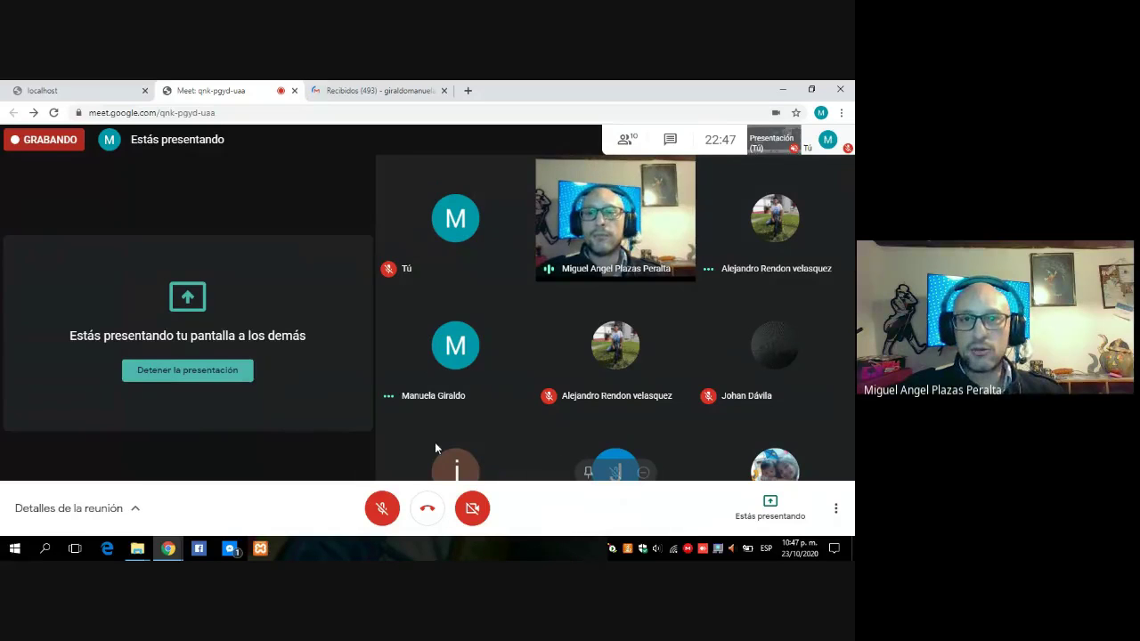
# - Switch to the localhost error tab and open Tomcat9.pro service properties from the Tomcat tray icon
pyautogui.hotkey('ctrl', '1')
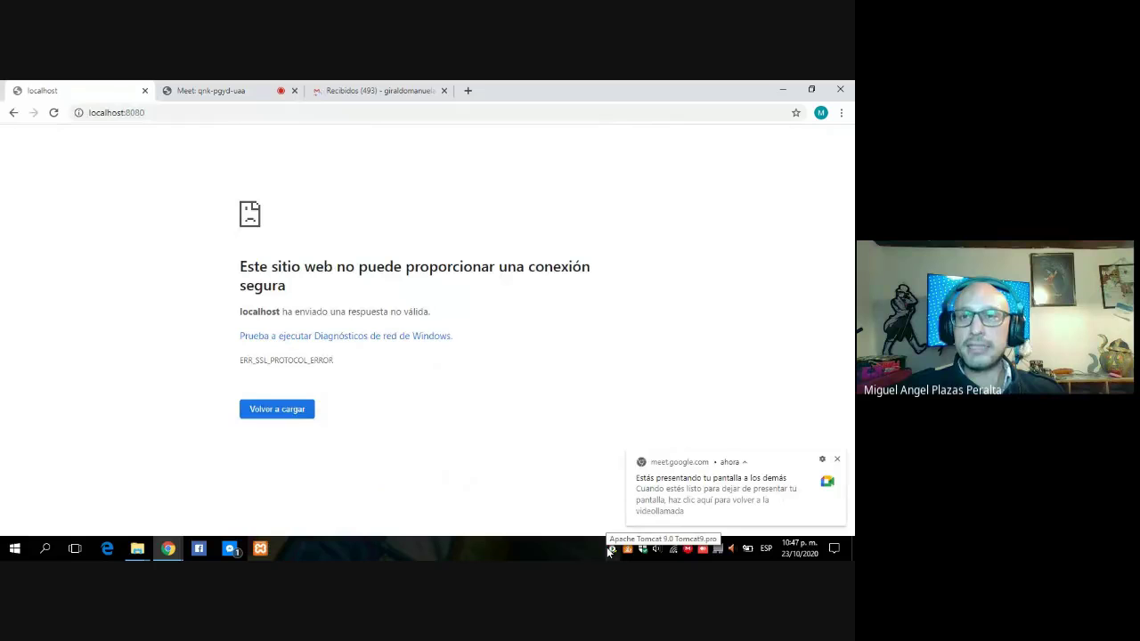
pyautogui.rightClick(612, 549)
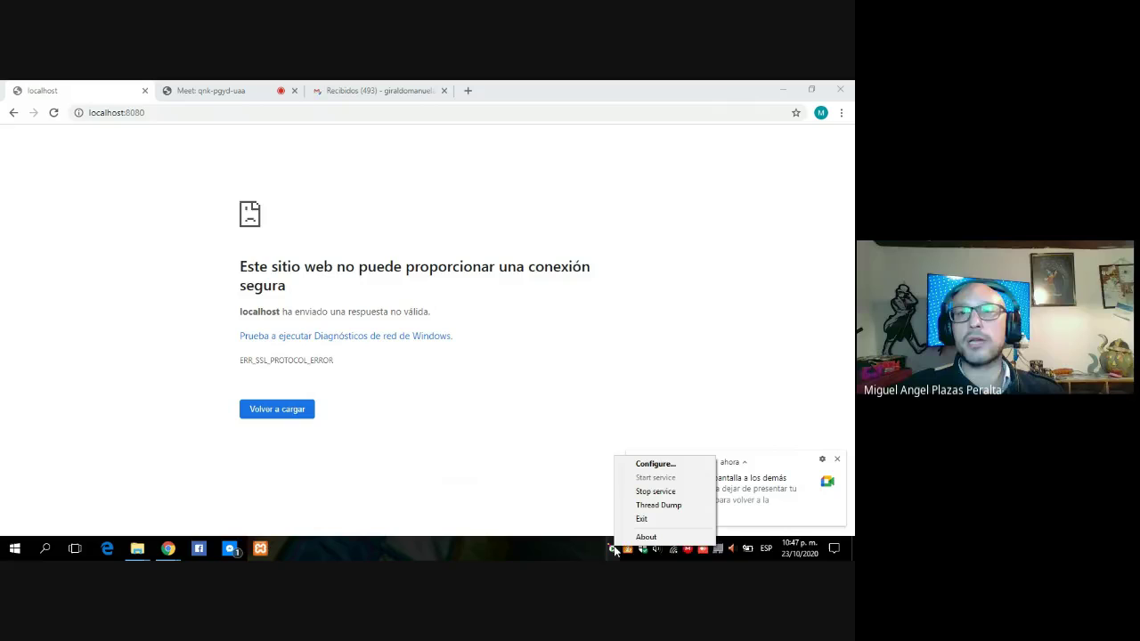
pyautogui.click(654, 465)
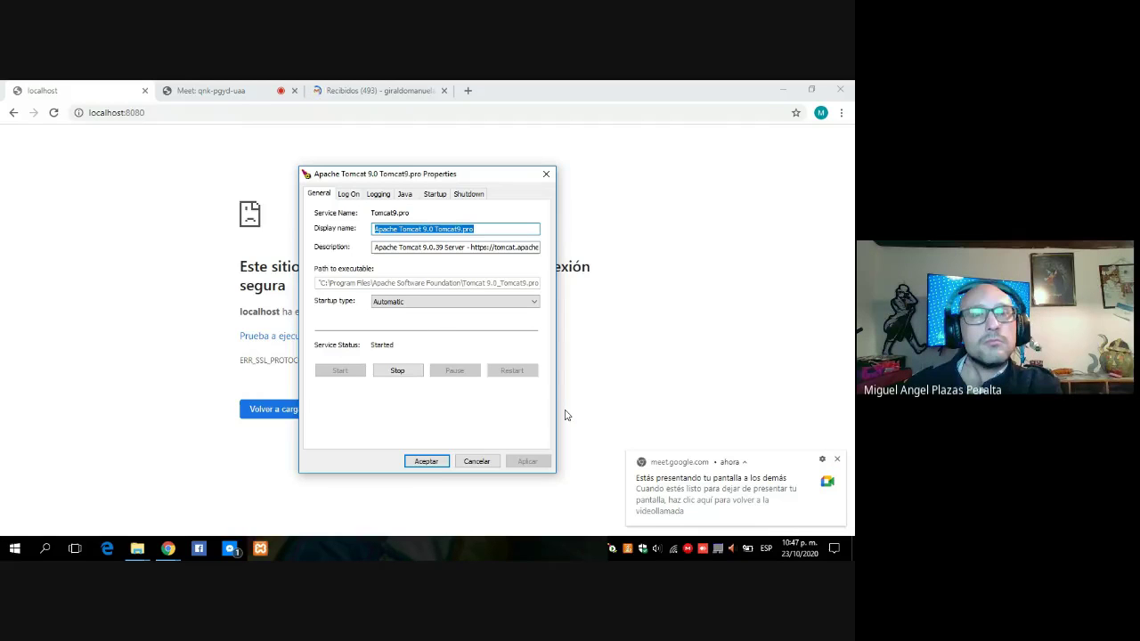
# - Lower the volume, review the Logging, Log On, Java, Startup and Shutdown tabs, then accept
pyautogui.press('XF86AudioLowerVolume')
pyautogui.press('XF86AudioLowerVolume')
pyautogui.press('XF86AudioLowerVolume')
pyautogui.press('XF86AudioLowerVolume')
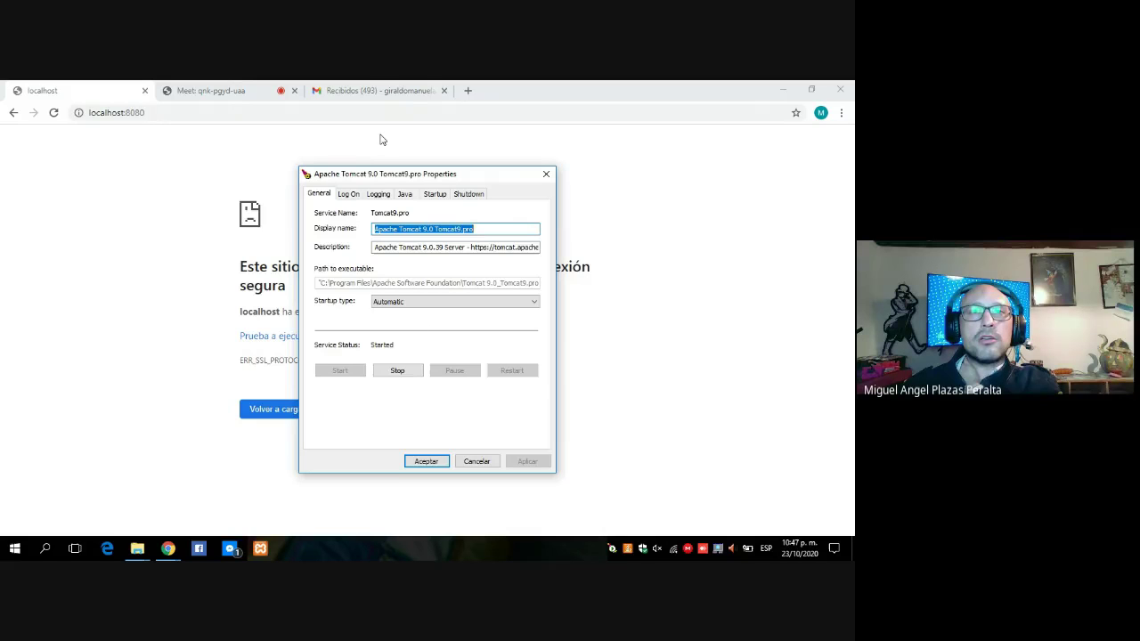
pyautogui.click(378, 194)
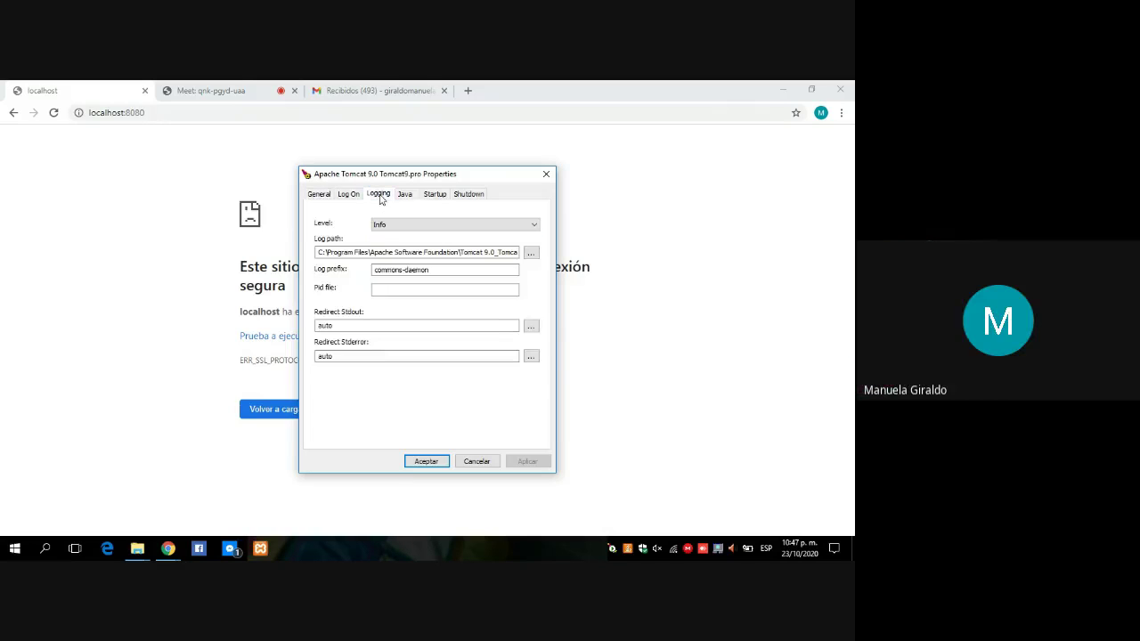
pyautogui.click(348, 194)
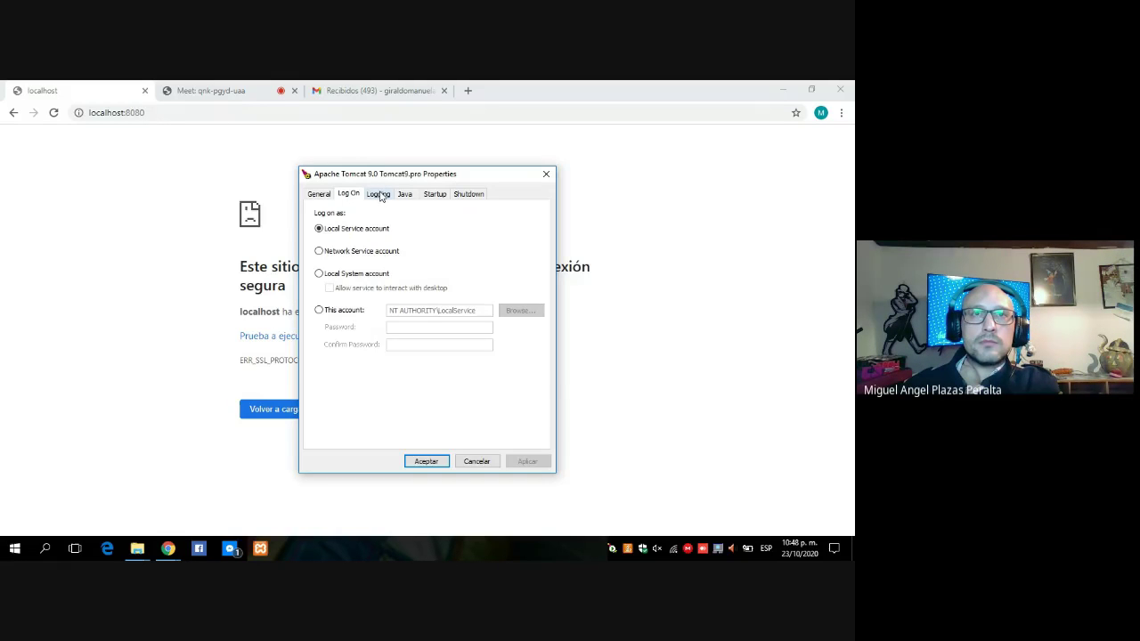
pyautogui.click(380, 195)
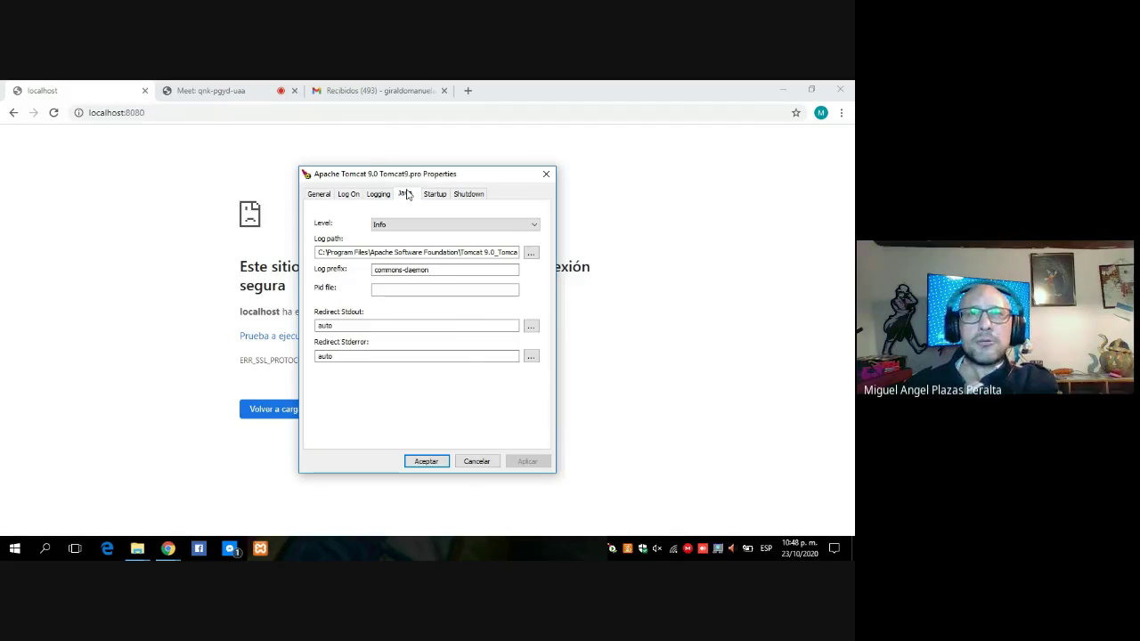
pyautogui.click(406, 194)
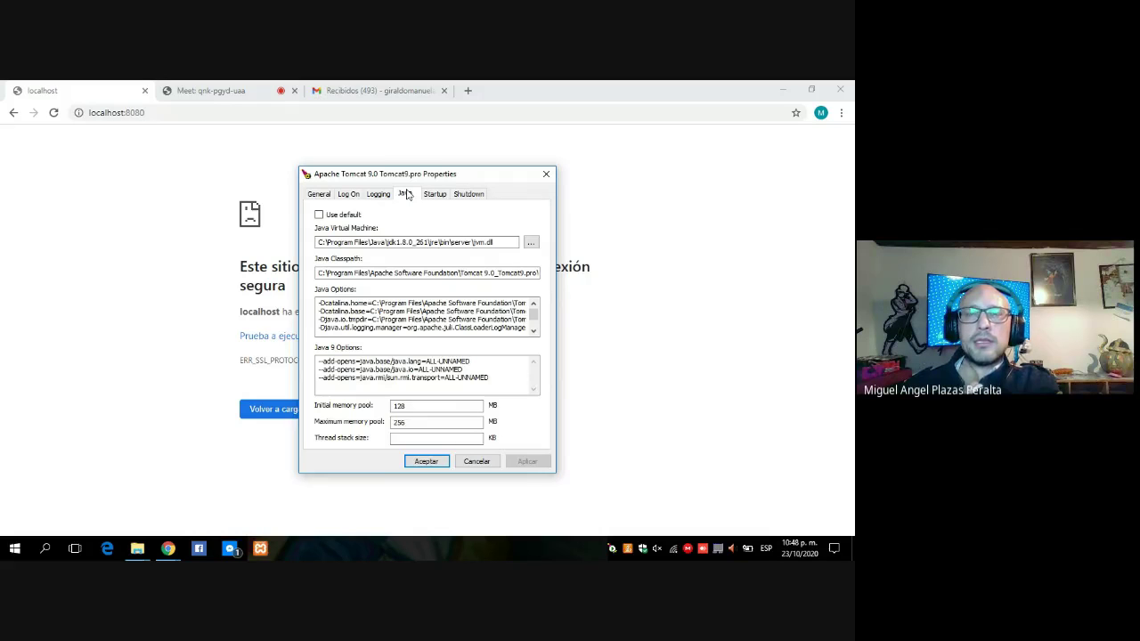
pyautogui.click(434, 198)
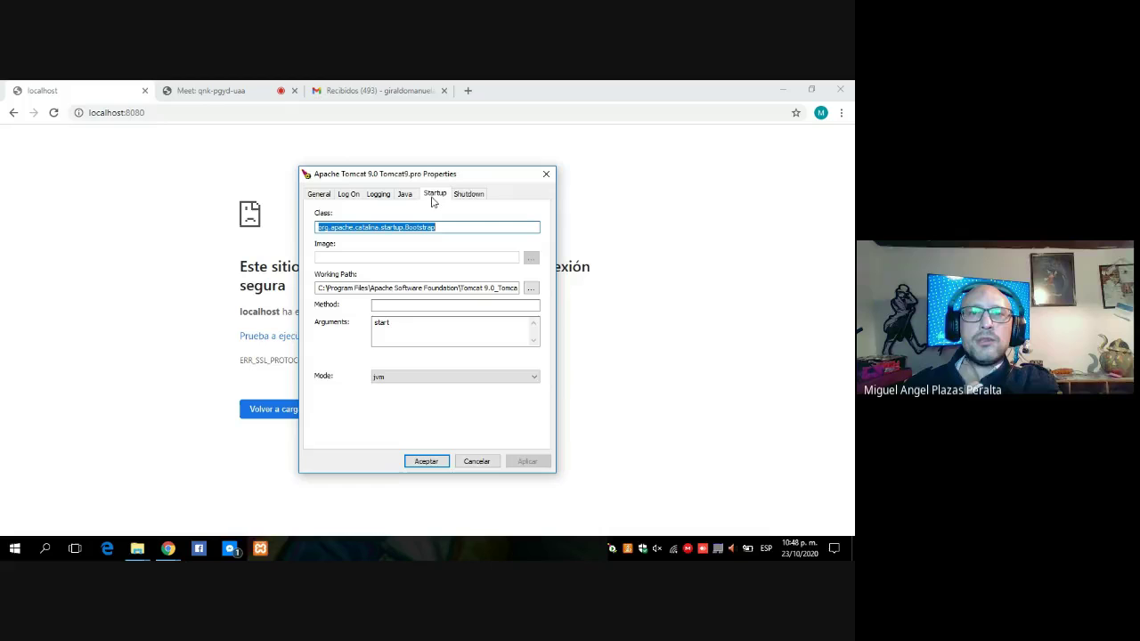
pyautogui.click(469, 195)
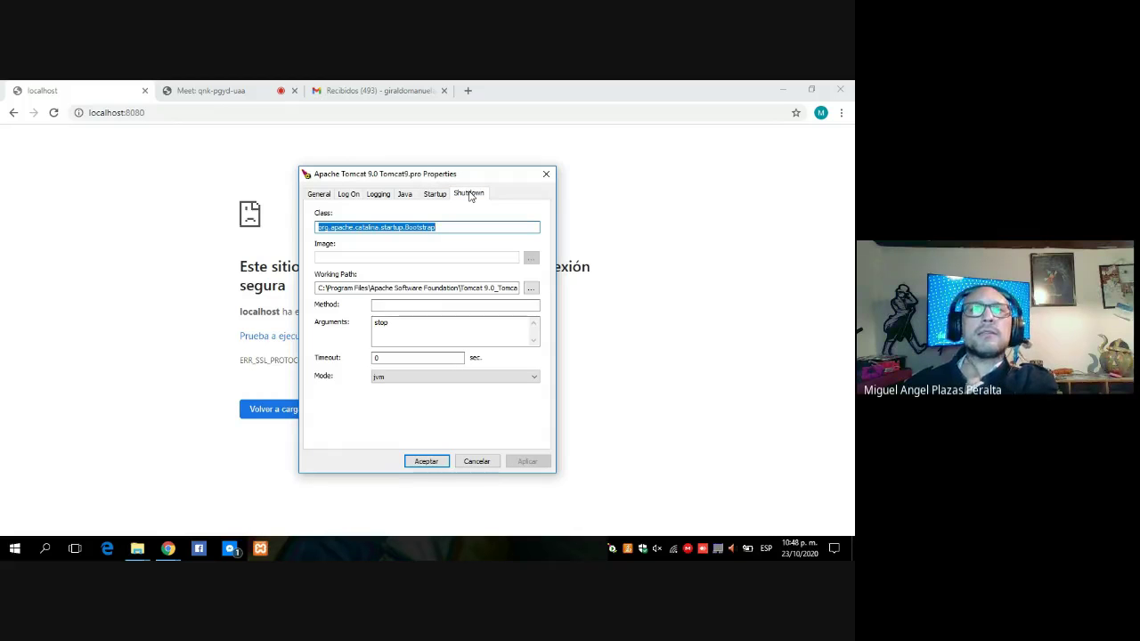
pyautogui.click(425, 464)
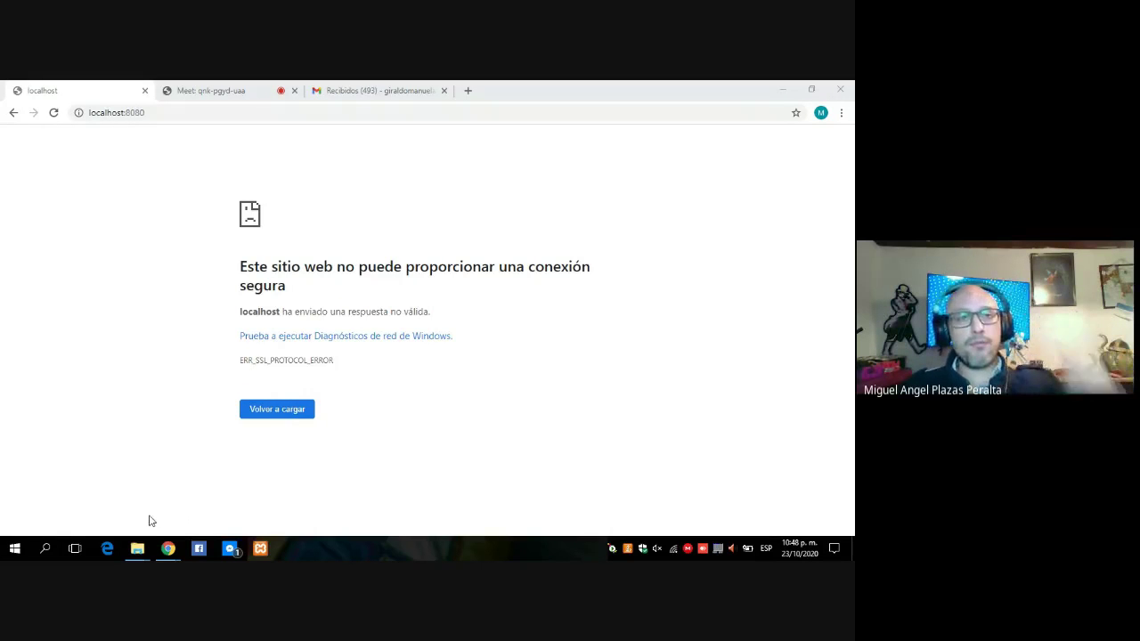
# - Search the Start menu for 'ser' and launch the Servicios console
pyautogui.press('super')
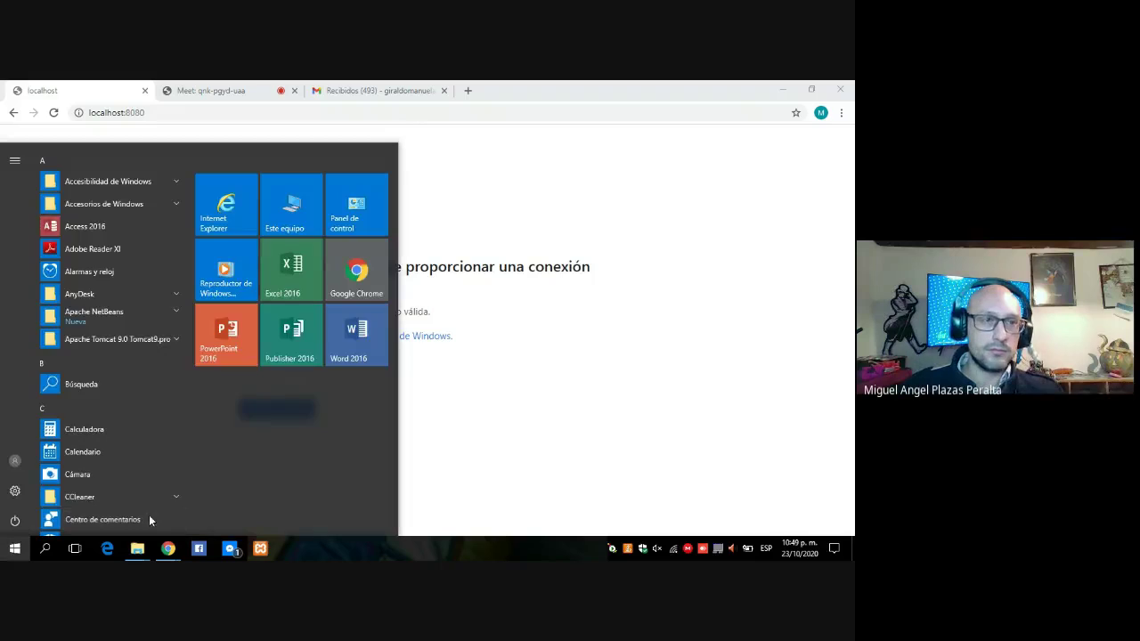
pyautogui.press('super+f')
pyautogui.click(47, 549)
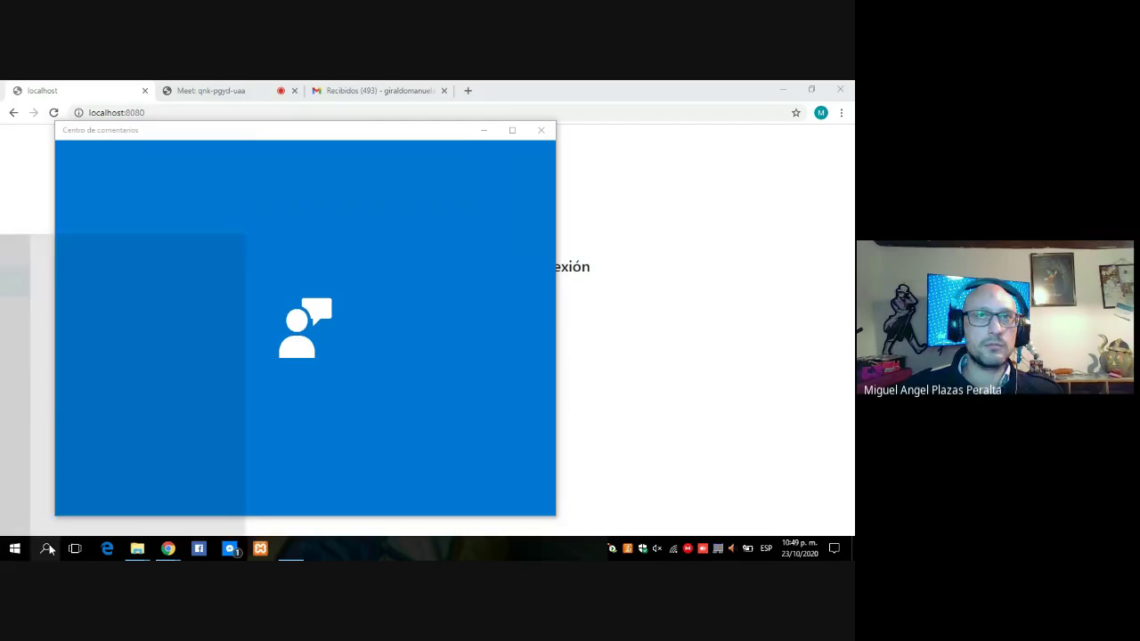
pyautogui.write('ser')
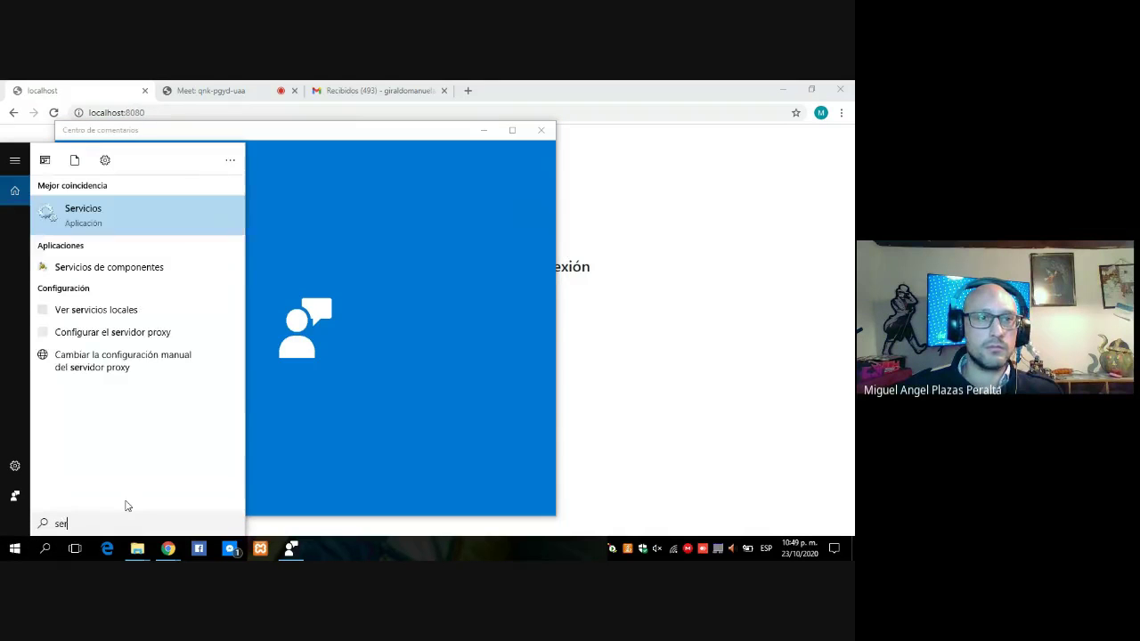
pyautogui.click(151, 238)
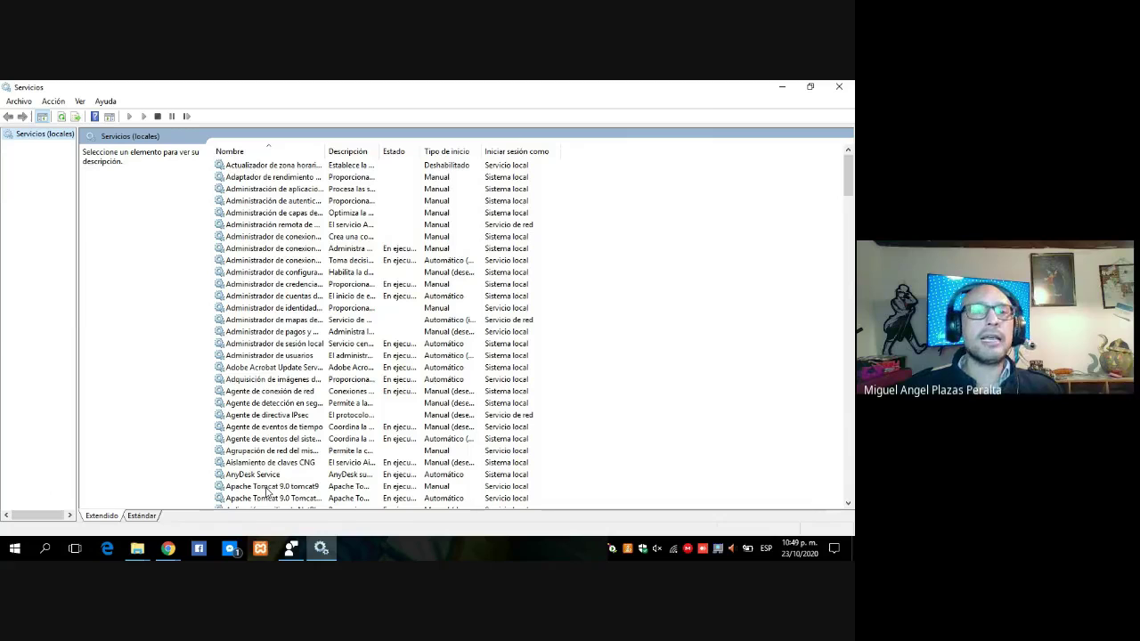
# - Stop the Apache Tomcat 9.0 tomcat9 service with Detener
pyautogui.click(267, 486)
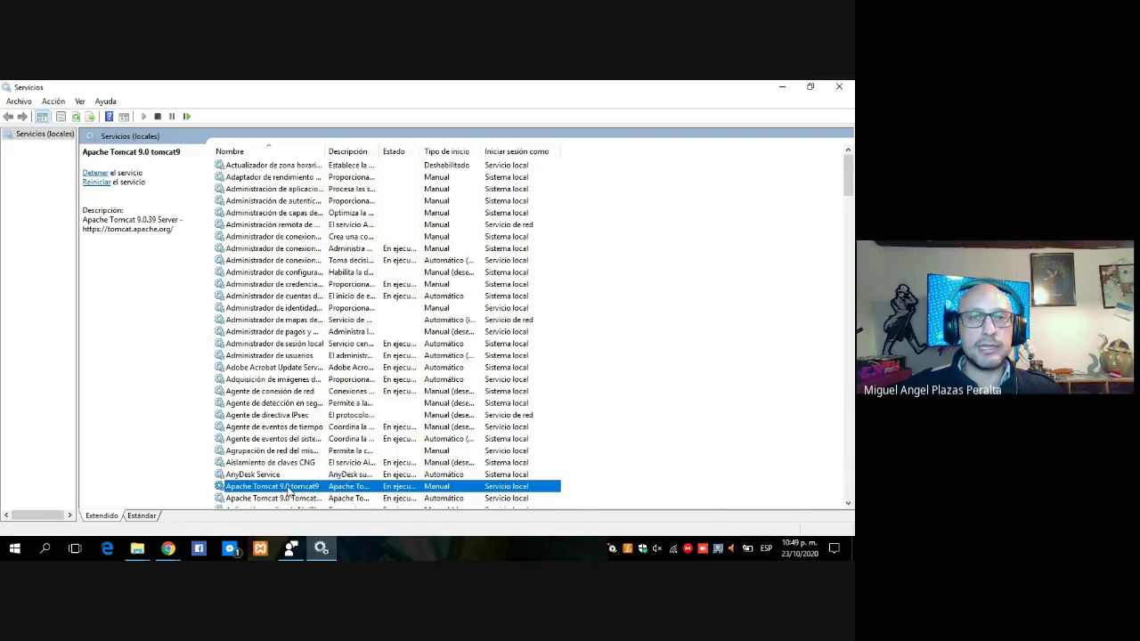
pyautogui.rightClick(289, 490)
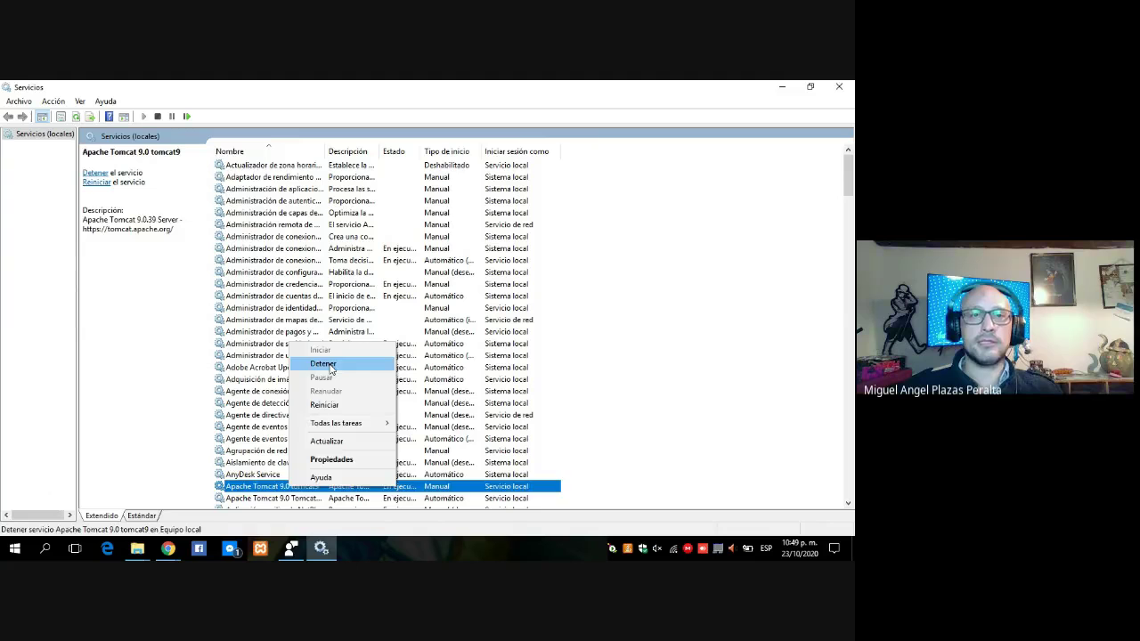
pyautogui.click(323, 364)
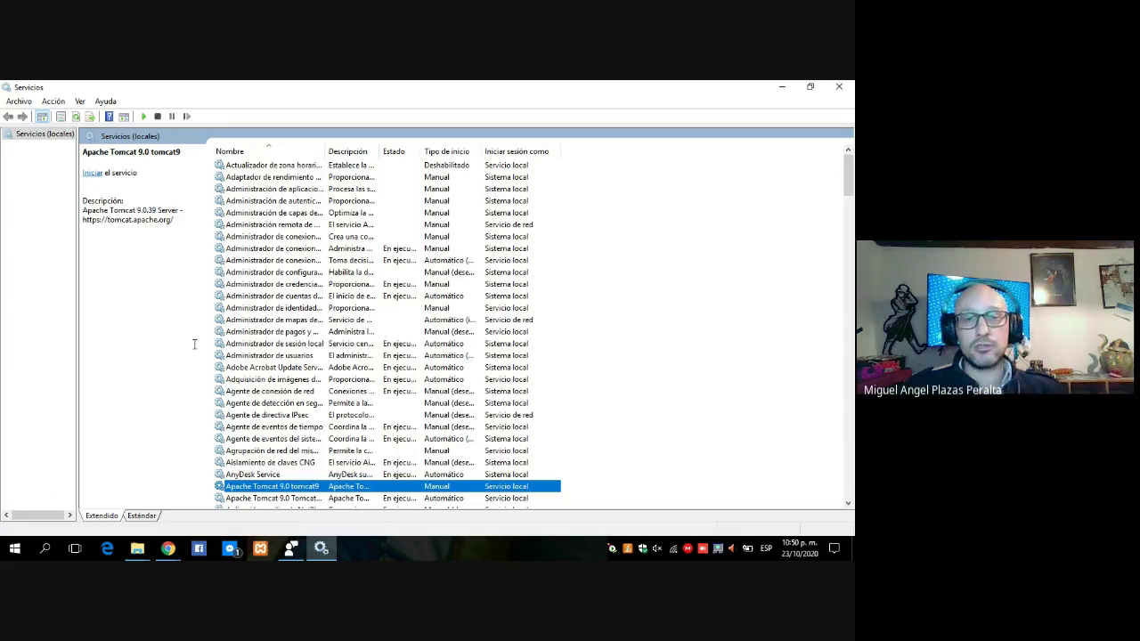
pyautogui.rightClick(246, 486)
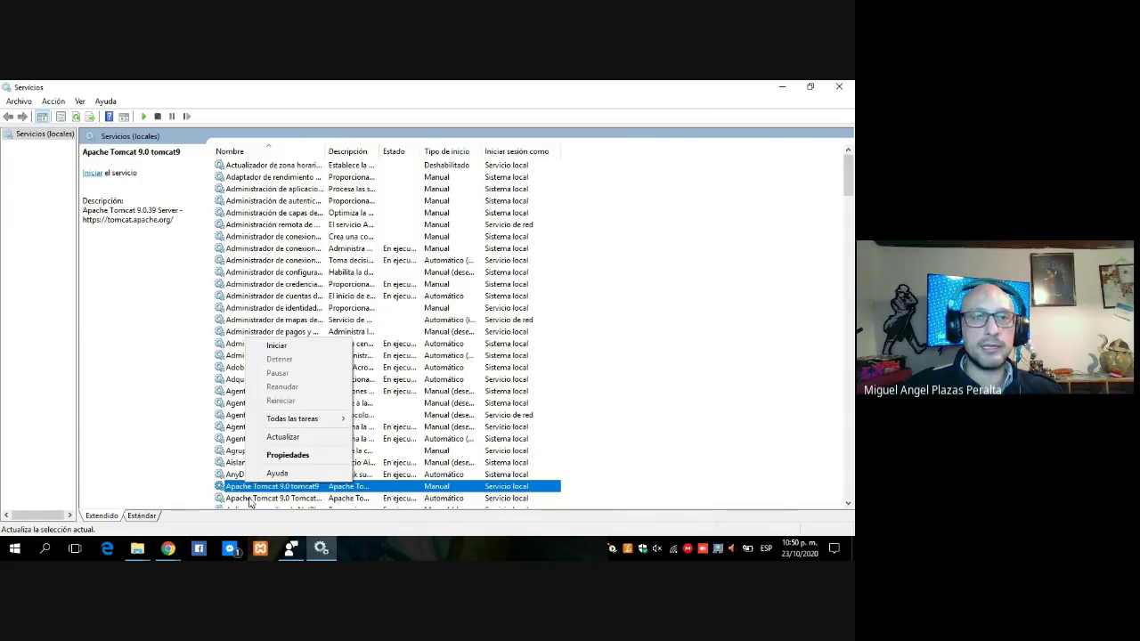
# - Stop the Apache Tomcat 9.0 Tomcat9.pro service with Detener, then reselect tomcat9
pyautogui.click(252, 502)
pyautogui.rightClick(252, 503)
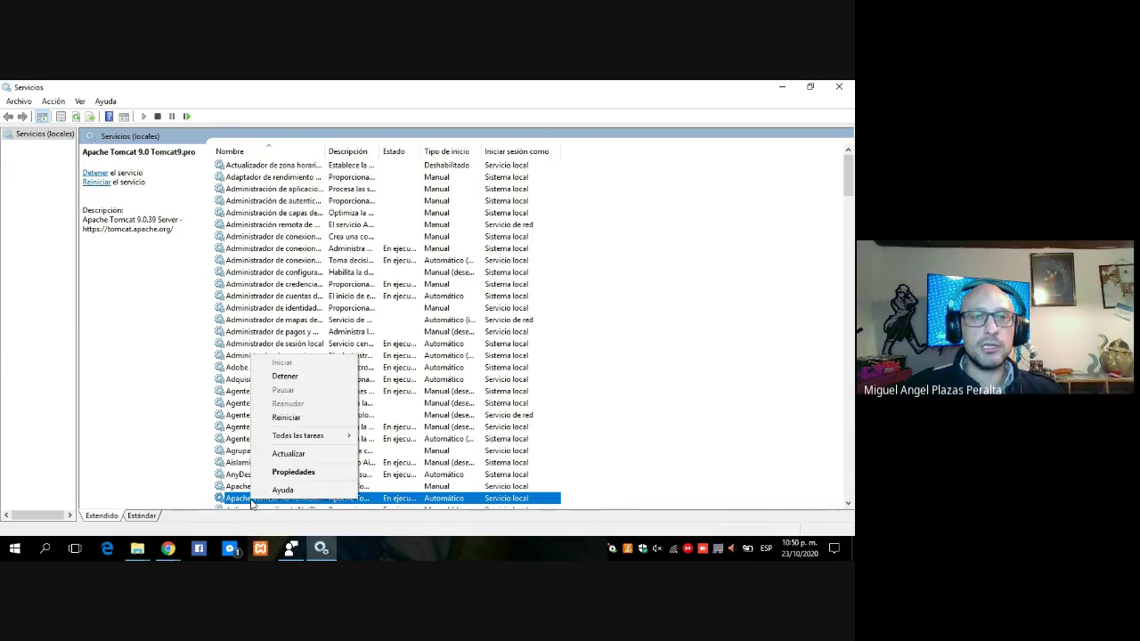
pyautogui.click(285, 377)
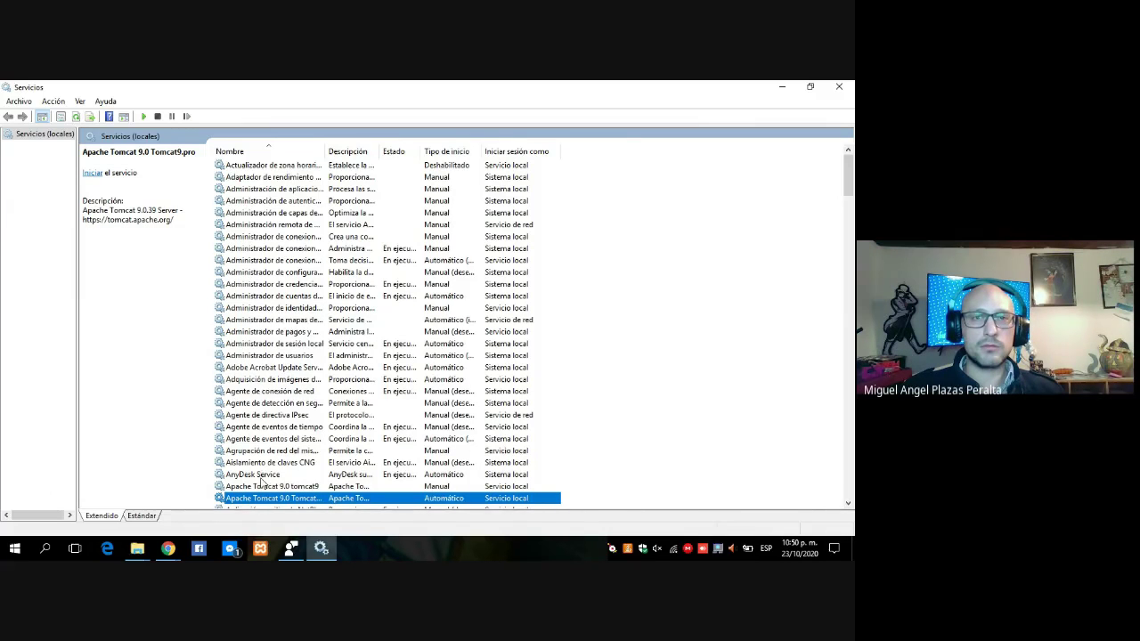
pyautogui.click(259, 487)
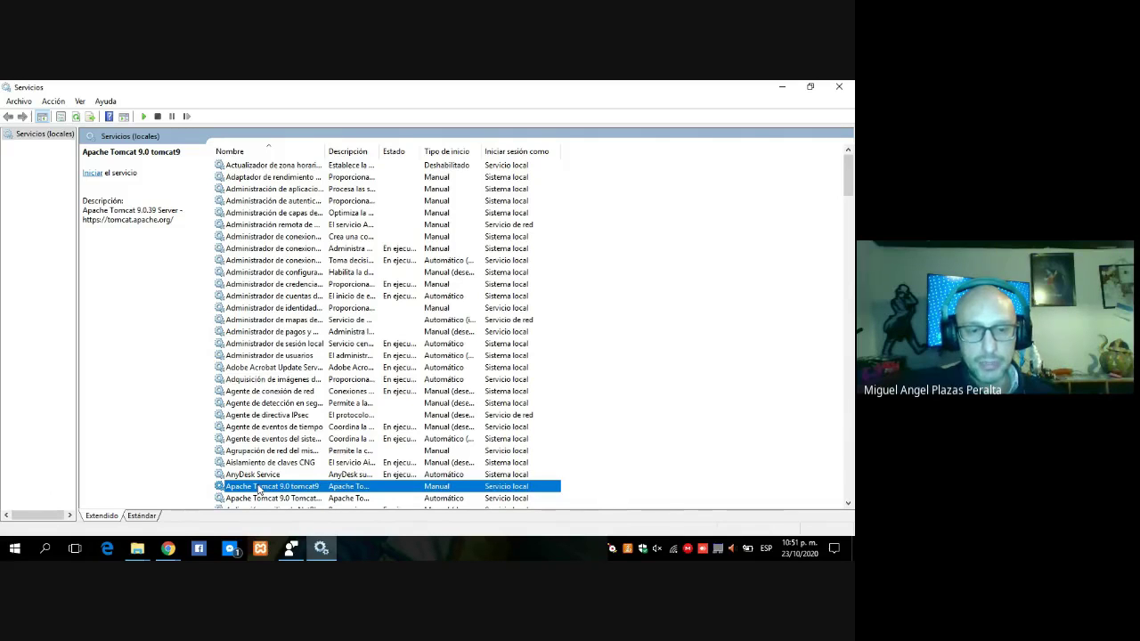
# - Start the Apache Tomcat 9.0 Tomcat9.pro service with Iniciar
pyautogui.click(270, 498)
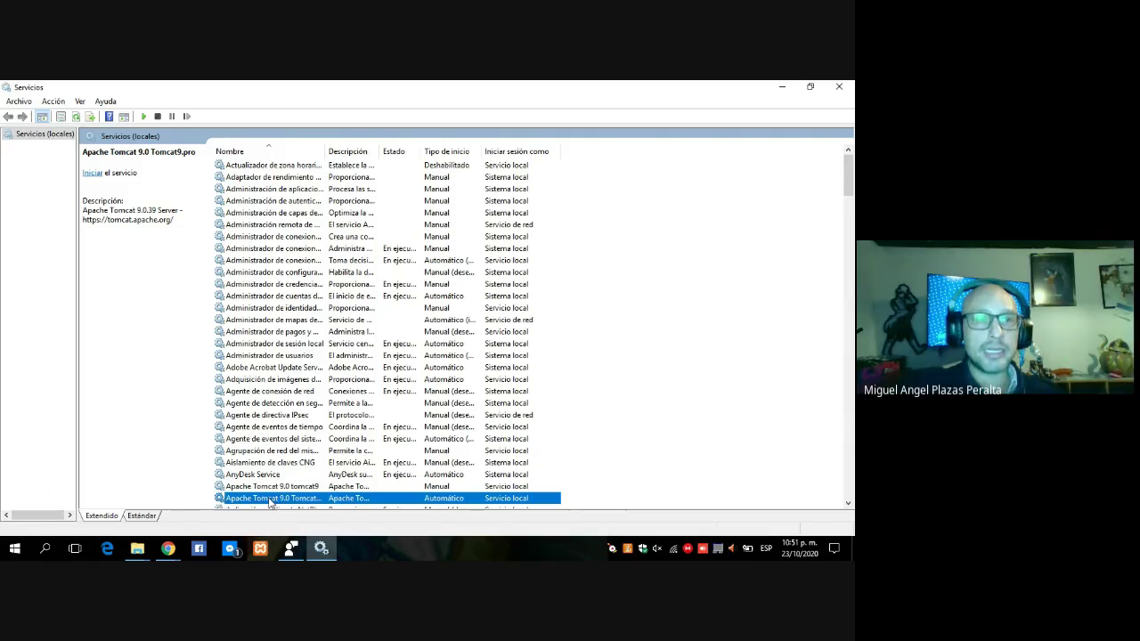
pyautogui.rightClick(270, 501)
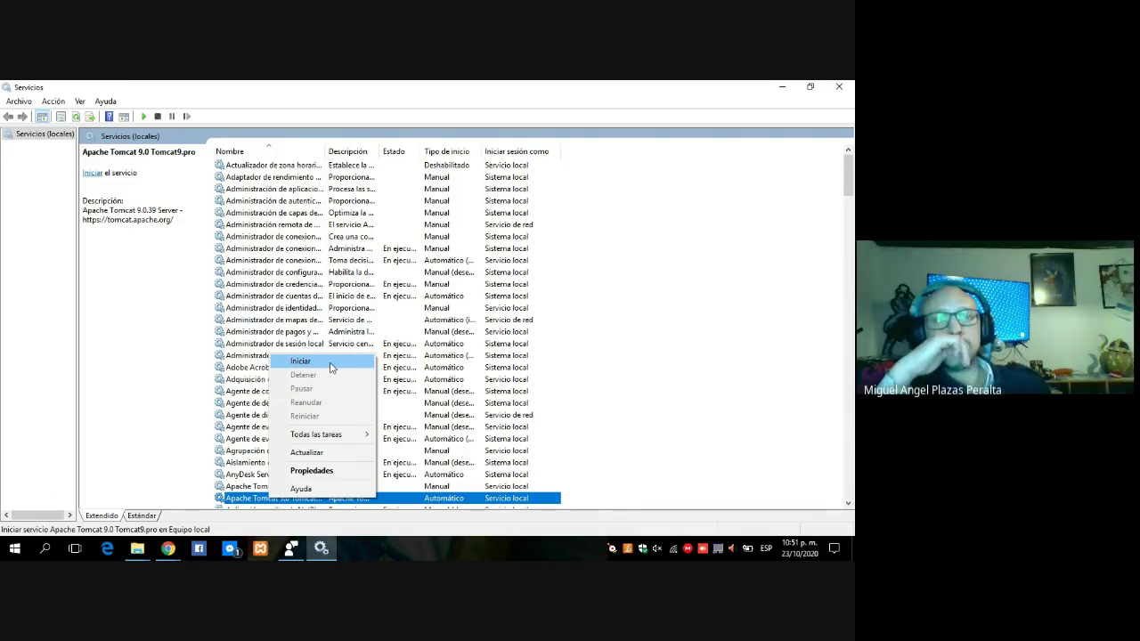
pyautogui.click(301, 361)
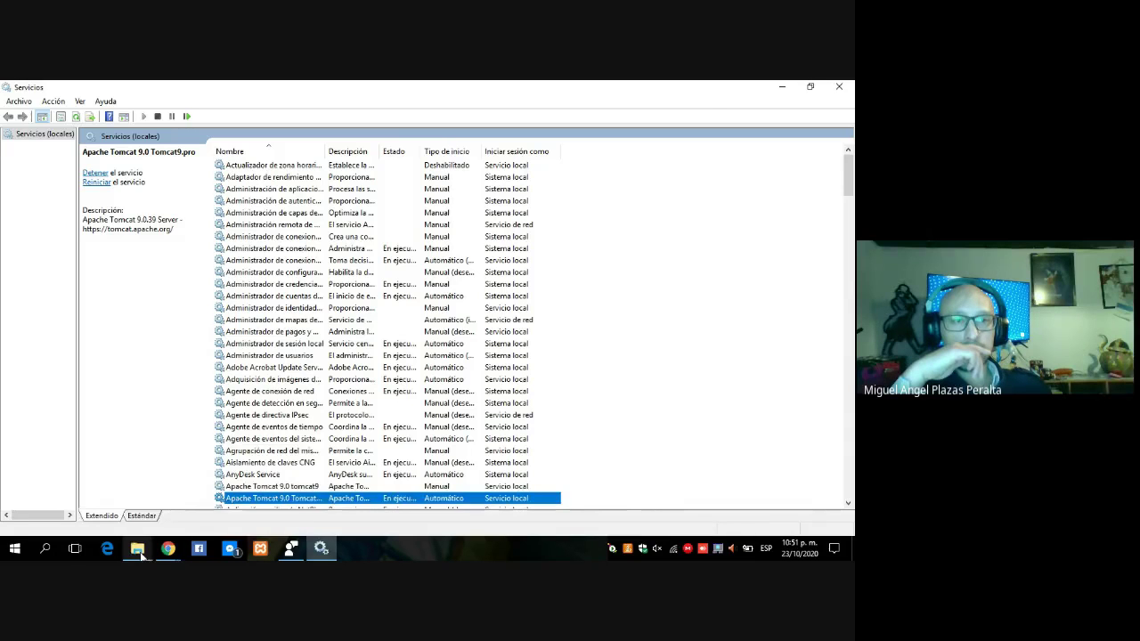
# - Reload localhost:8080 in Chrome, which still shows the secure-connection error, and return to Services
pyautogui.moveTo(167, 547)
pyautogui.click(98, 481)
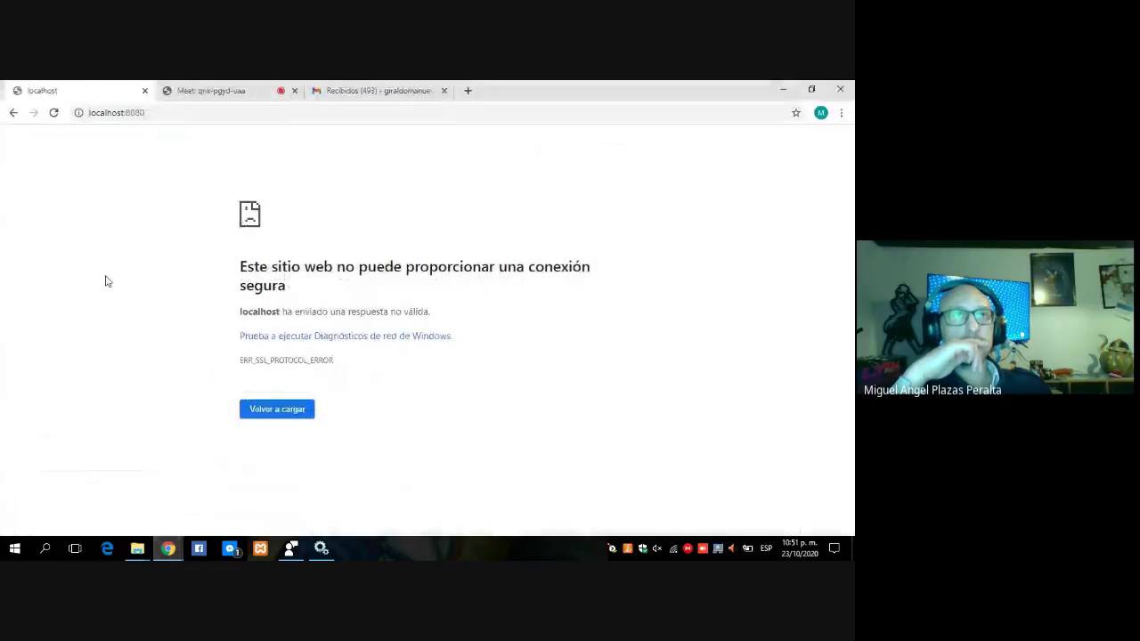
pyautogui.click(155, 114)
pyautogui.doubleClick(156, 114)
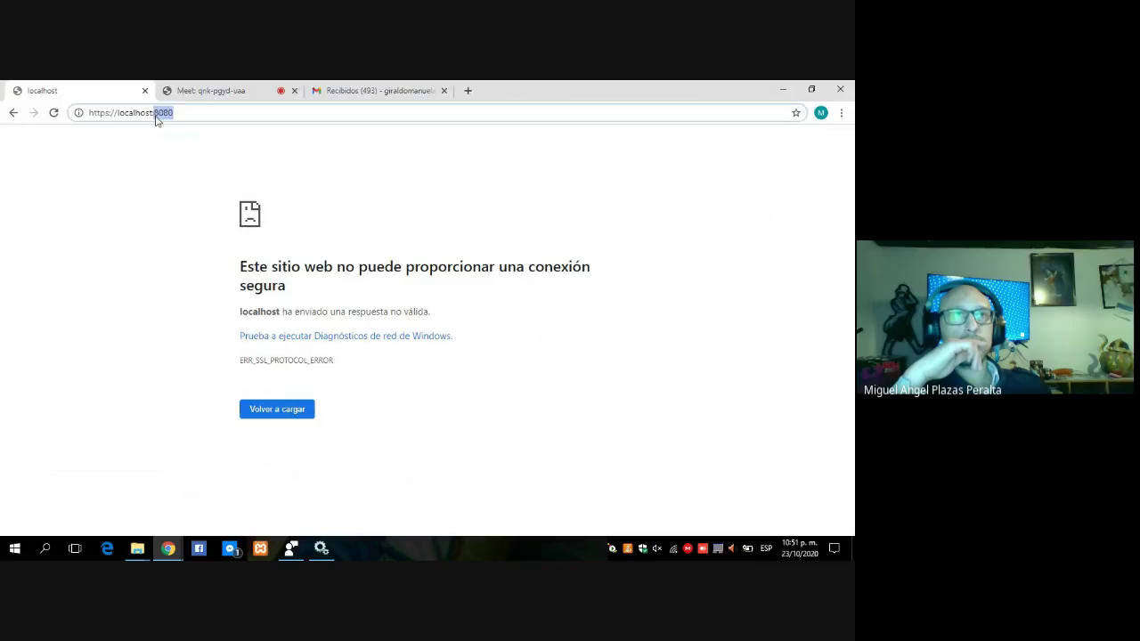
pyautogui.click(177, 113)
pyautogui.press('Return')
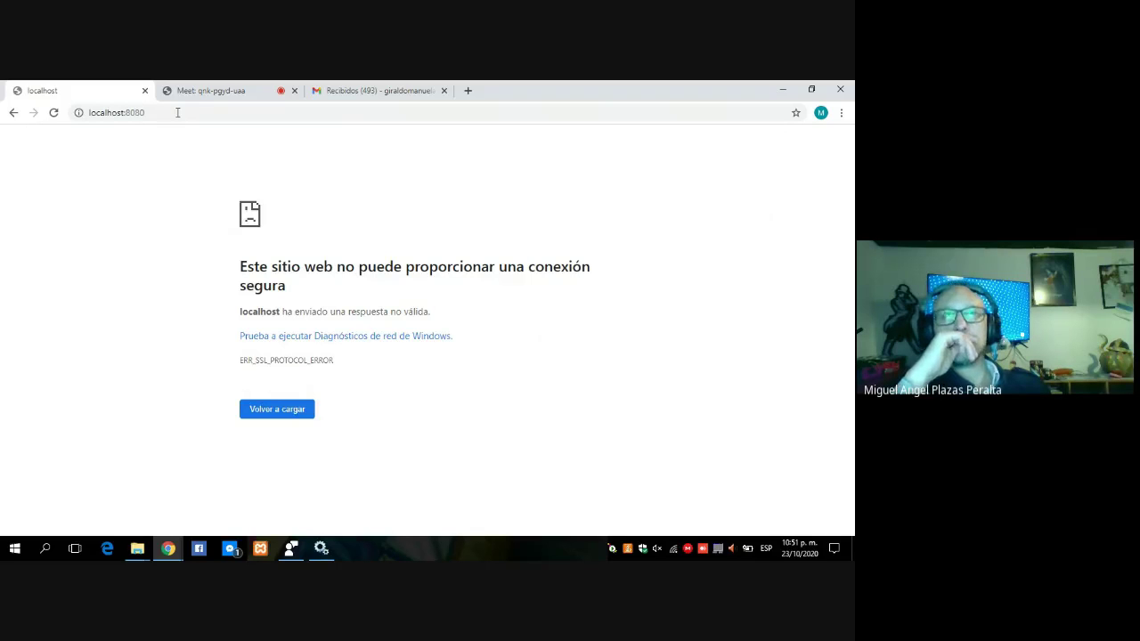
pyautogui.click(330, 545)
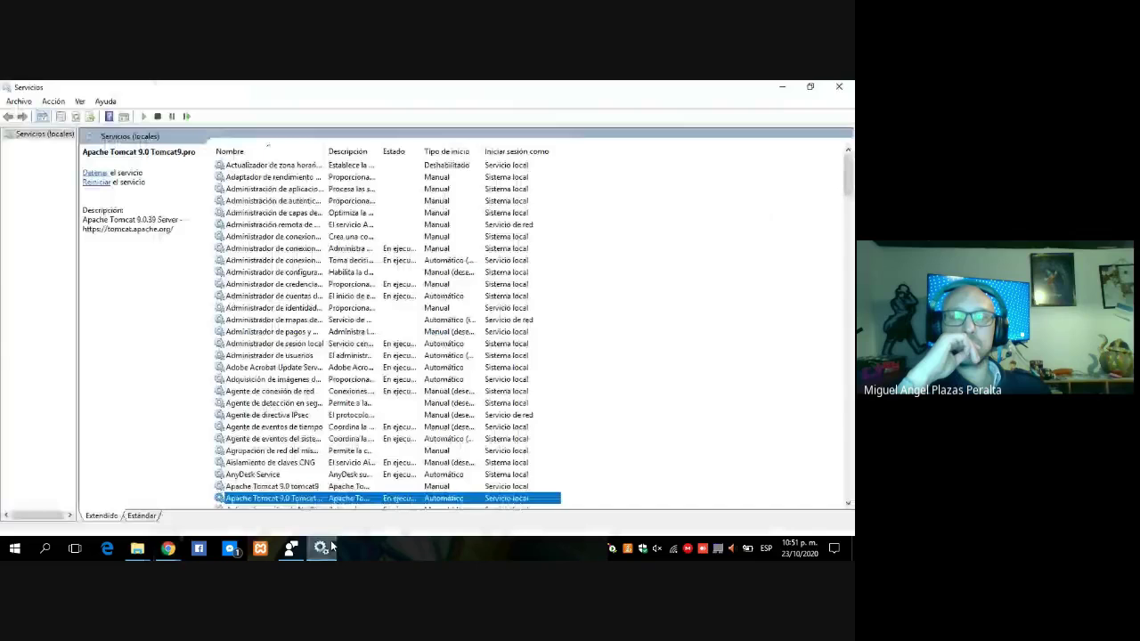
# - Stop Tomcat9.pro with Detener and start the Apache Tomcat 9.0 tomcat9 service with Iniciar
pyautogui.rightClick(326, 499)
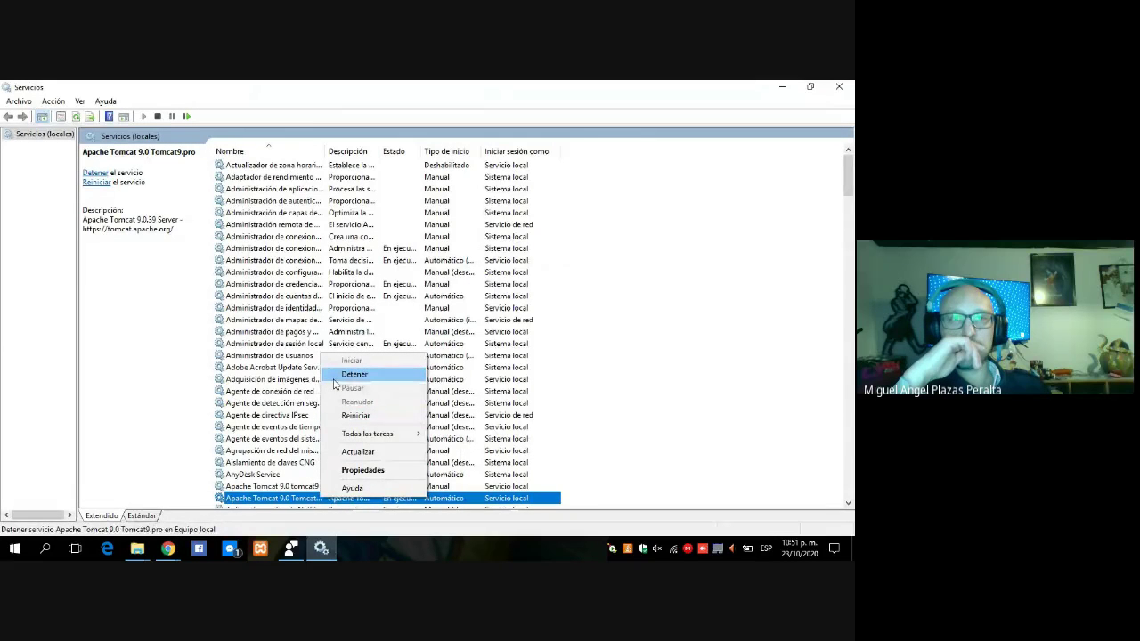
pyautogui.click(355, 374)
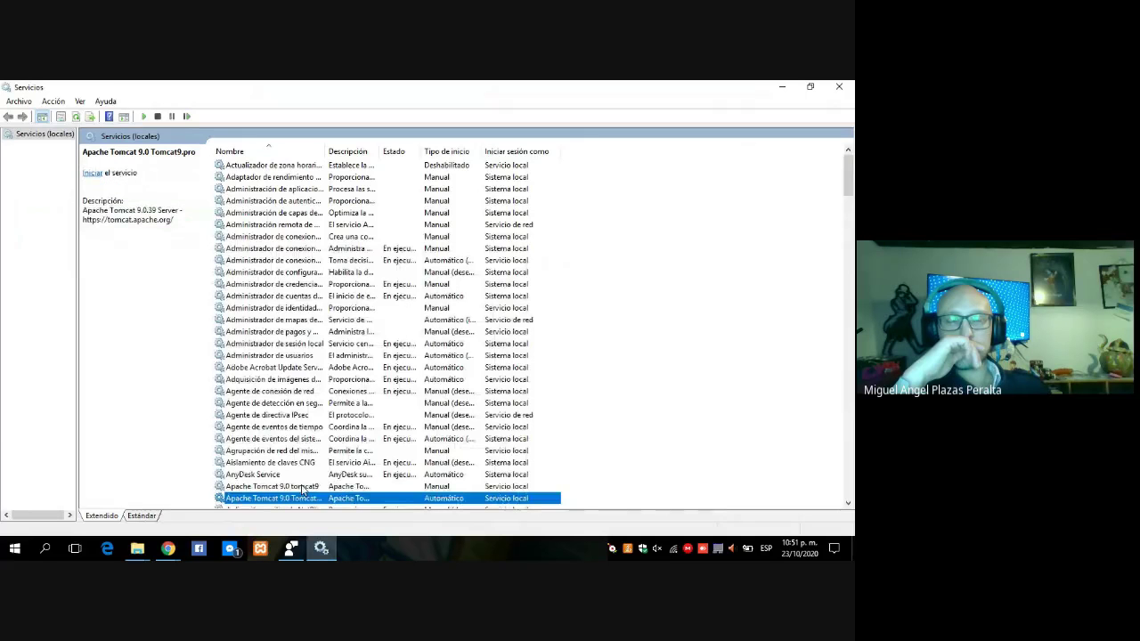
pyautogui.click(303, 486)
pyautogui.rightClick(303, 487)
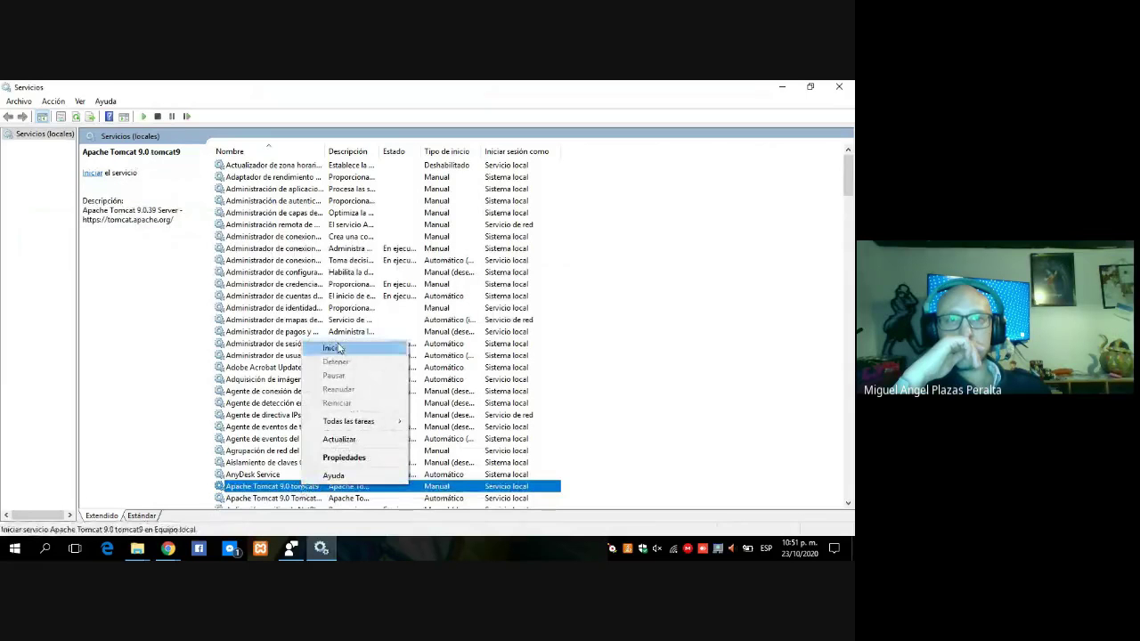
pyautogui.click(307, 347)
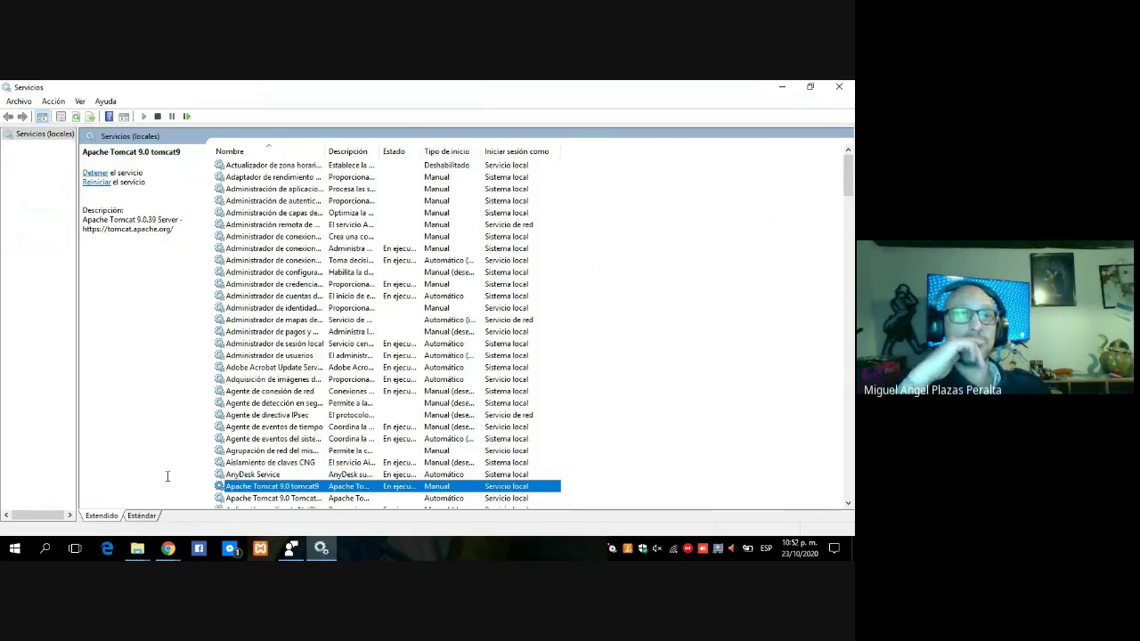
pyautogui.click(167, 550)
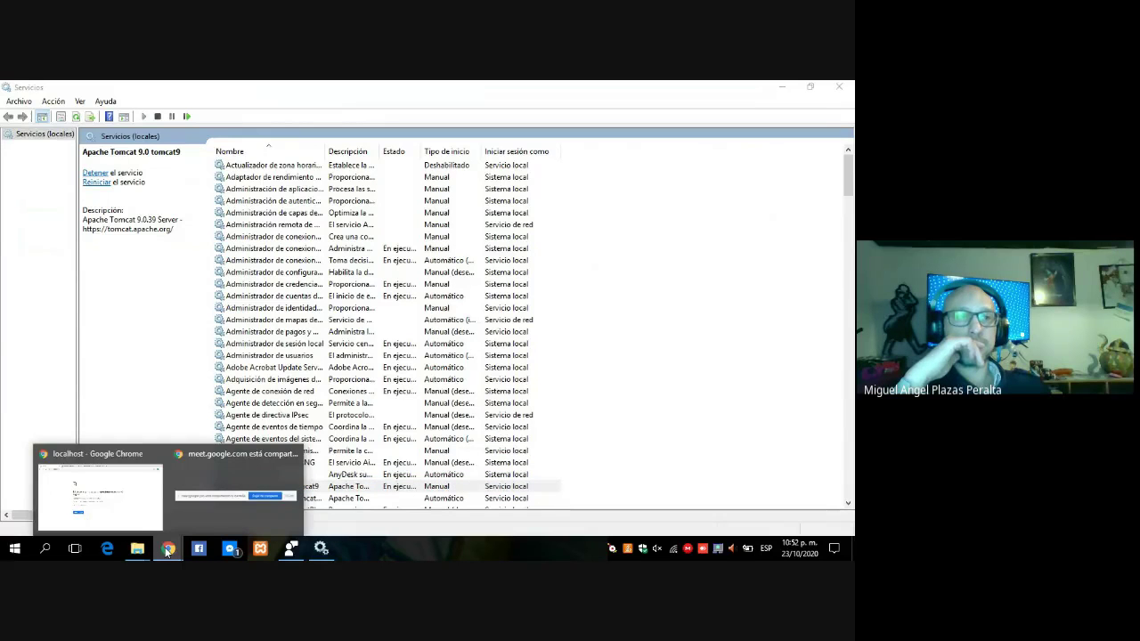
pyautogui.click(98, 494)
pyautogui.click(273, 113)
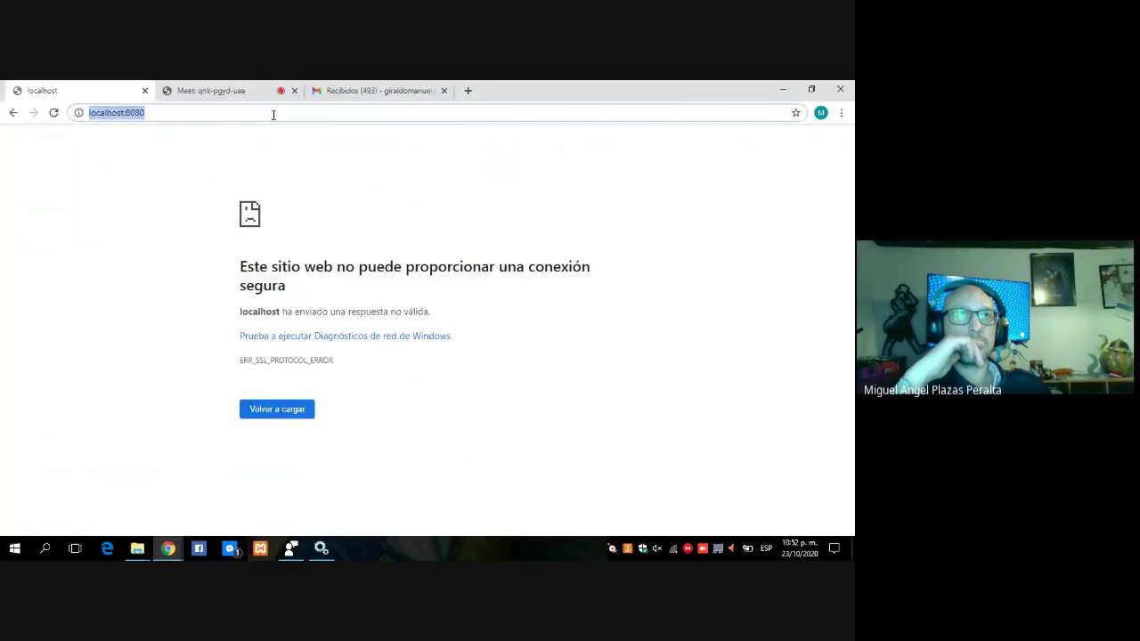
pyautogui.click(273, 114)
pyautogui.press('Return')
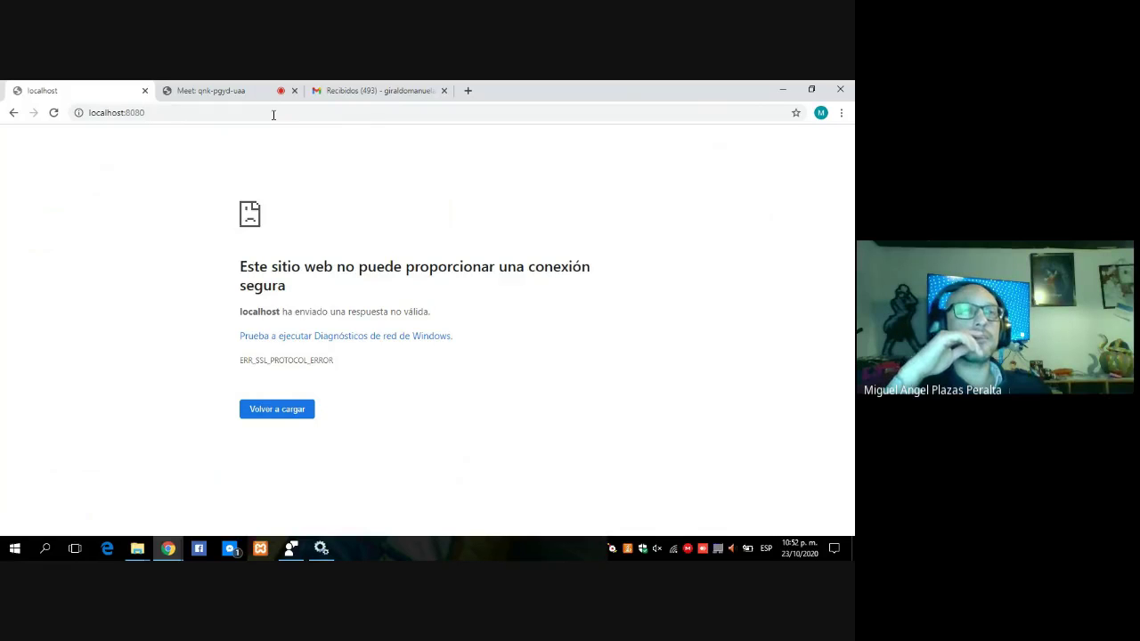
pyautogui.doubleClick(274, 113)
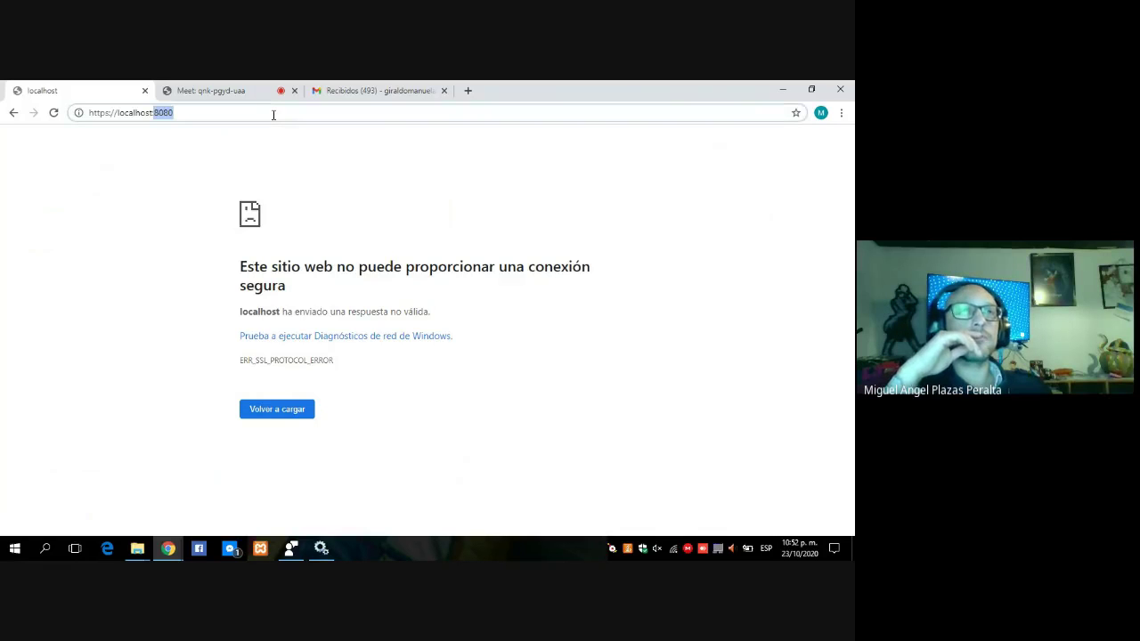
pyautogui.click(110, 112)
pyautogui.press('BackSpace')
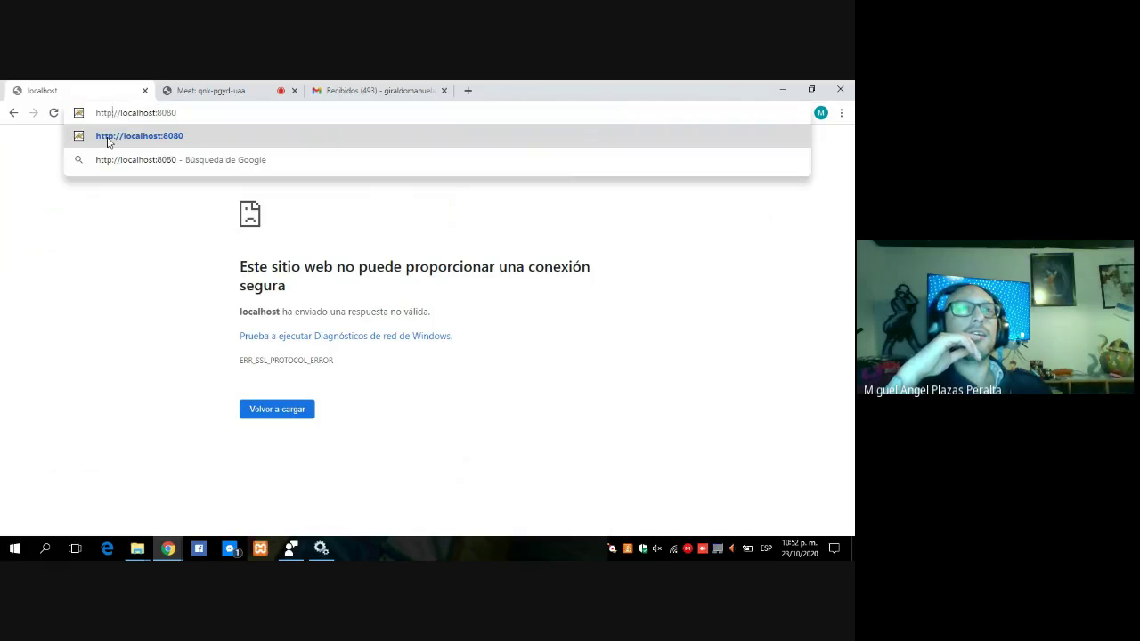
pyautogui.click(147, 139)
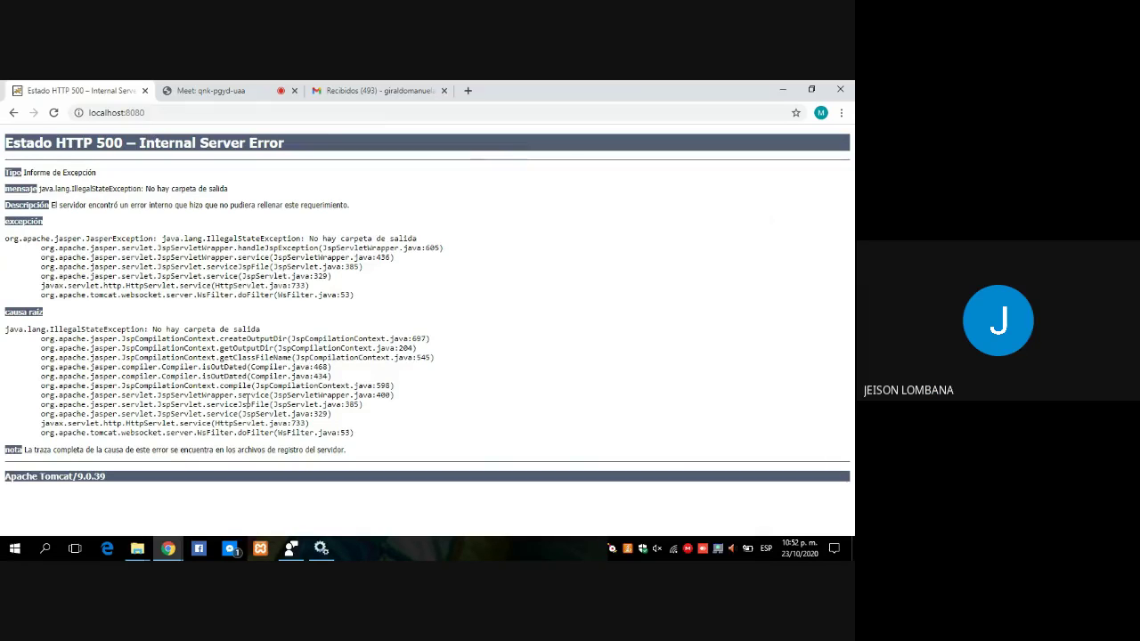
# - Stop the Apache Tomcat 9.0 tomcat9 service in Services with Detener
pyautogui.click(317, 557)
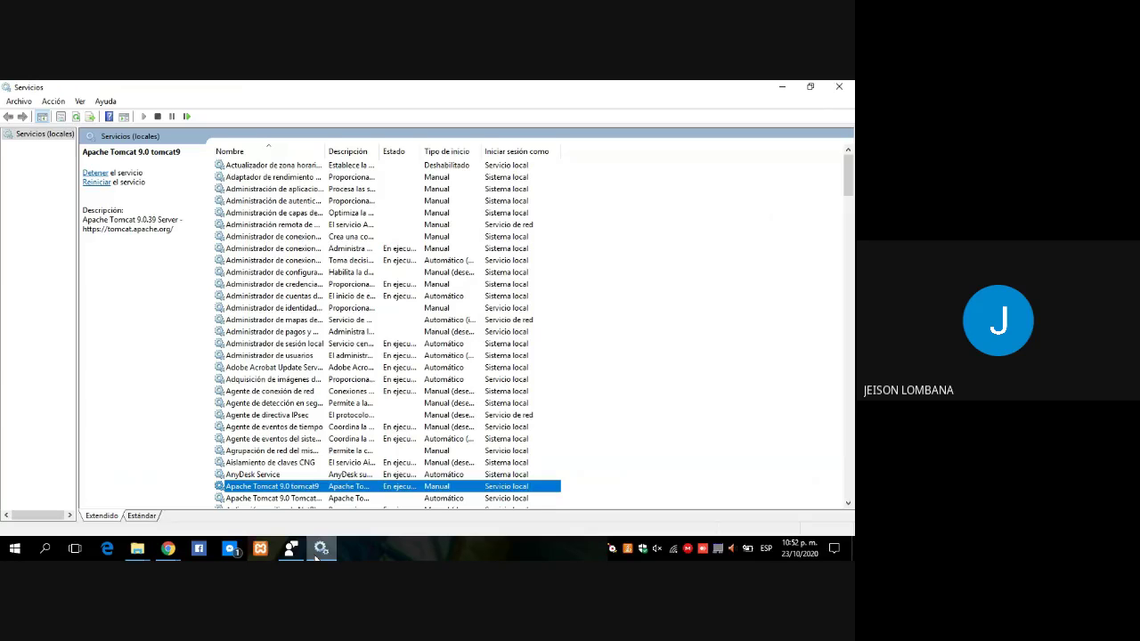
pyautogui.rightClick(301, 490)
pyautogui.click(332, 366)
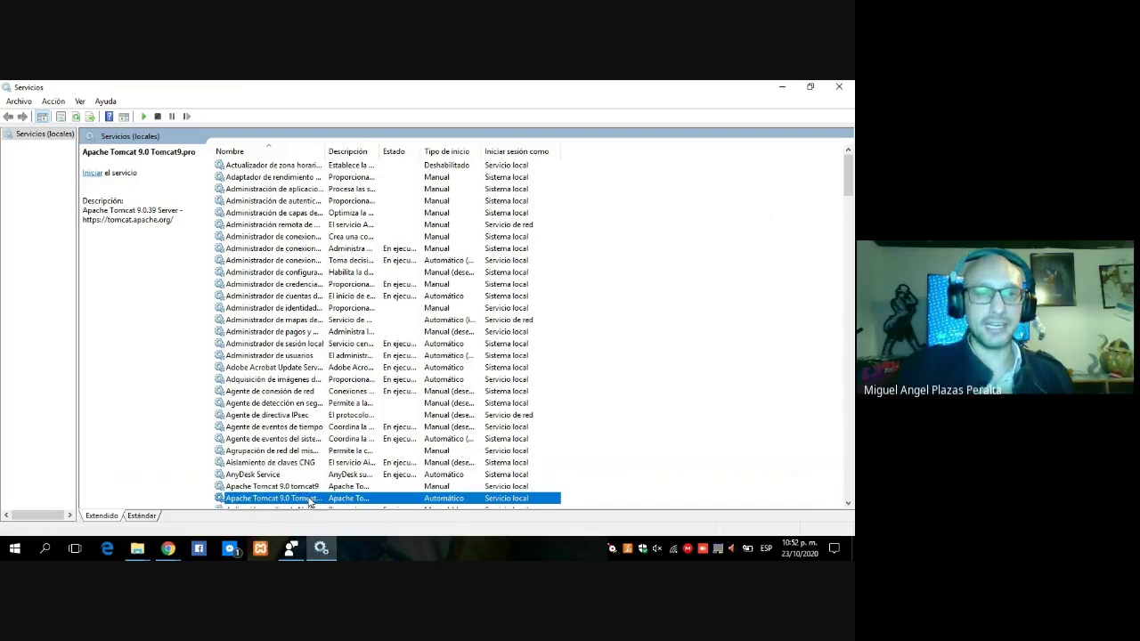
# - Start the Apache Tomcat 9.0 Tomcat9.pro service with Iniciar, leaving tomcat9 stopped
pyautogui.rightClick(311, 499)
pyautogui.click(343, 360)
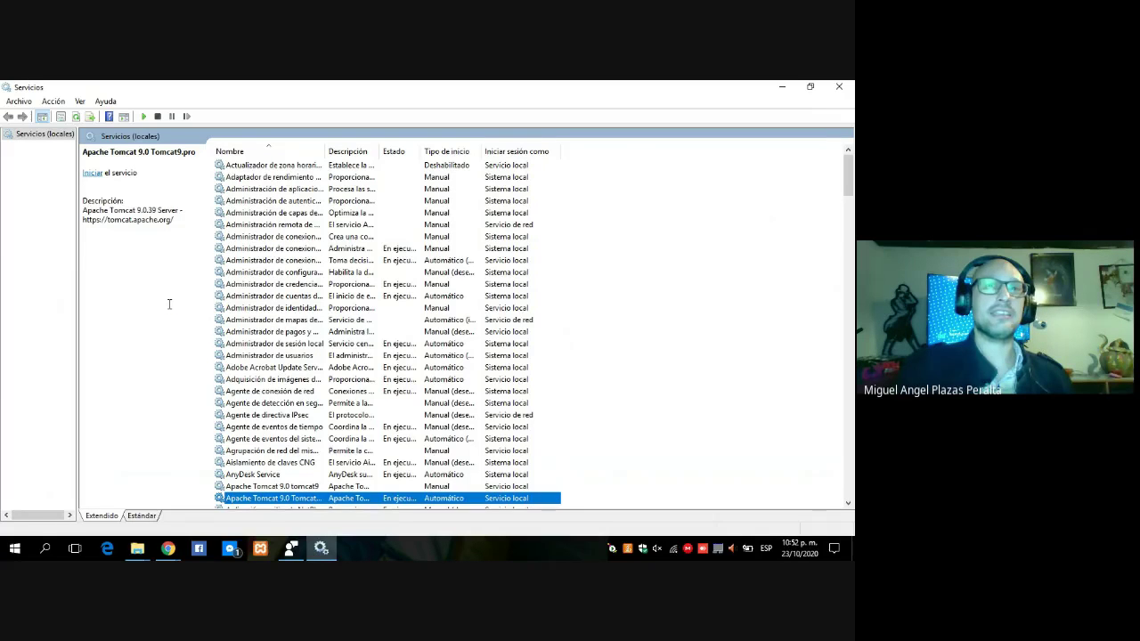
pyautogui.click(171, 551)
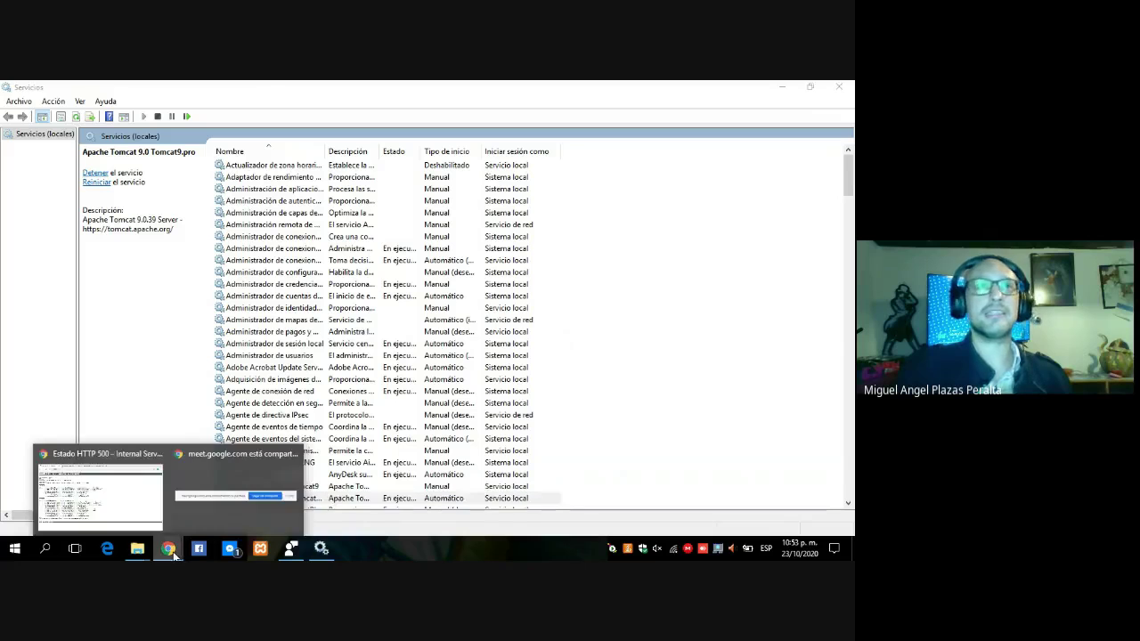
# - Reload localhost:8080 to show the Apache Tomcat 9.0.39 welcome page and dismiss the translation prompt
pyautogui.click(133, 490)
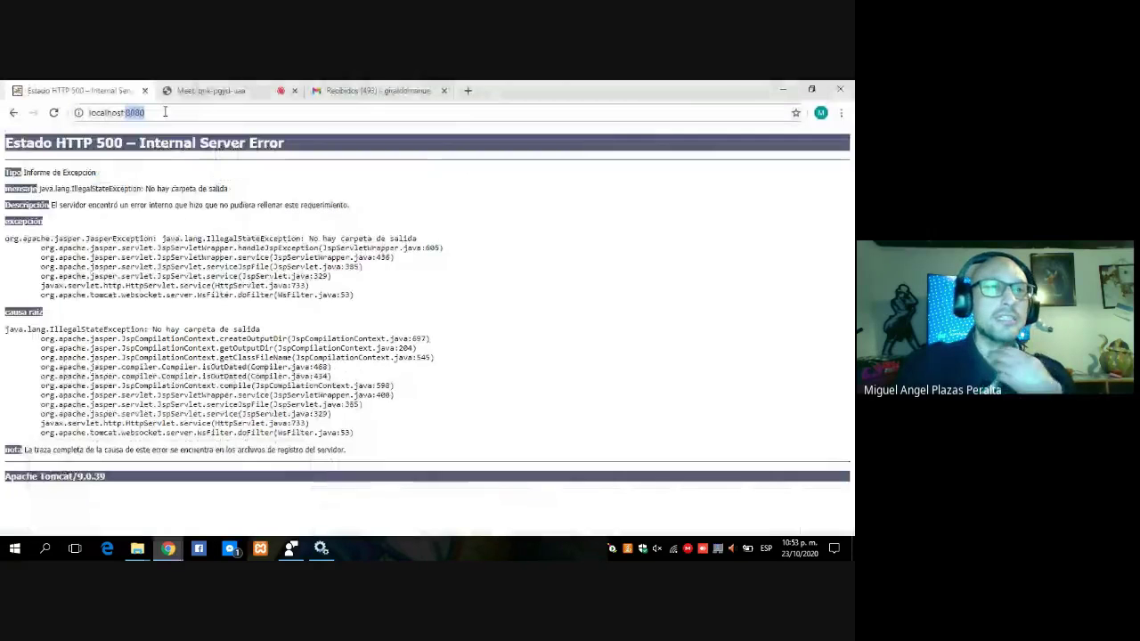
pyautogui.click(165, 112)
pyautogui.press('Return')
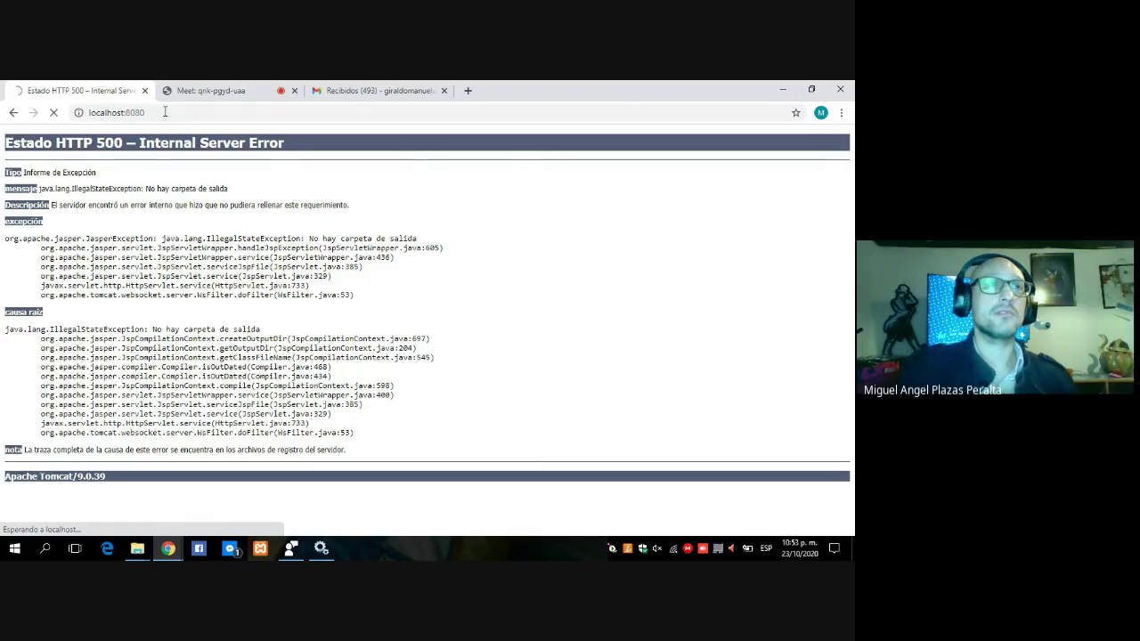
pyautogui.click(164, 112)
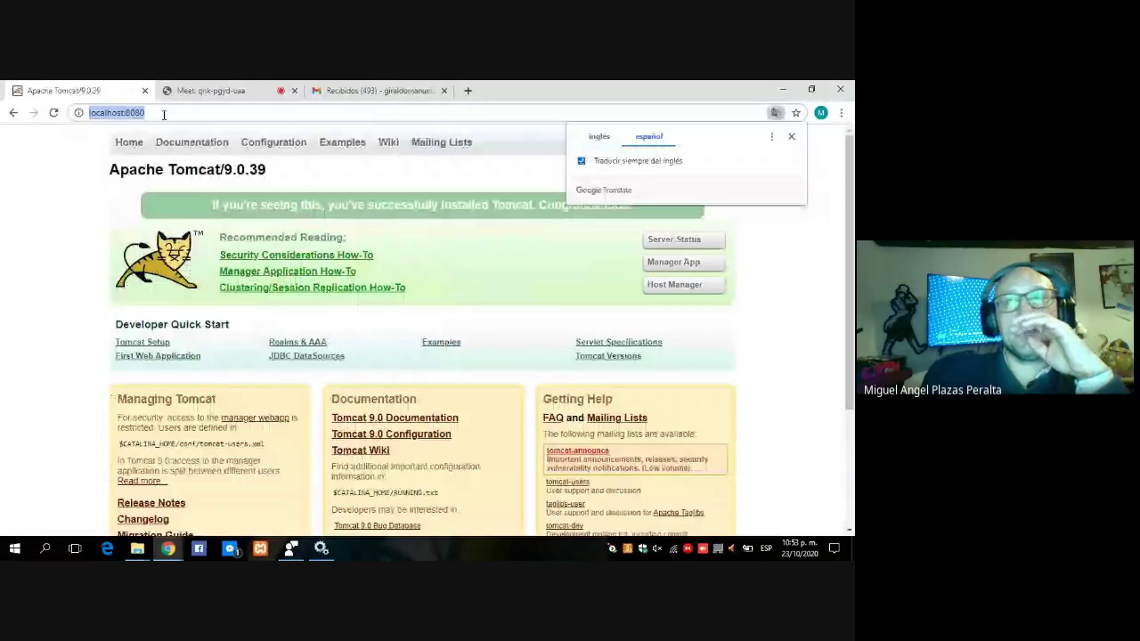
pyautogui.click(791, 136)
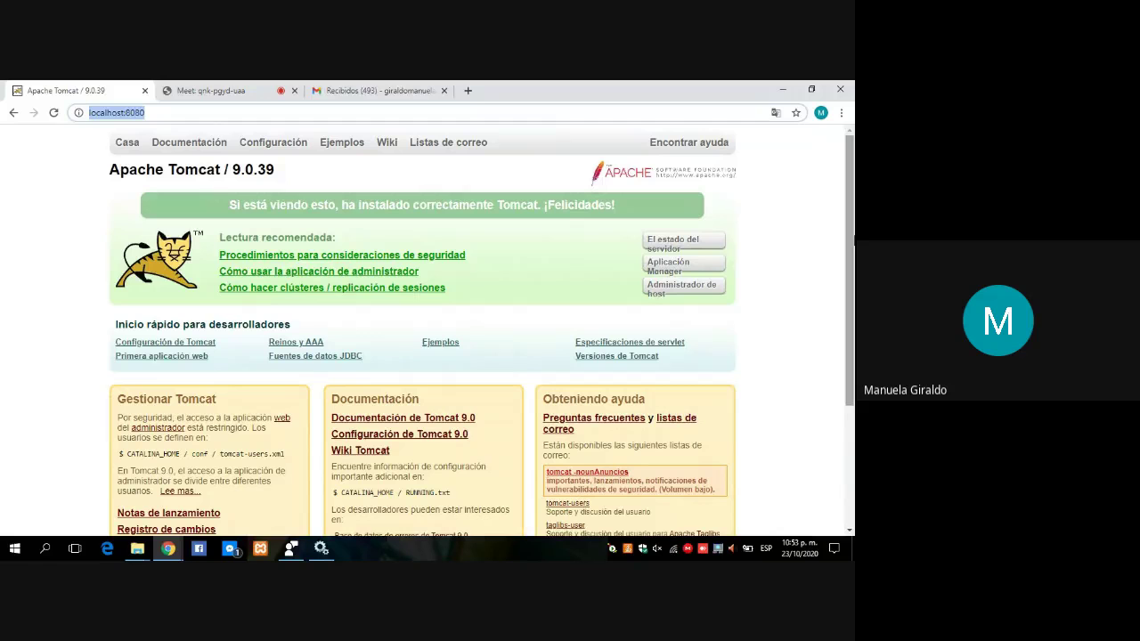
pyautogui.scroll(-1, 677, 311)
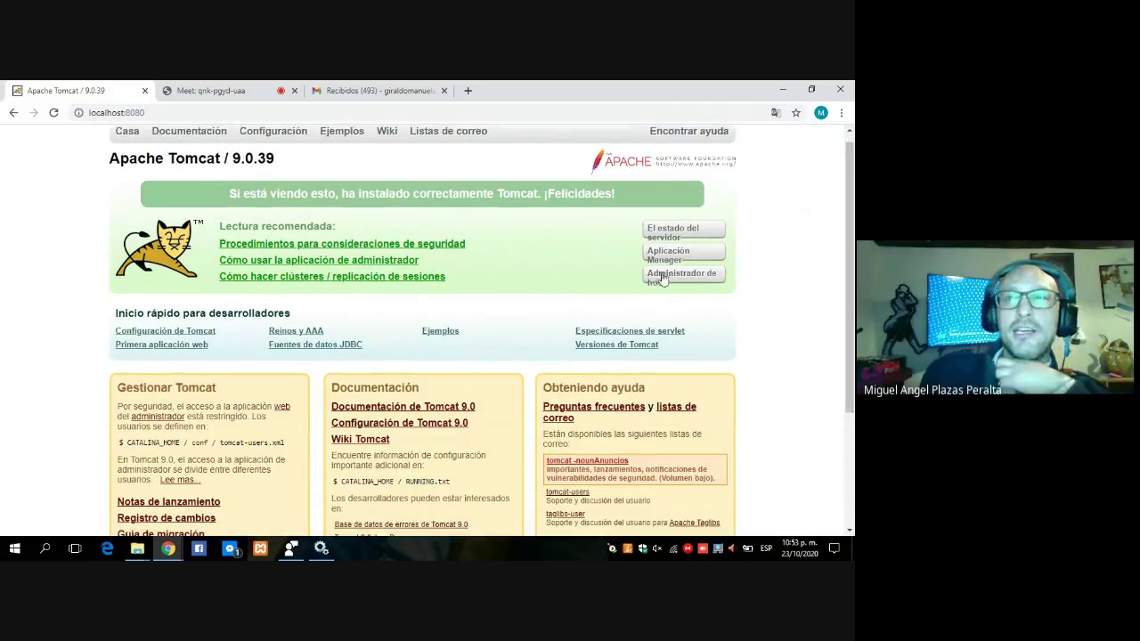
# - Log in to the Tomcat Host Manager with the tomcat-users credentials, save the password, and go back
pyautogui.click(661, 279)
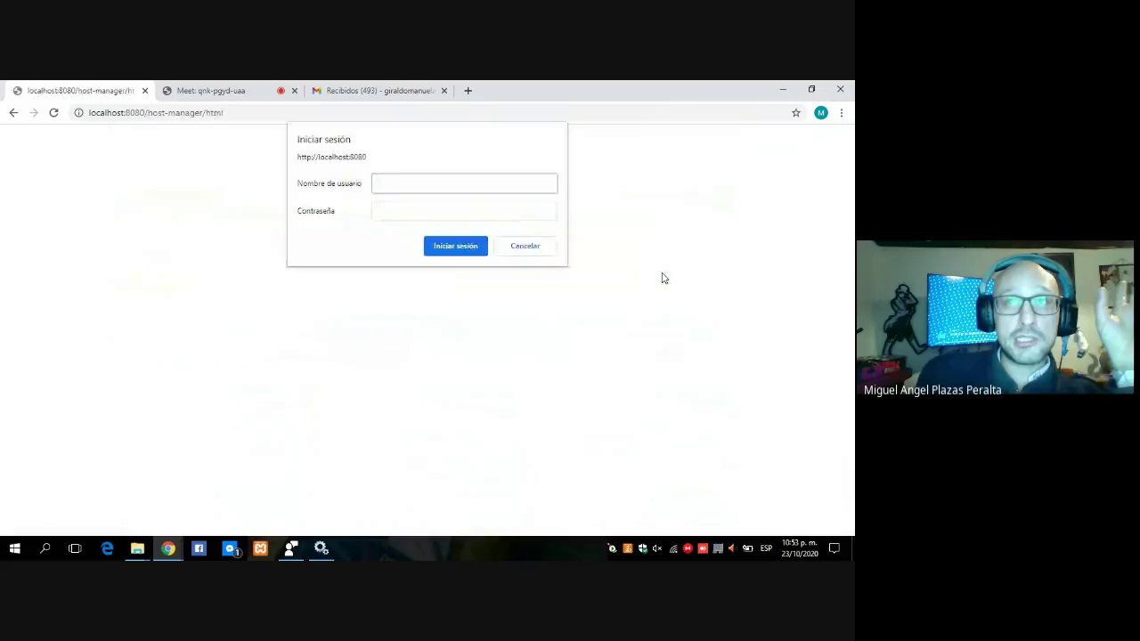
pyautogui.write('ad')
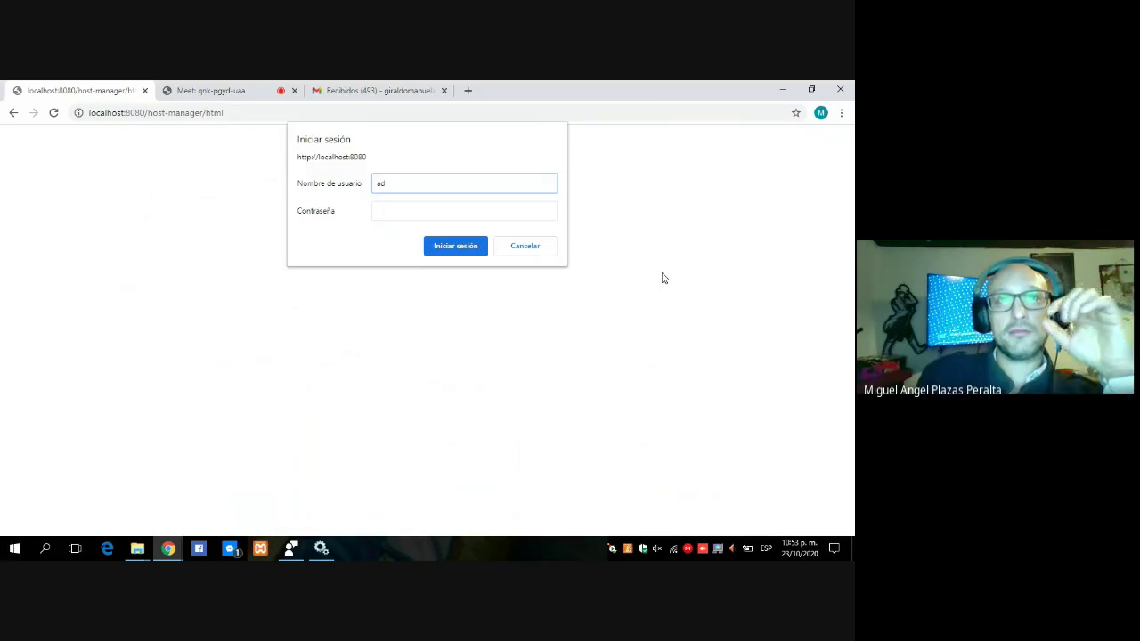
pyautogui.write('min')
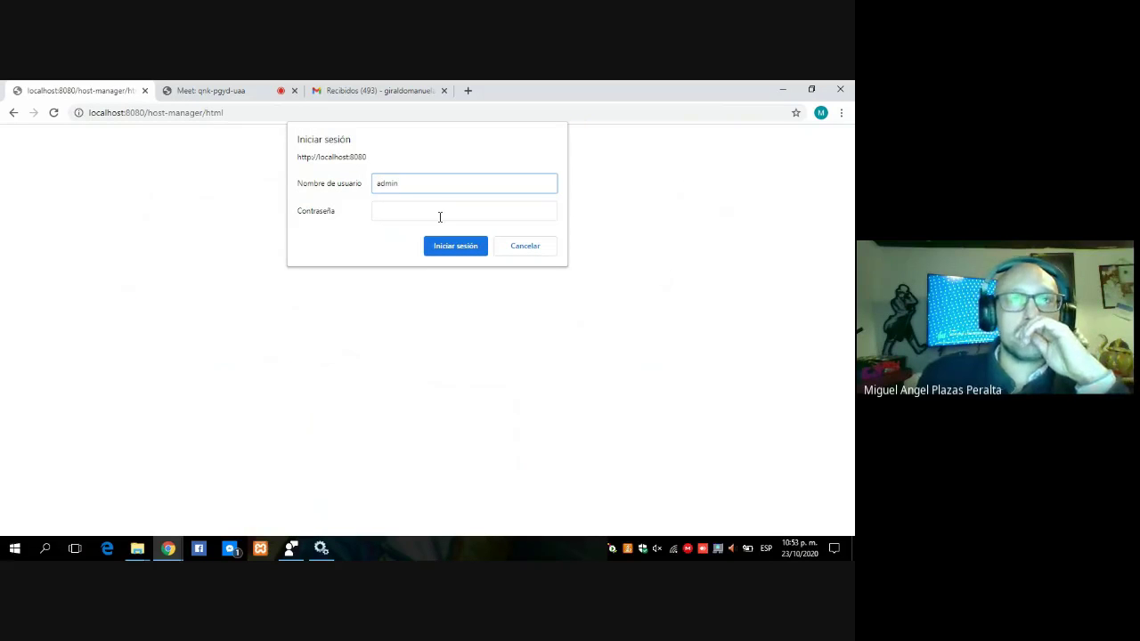
pyautogui.click(428, 209)
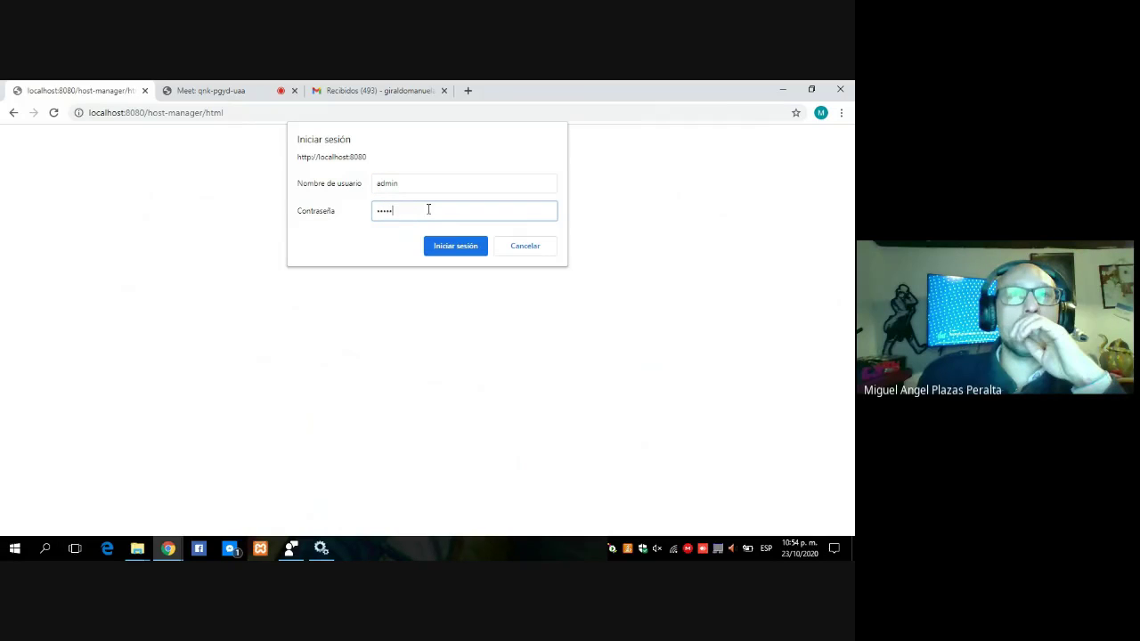
pyautogui.click(455, 252)
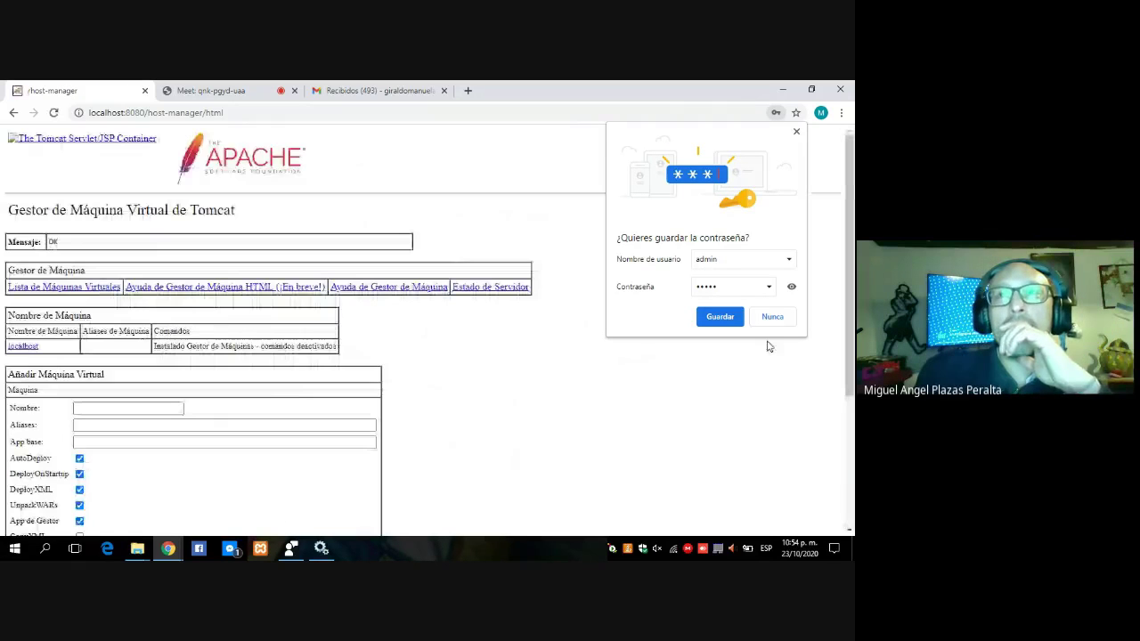
pyautogui.click(723, 319)
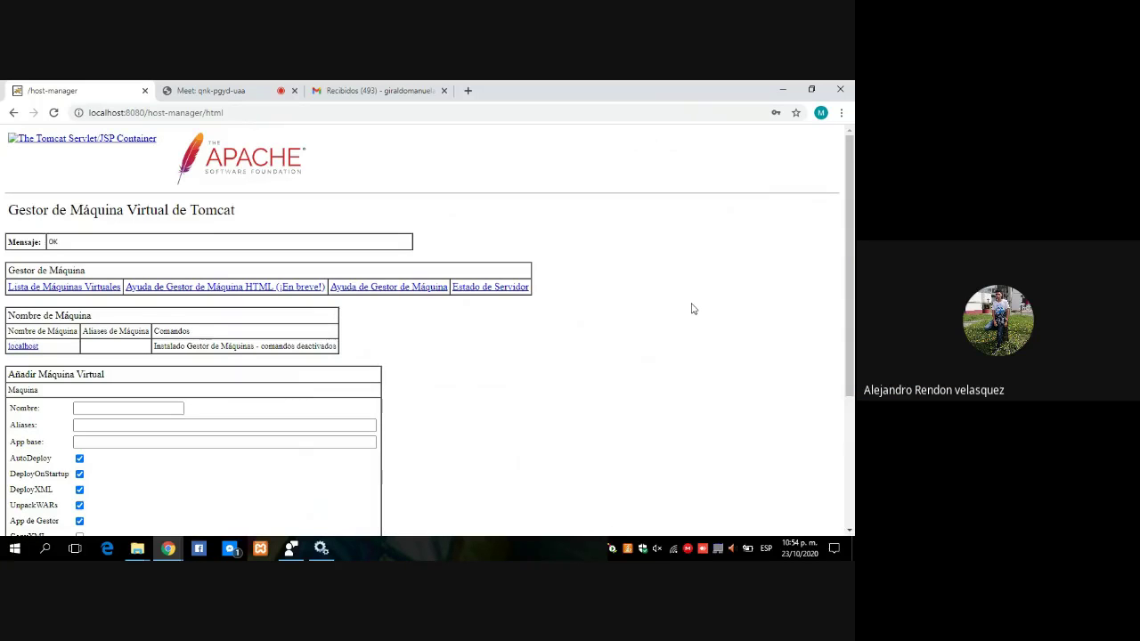
pyautogui.click(12, 116)
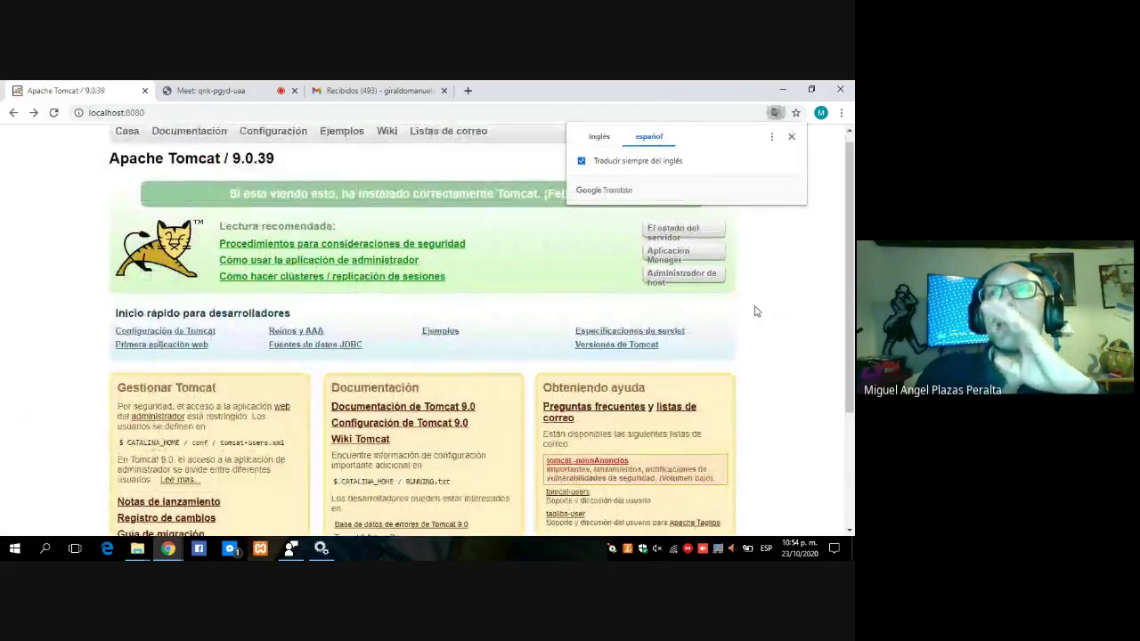
# - Sign in to the Tomcat Manager App with the tomcat-users credentials and save the password
pyautogui.click(671, 258)
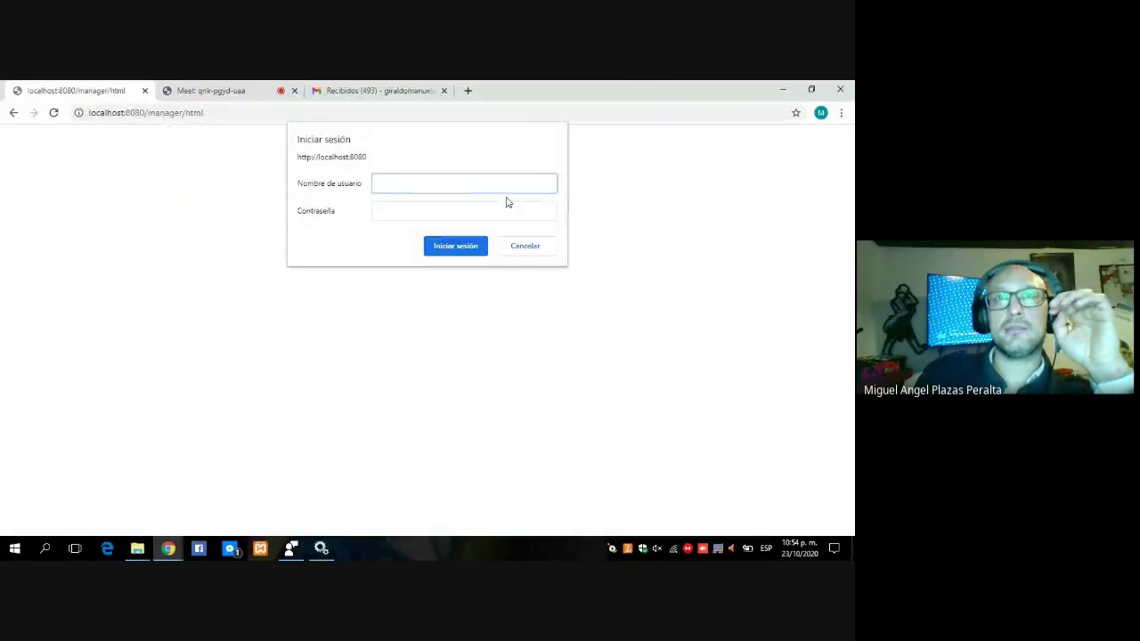
pyautogui.write('admin')
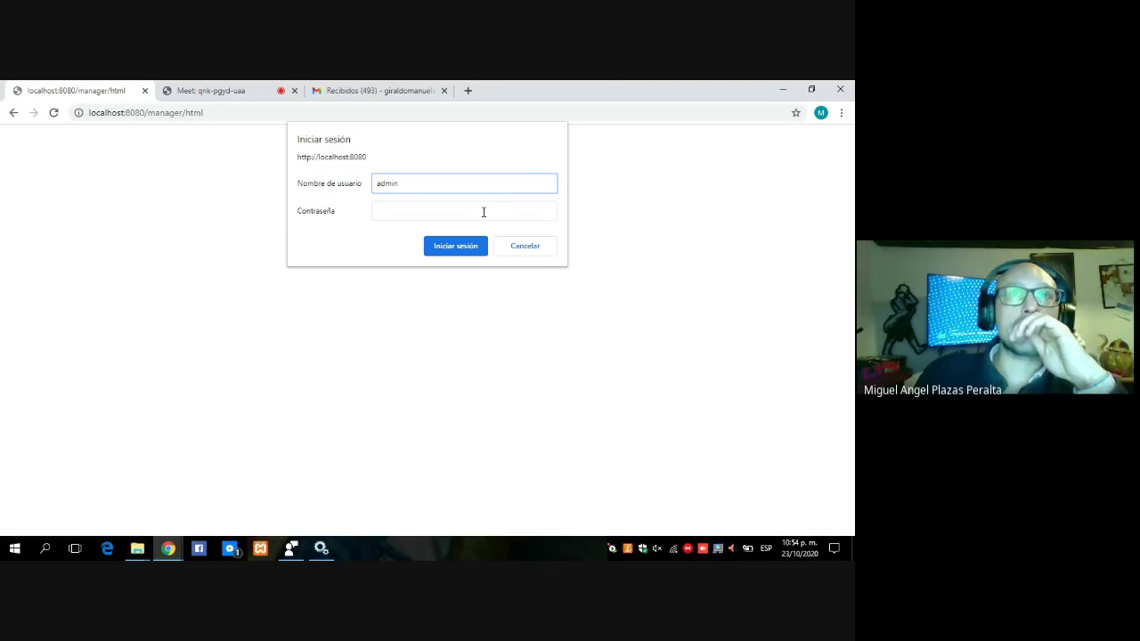
pyautogui.click(484, 212)
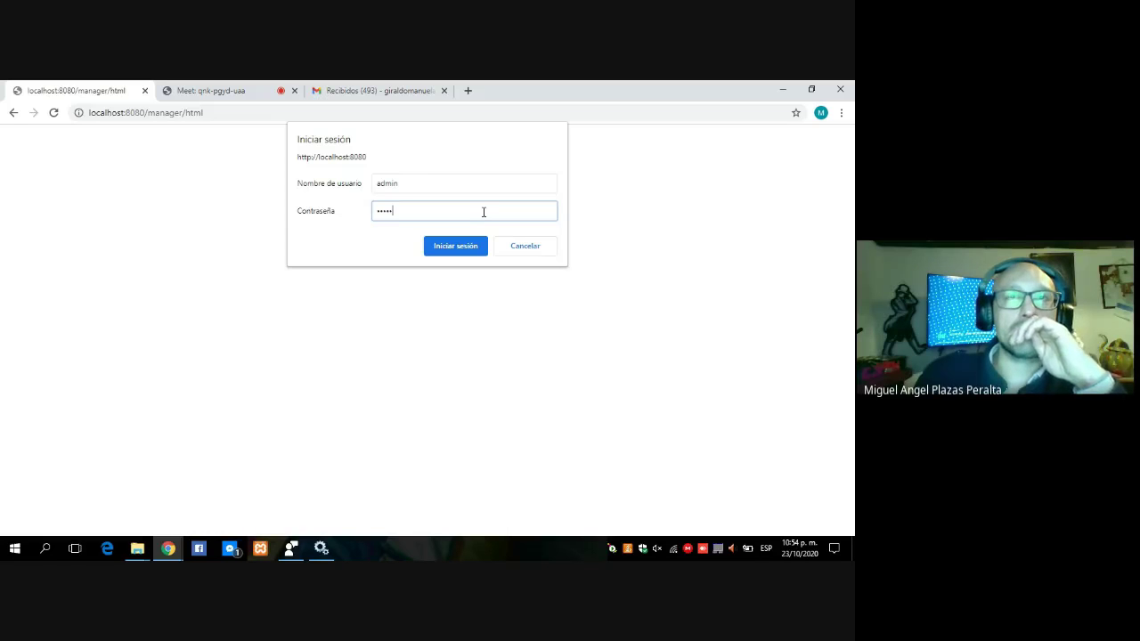
pyautogui.click(467, 247)
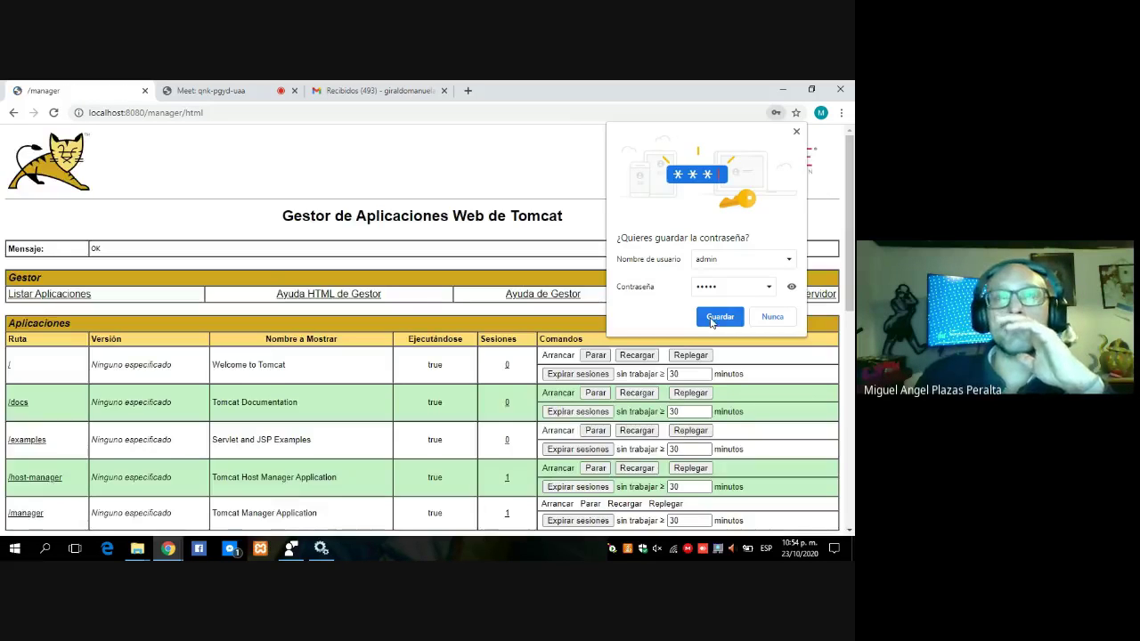
pyautogui.click(719, 317)
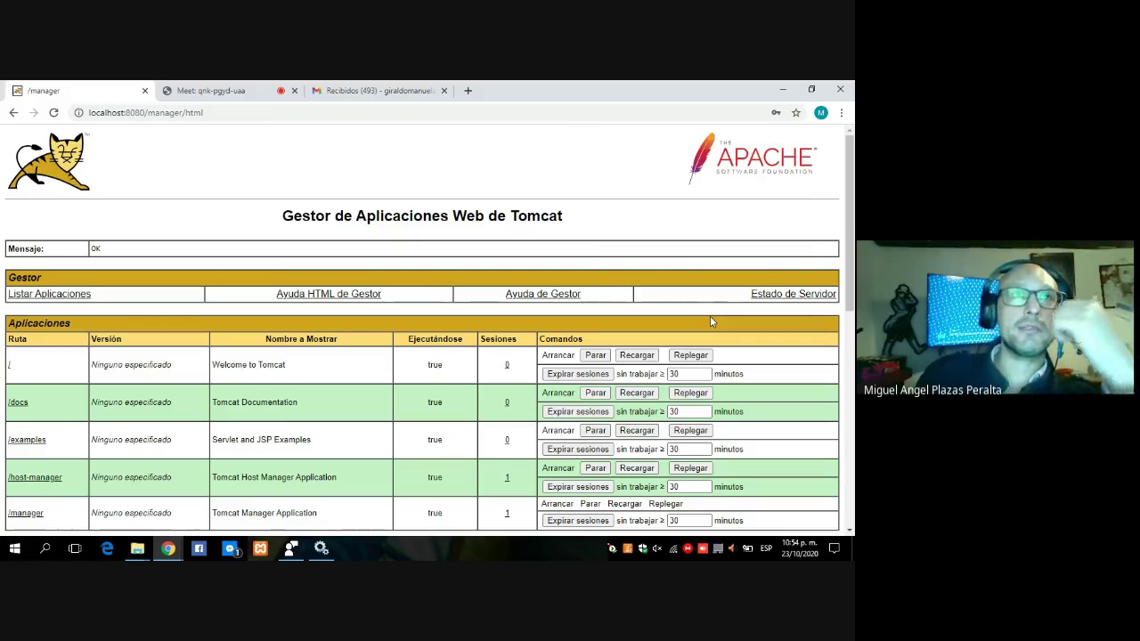
# - Return to the Tomcat welcome page and keep it in its original English
pyautogui.click(13, 113)
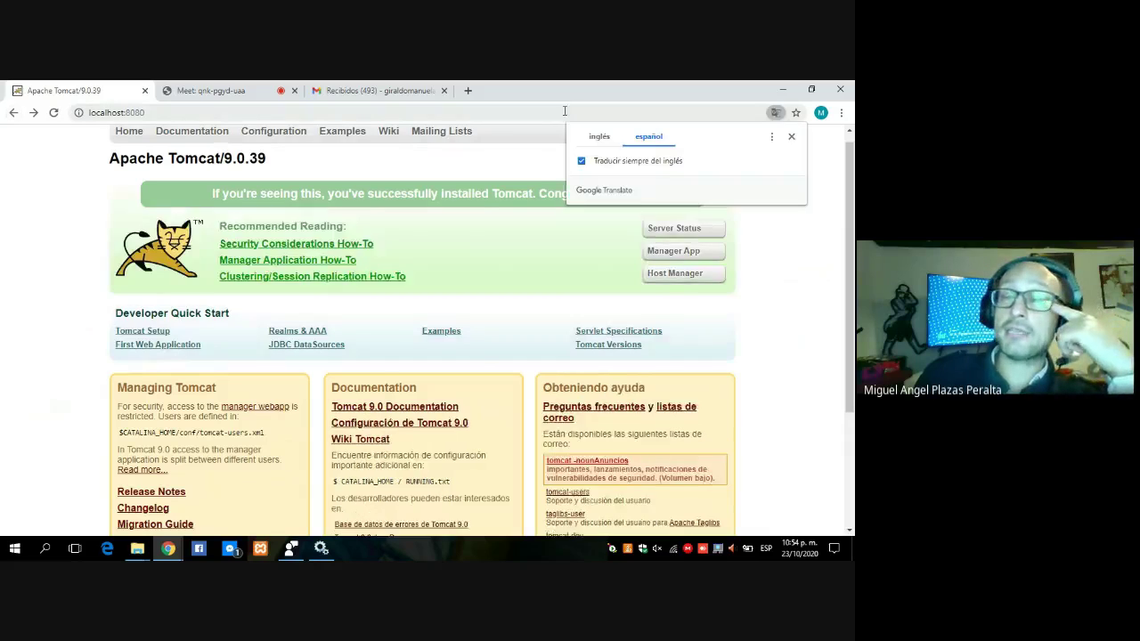
pyautogui.click(615, 140)
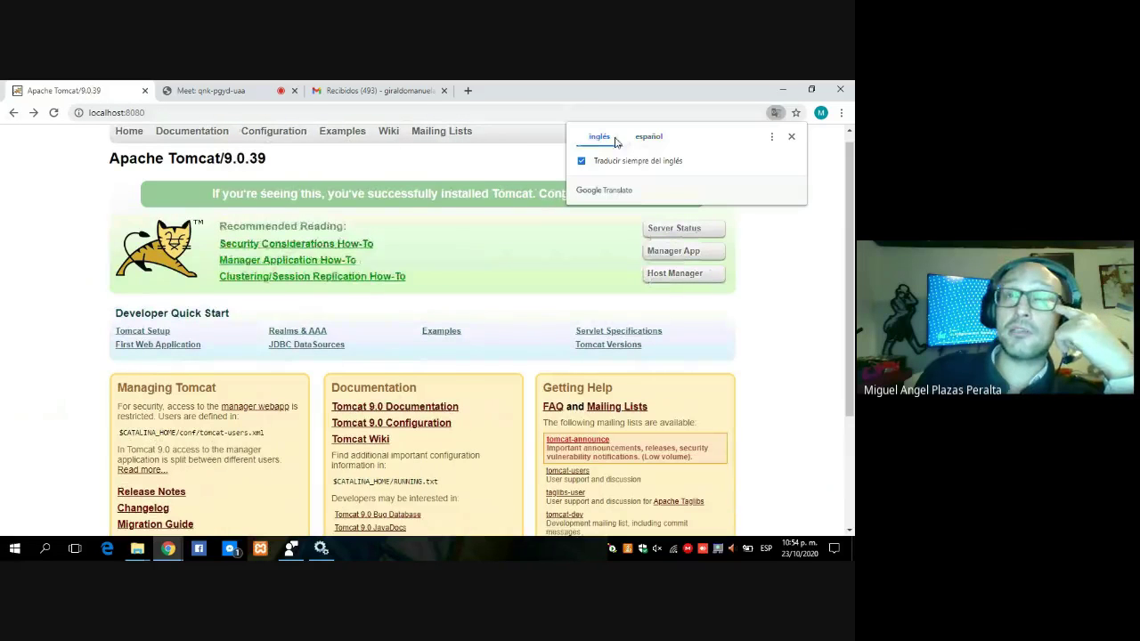
pyautogui.click(791, 136)
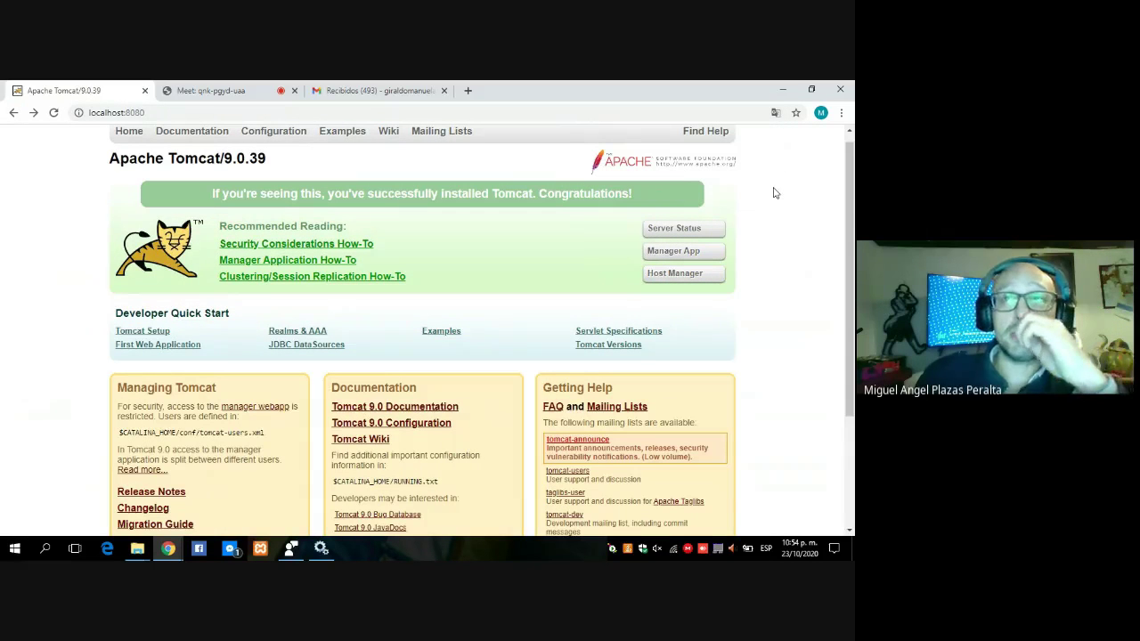
# - View Tomcat's Server Status page in English, go back, then switch to the Meet tab
pyautogui.click(682, 229)
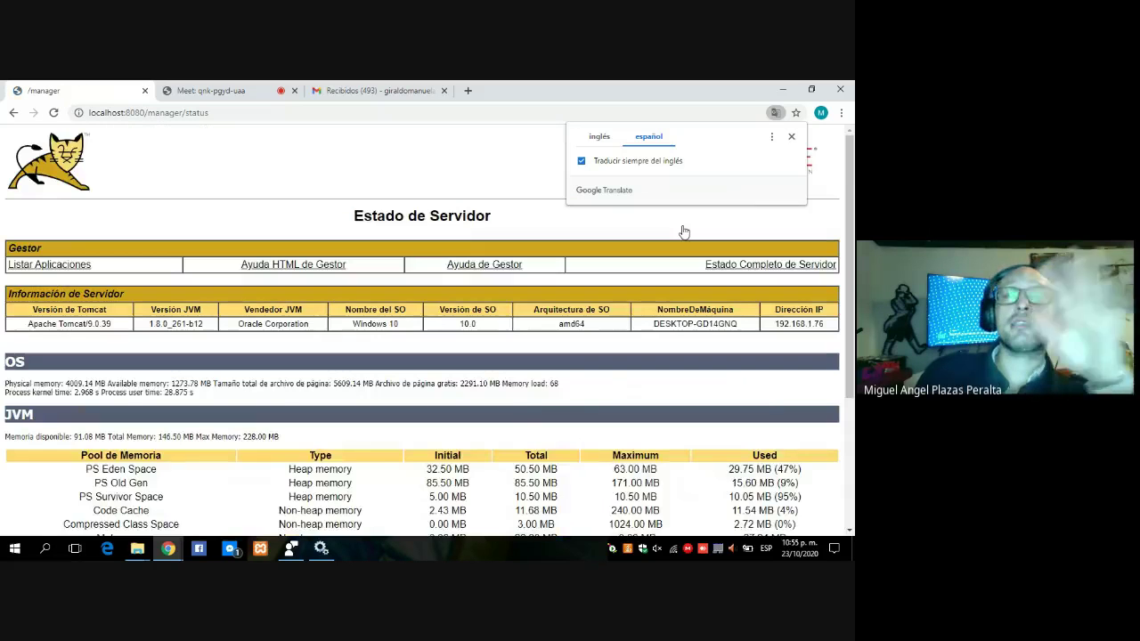
pyautogui.click(601, 138)
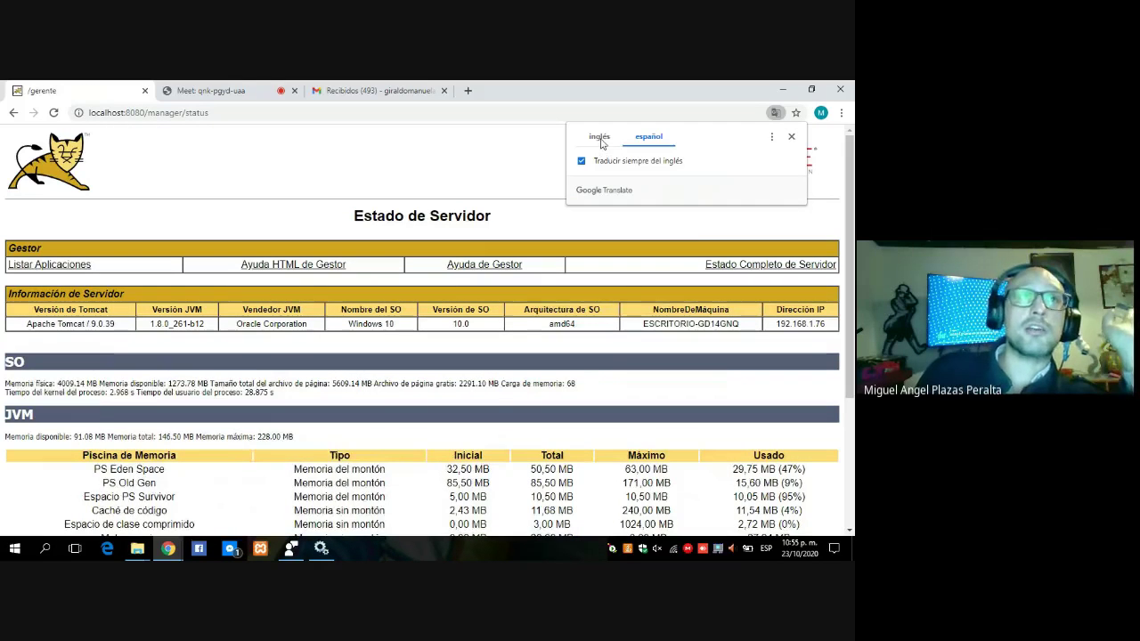
pyautogui.click(499, 146)
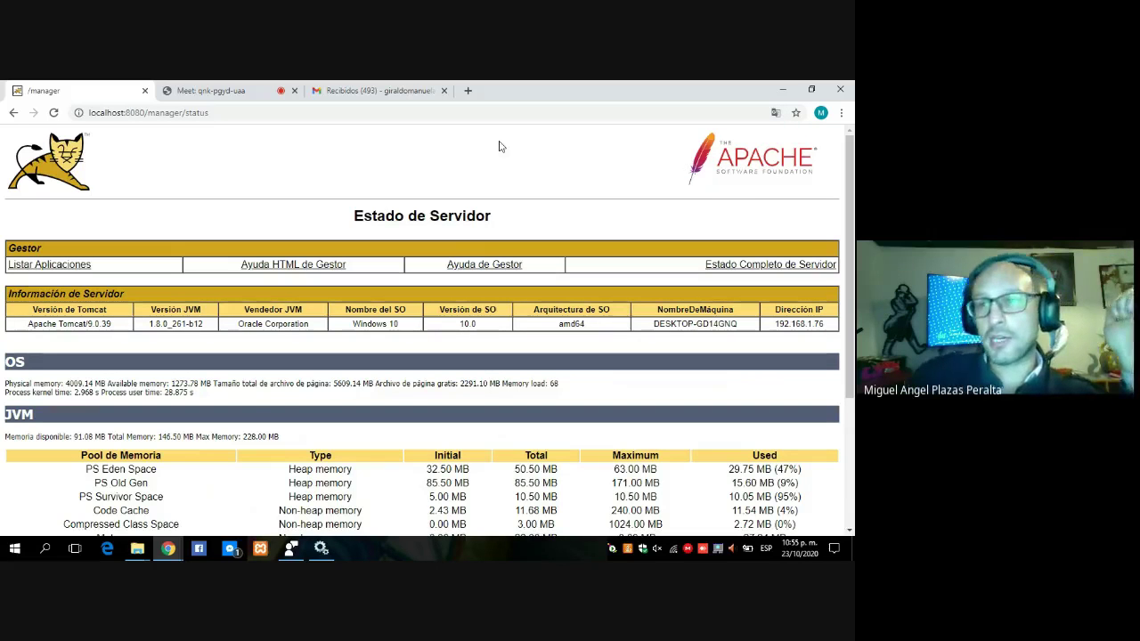
pyautogui.click(13, 113)
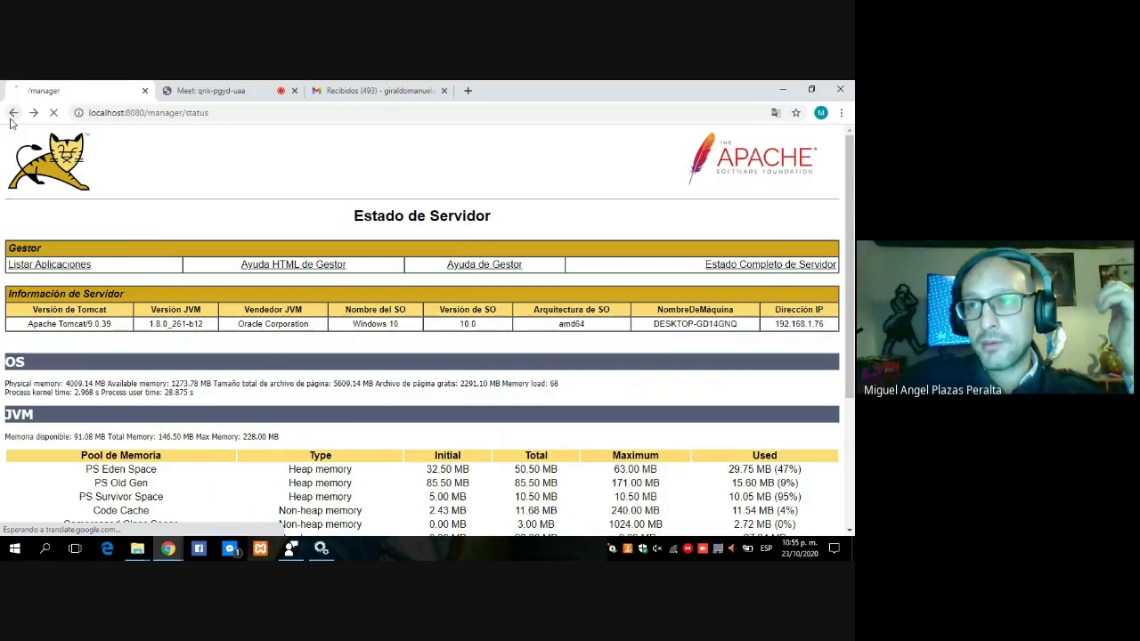
pyautogui.hotkey('ctrl', 'Tab')
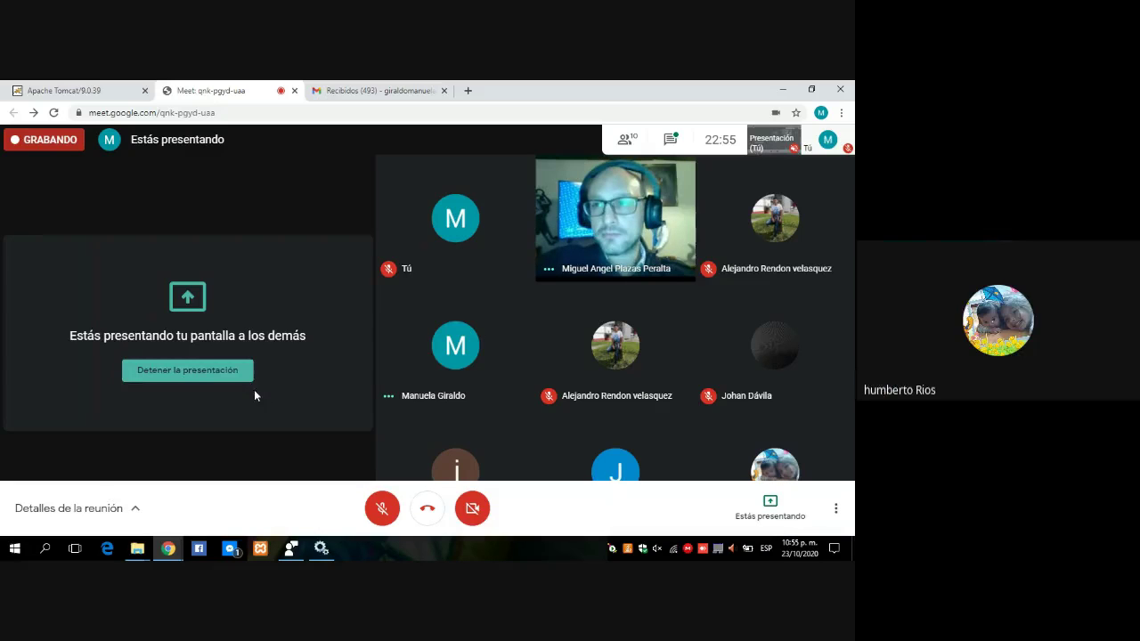
# - Stop presenting the screen in the Google Meet call with 'Detener la presentación'
pyautogui.click(214, 376)
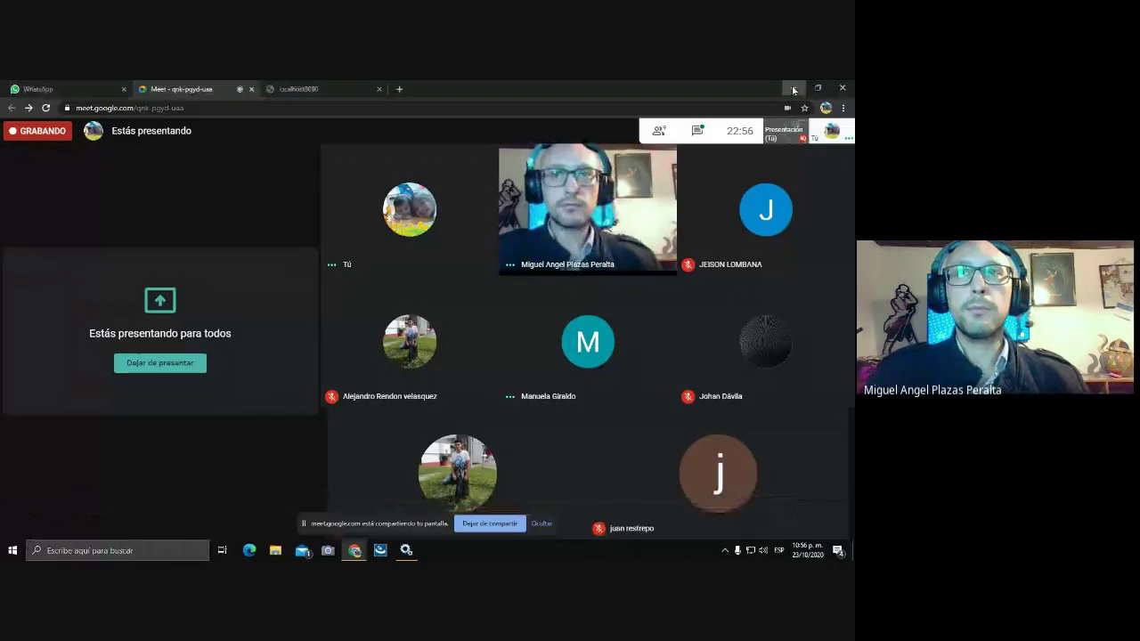
# - From Este equipo's properties, open Advanced system settings and its Environment Variables dialog
pyautogui.click(792, 90)
pyautogui.rightClick(20, 161)
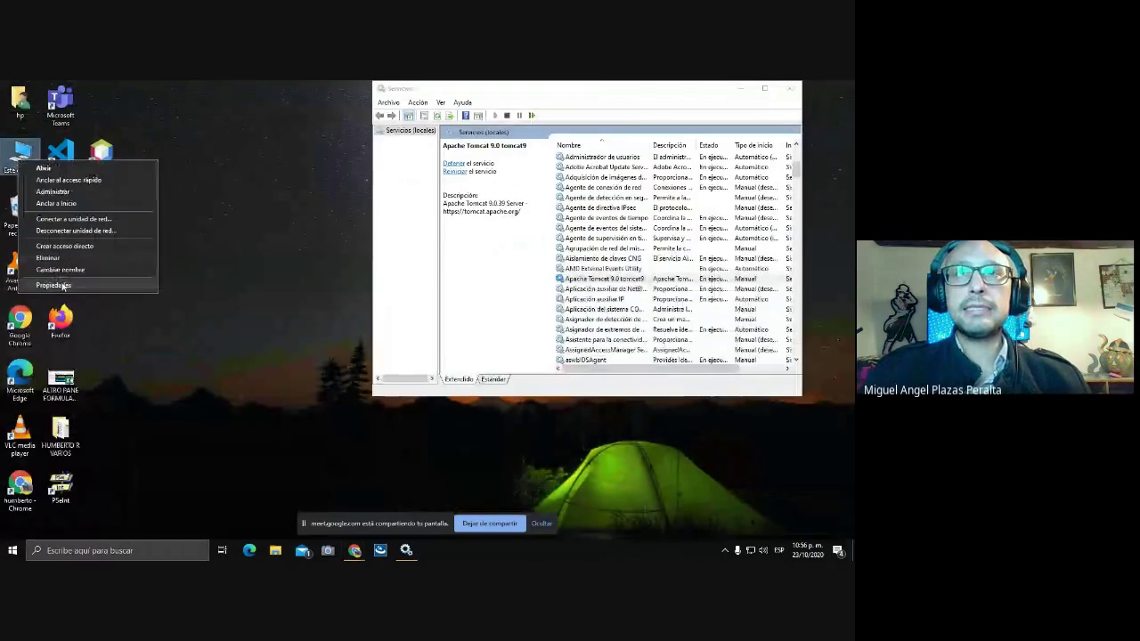
pyautogui.click(63, 286)
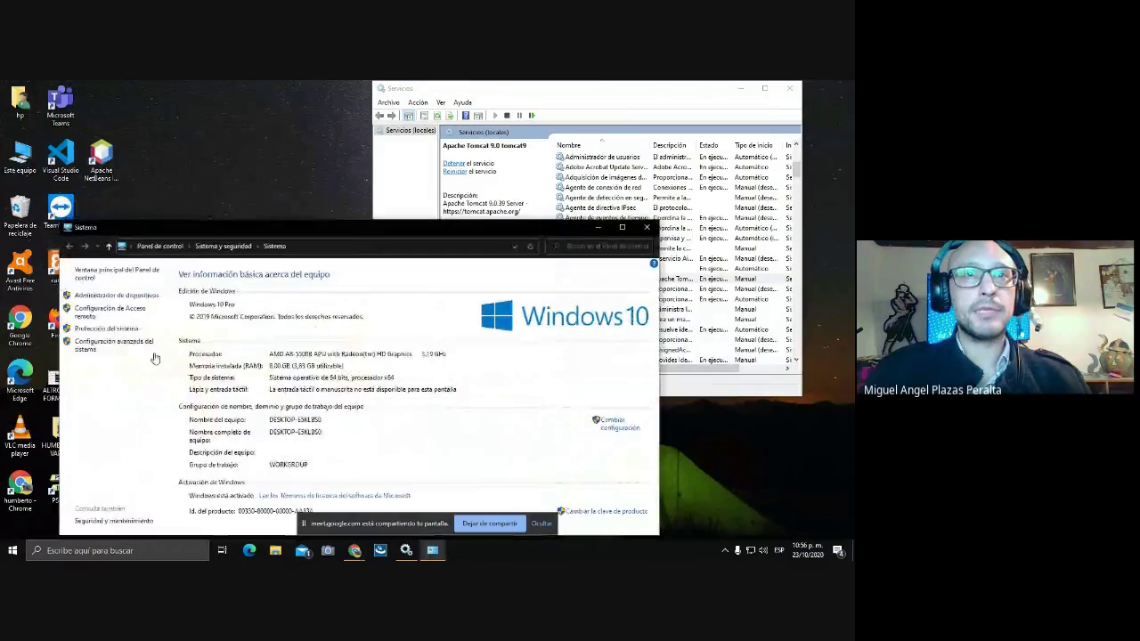
pyautogui.click(117, 344)
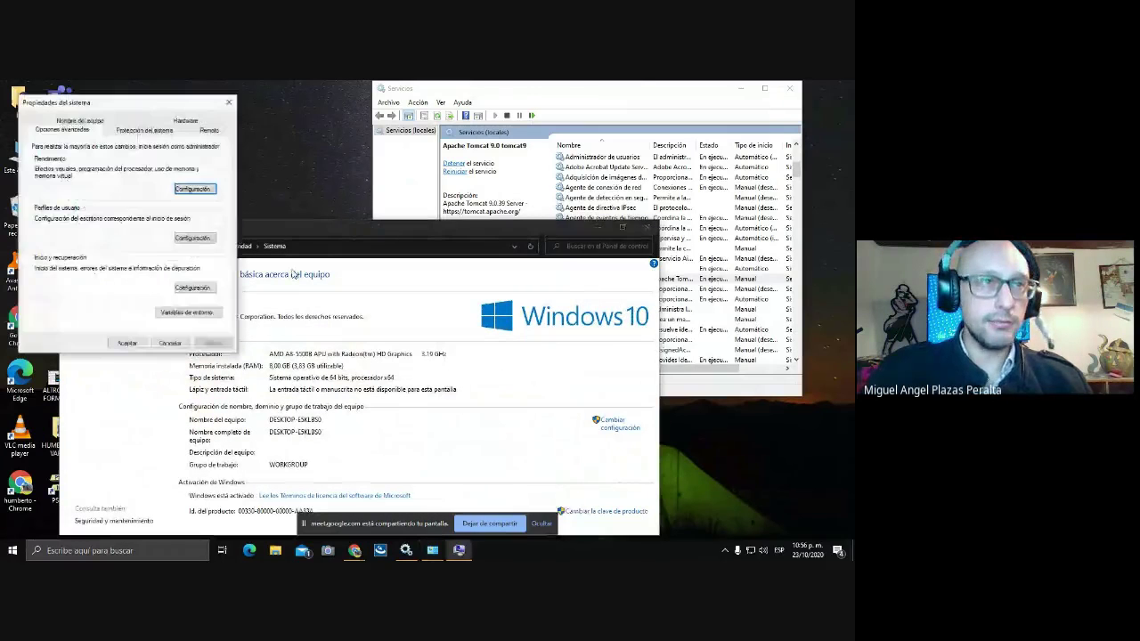
pyautogui.click(187, 313)
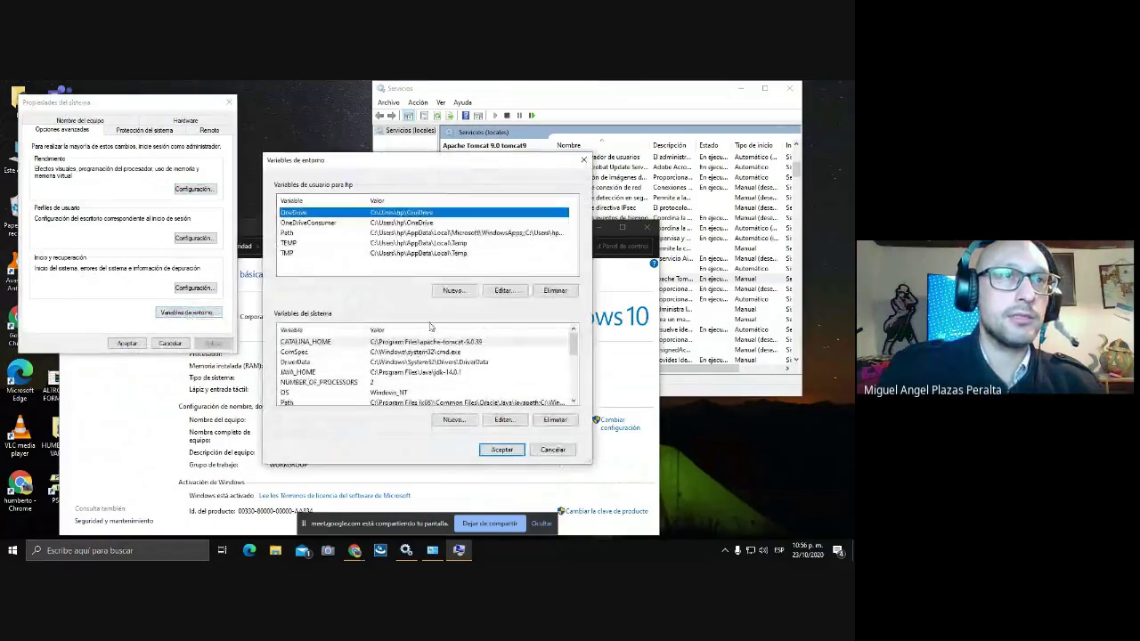
pyautogui.scroll(-1, 423, 369)
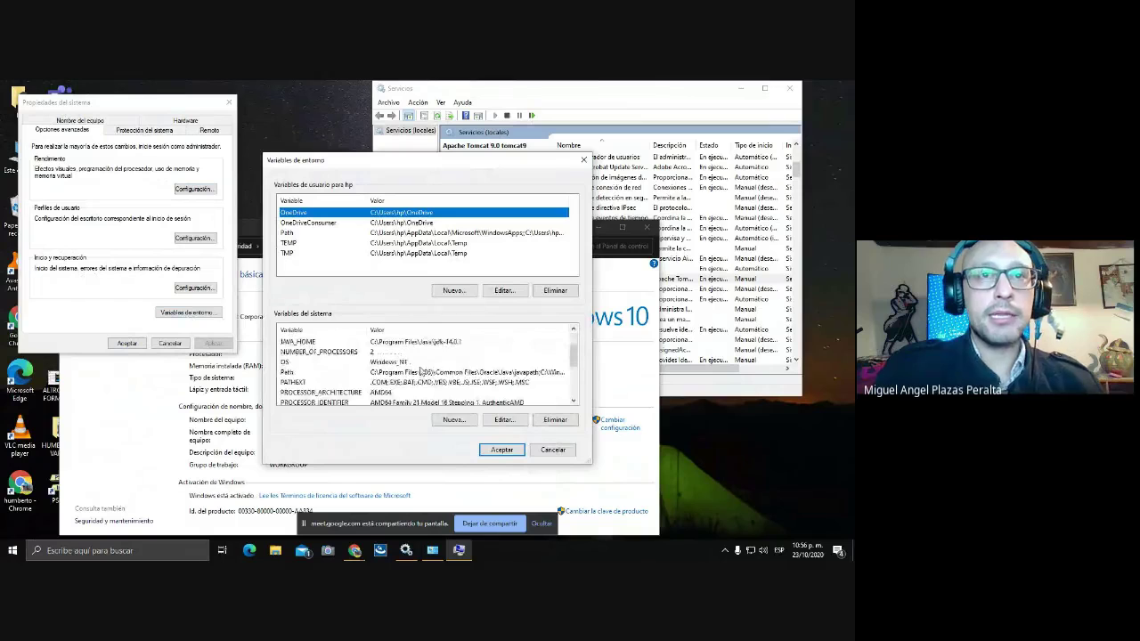
pyautogui.scroll(1, 420, 371)
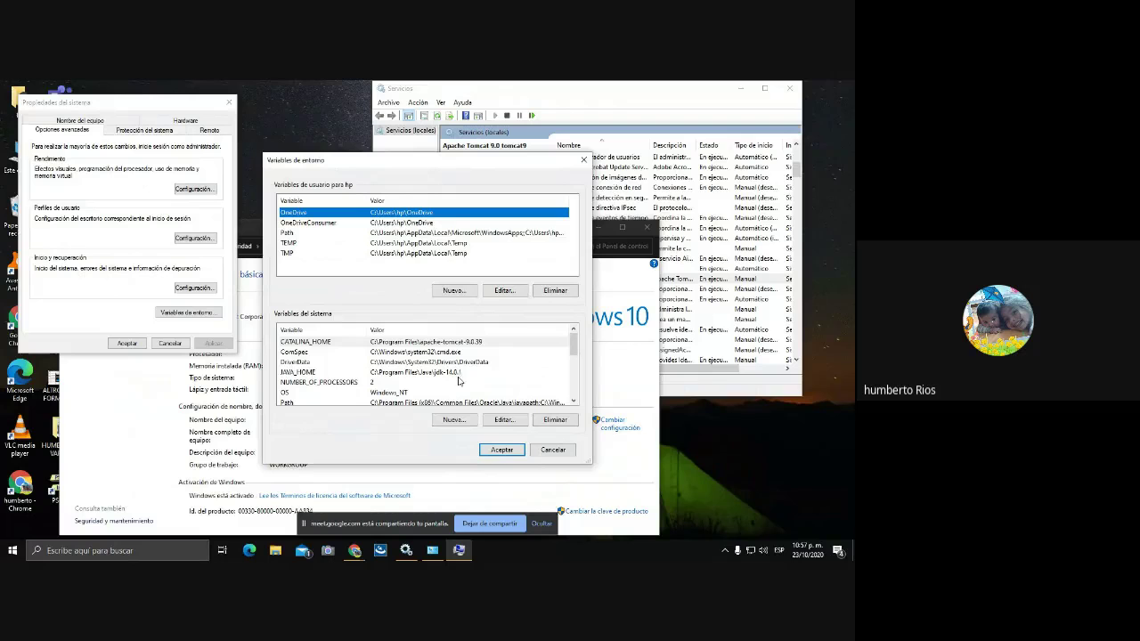
pyautogui.click(181, 550)
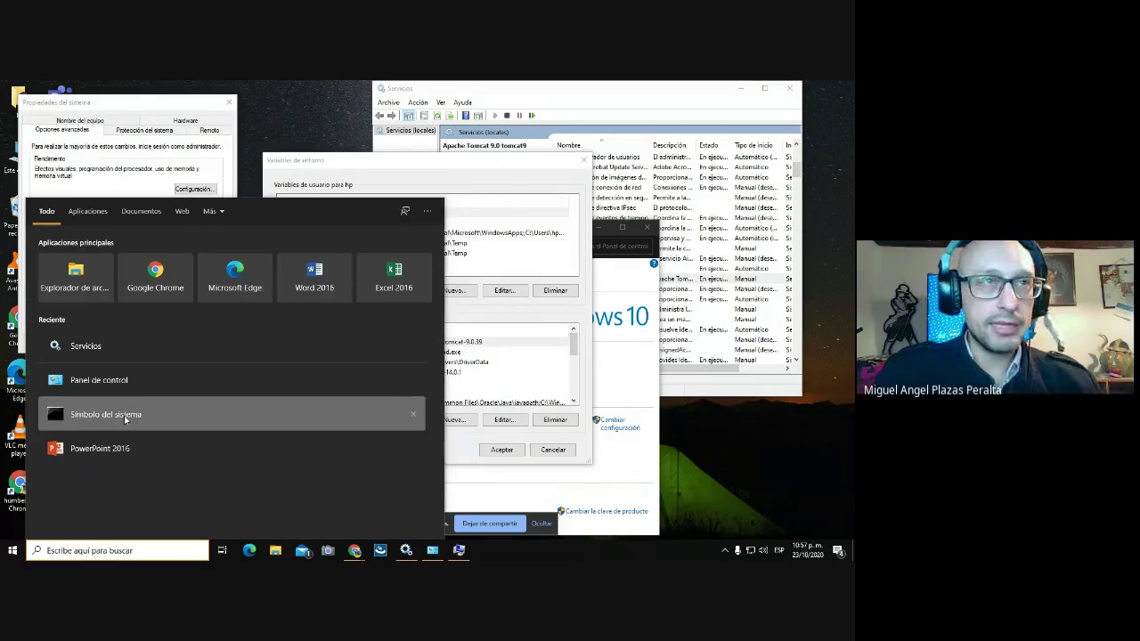
# - Run java -version in Command Prompt, confirming Java 1.8.0_261, then close the prompt
pyautogui.click(93, 414)
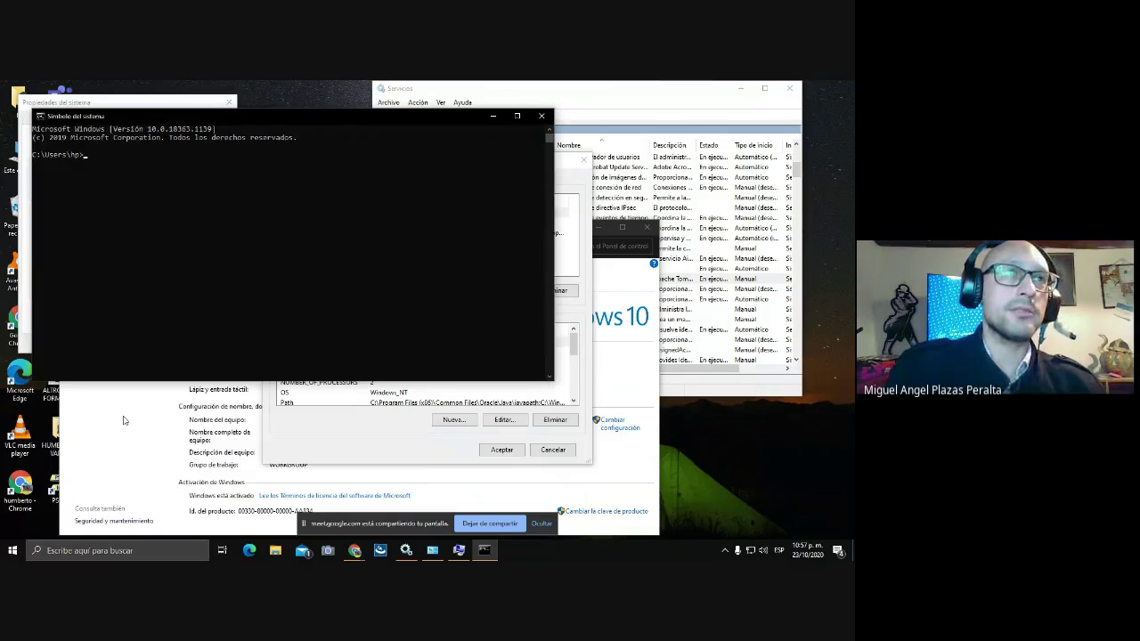
pyautogui.write('java -vers')
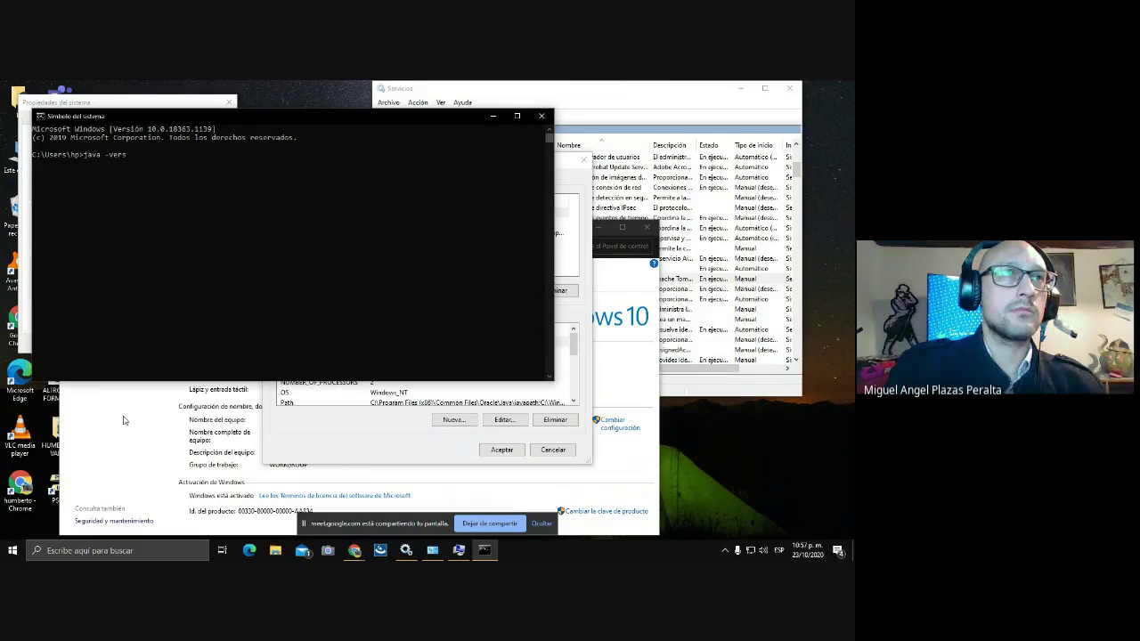
pyautogui.write('ion')
pyautogui.press('Return')
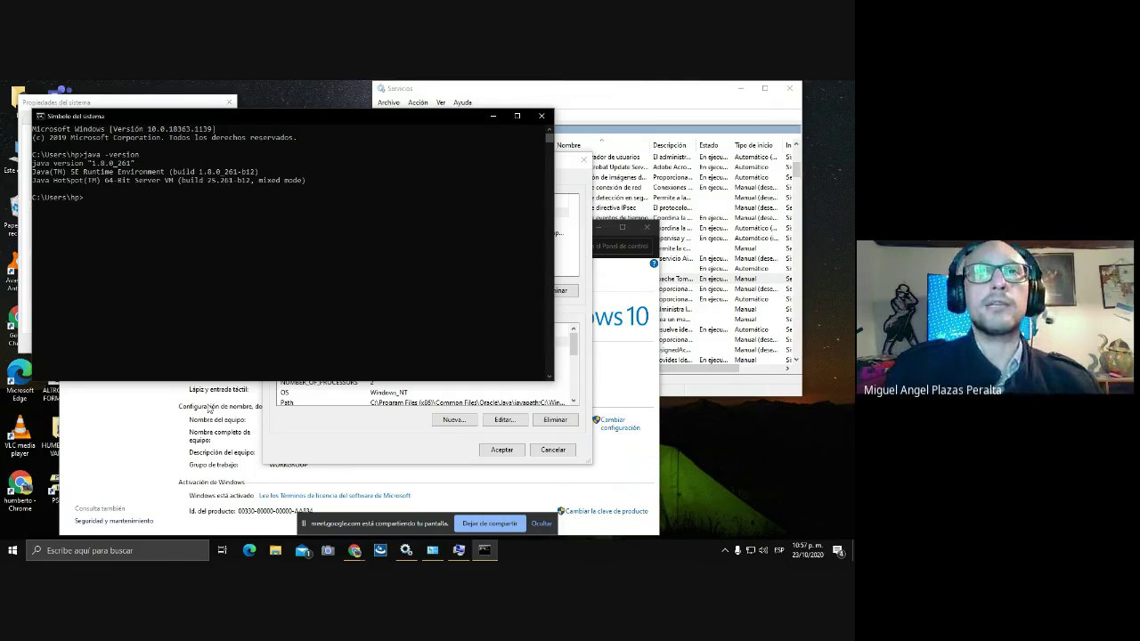
pyautogui.click(545, 118)
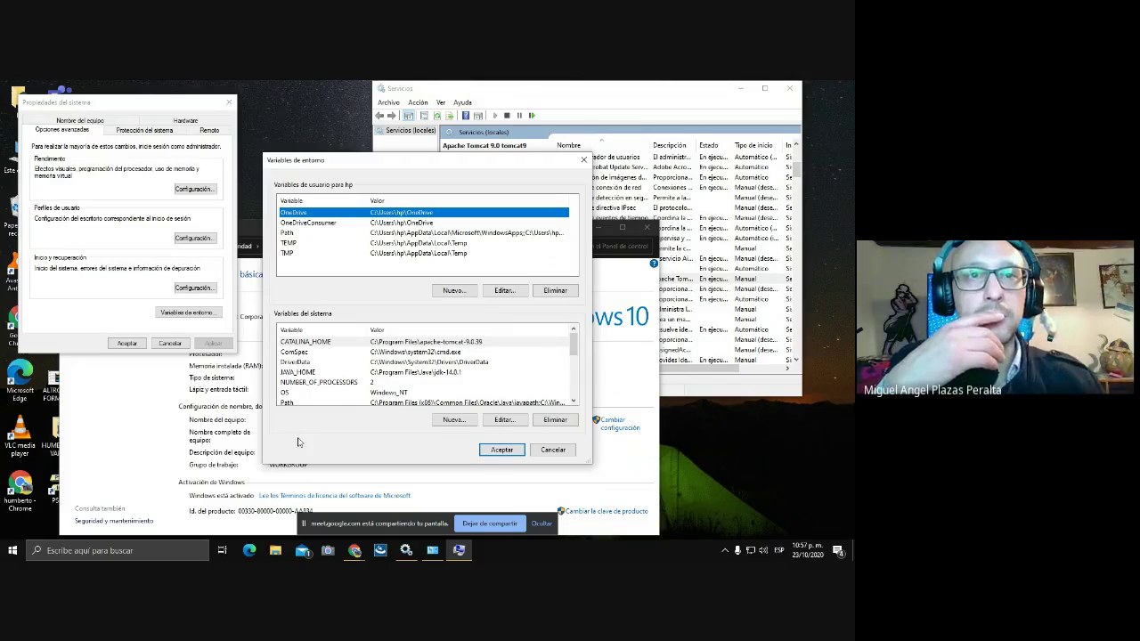
pyautogui.scroll(-1, 311, 401)
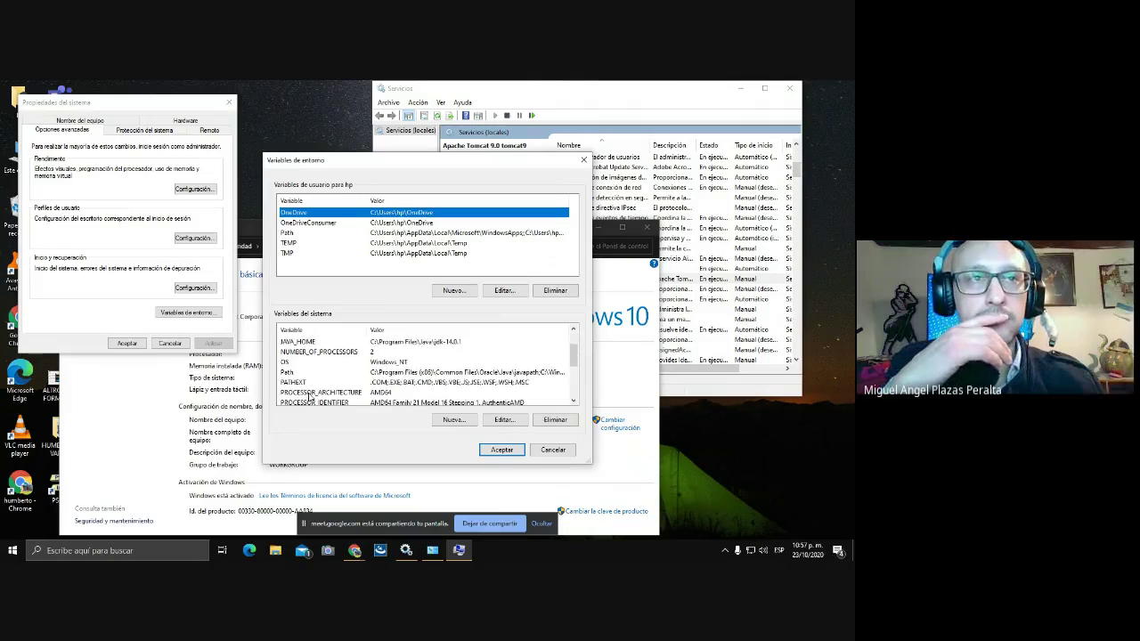
pyautogui.click(297, 373)
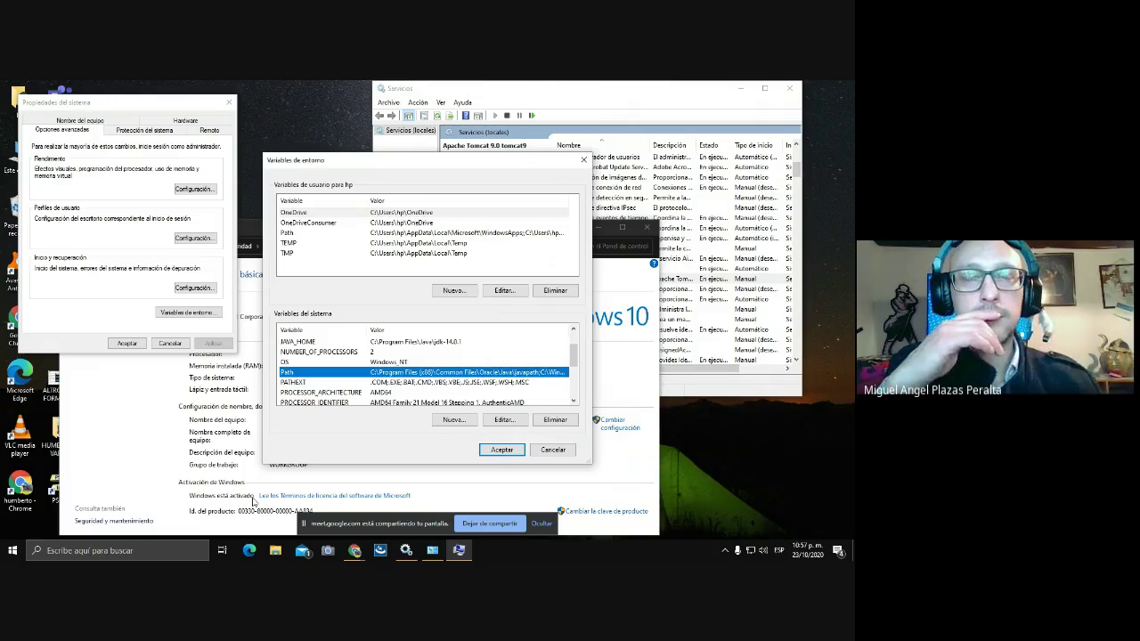
# - Delete the jre1.8.0_261\bin entry from the system Path and confirm both dialogs
pyautogui.click(513, 421)
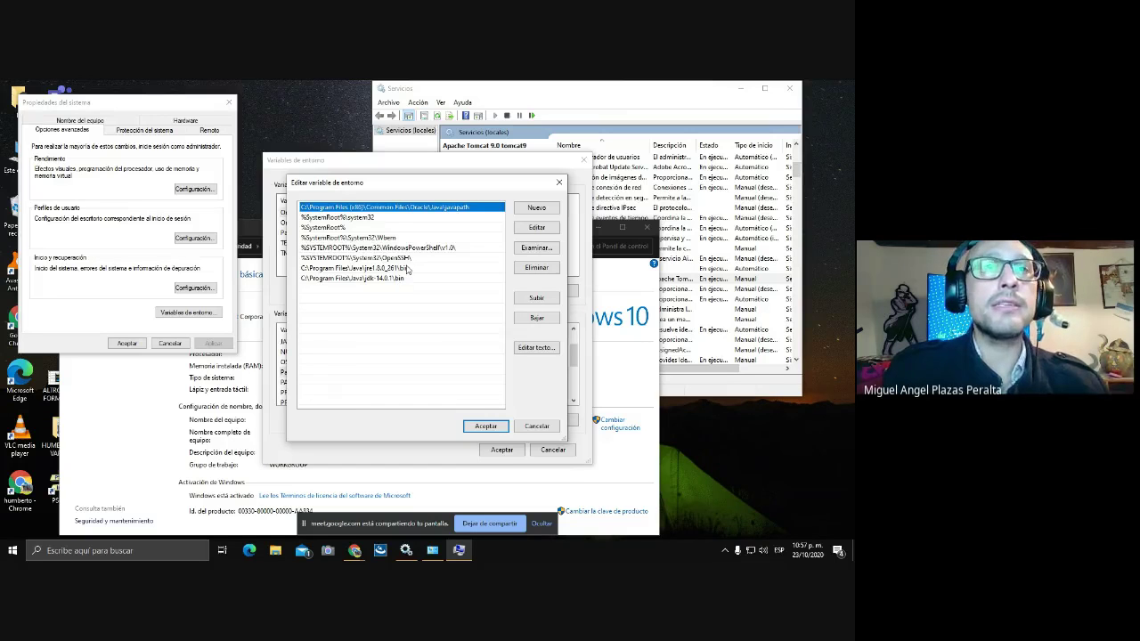
pyautogui.click(407, 269)
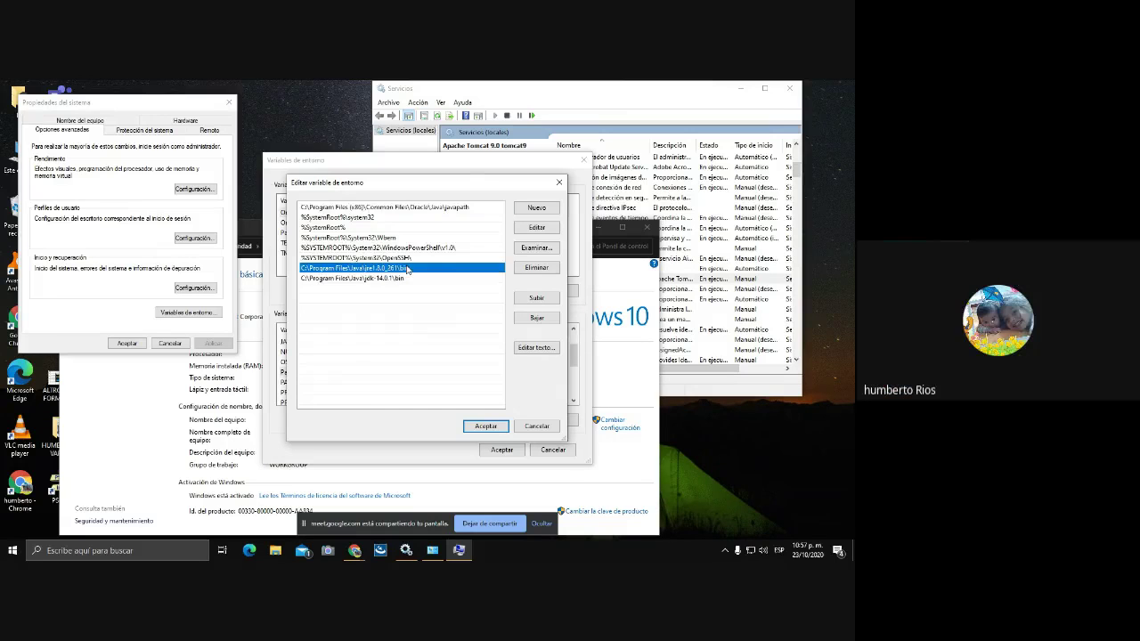
pyautogui.click(536, 268)
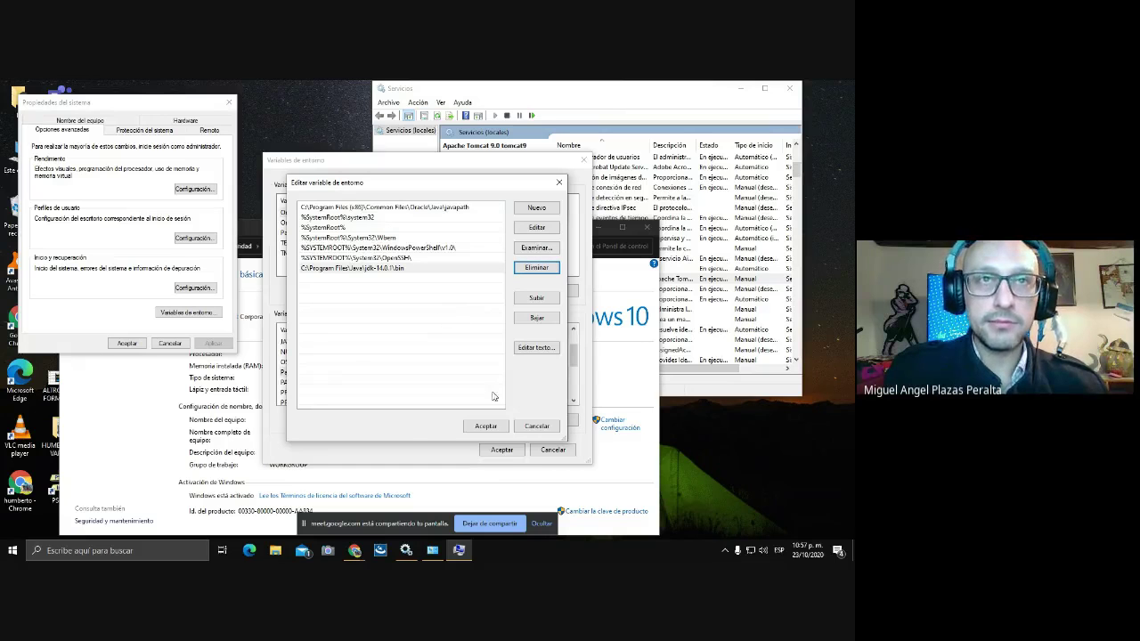
pyautogui.click(487, 427)
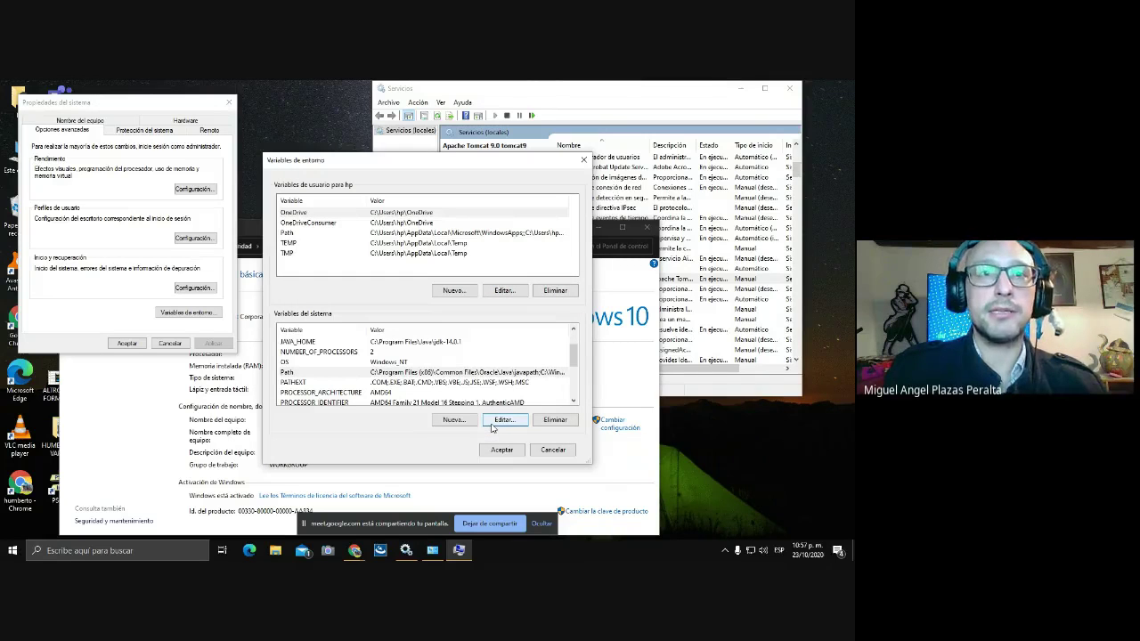
pyautogui.click(500, 449)
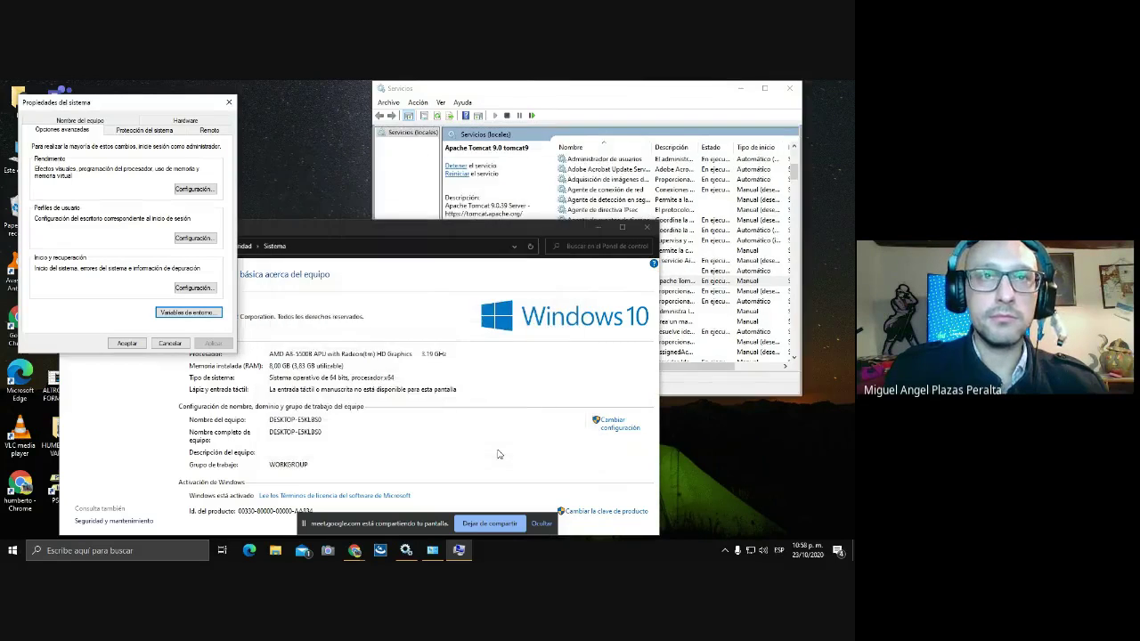
# - Close System Properties, rerun java -version in a new Command Prompt (still 1.8.0_261), and close it
pyautogui.click(128, 344)
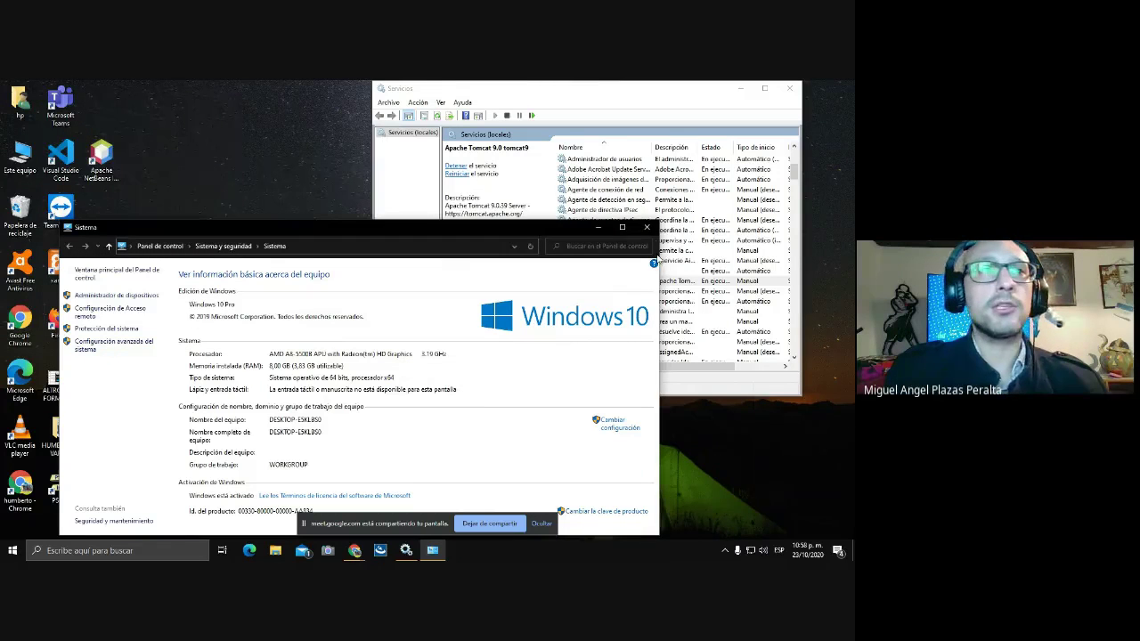
pyautogui.click(647, 229)
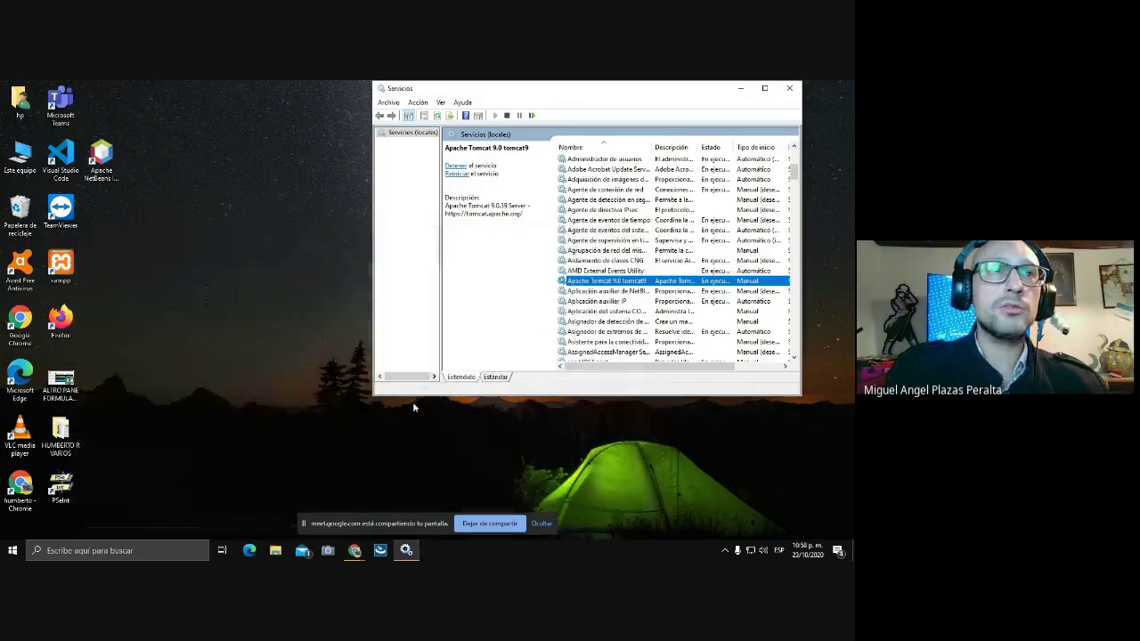
pyautogui.click(132, 551)
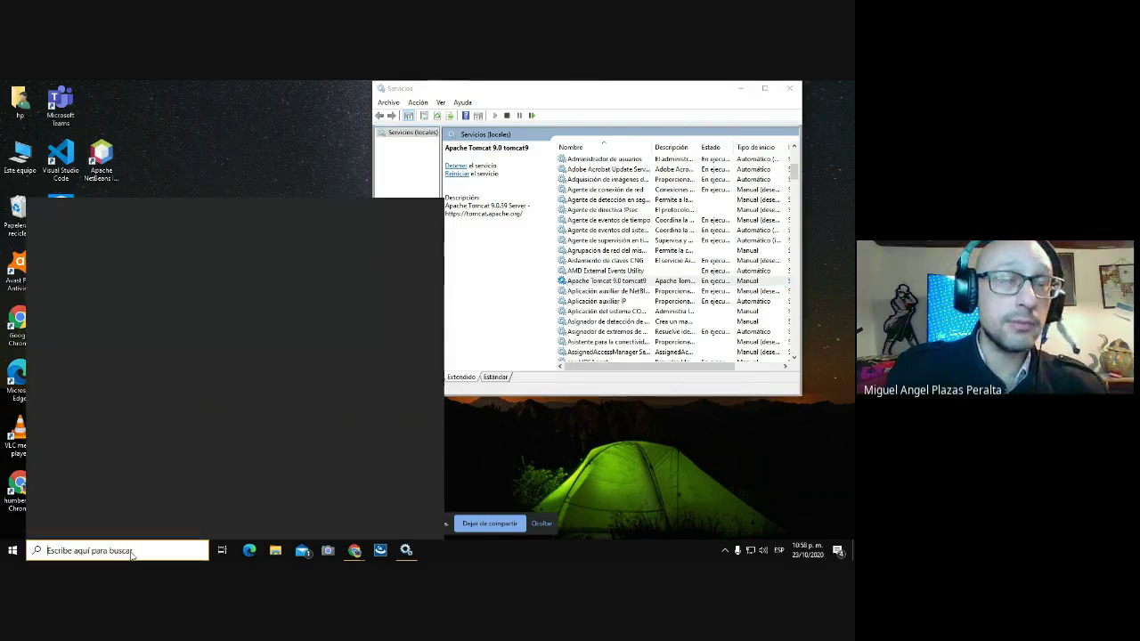
pyautogui.click(98, 418)
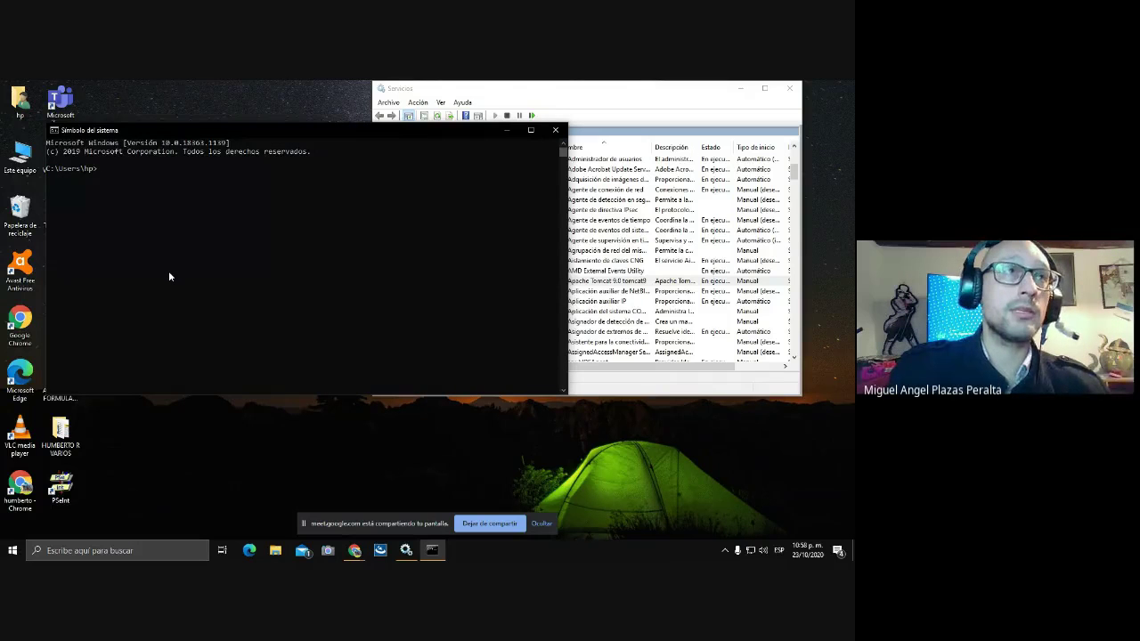
pyautogui.write('java')
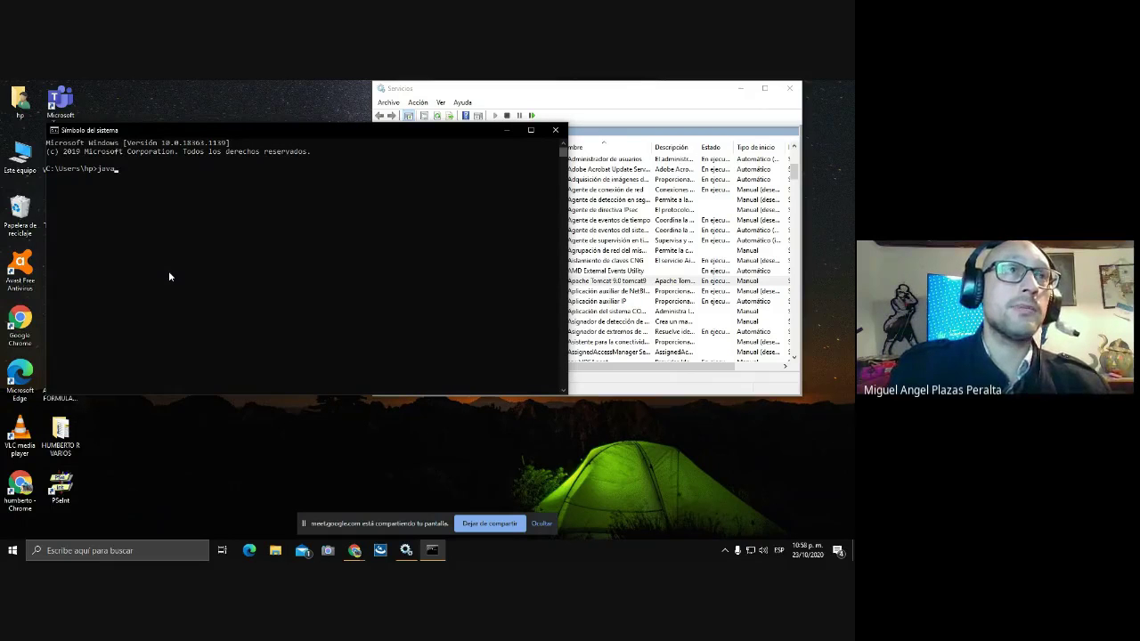
pyautogui.write(' -version')
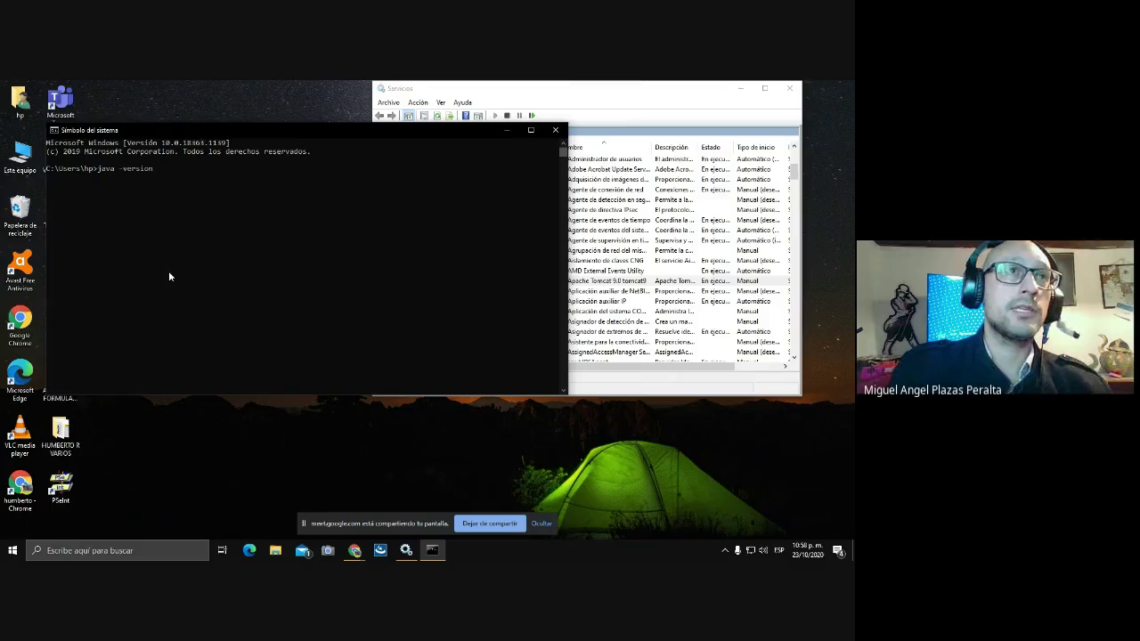
pyautogui.press('Return')
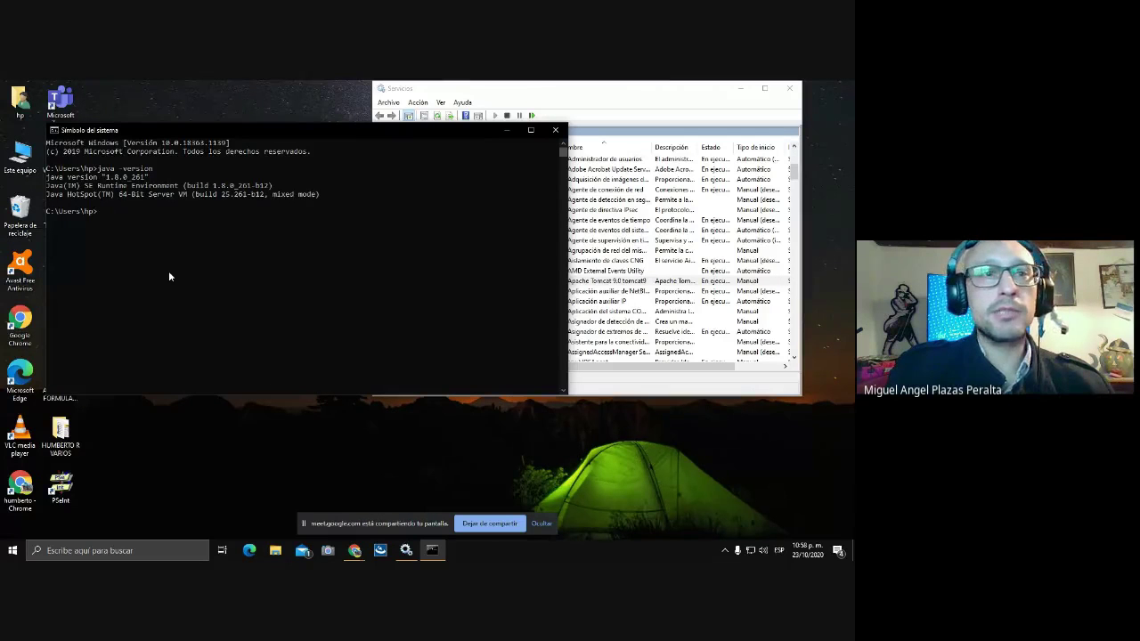
pyautogui.click(556, 130)
# - Open a new Chrome tab beside the localhost8080 page, then switch to File Explorer
pyautogui.moveTo(354, 548)
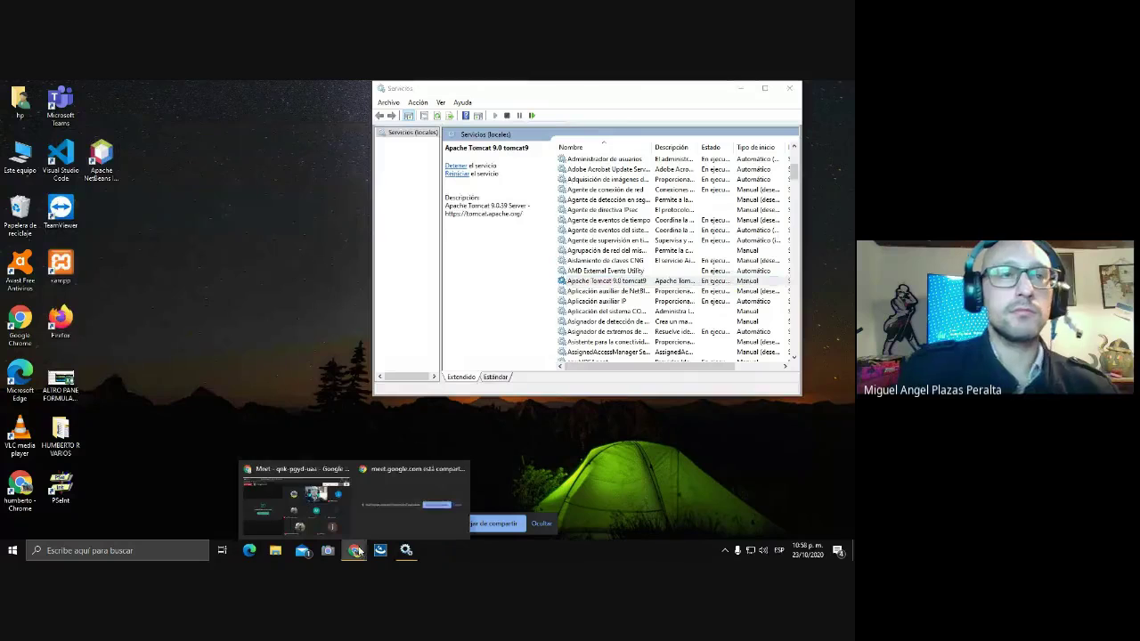
pyautogui.click(326, 492)
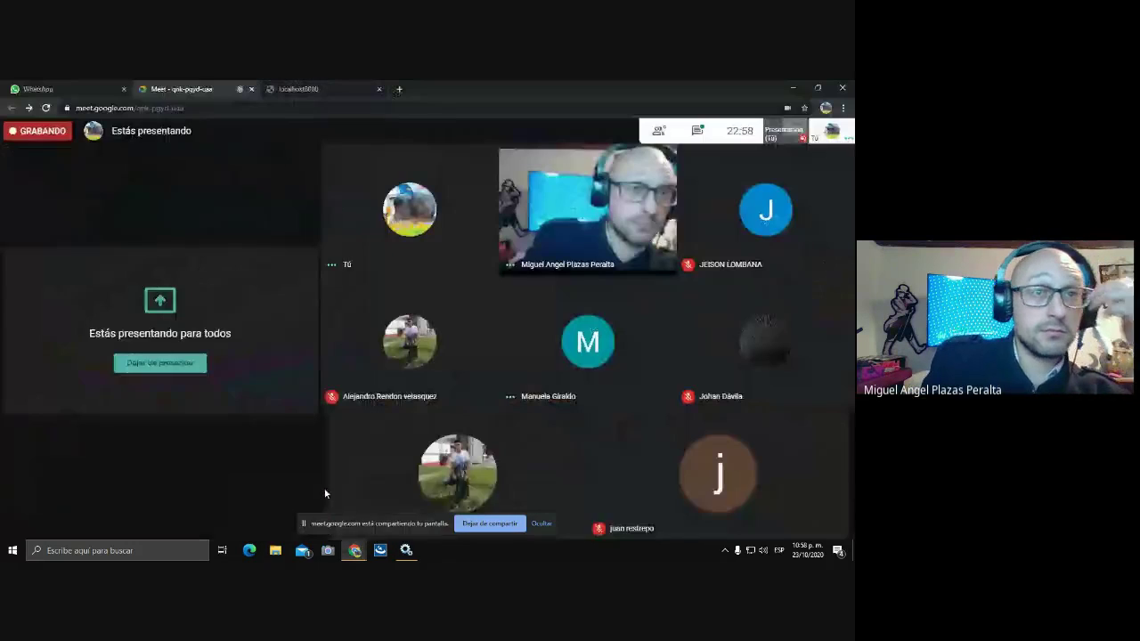
pyautogui.click(336, 92)
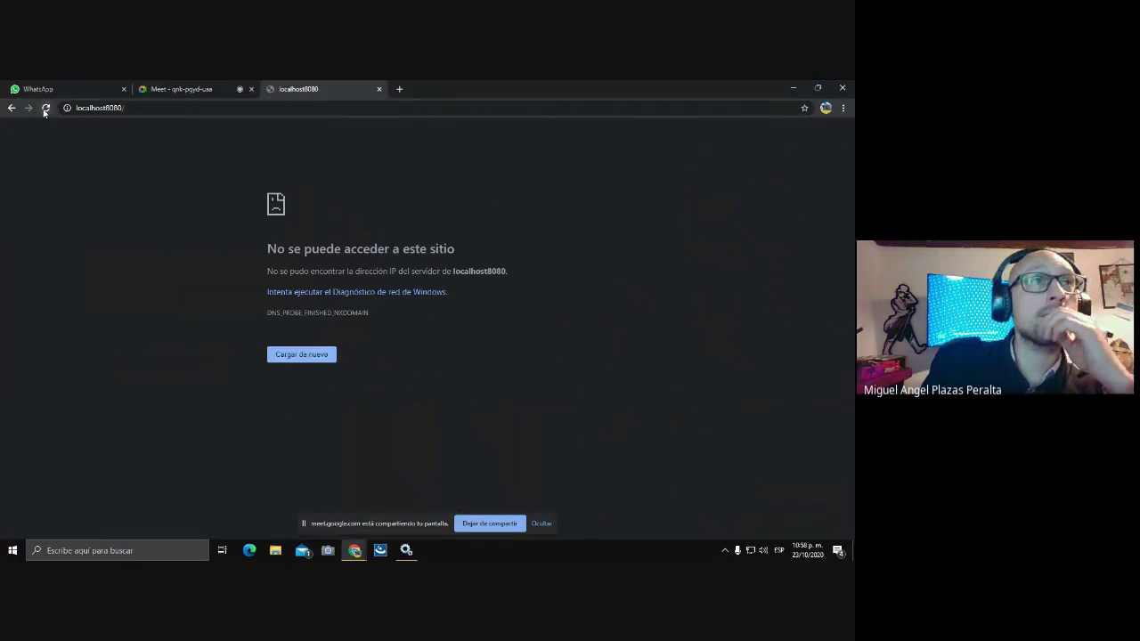
pyautogui.click(398, 89)
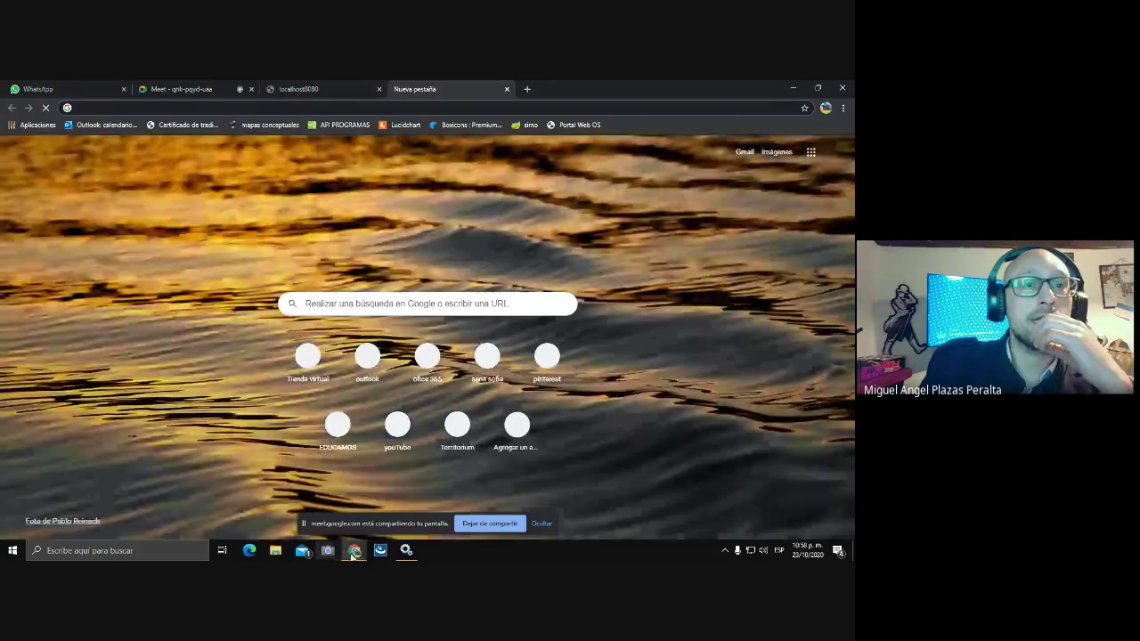
pyautogui.moveTo(355, 555)
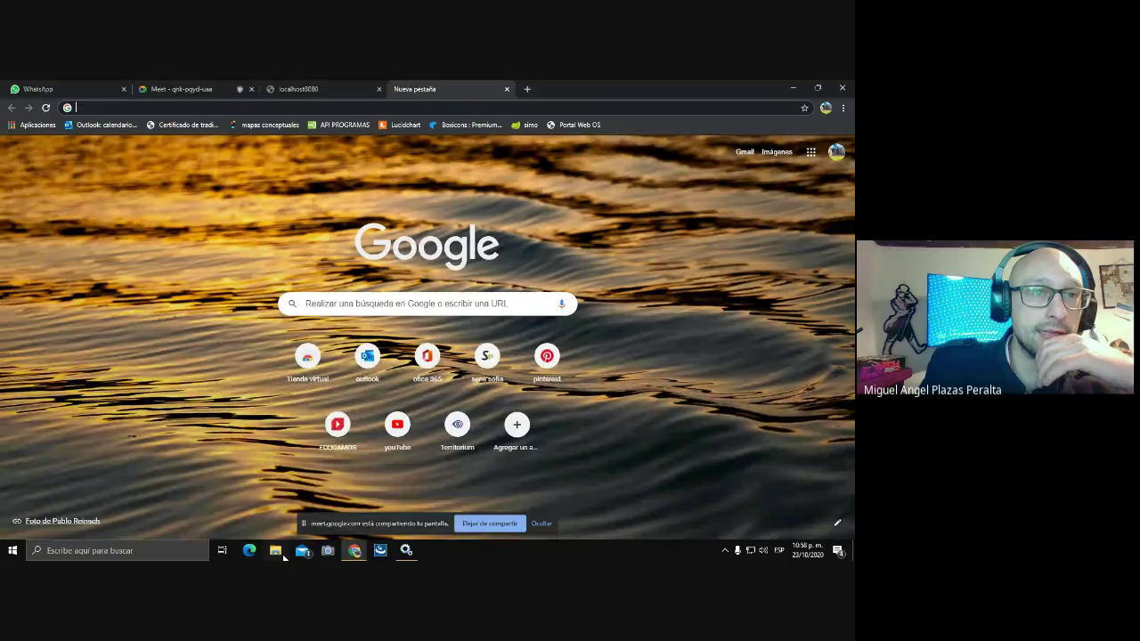
pyautogui.click(279, 553)
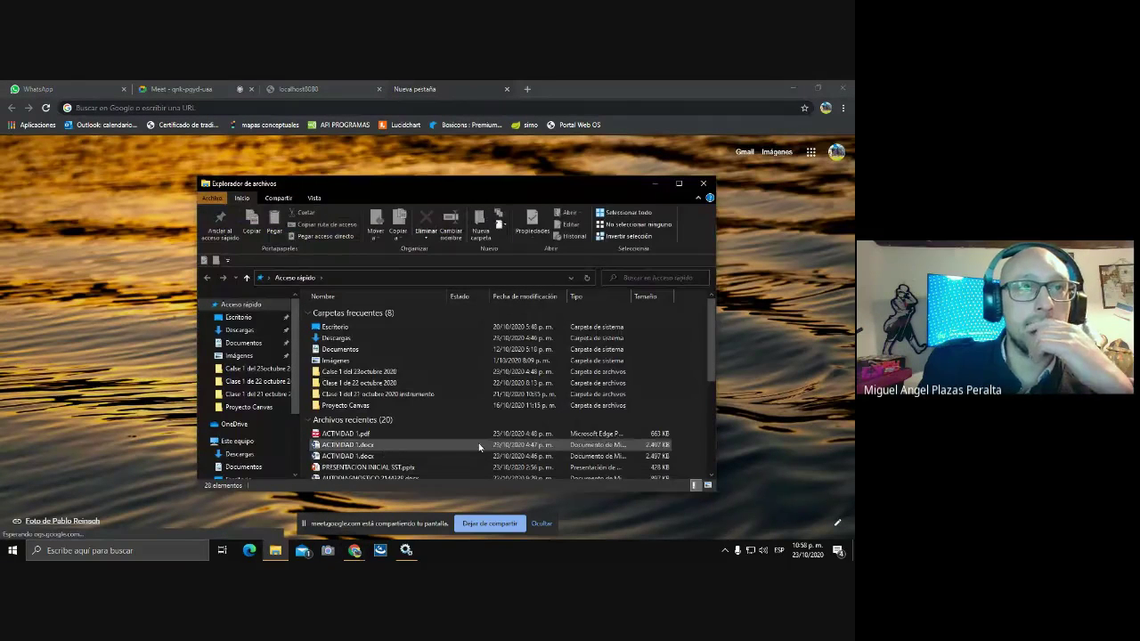
# - Maximize File Explorer and navigate to C:\Archivos de programa\Java
pyautogui.doubleClick(677, 186)
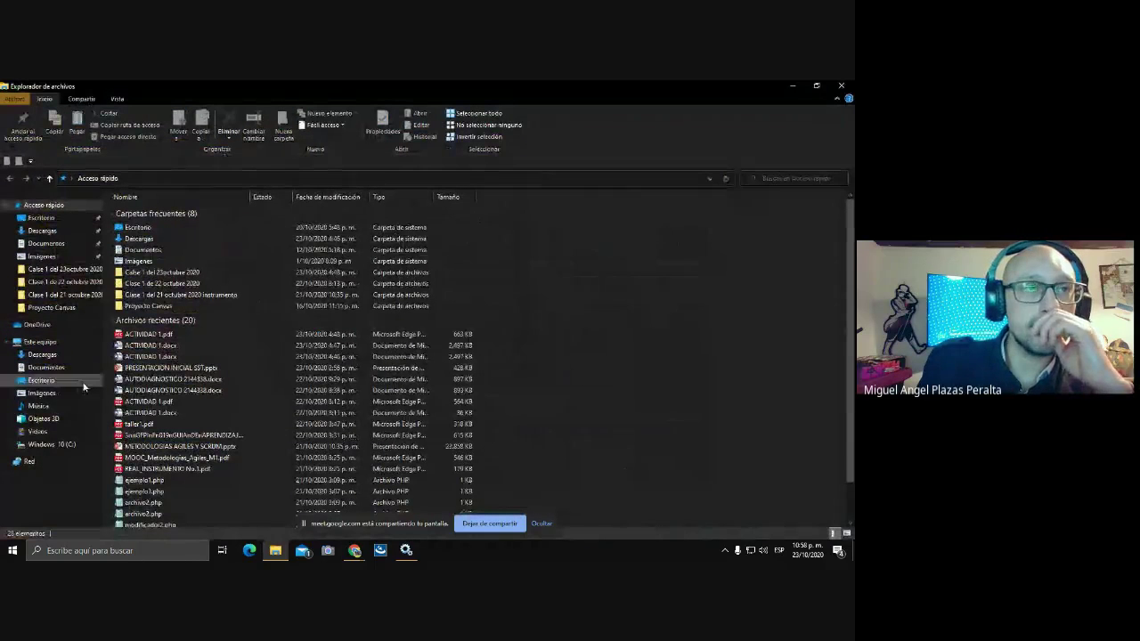
pyautogui.click(39, 444)
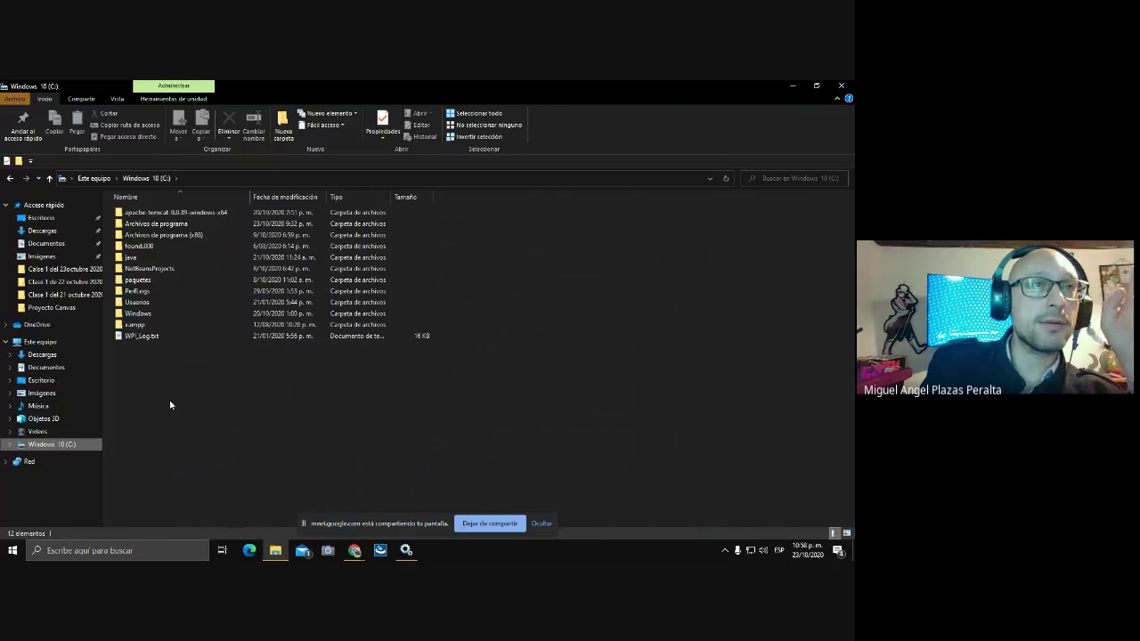
pyautogui.click(175, 239)
pyautogui.doubleClick(175, 238)
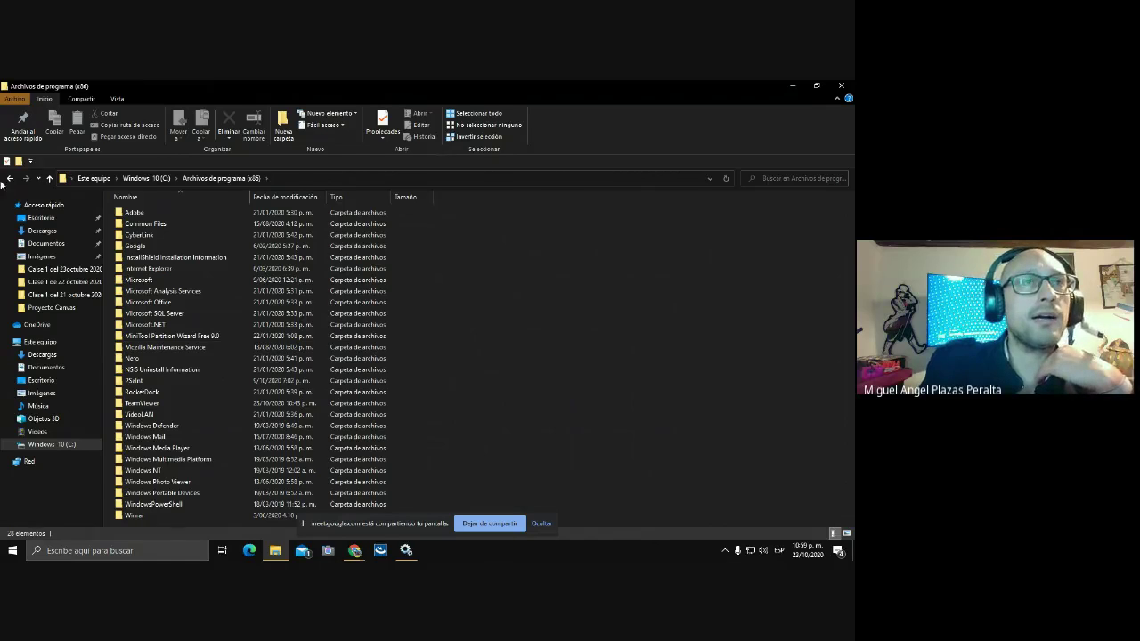
pyautogui.click(49, 178)
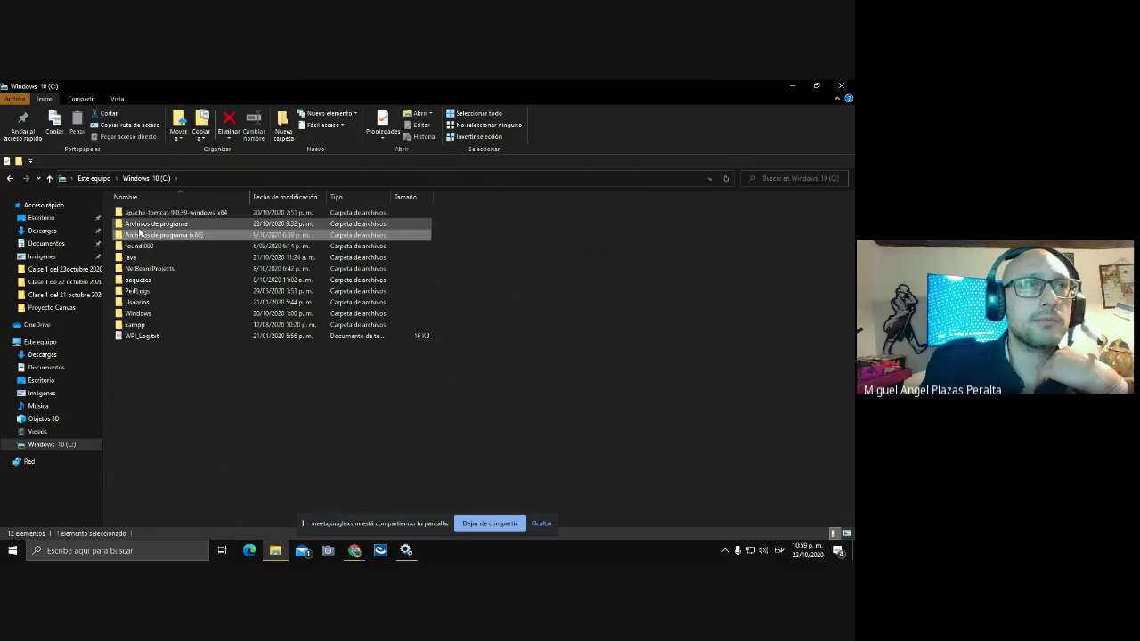
pyautogui.doubleClick(143, 225)
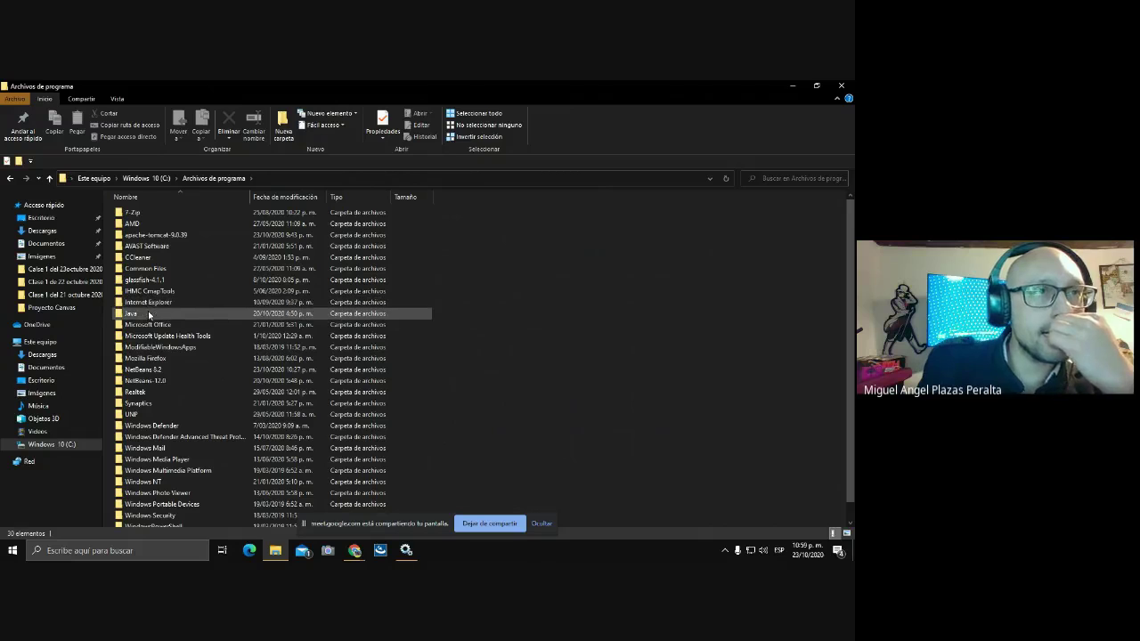
pyautogui.moveTo(129, 316)
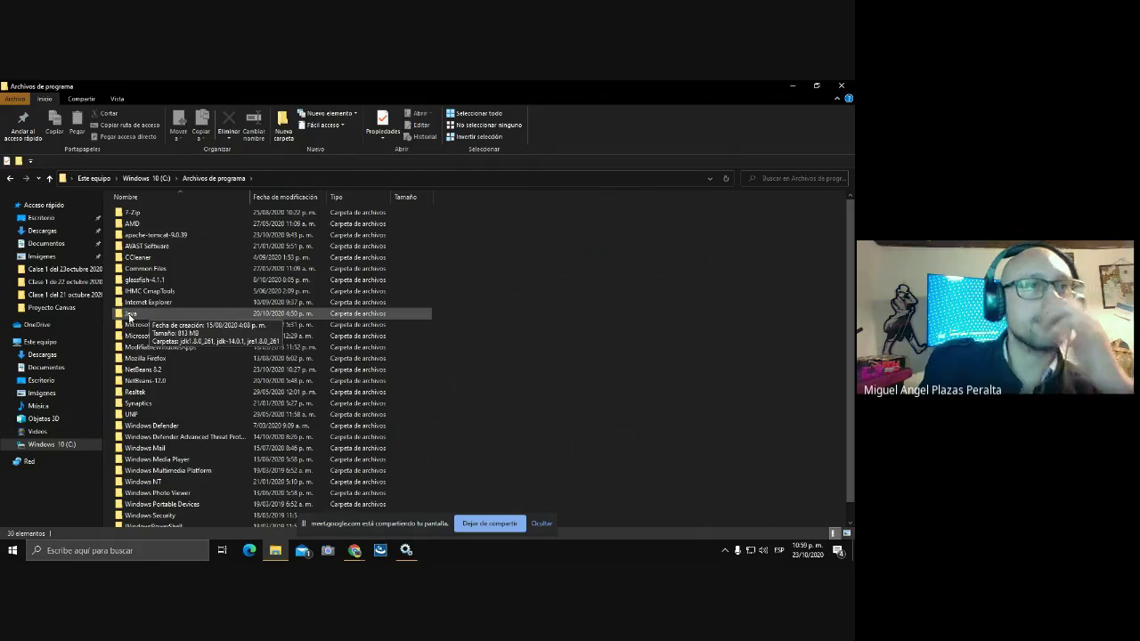
pyautogui.scroll(-1, 366, 314)
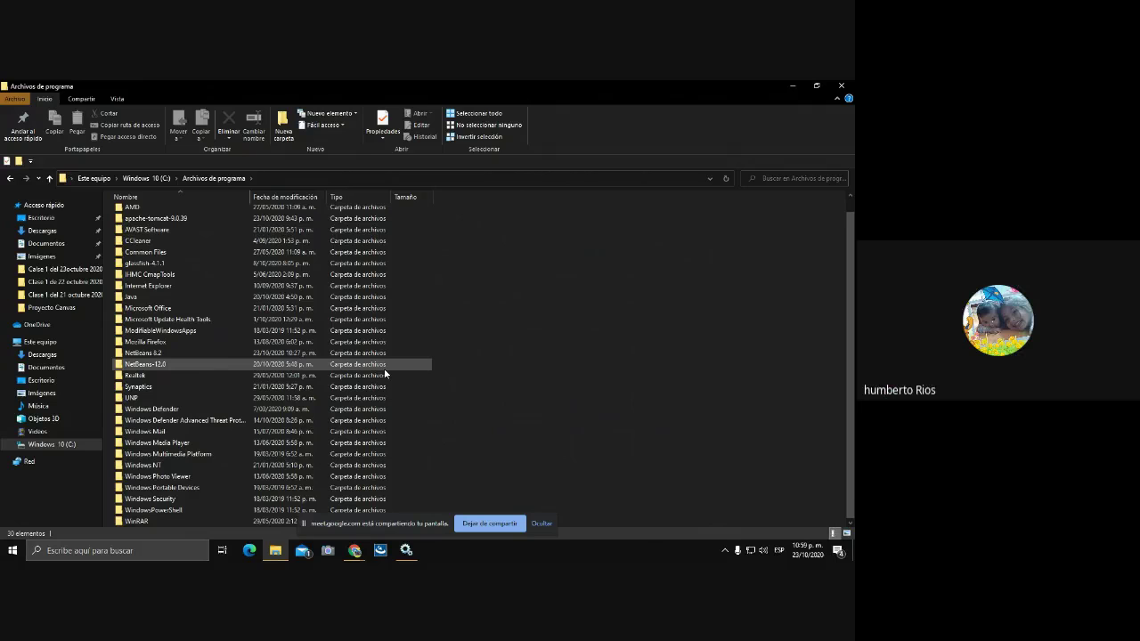
pyautogui.scroll(1, 385, 374)
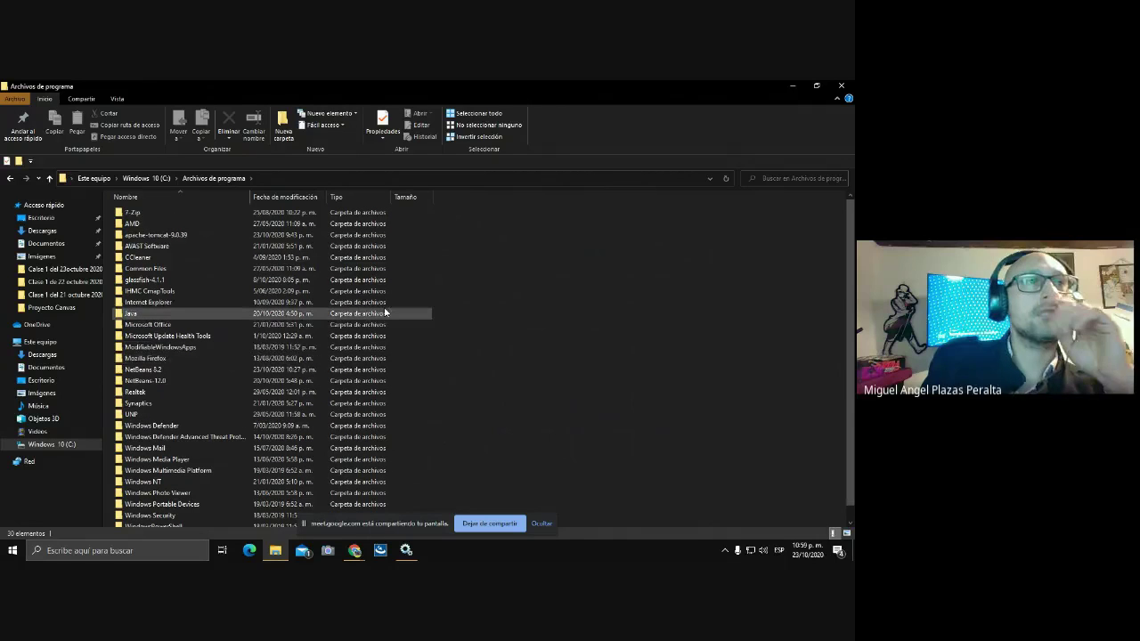
pyautogui.click(128, 314)
pyautogui.doubleClick(128, 313)
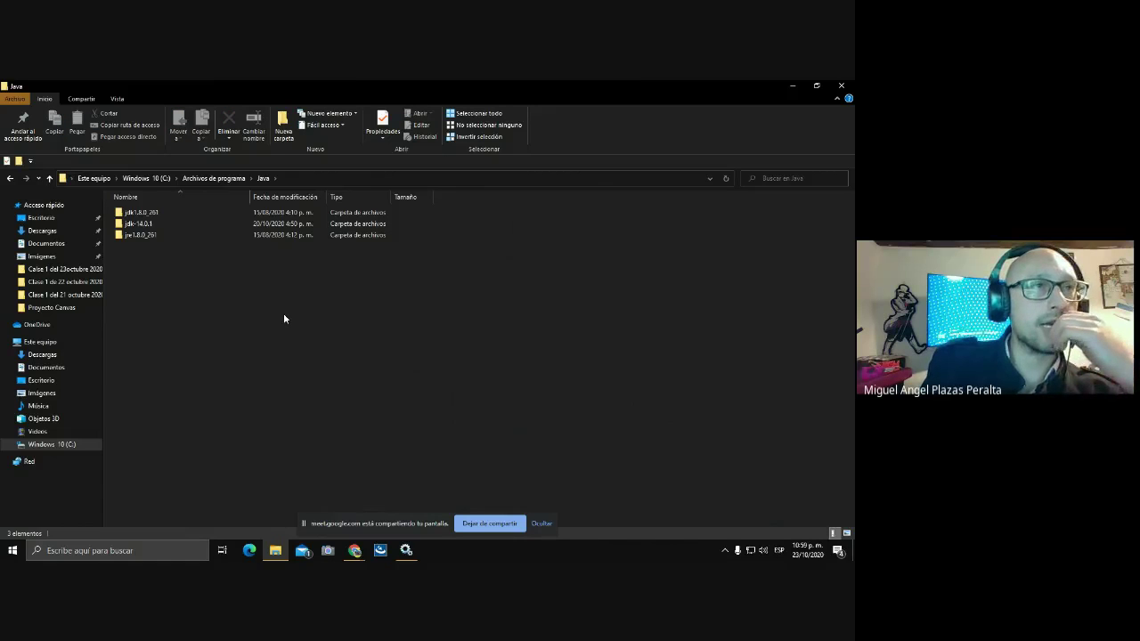
pyautogui.moveTo(136, 240)
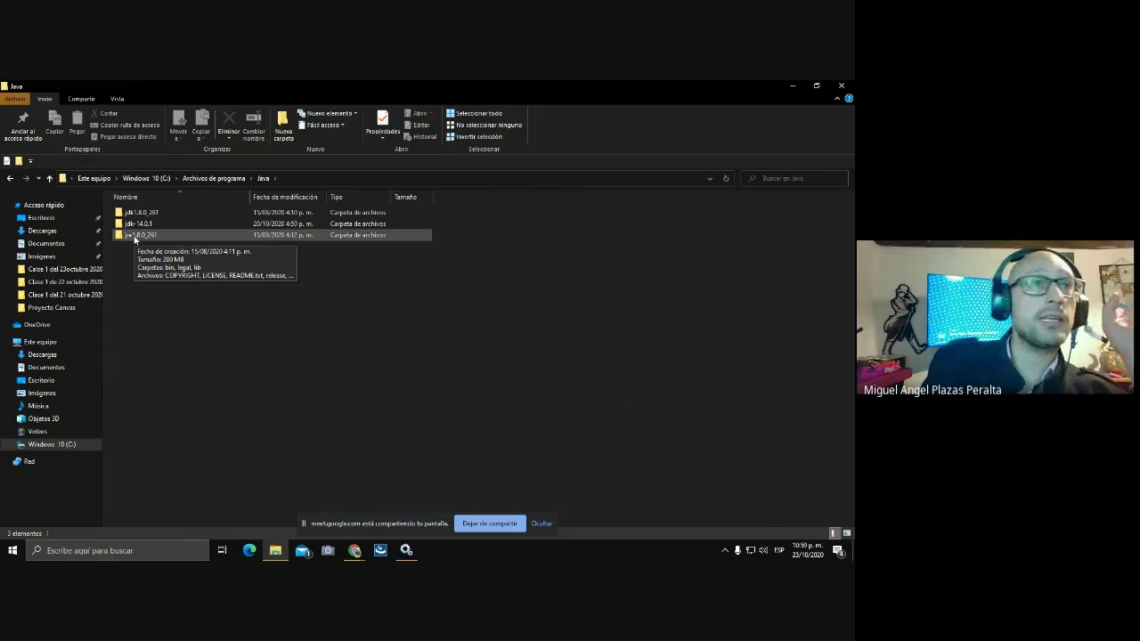
# - Delete the jre1.8.0_261 and jdk1.8.0_261 folders, leaving only jdk-14.0.1
pyautogui.click(135, 237)
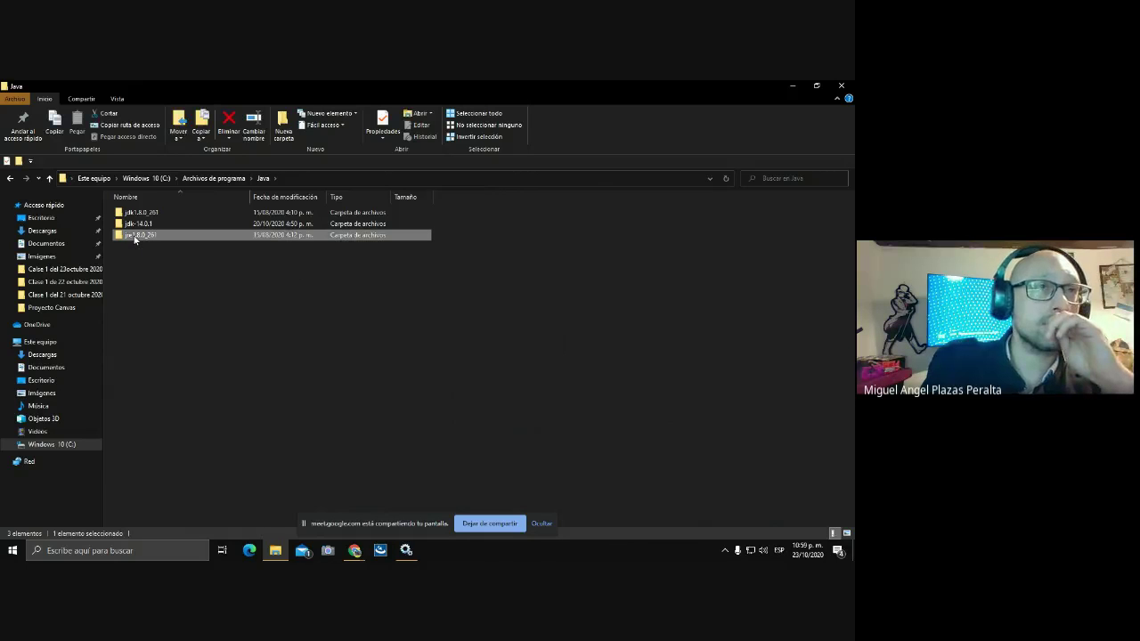
pyautogui.rightClick(134, 238)
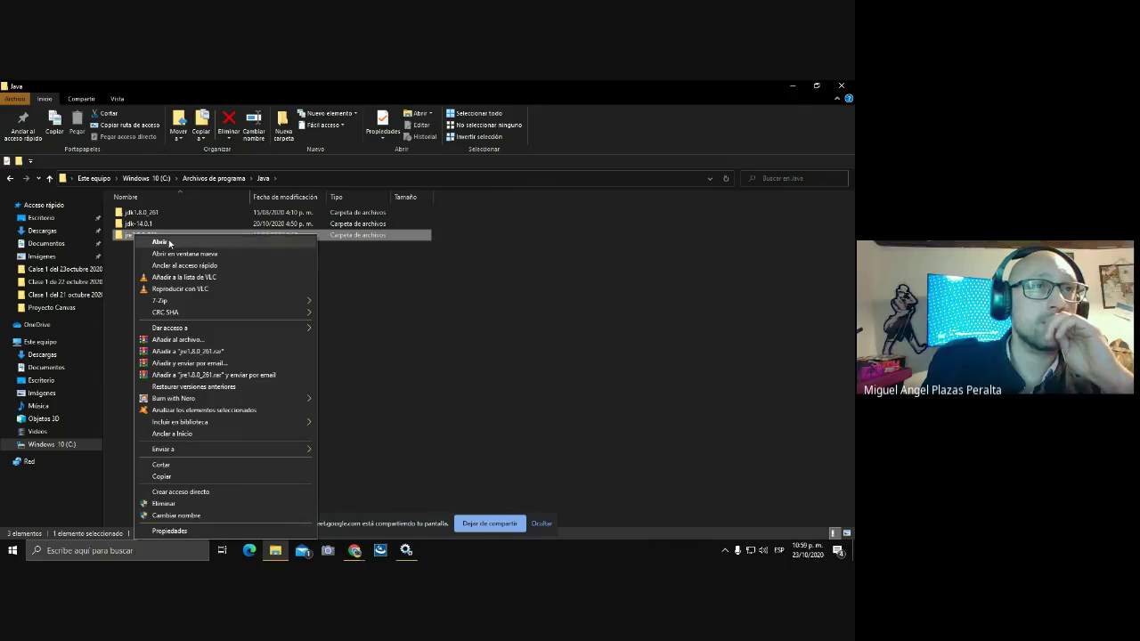
pyautogui.click(161, 504)
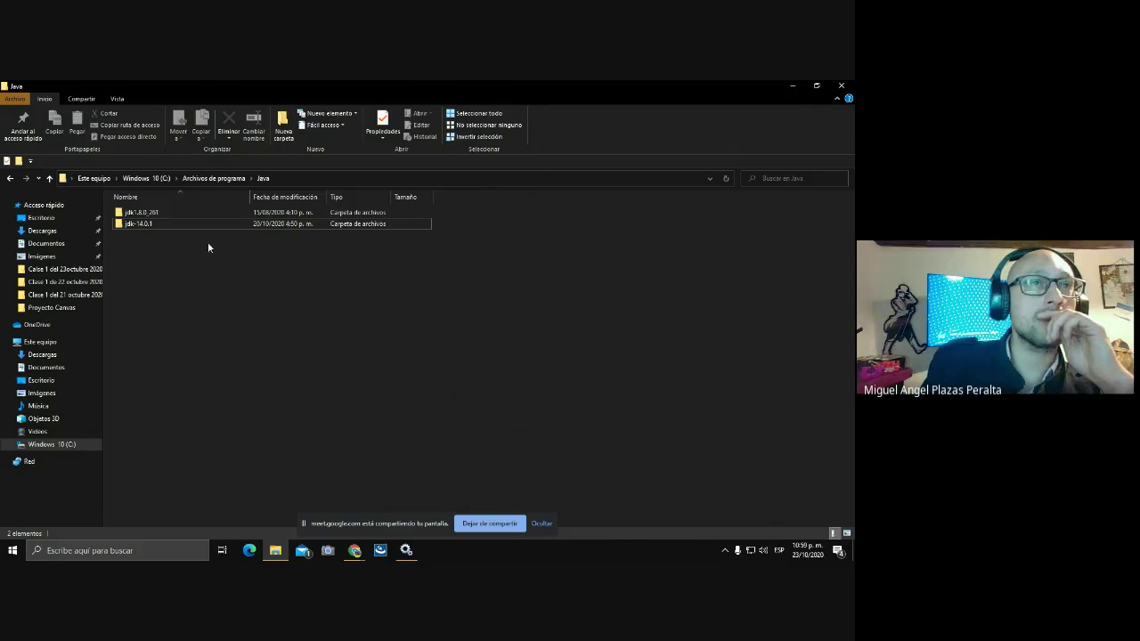
pyautogui.click(164, 215)
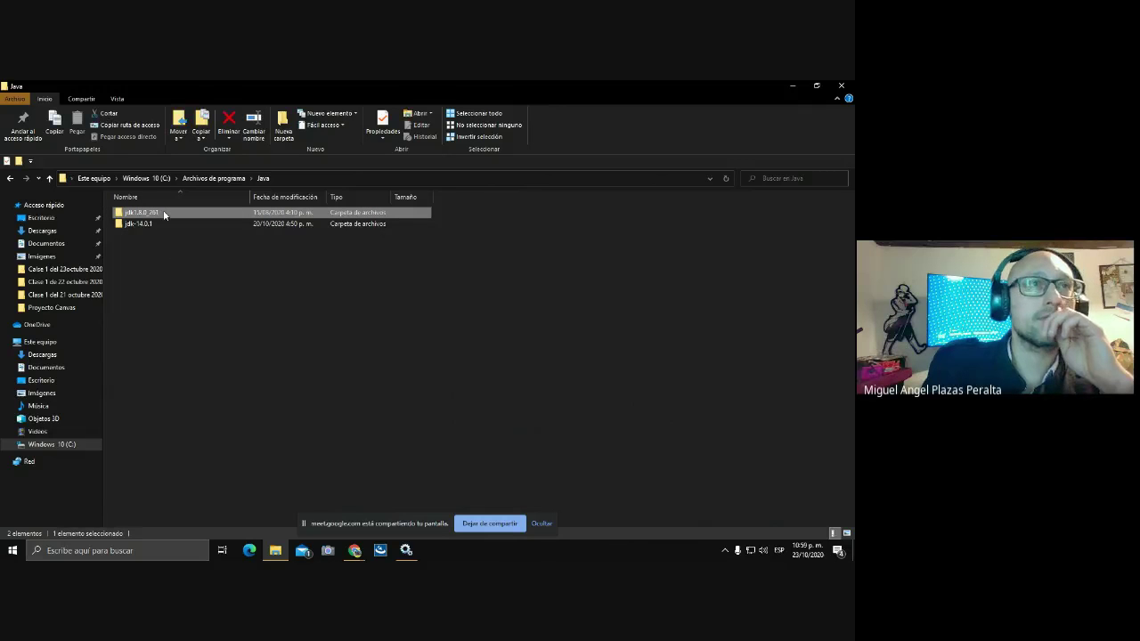
pyautogui.rightClick(164, 215)
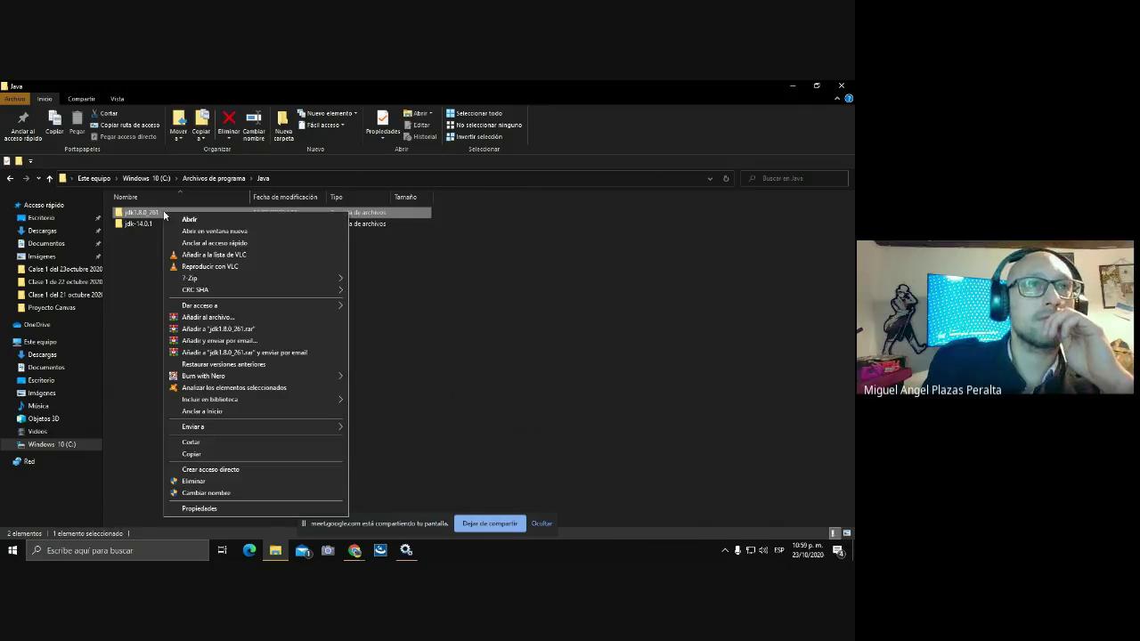
pyautogui.click(198, 481)
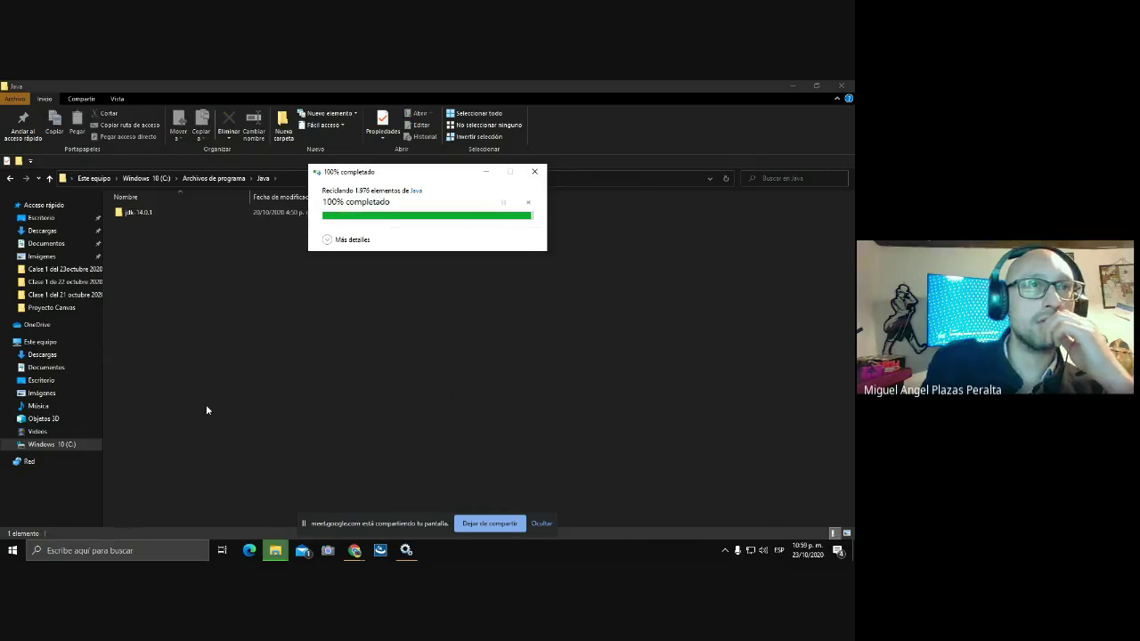
pyautogui.click(93, 553)
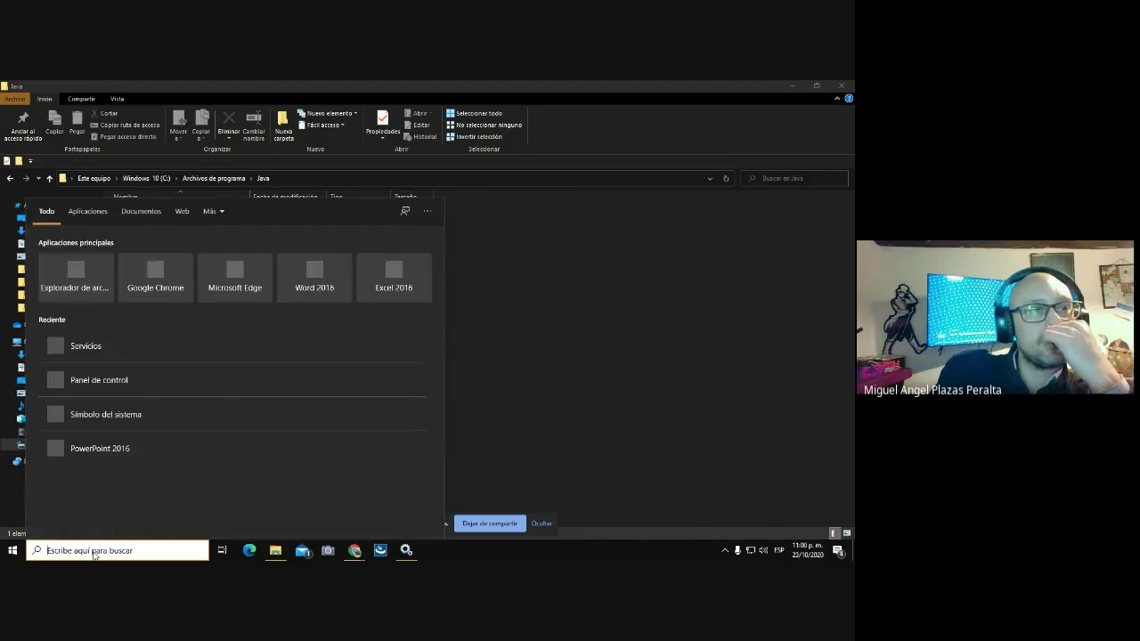
# - Run java -version in a new Command Prompt, which fails on the missing jre1.8.0_261 jvm.cfg, then close it
pyautogui.click(74, 416)
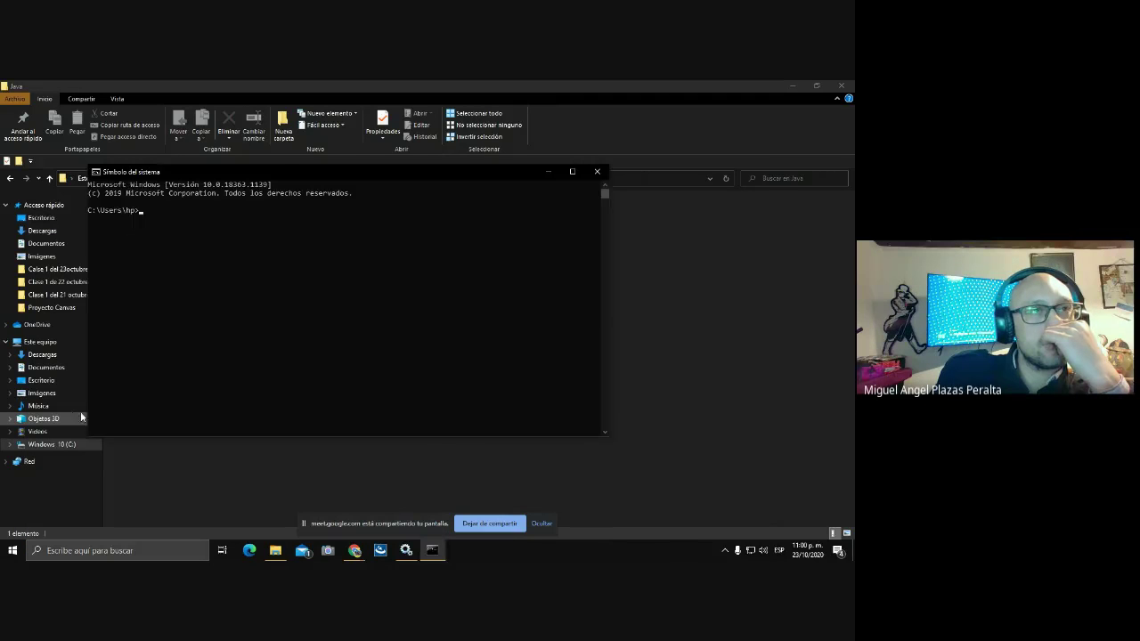
pyautogui.write('java')
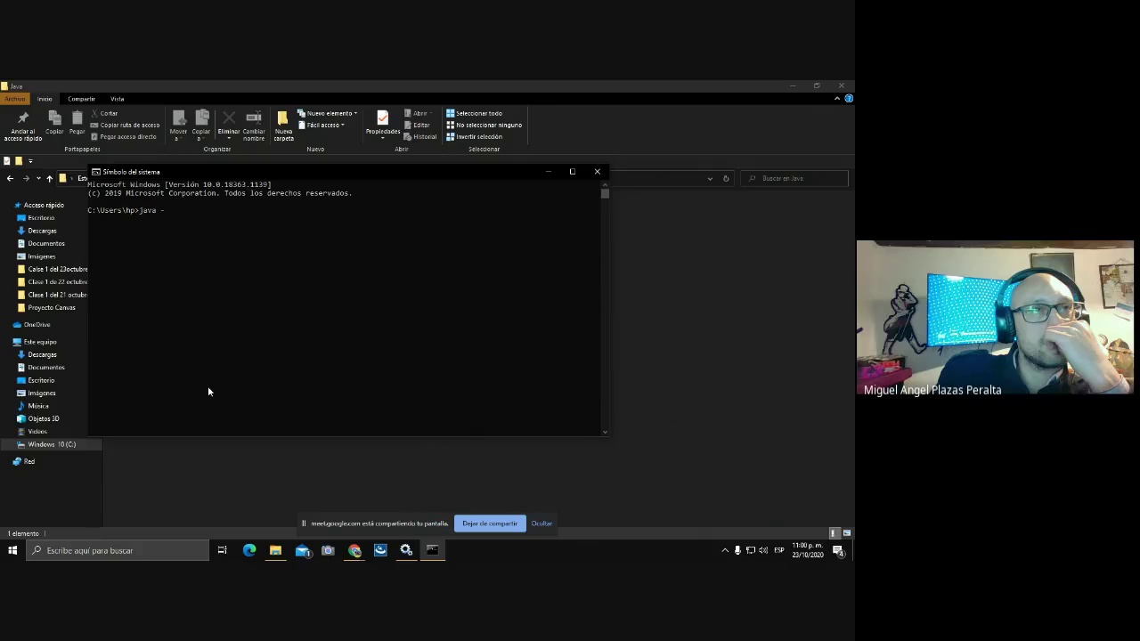
pyautogui.write(' -version')
pyautogui.press('Return')
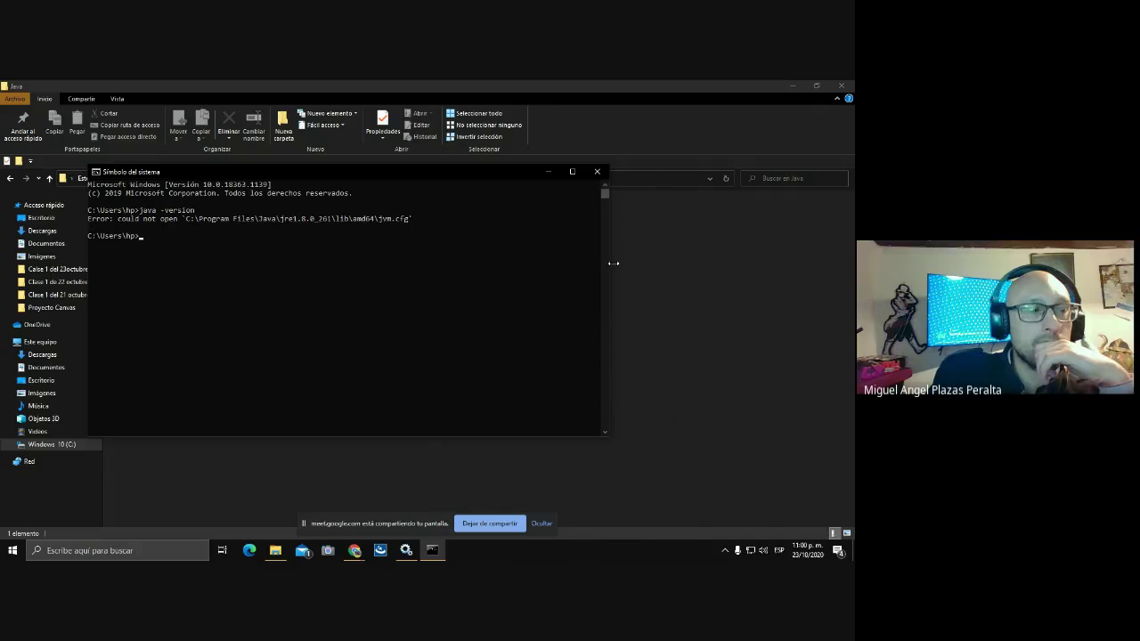
pyautogui.click(595, 174)
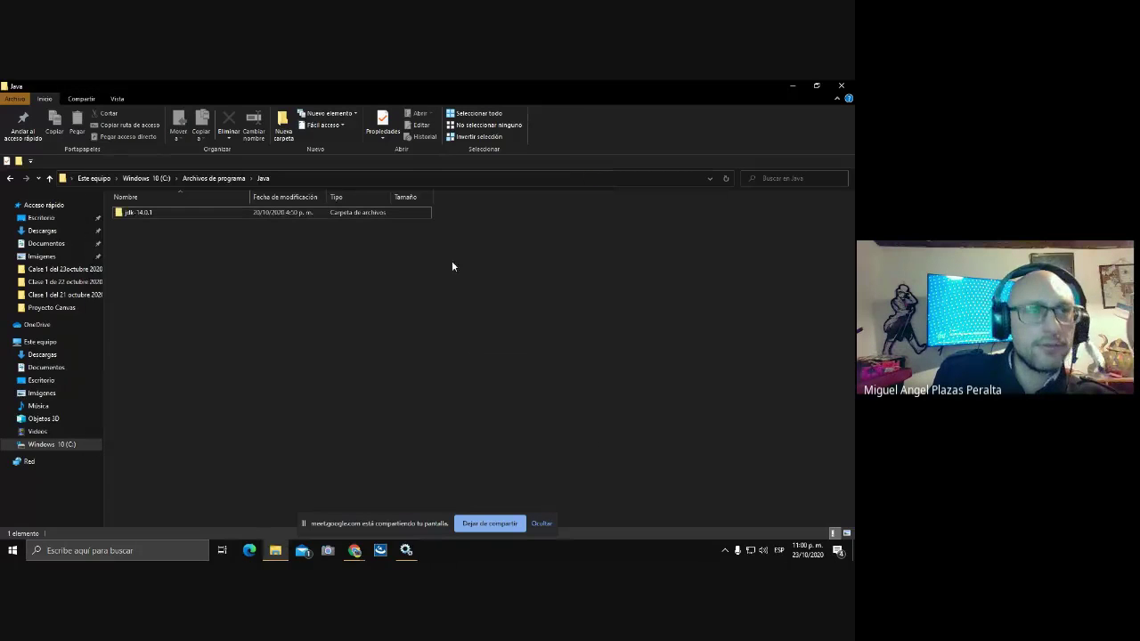
# - Open Panel de control's Desinstalar un programa list from the taskbar search
pyautogui.click(98, 551)
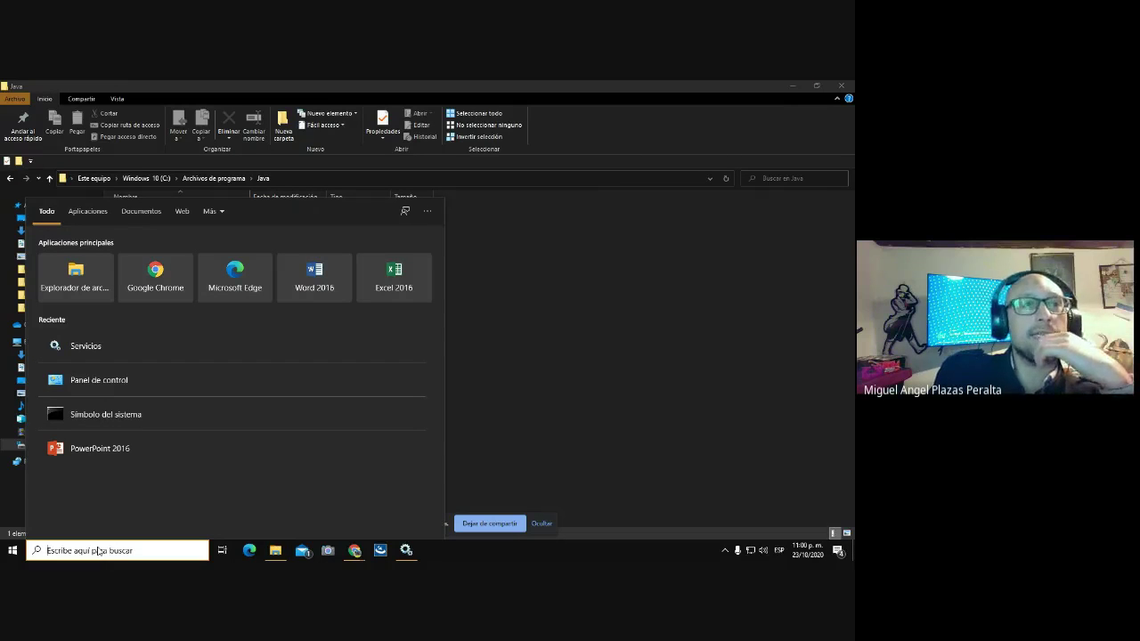
pyautogui.click(98, 383)
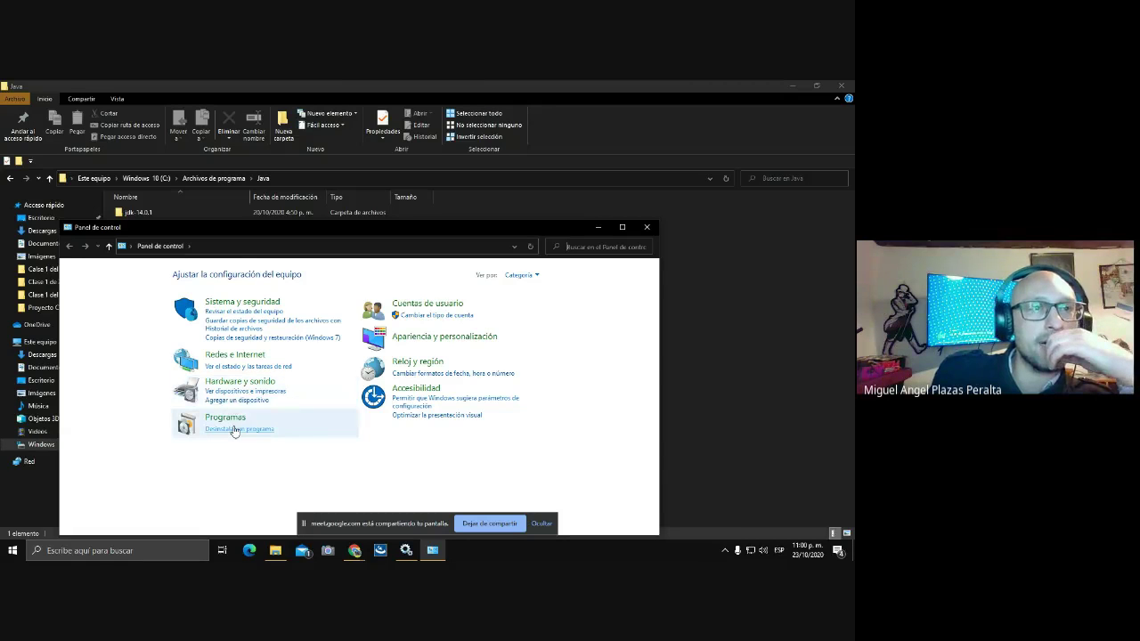
pyautogui.click(235, 429)
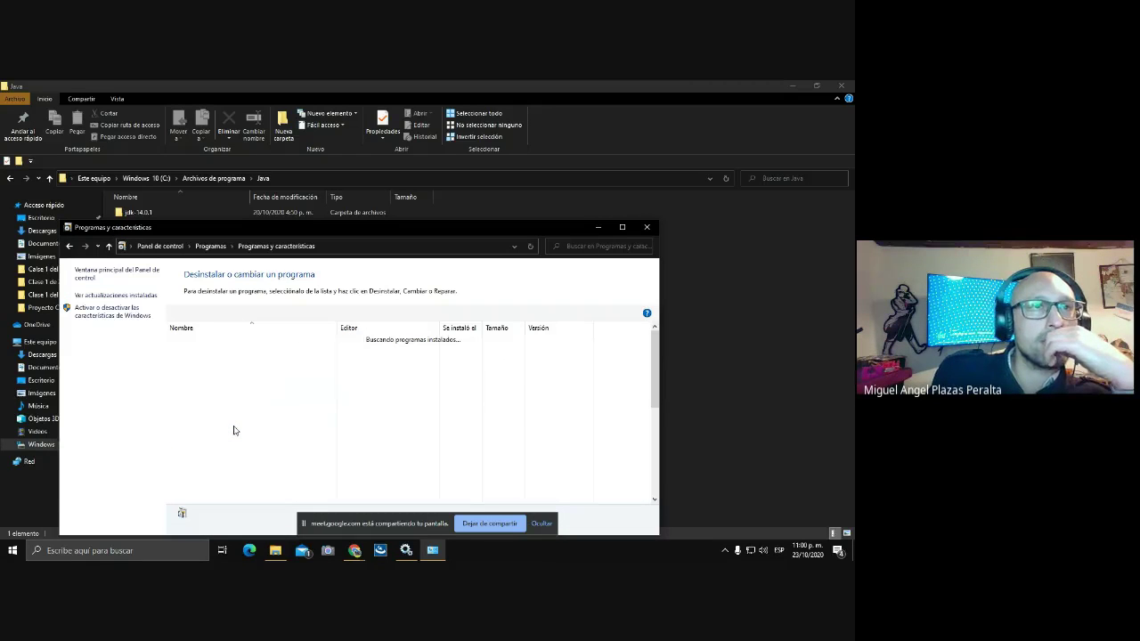
# - Maximize Programs and Features and uninstall Java 8 Update 261
pyautogui.click(622, 228)
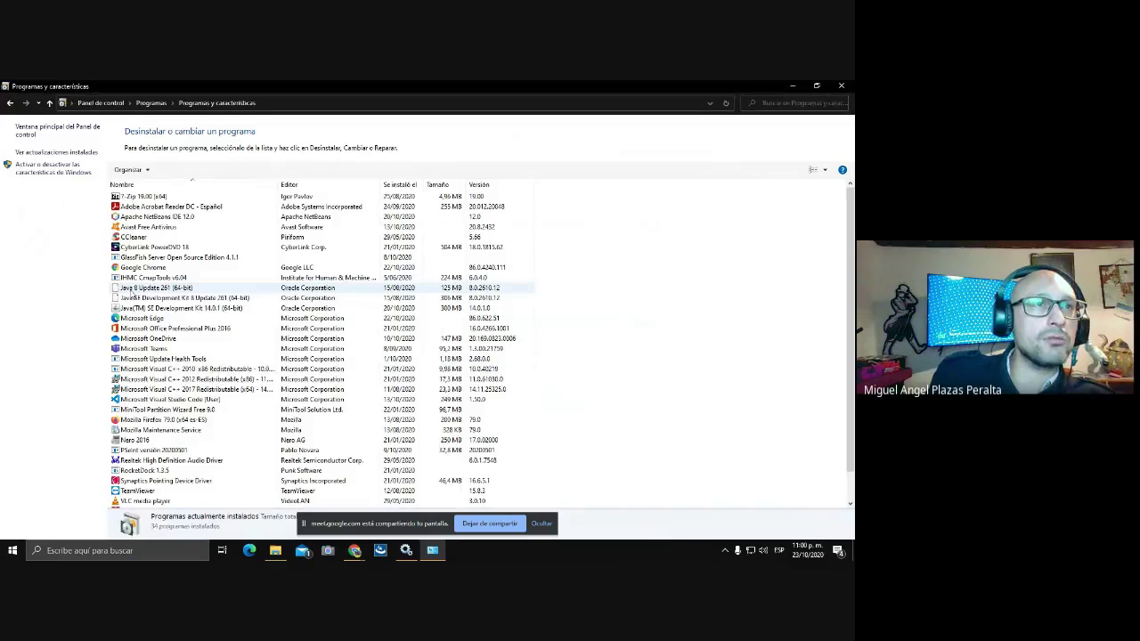
pyautogui.click(136, 290)
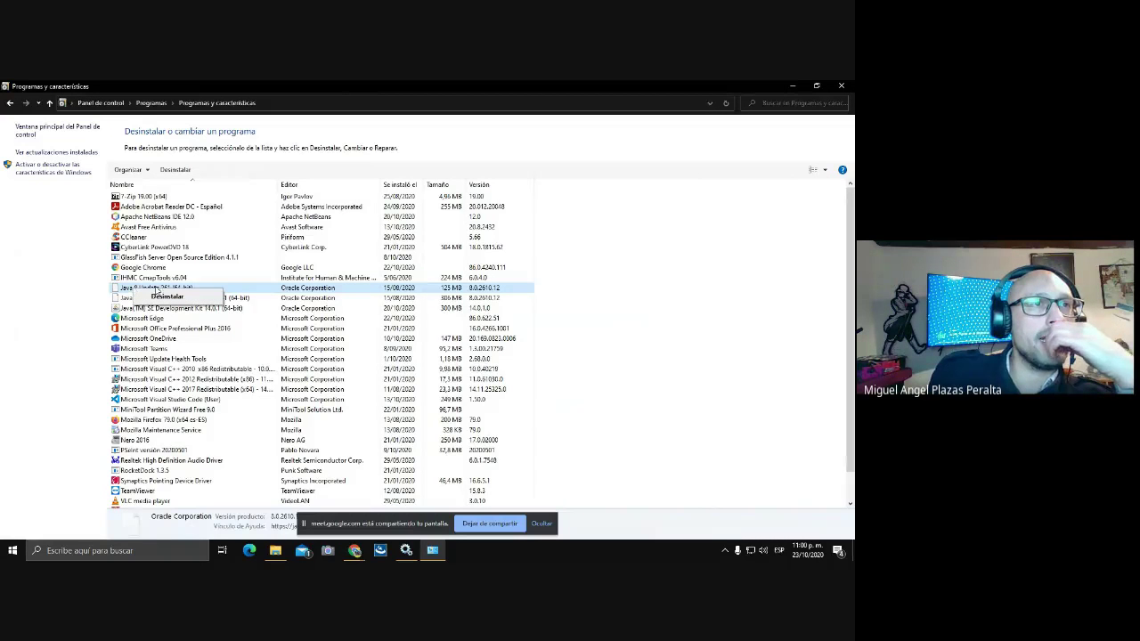
pyautogui.click(165, 298)
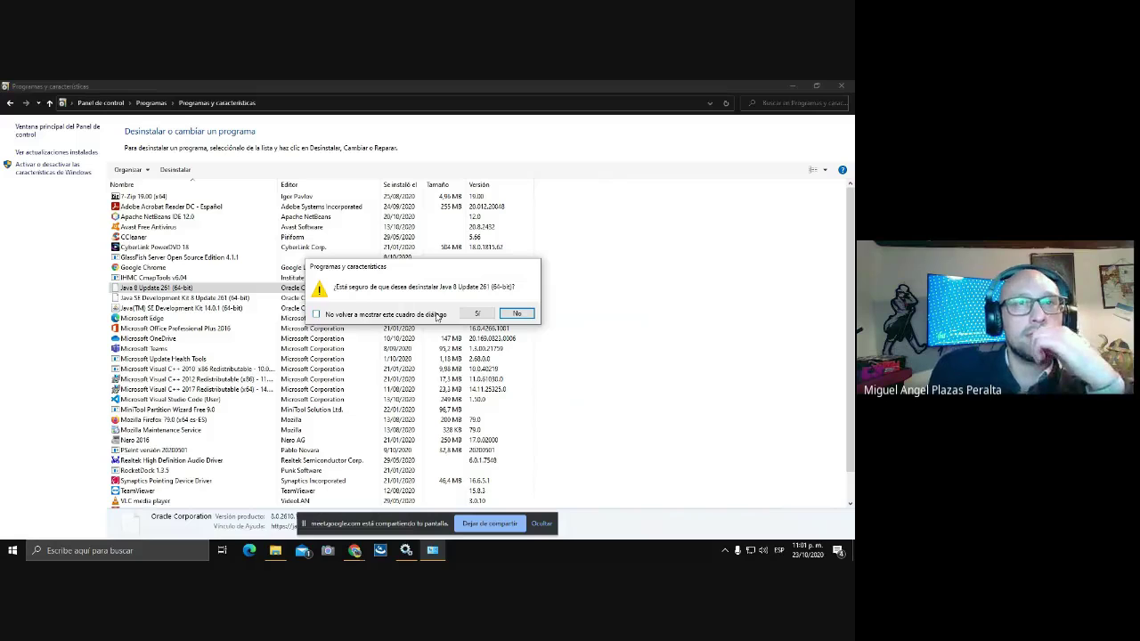
pyautogui.click(477, 314)
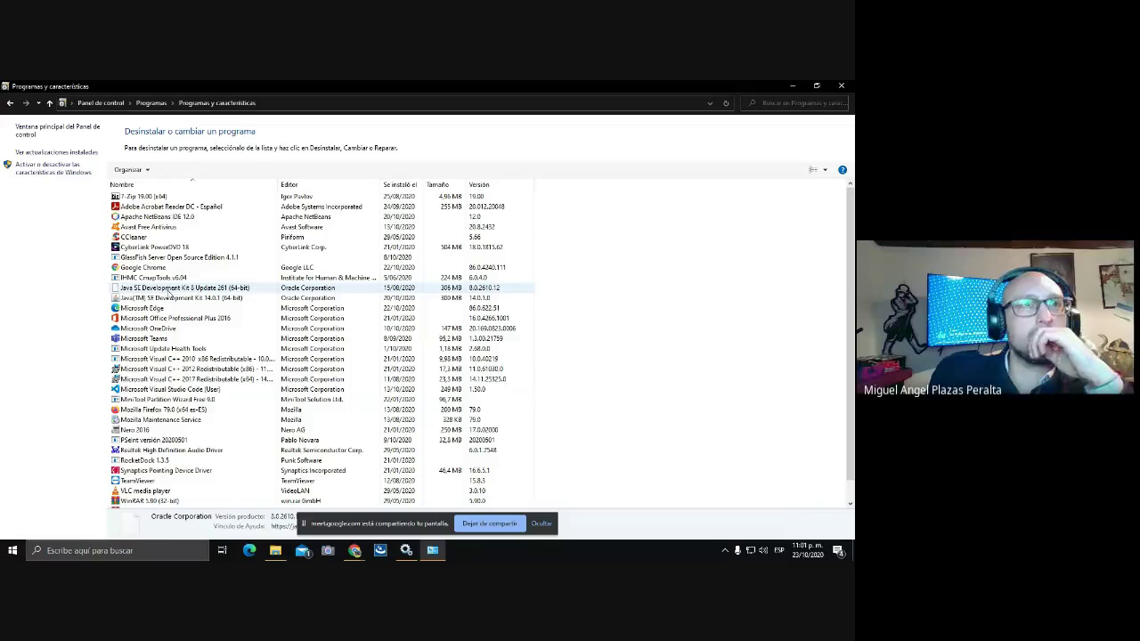
# - Uninstall Java SE Development Kit 8 Update 261, then close the installed-programs window
pyautogui.click(175, 290)
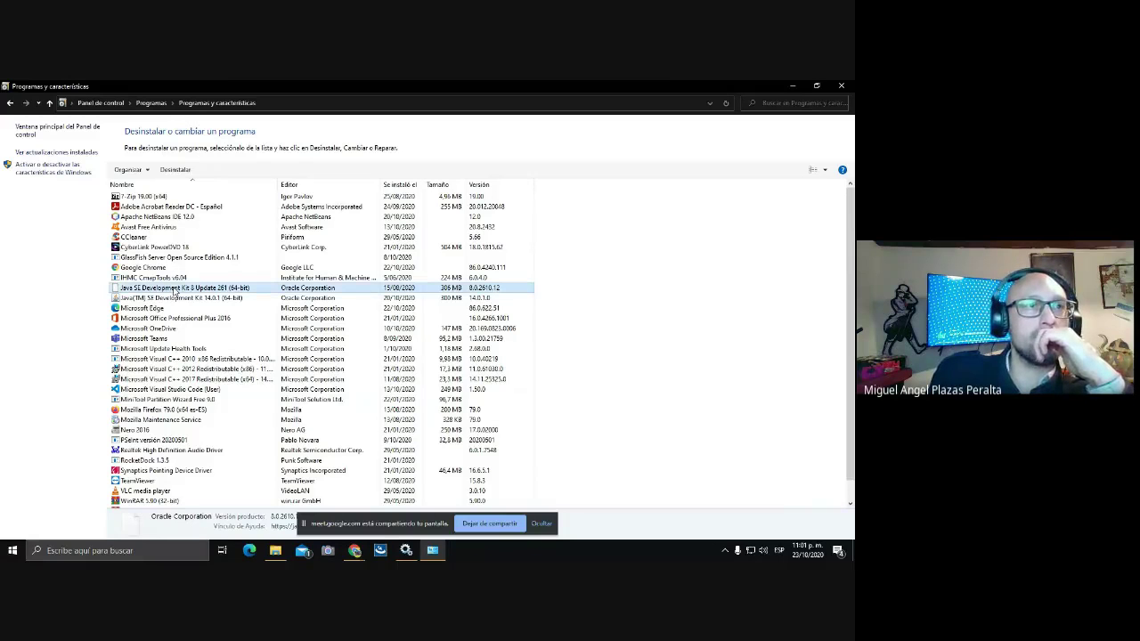
pyautogui.rightClick(175, 290)
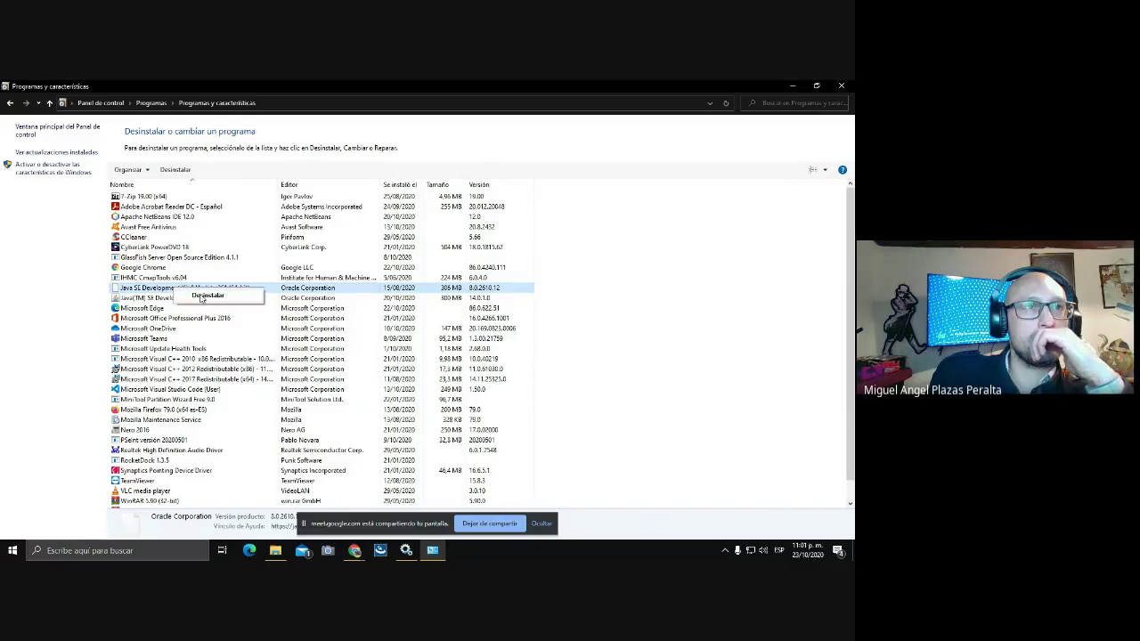
pyautogui.click(201, 299)
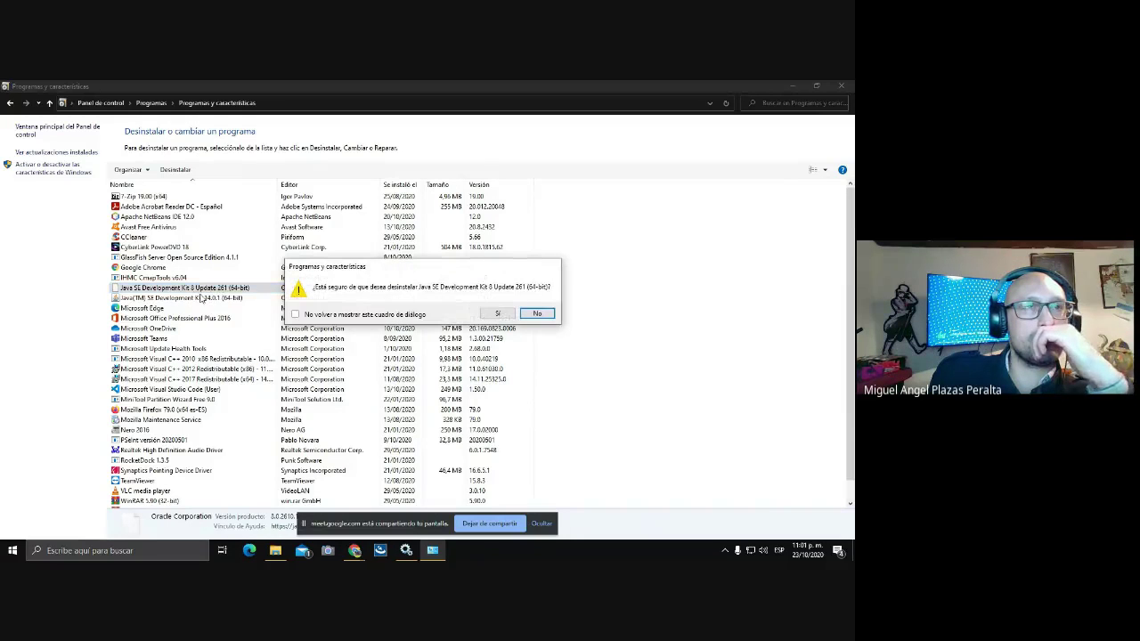
pyautogui.click(495, 314)
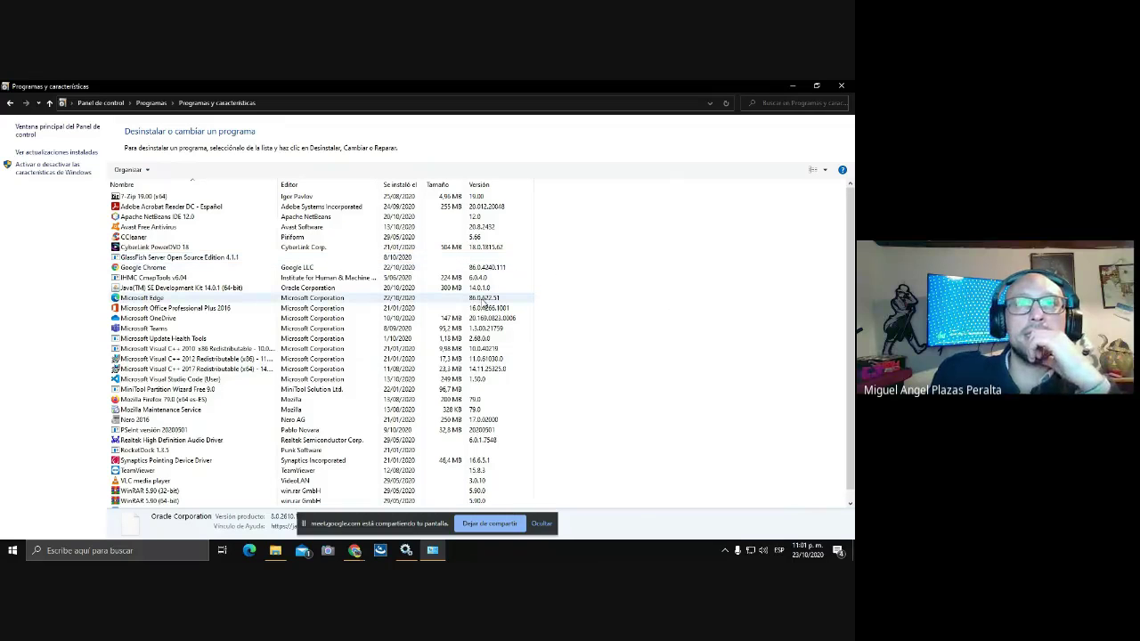
pyautogui.scroll(-1, 499, 294)
pyautogui.scroll(1, 712, 223)
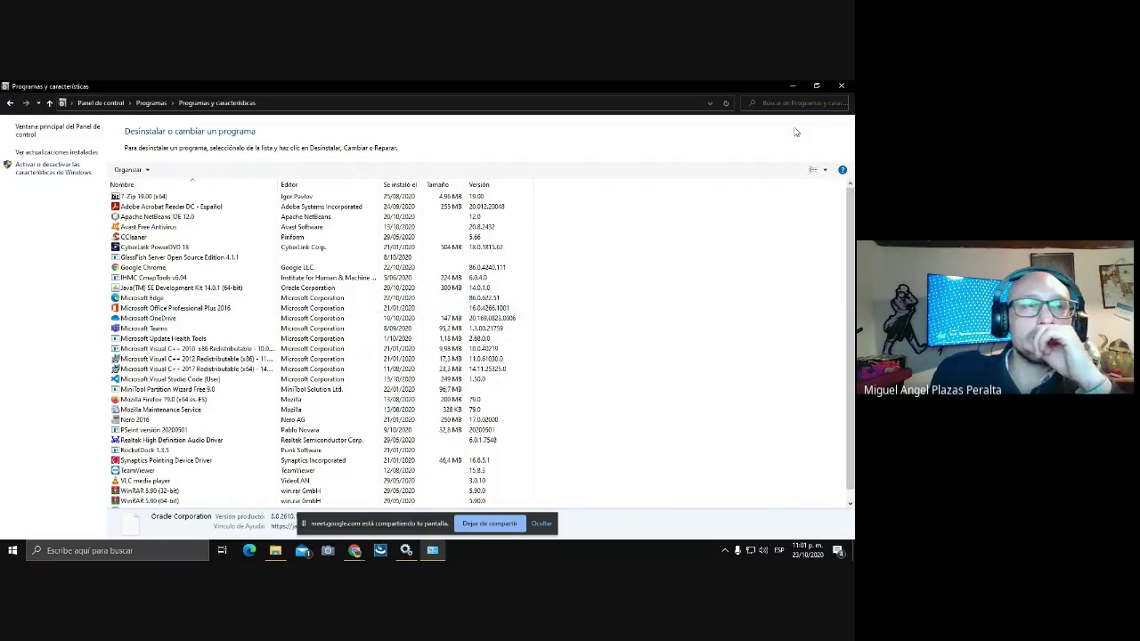
pyautogui.click(837, 86)
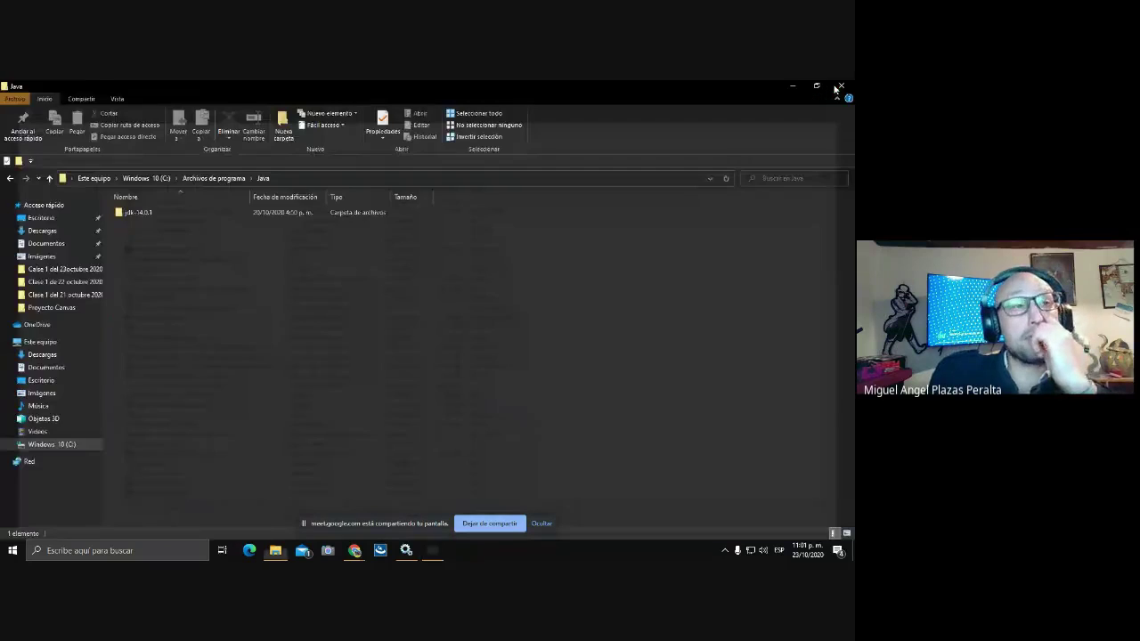
# - Run java -version in a new Command Prompt to confirm Java 14.0.1, then close it and the Java folder
pyautogui.click(105, 552)
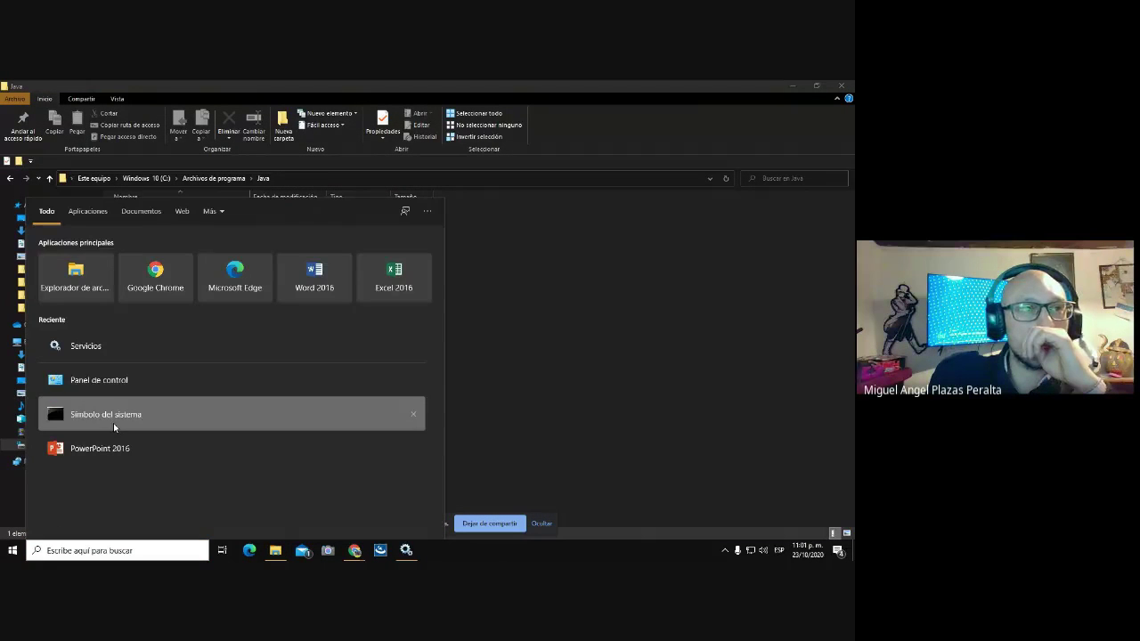
pyautogui.click(114, 414)
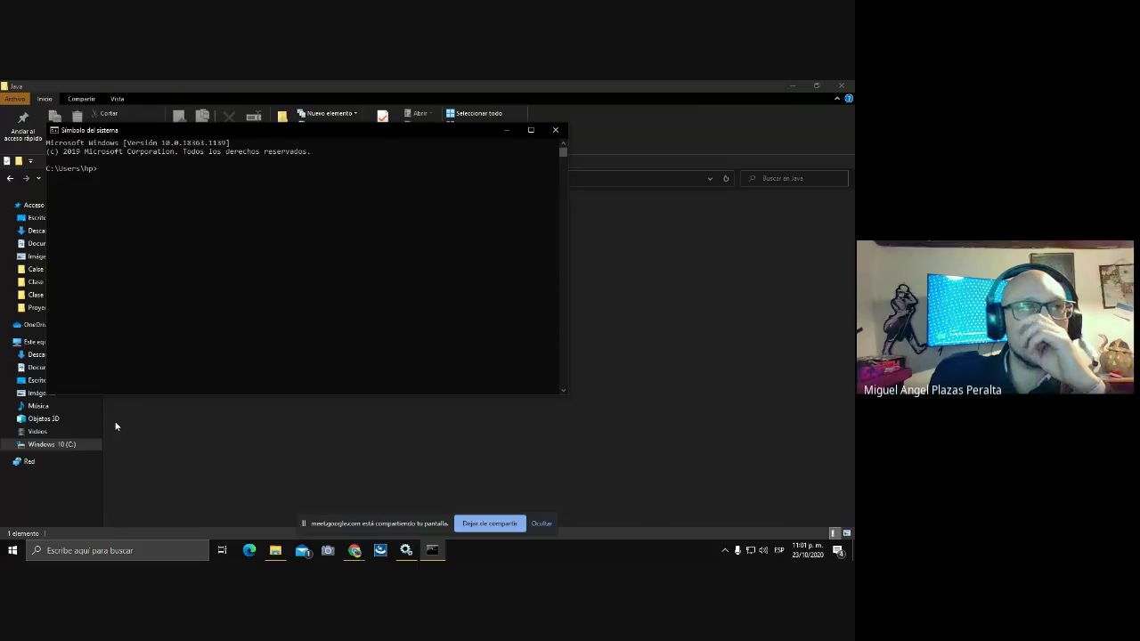
pyautogui.write('java')
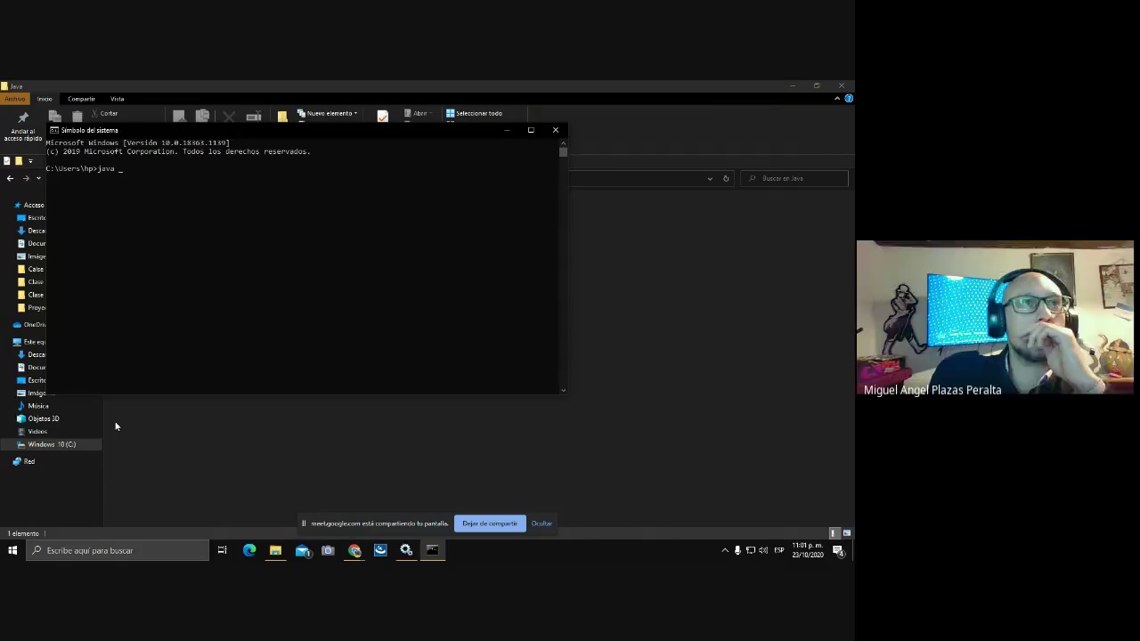
pyautogui.write(' -')
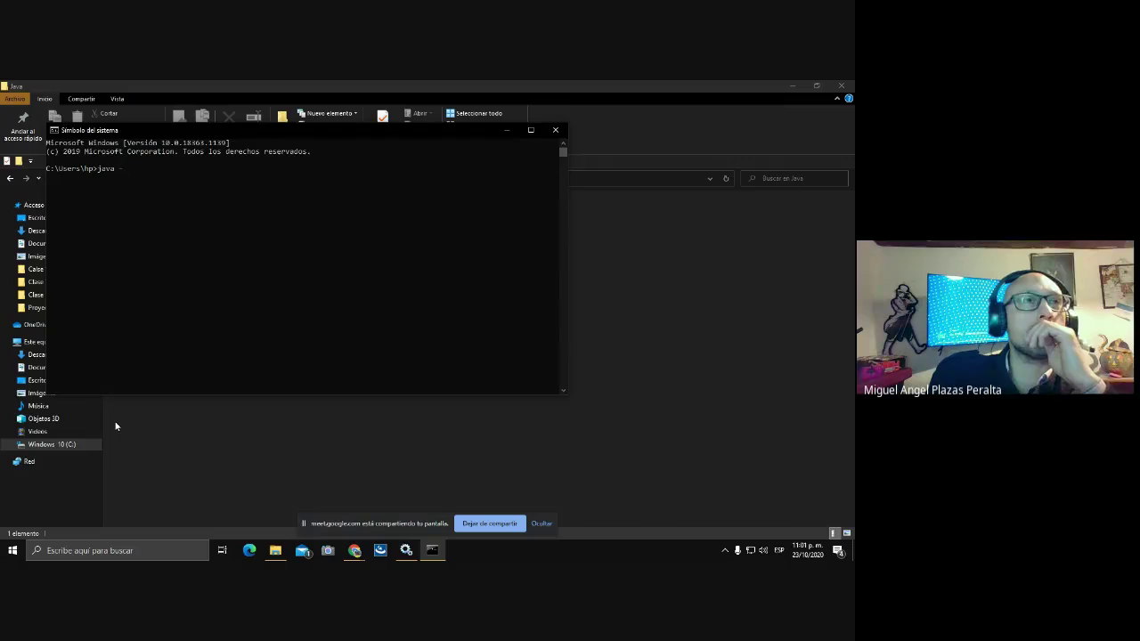
pyautogui.write('versio')
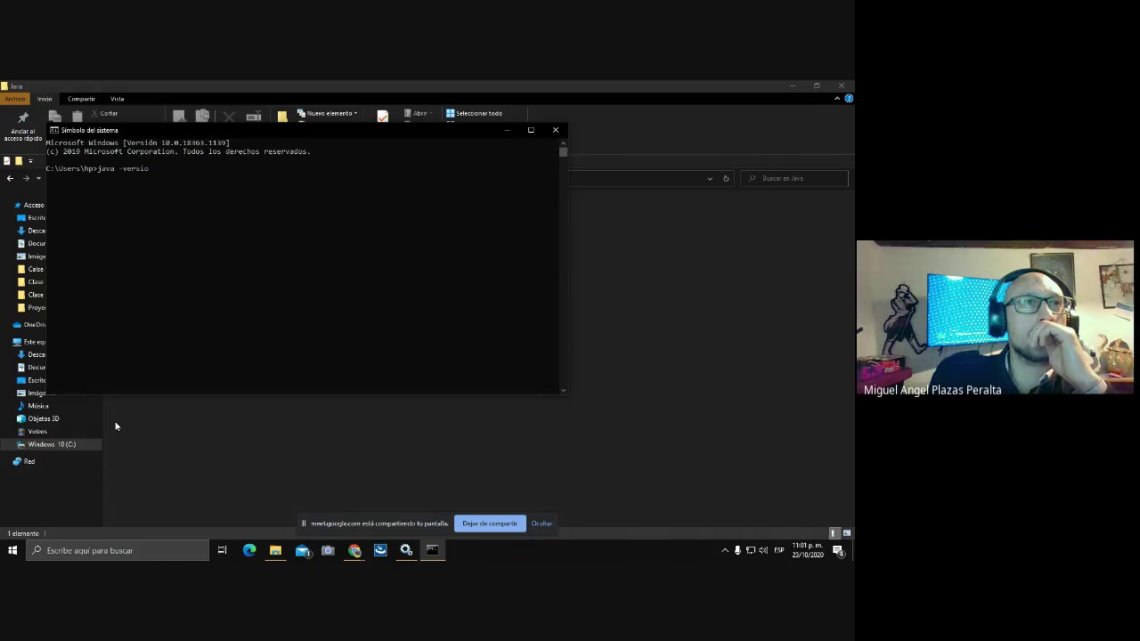
pyautogui.write('n')
pyautogui.press('Return')
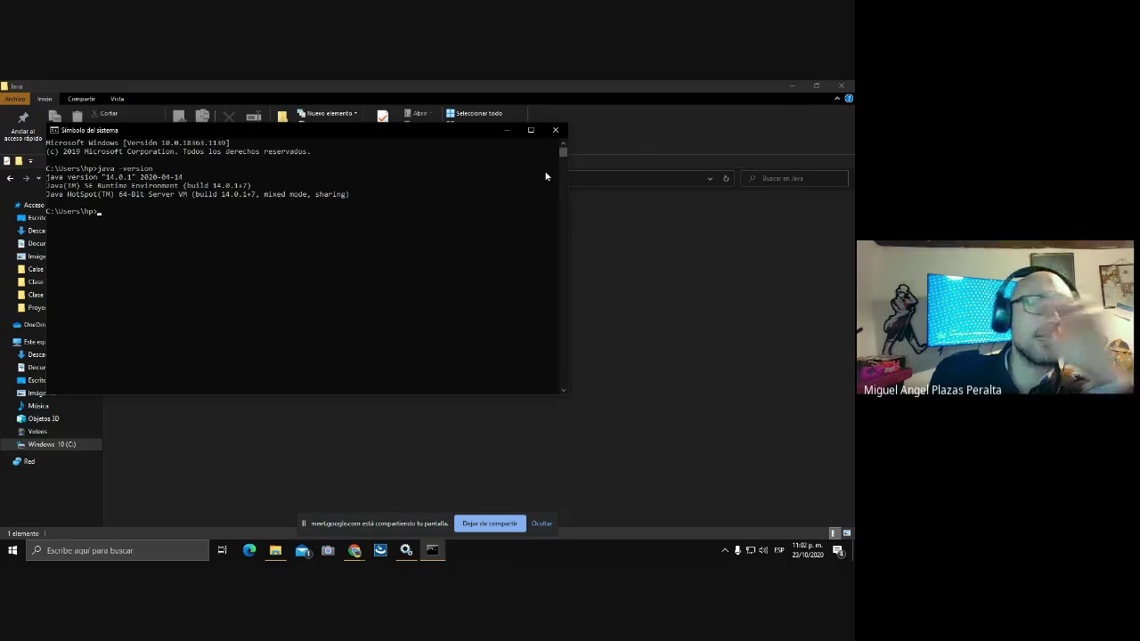
pyautogui.click(555, 130)
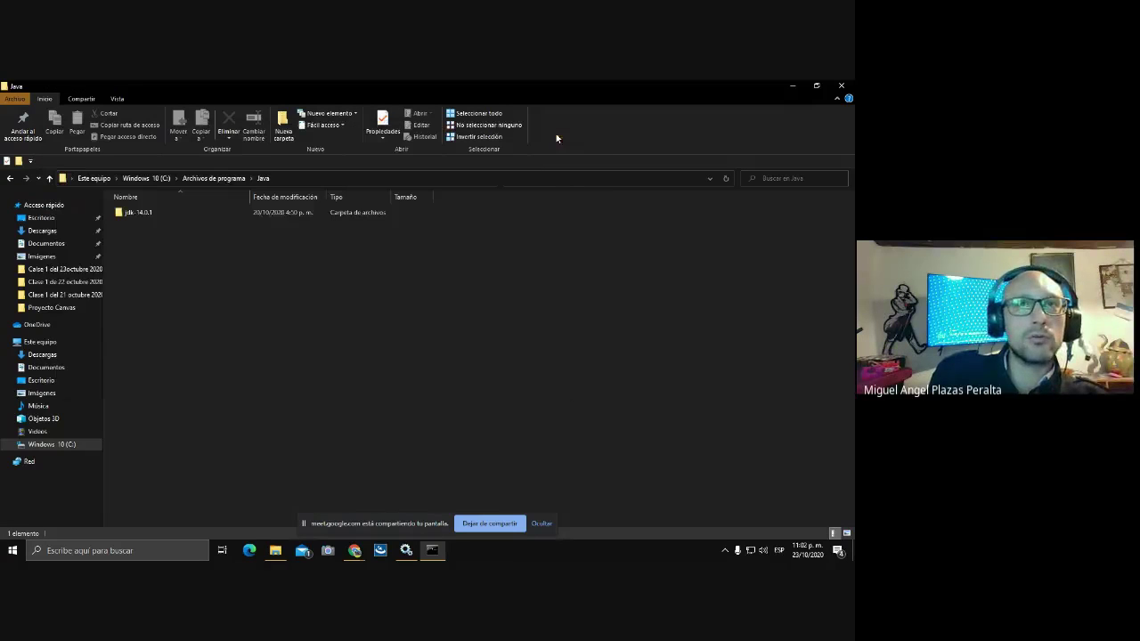
pyautogui.click(840, 86)
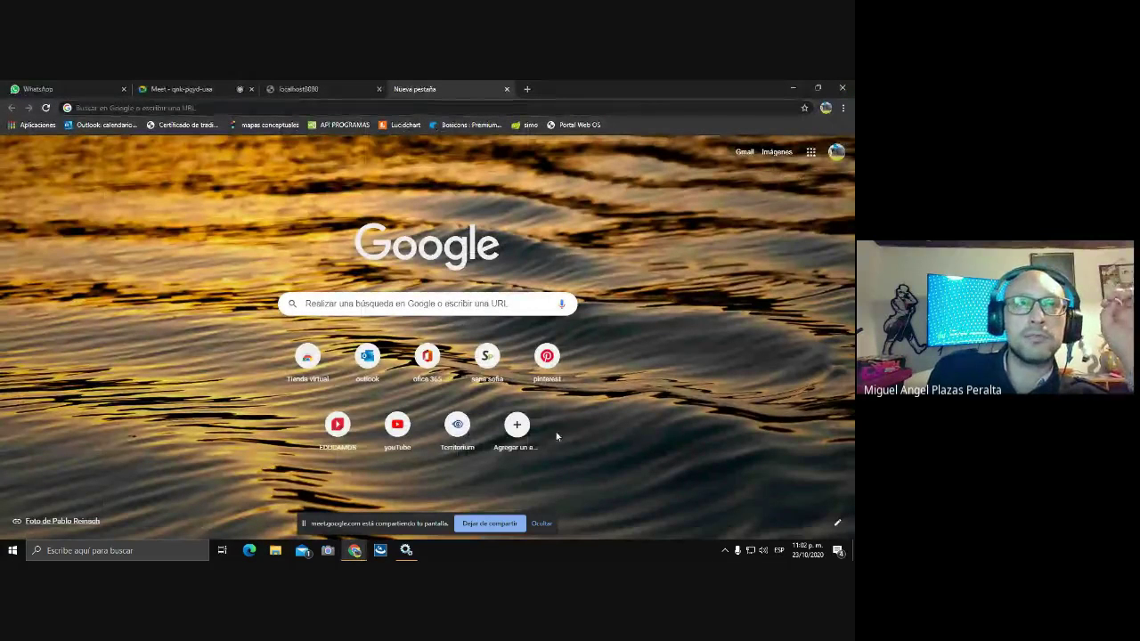
# - Check in the maximized Services list that Apache Tomcat 9.0 tomcat9 is running, then return to Chrome's localhost8080 tab
pyautogui.click(407, 550)
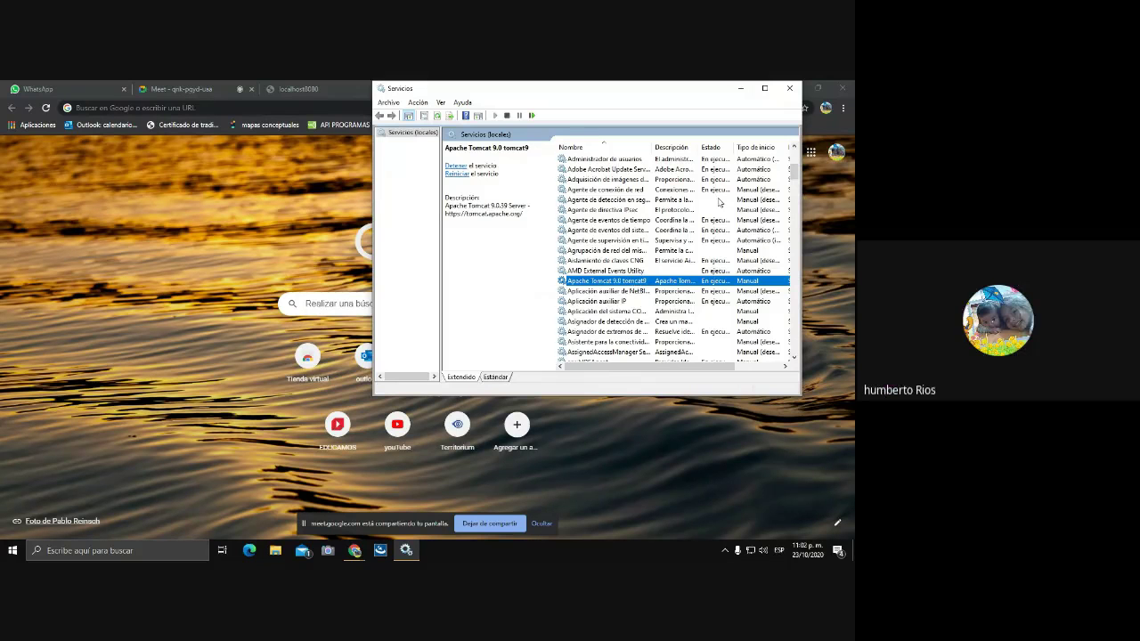
pyautogui.click(765, 90)
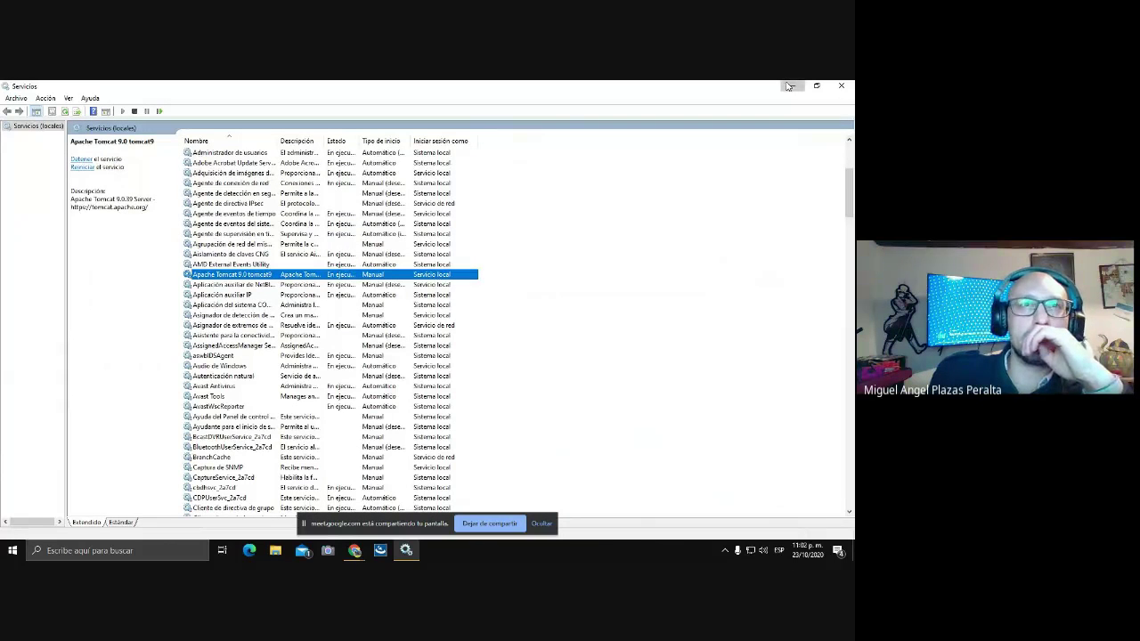
pyautogui.click(788, 86)
pyautogui.click(303, 89)
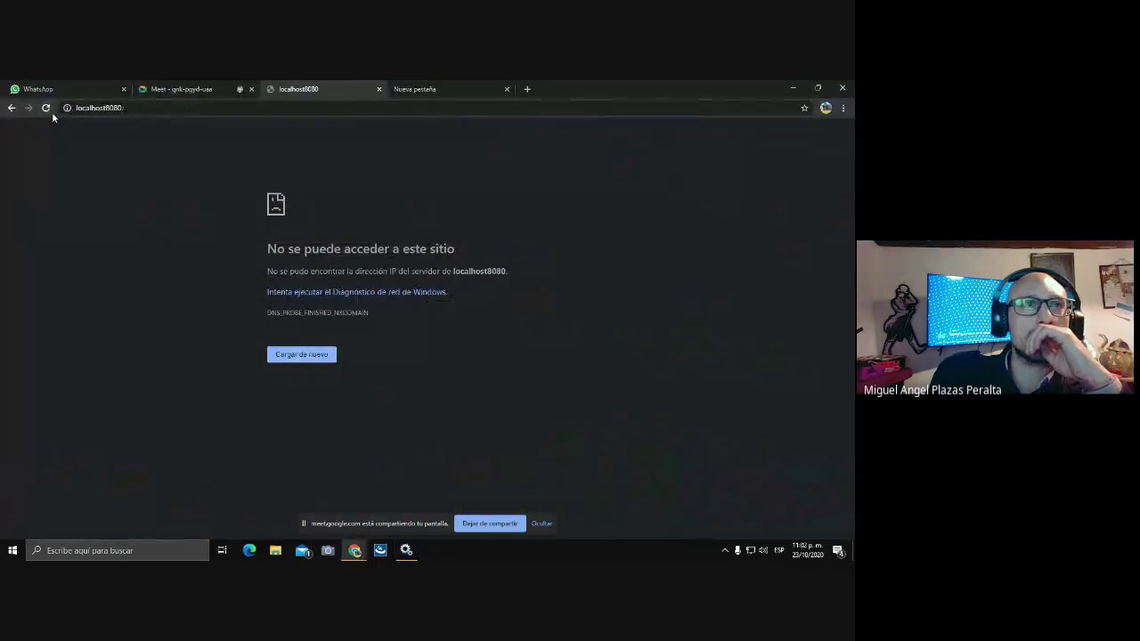
# - Reload the localhost8080 address with its trailing slash removed
pyautogui.click(130, 108)
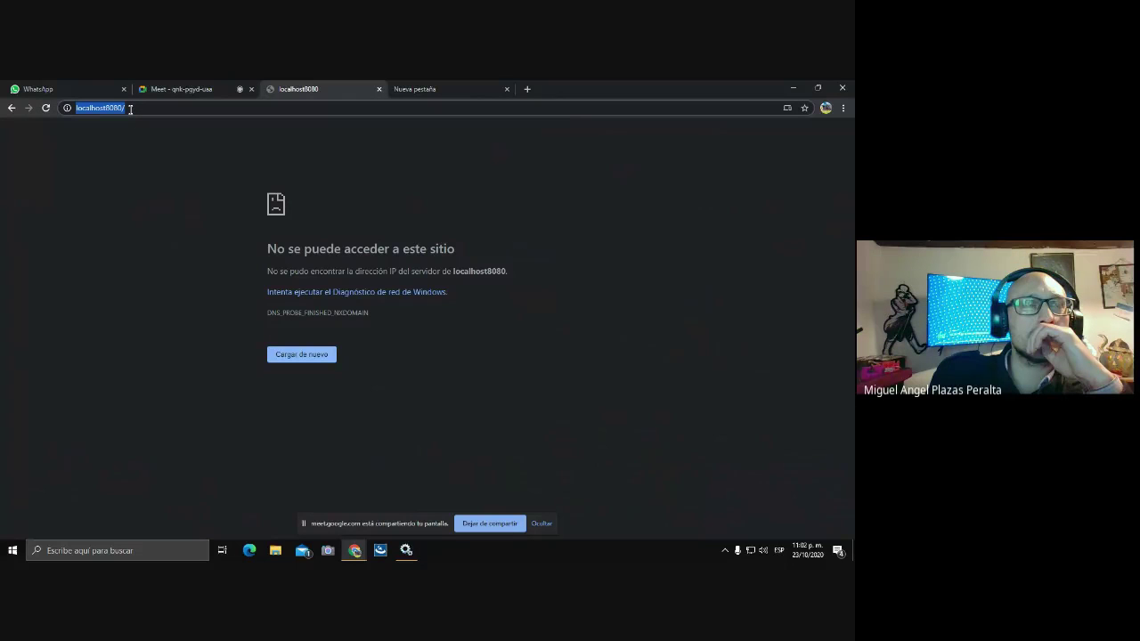
pyautogui.click(130, 109)
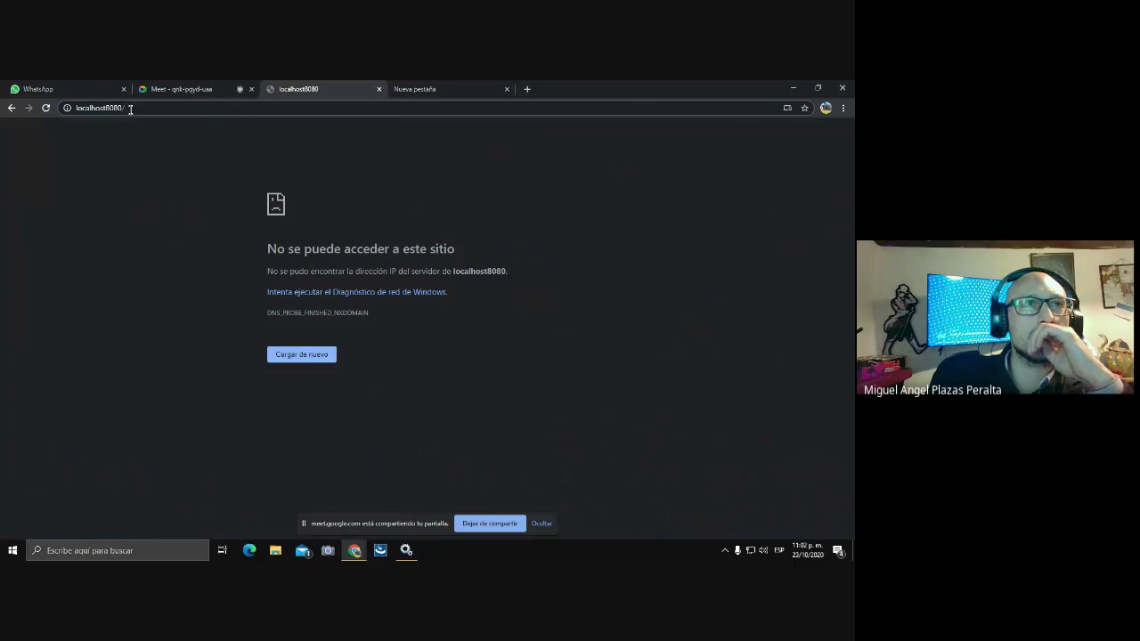
pyautogui.press('BackSpace')
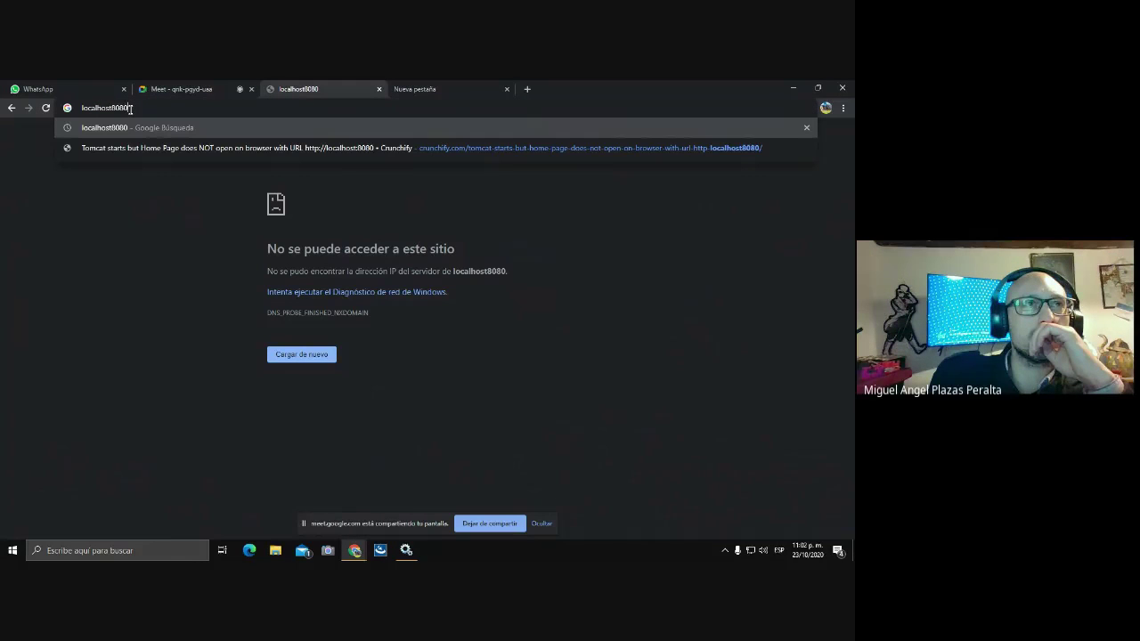
pyautogui.press('Return')
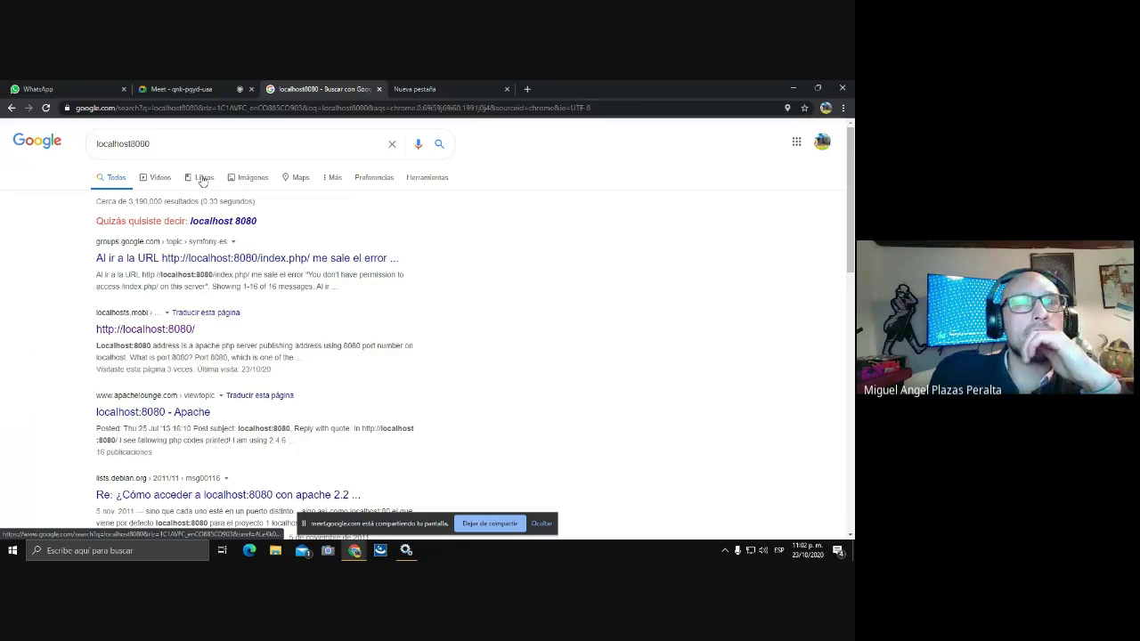
pyautogui.click(460, 90)
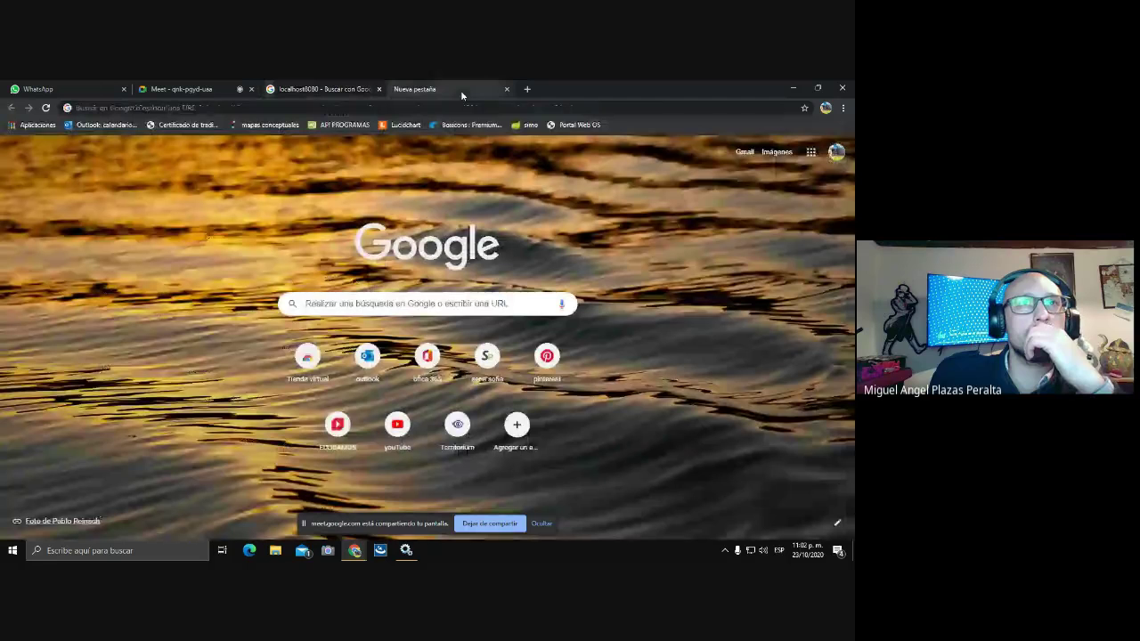
pyautogui.click(192, 107)
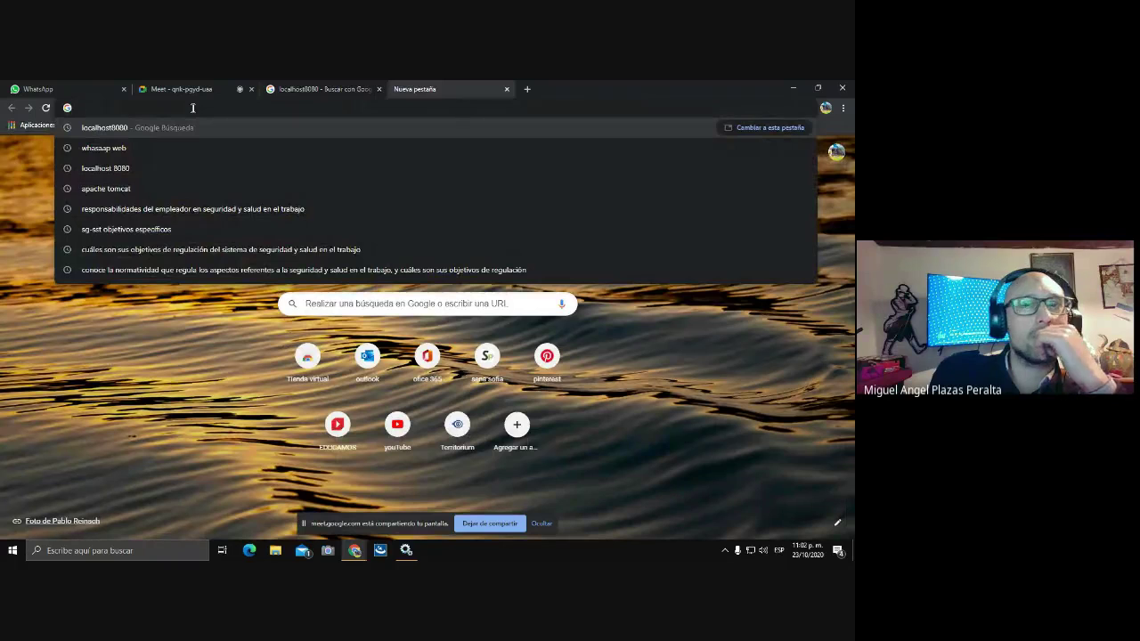
pyautogui.write('htt')
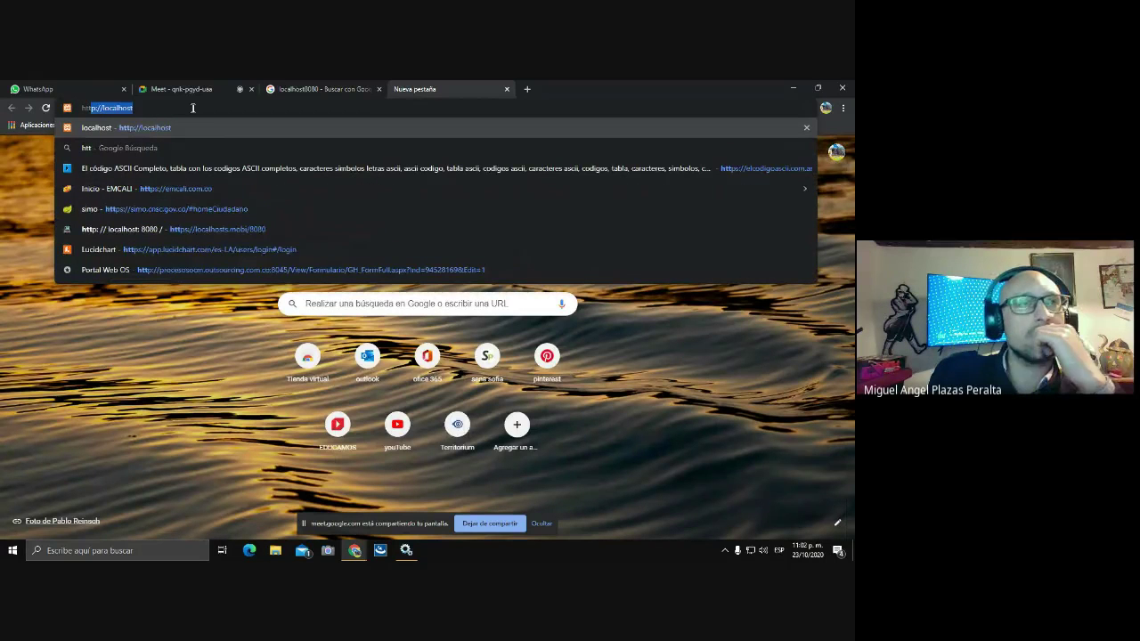
pyautogui.write('p')
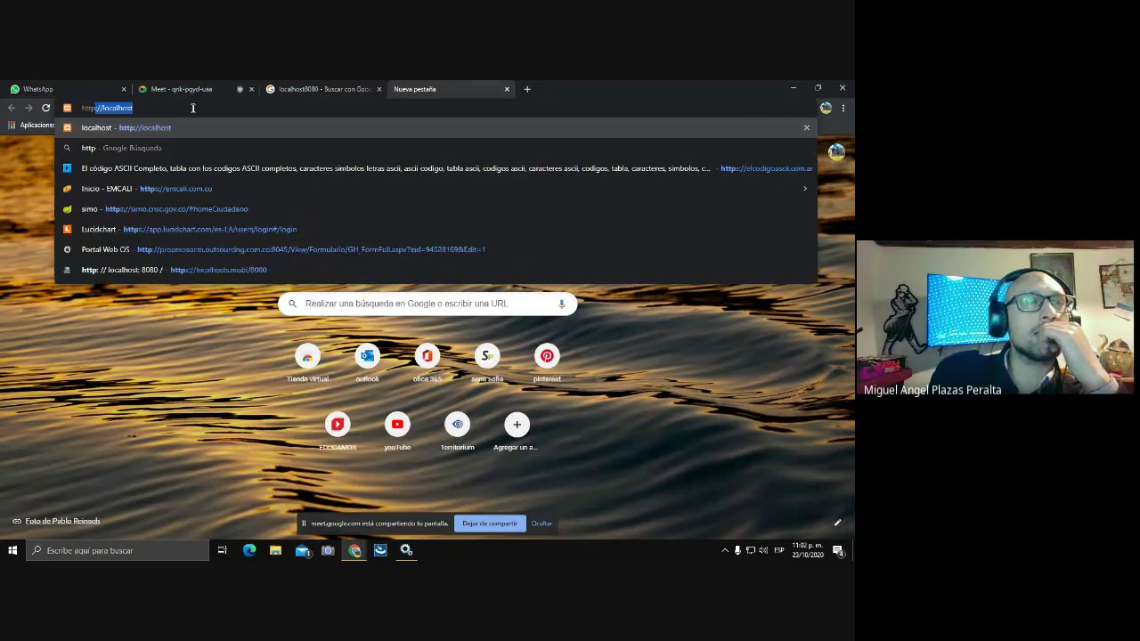
pyautogui.write(':')
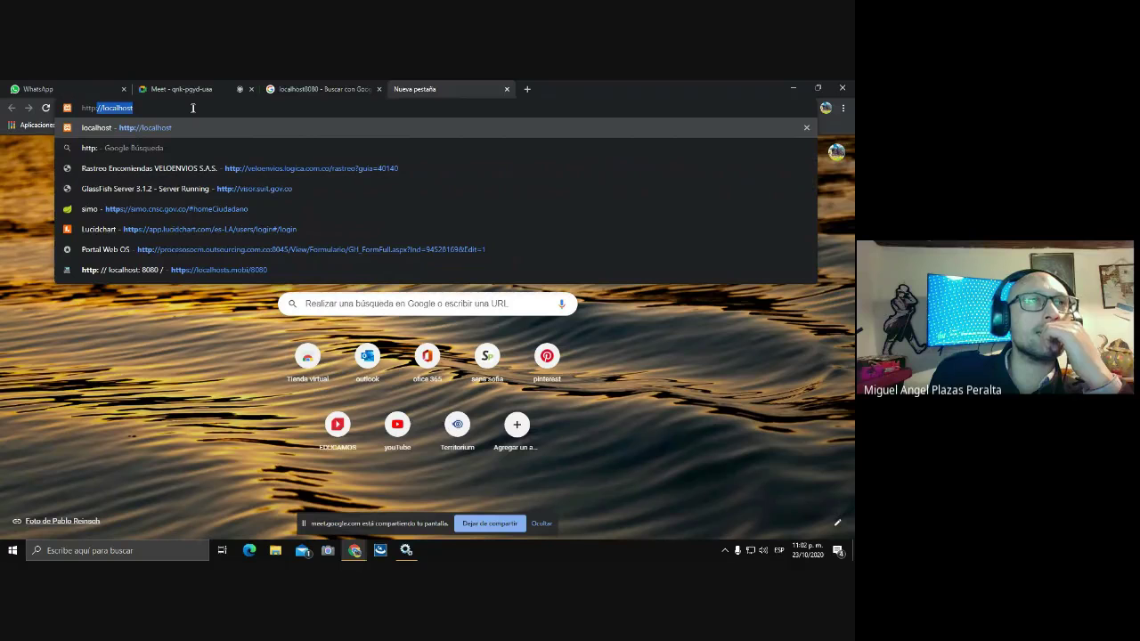
pyautogui.write('//loc')
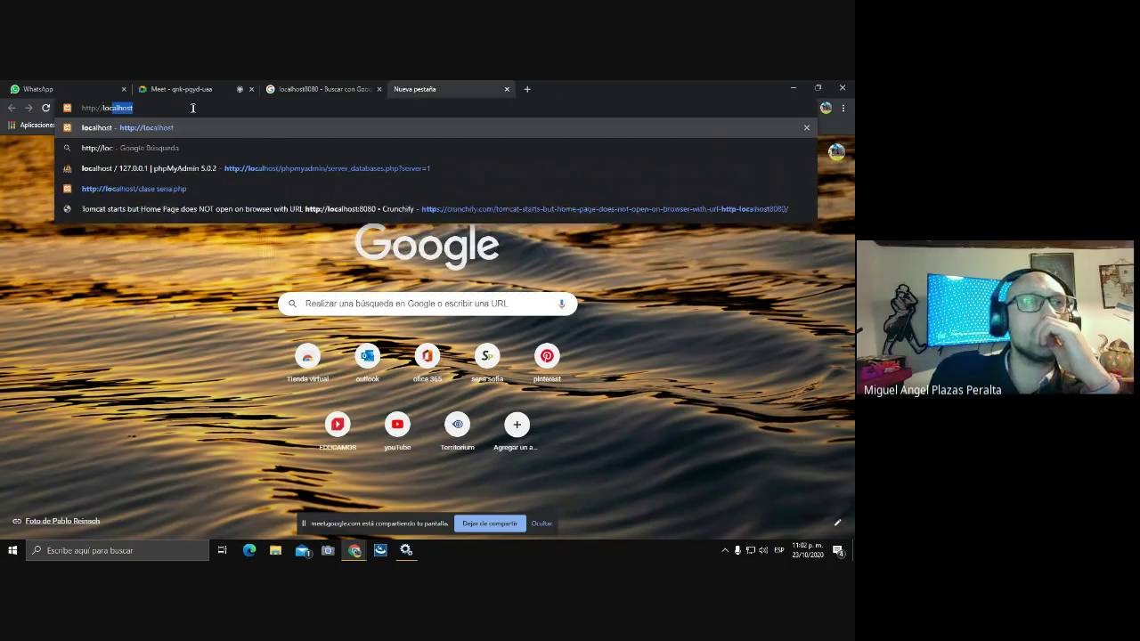
pyautogui.write('alhos')
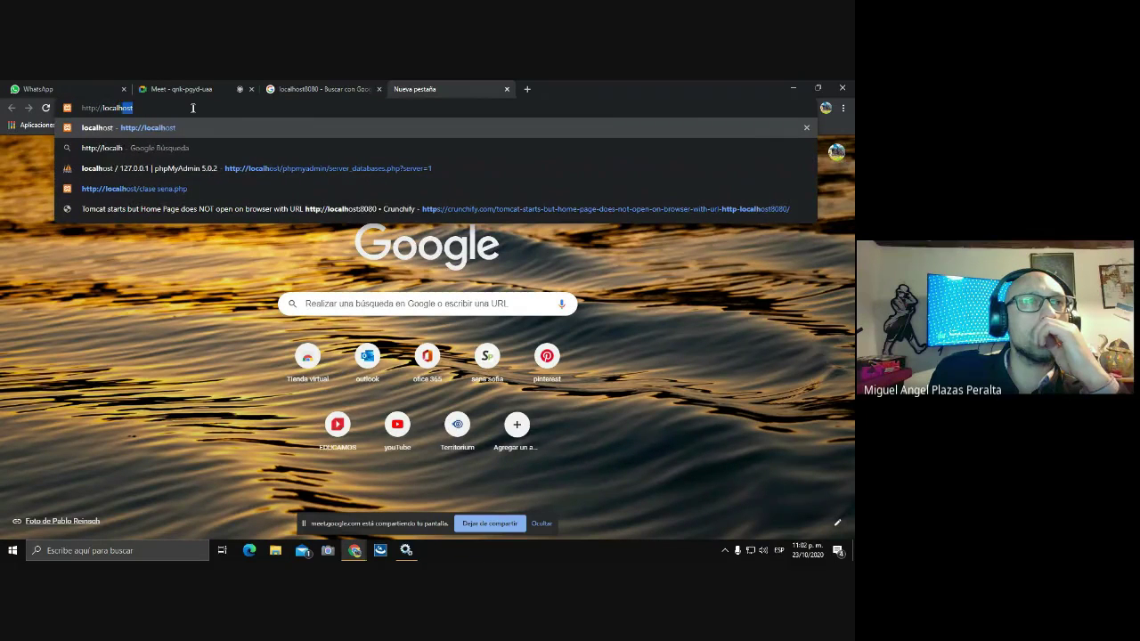
pyautogui.write('t')
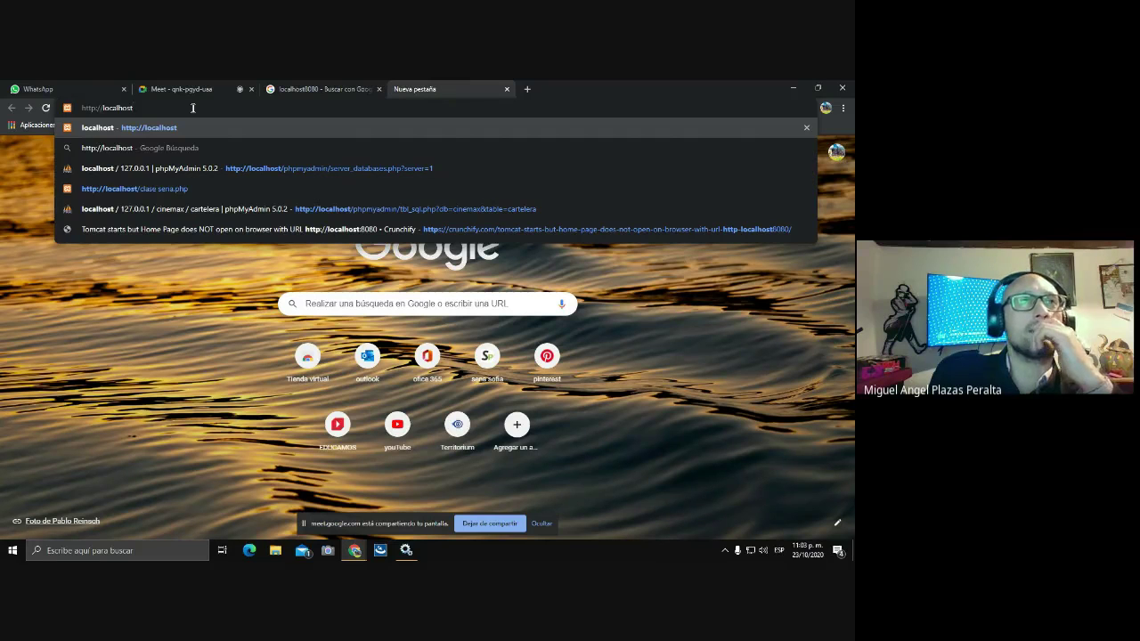
pyautogui.write(':')
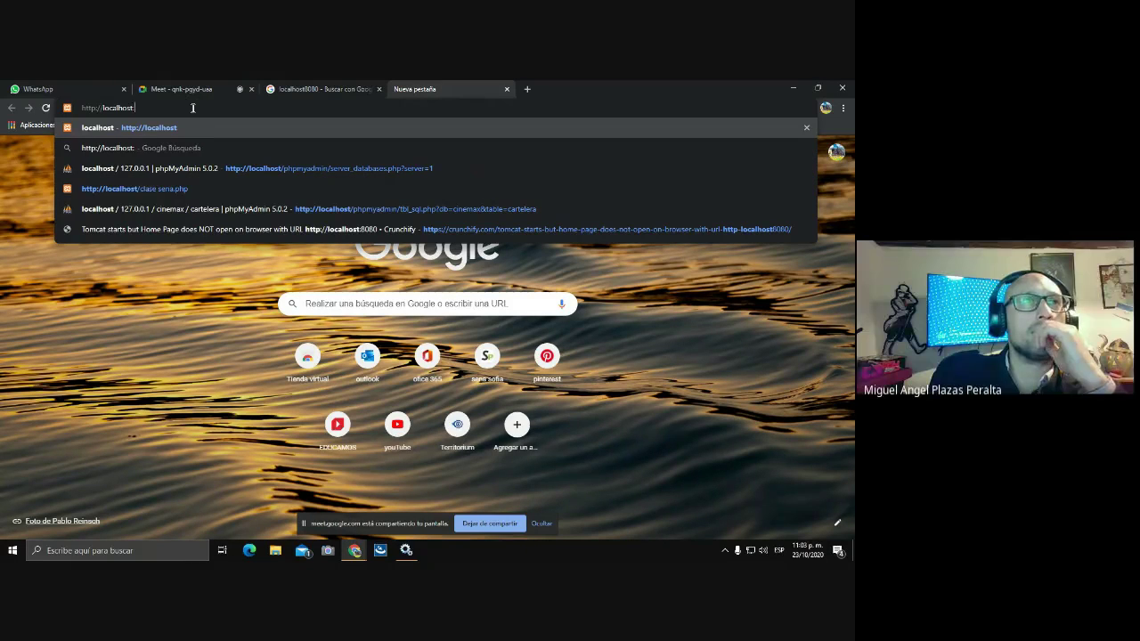
pyautogui.write('8080')
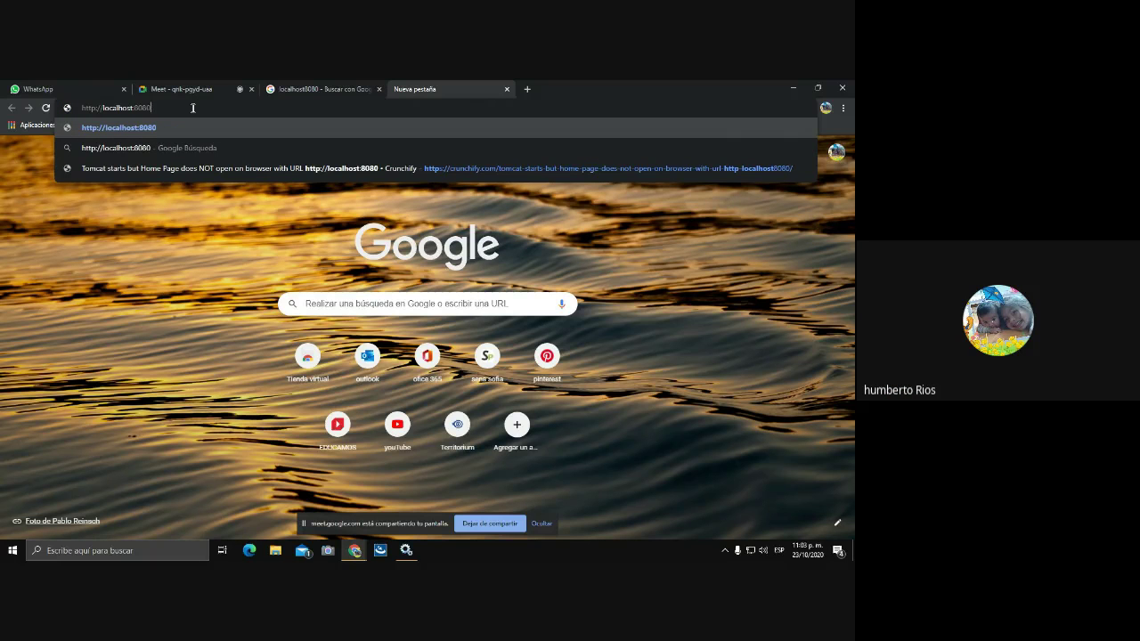
pyautogui.press('Return')
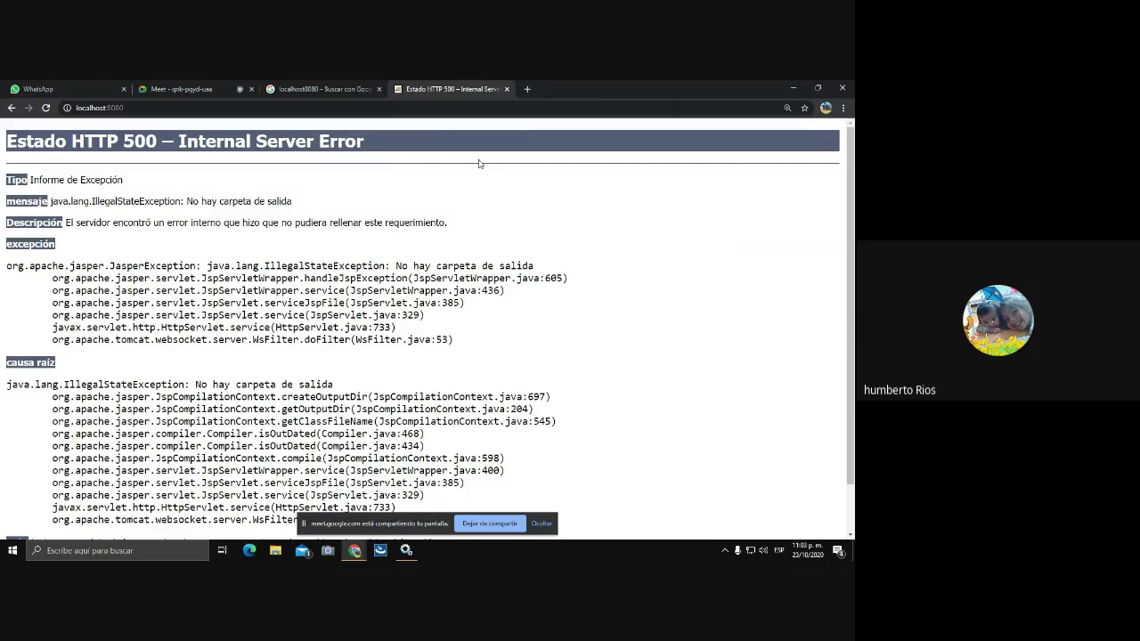
# - Close the HTTP 500 error tab and the Google search results tab
pyautogui.click(507, 89)
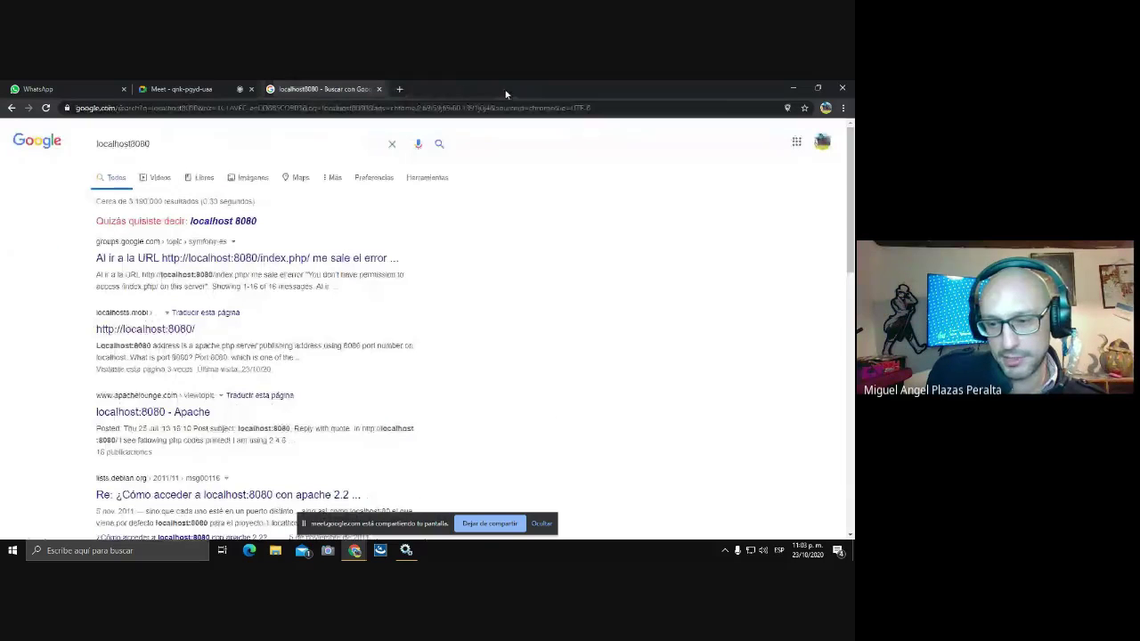
pyautogui.click(380, 89)
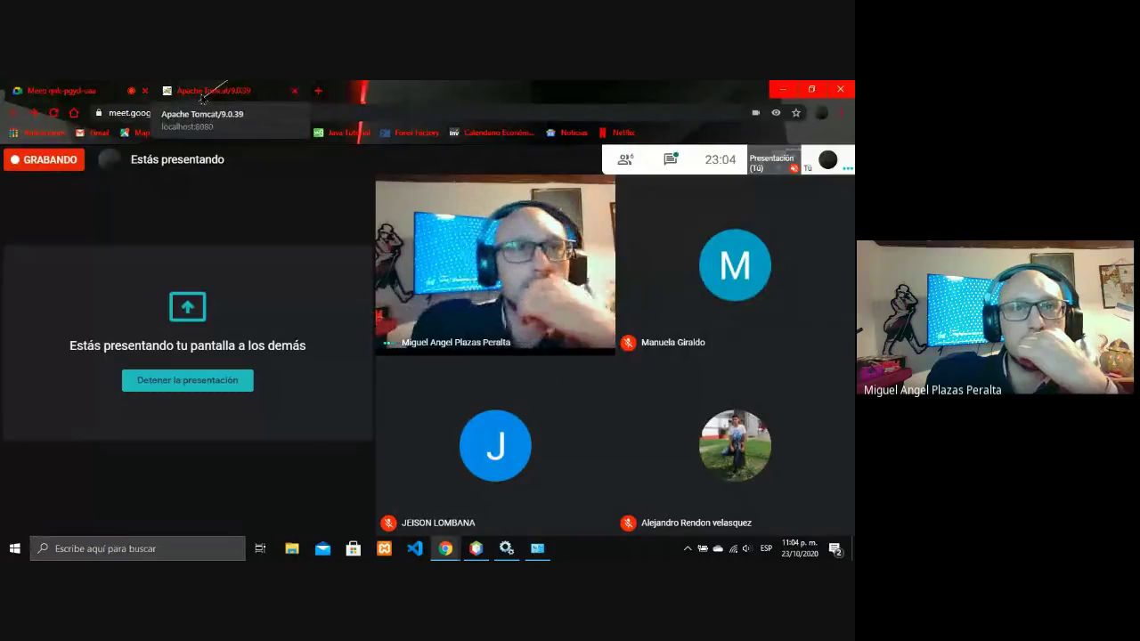
# - On the Tomcat tab, submit a host-manager login with username admin and its password
pyautogui.click(203, 90)
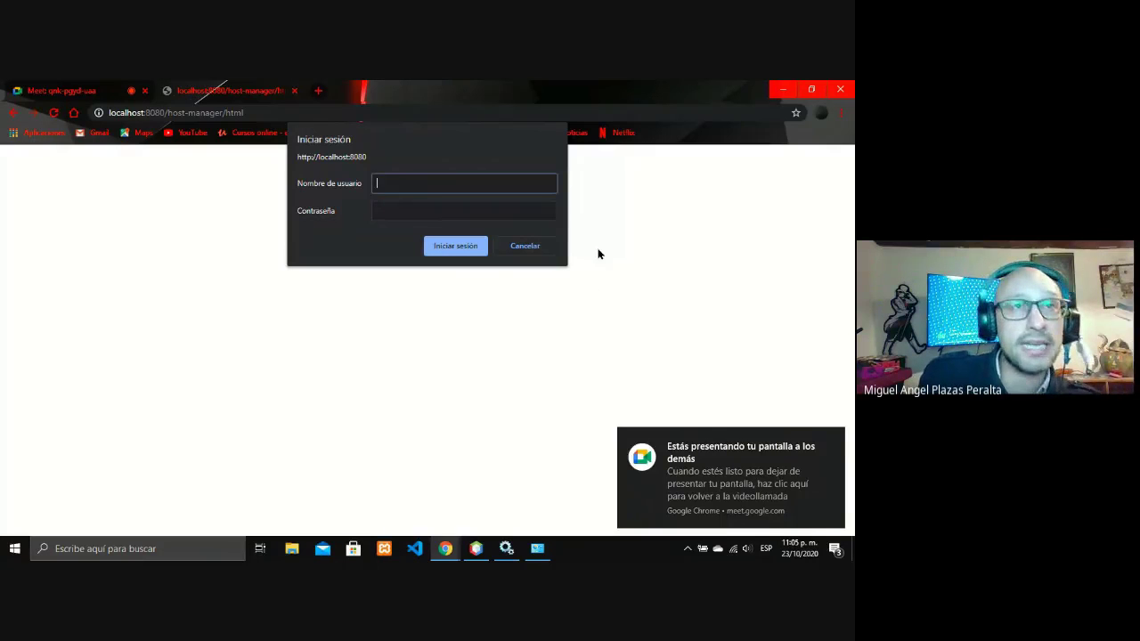
pyautogui.write('admin')
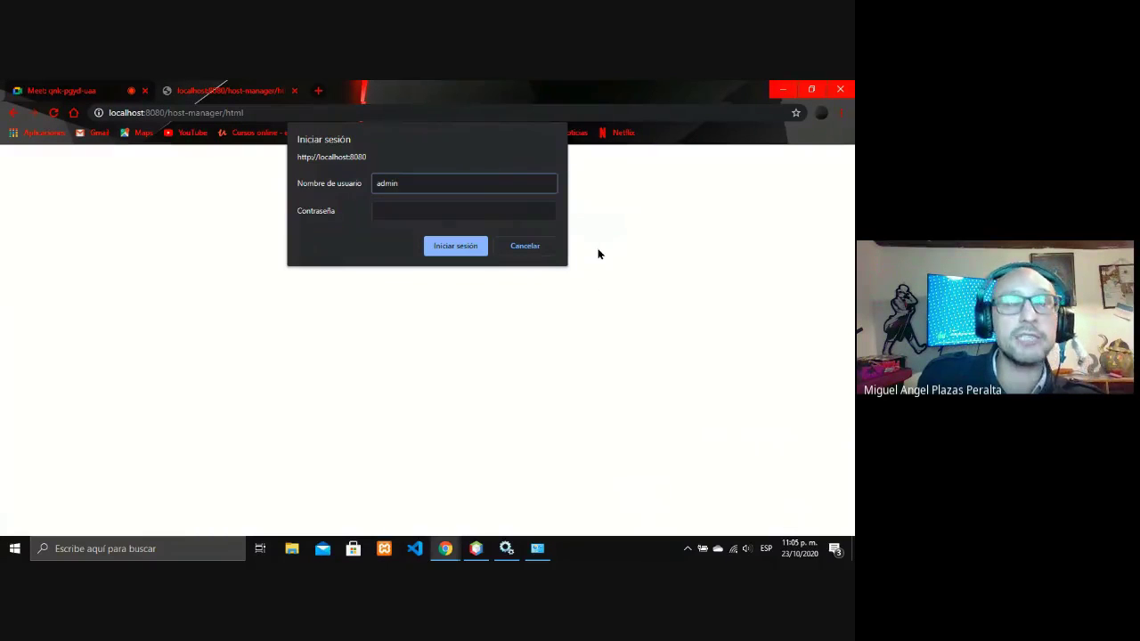
pyautogui.press('Tab')
pyautogui.write('admin')
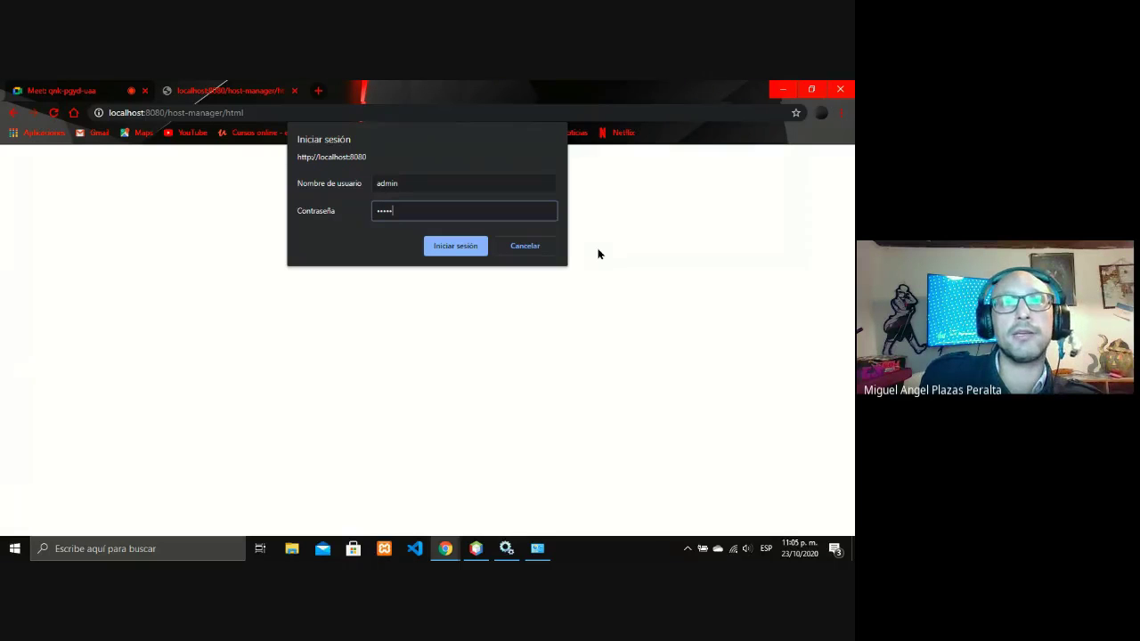
pyautogui.press('Return')
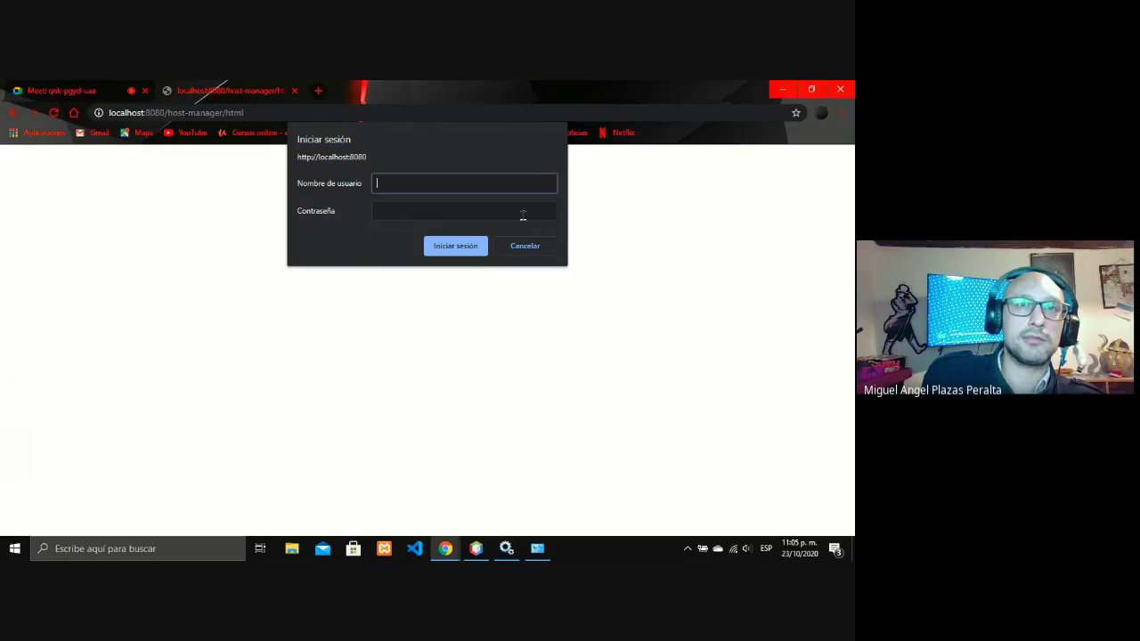
# - Retry the login as a root user with its password, then bring the Services window forward
pyautogui.click(467, 251)
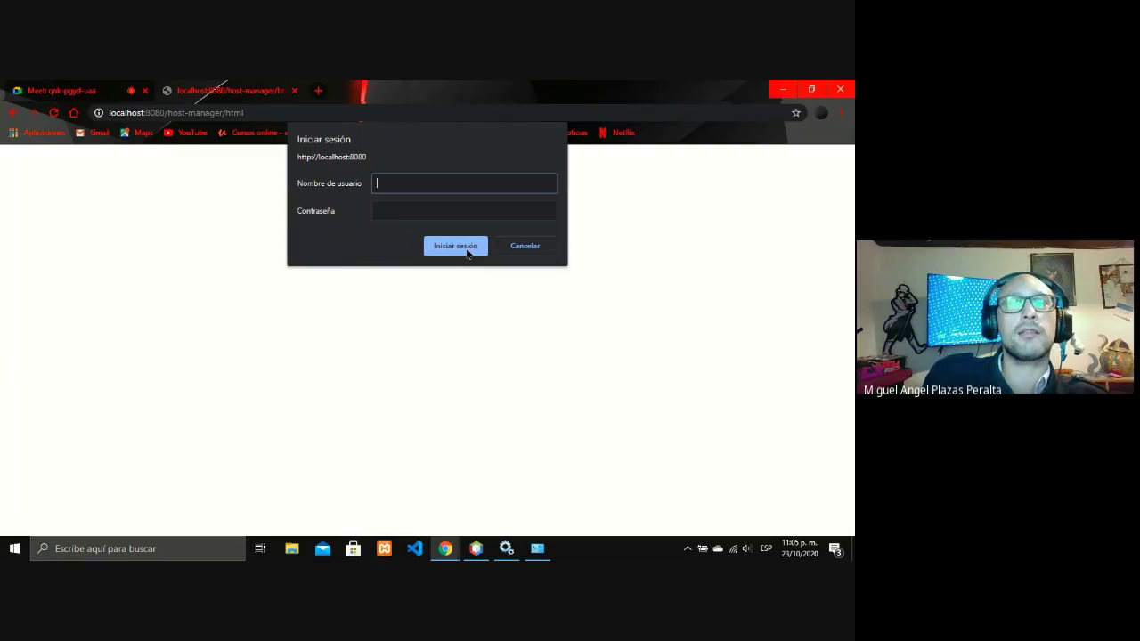
pyautogui.write('oo')
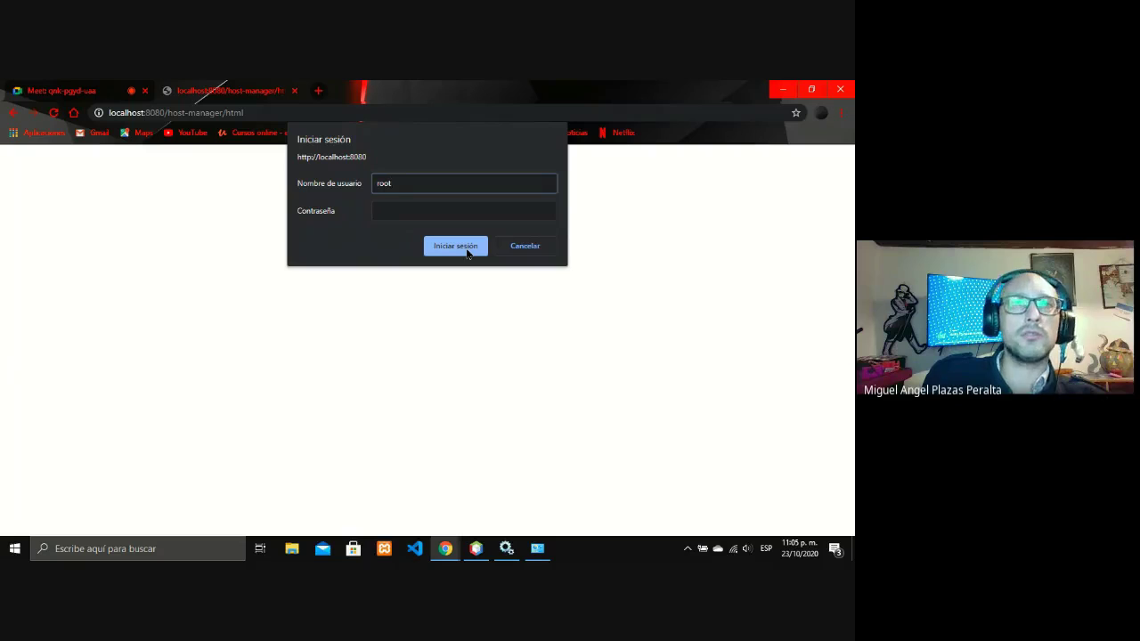
pyautogui.write('t')
pyautogui.click(459, 217)
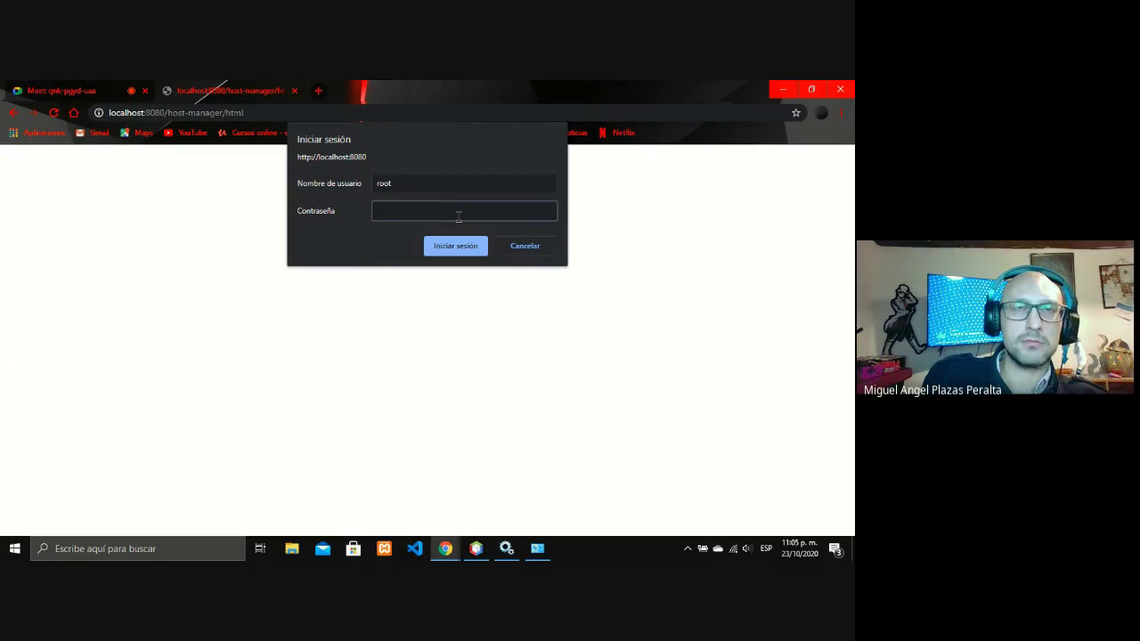
pyautogui.write('root')
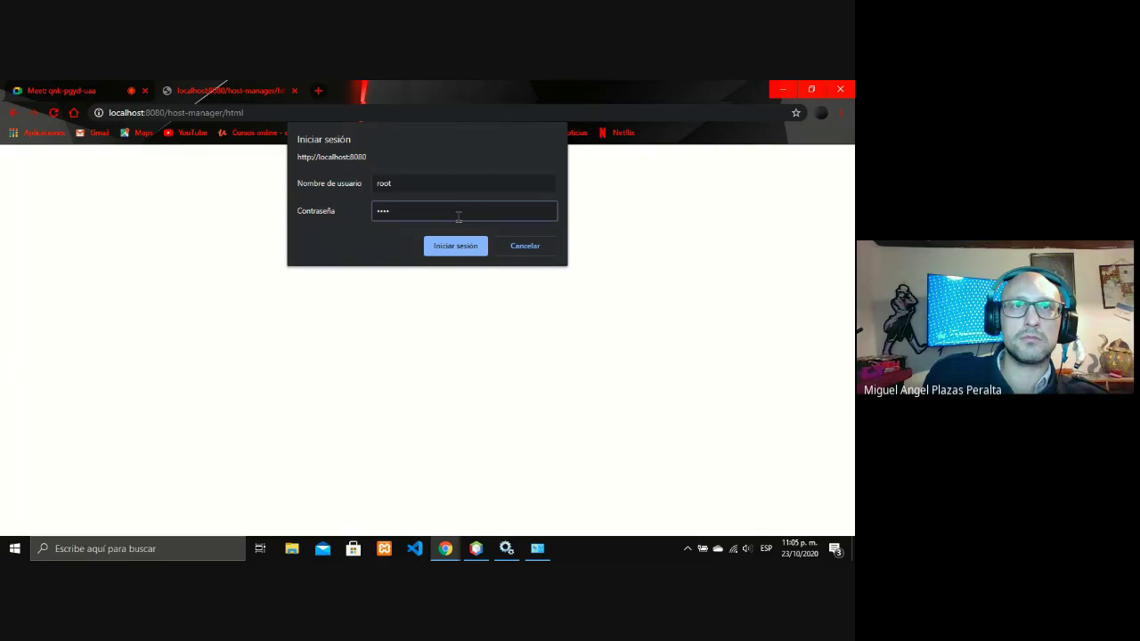
pyautogui.click(470, 250)
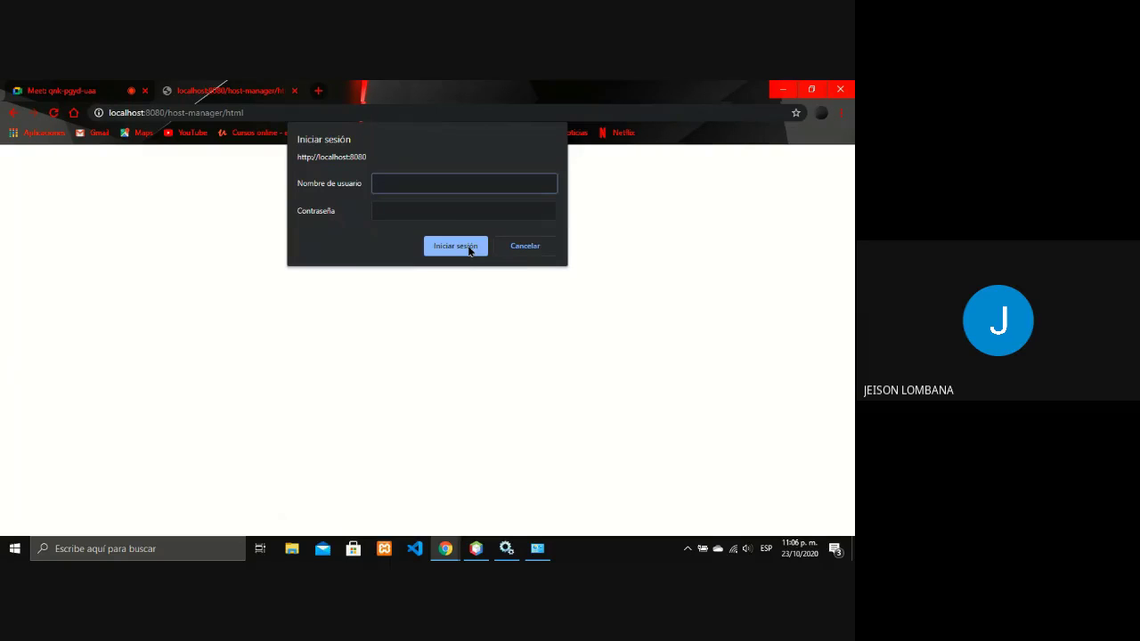
pyautogui.click(506, 549)
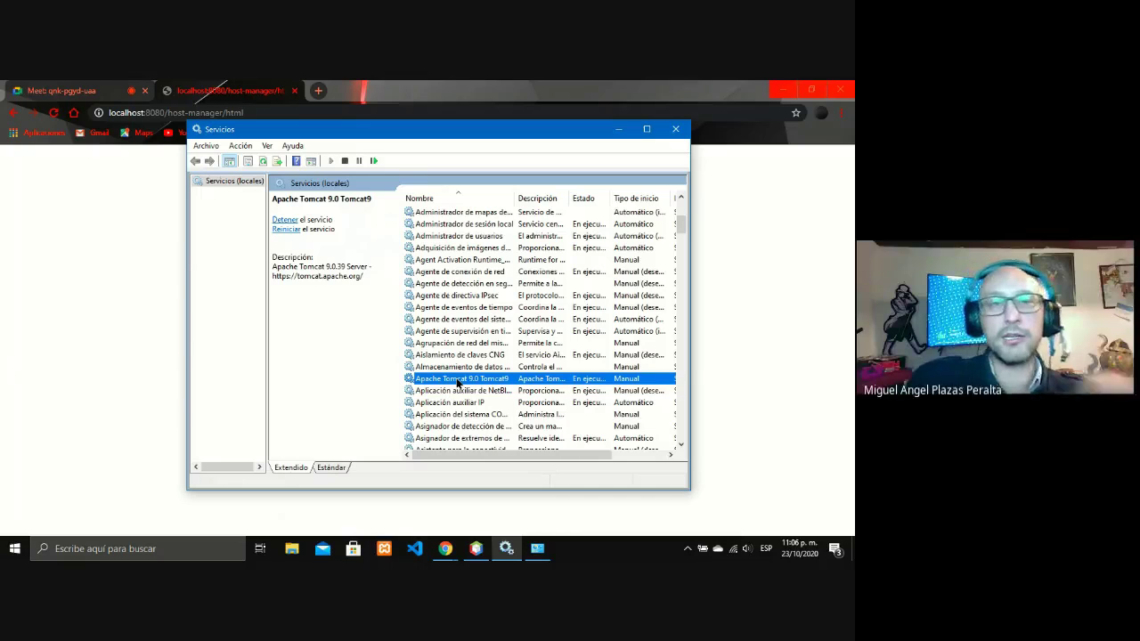
pyautogui.click(178, 538)
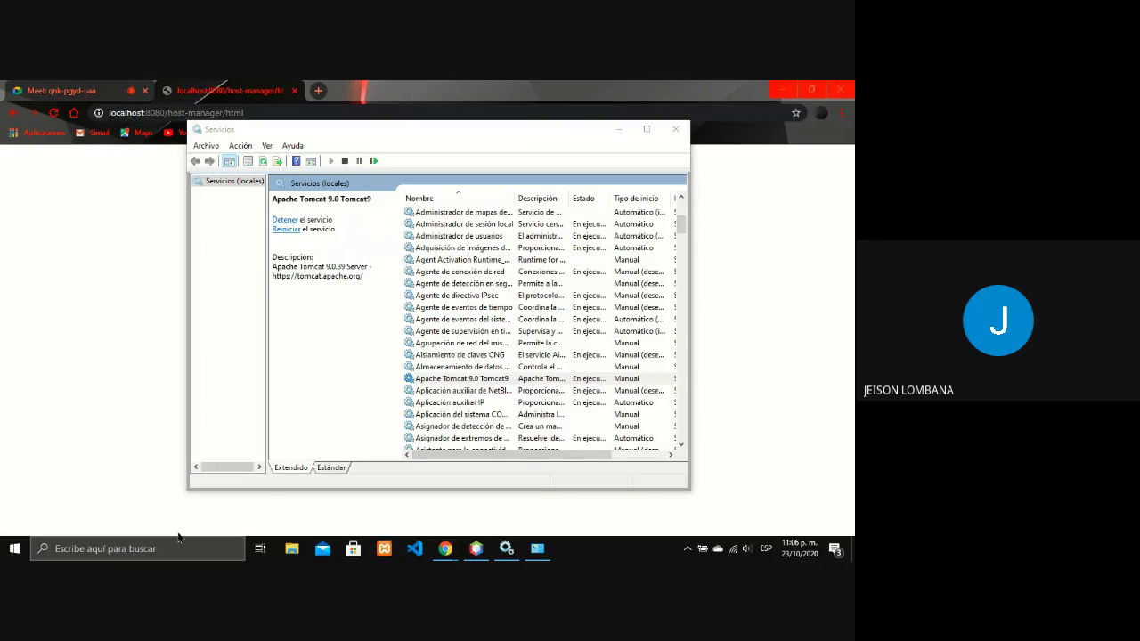
pyautogui.write('cdm')
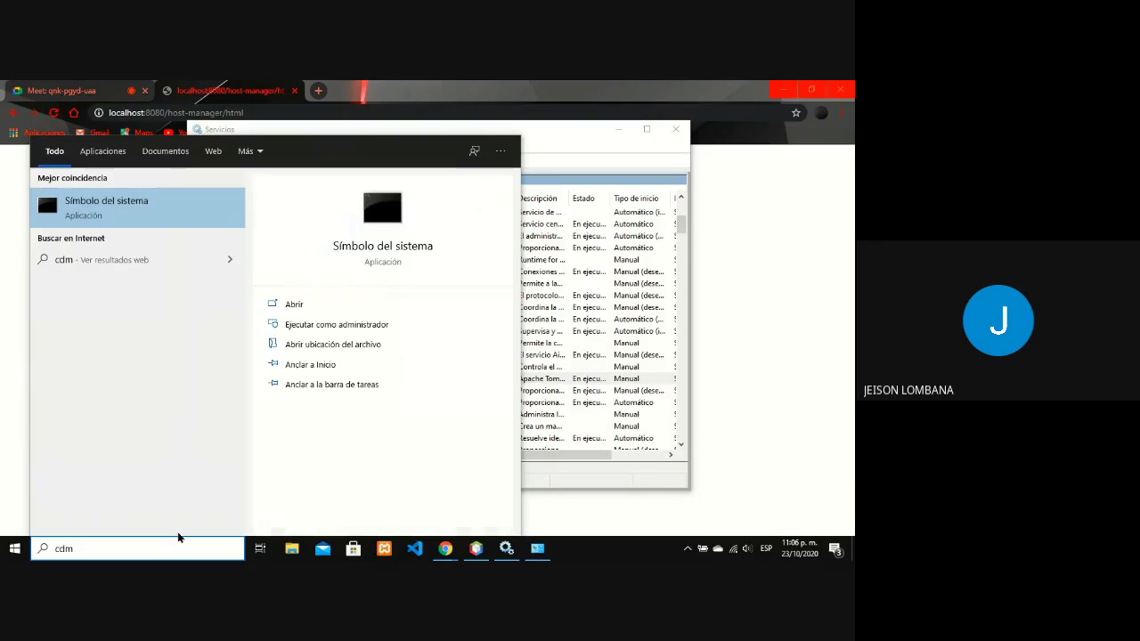
pyautogui.press('Return')
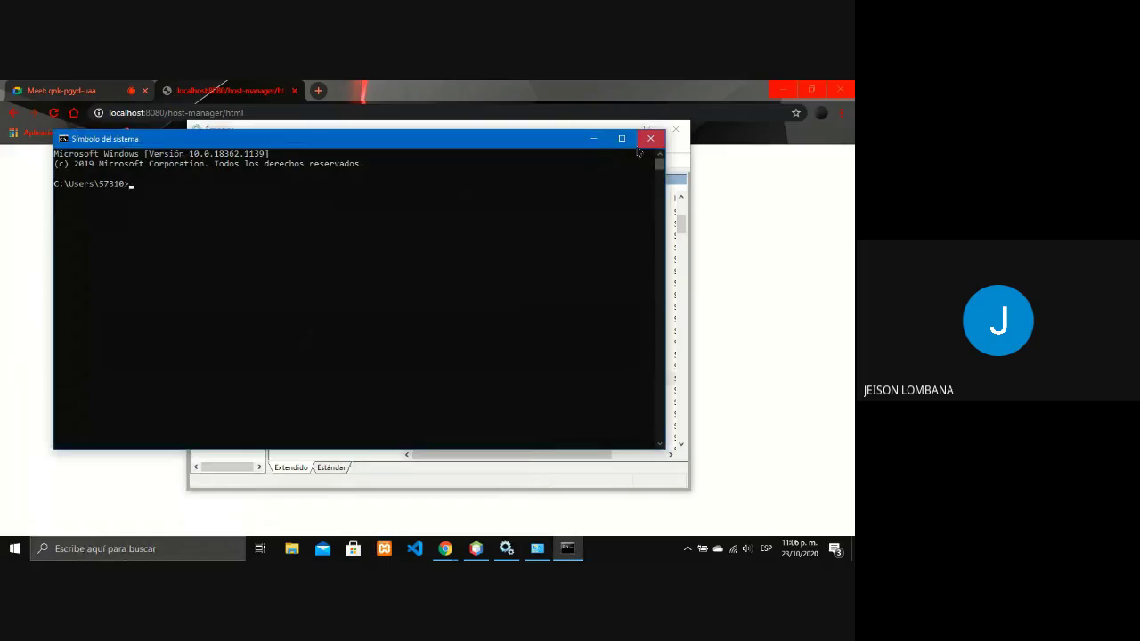
pyautogui.click(650, 138)
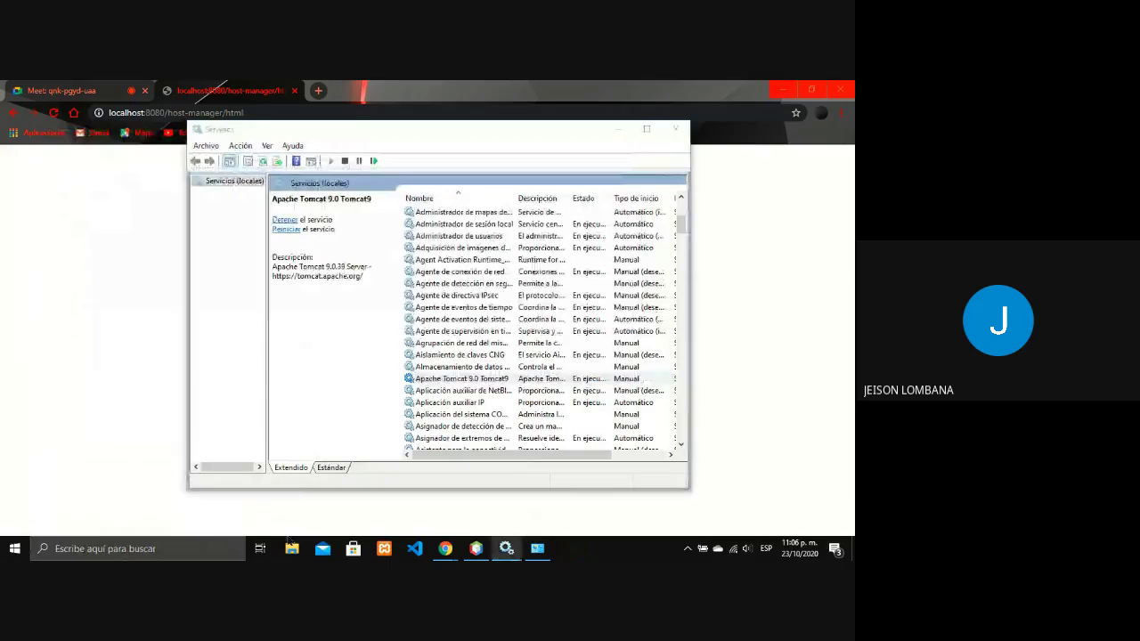
pyautogui.click(292, 546)
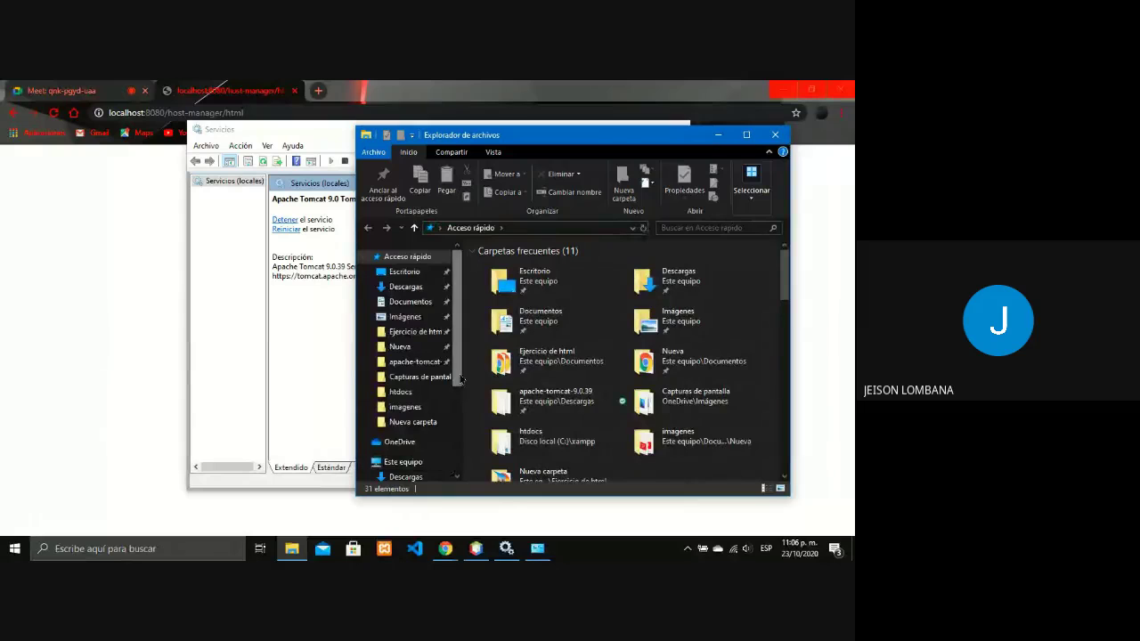
# - Browse C: > Program Files > Apache Software Foundation > Tomcat 9.0 > conf, granting access, and pick tomcat-users
pyautogui.scroll(-3, 456, 383)
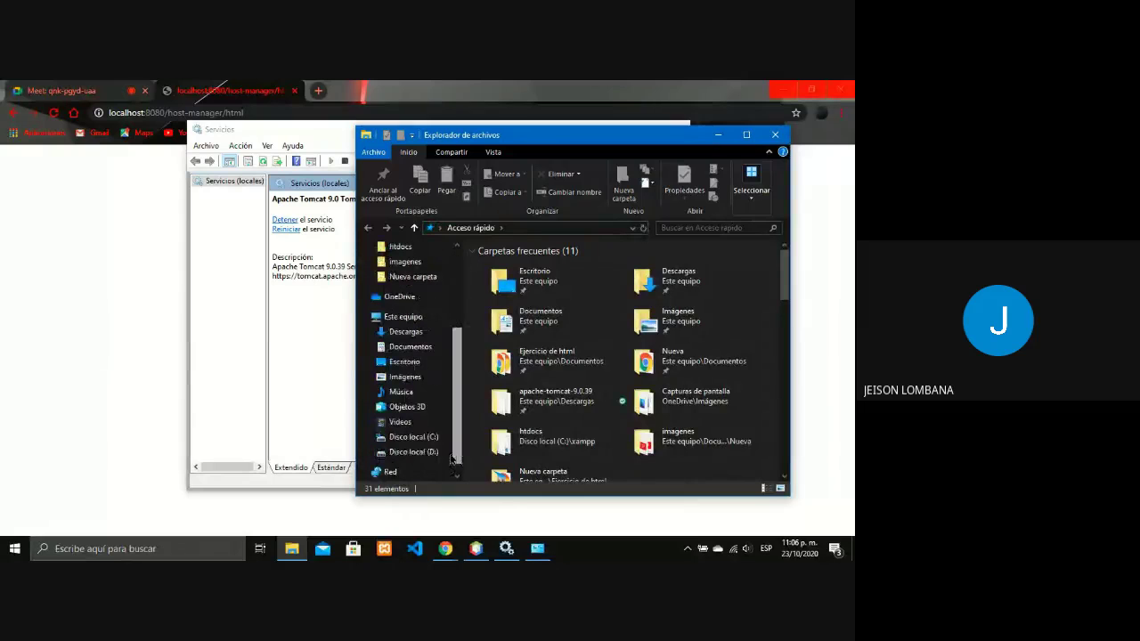
pyautogui.click(368, 437)
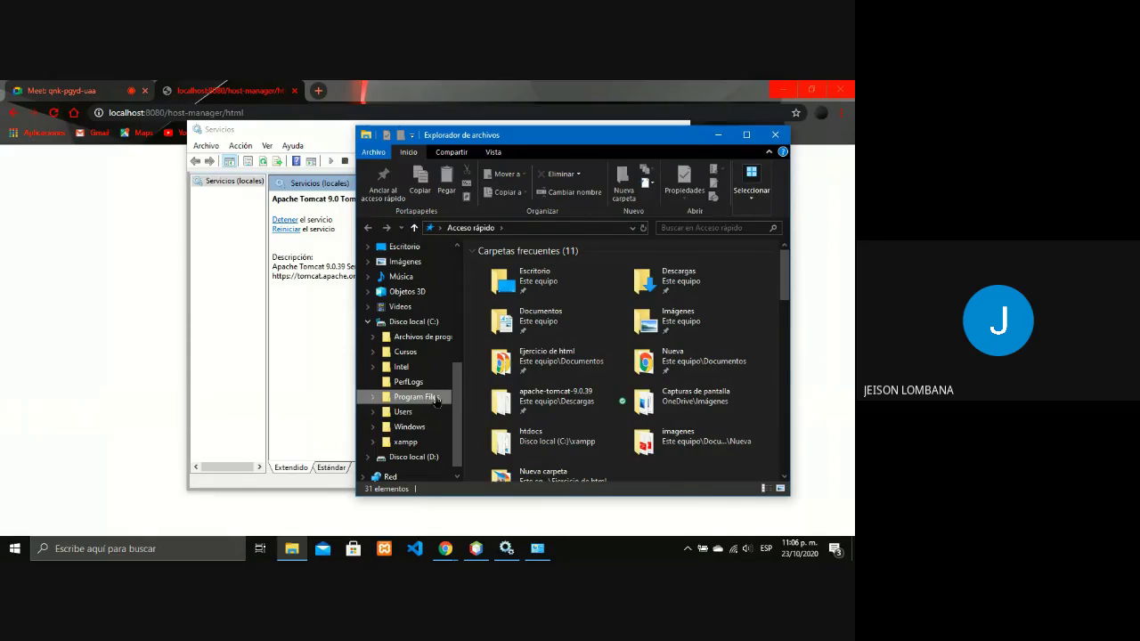
pyautogui.click(437, 398)
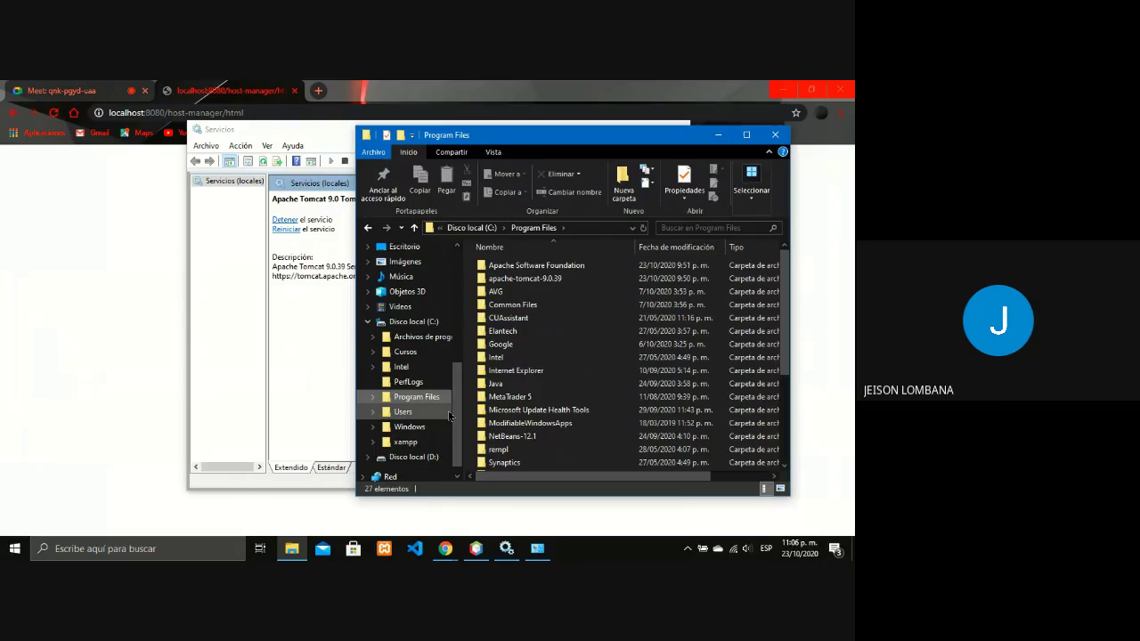
pyautogui.click(549, 267)
pyautogui.doubleClick(549, 267)
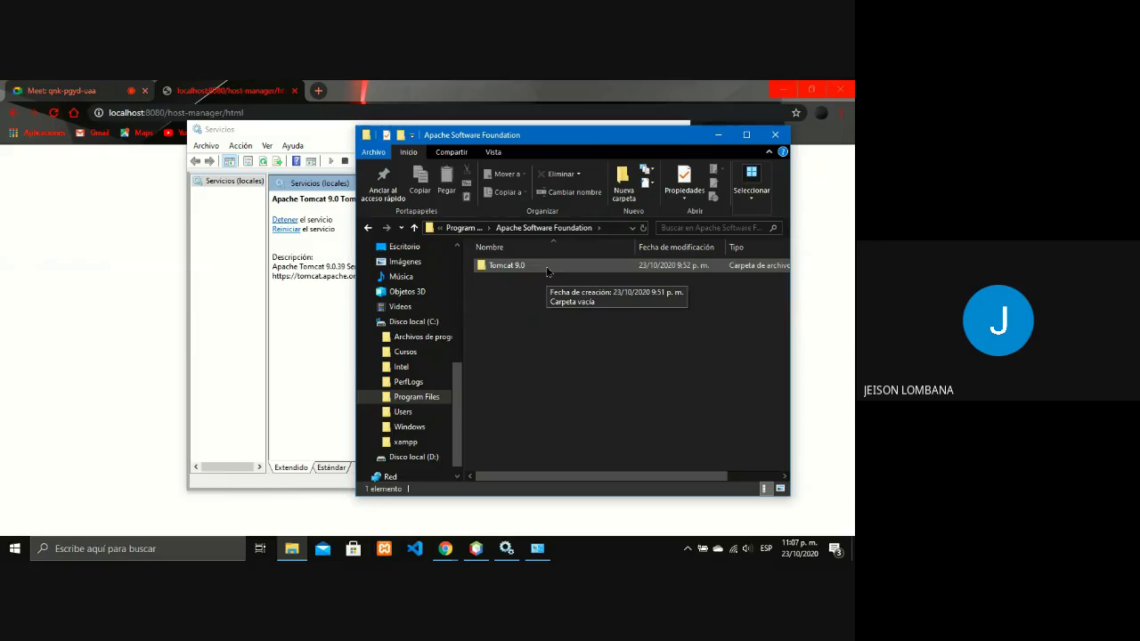
pyautogui.doubleClick(546, 266)
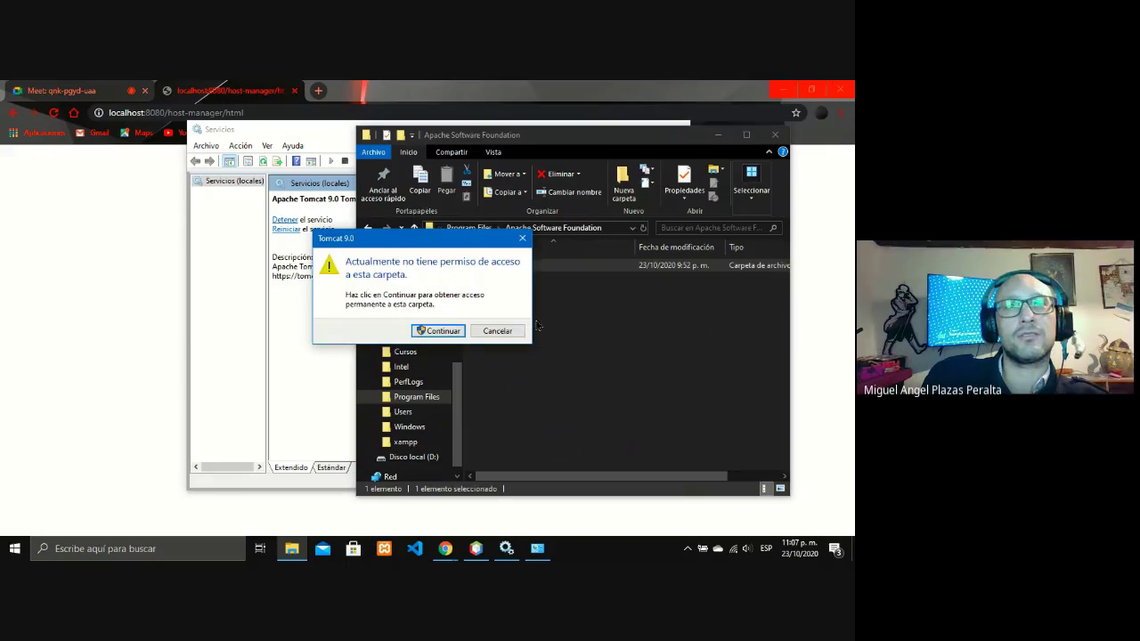
pyautogui.click(454, 333)
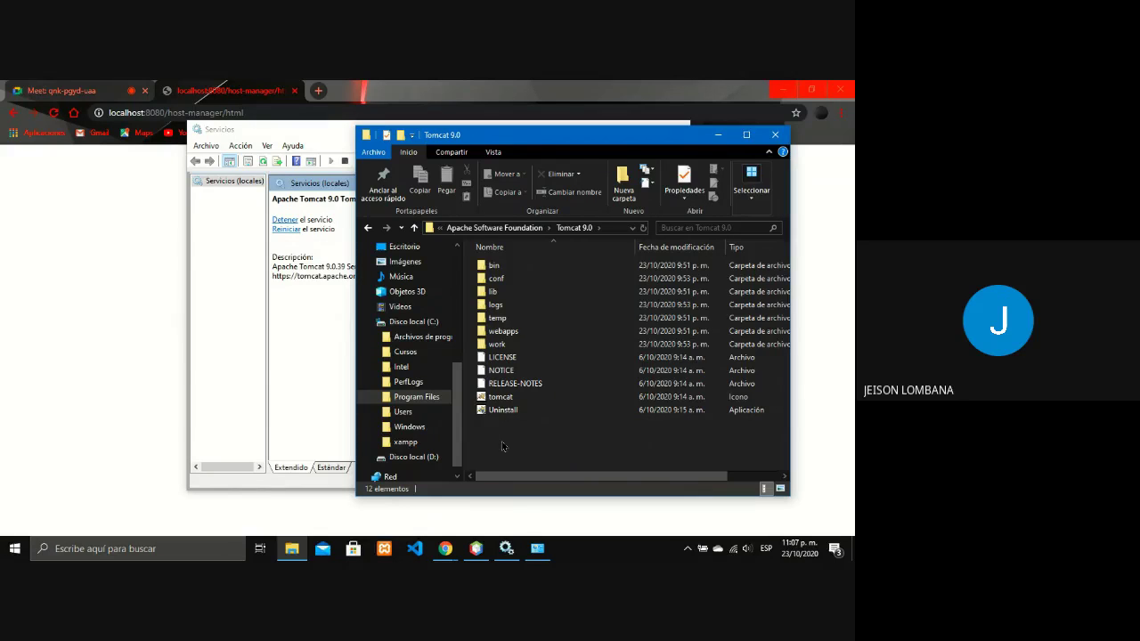
pyautogui.click(500, 283)
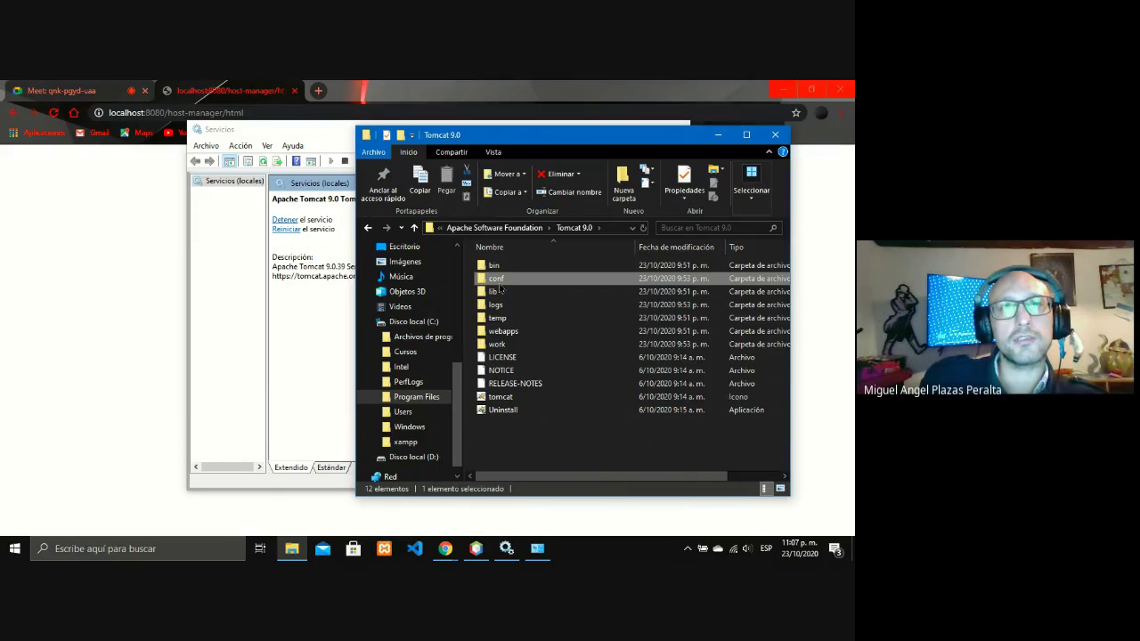
pyautogui.doubleClick(499, 283)
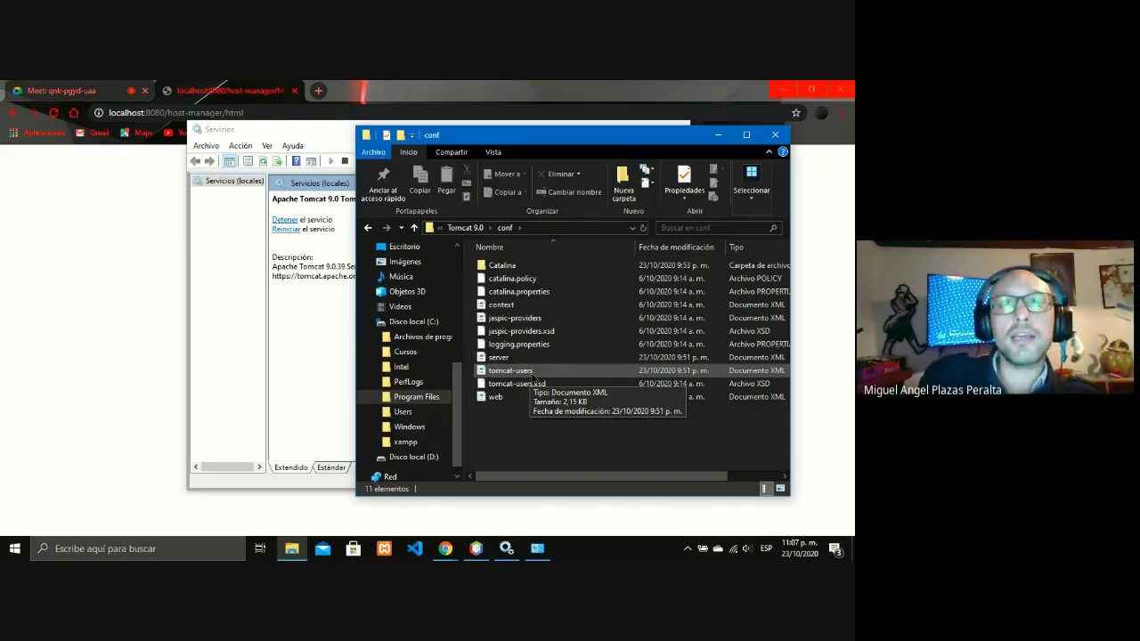
pyautogui.doubleClick(532, 371)
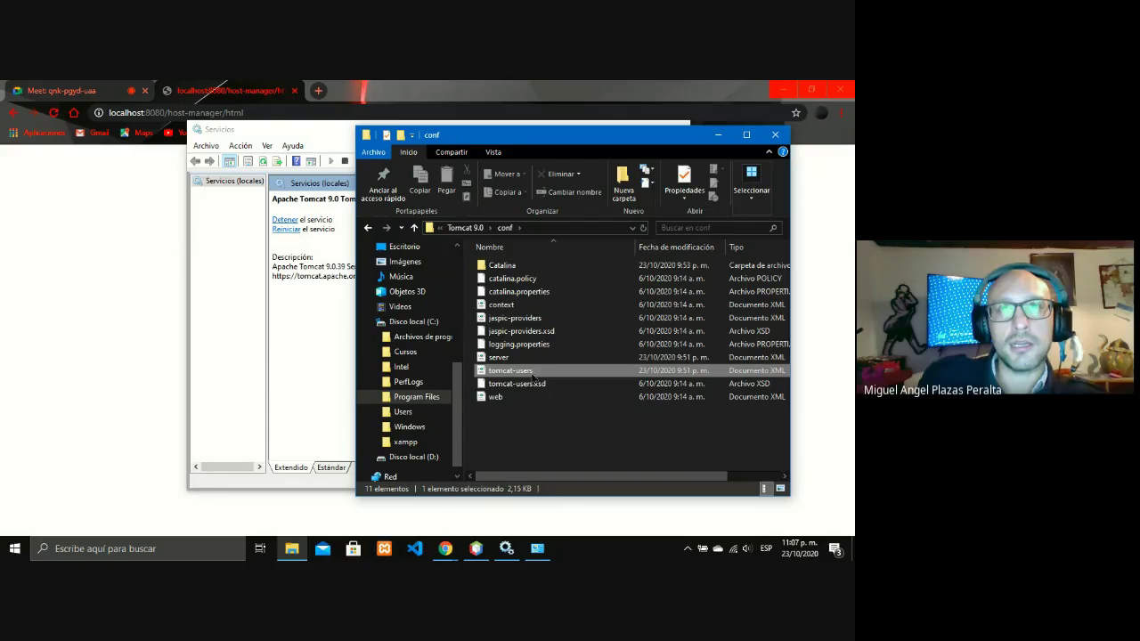
# - Open tomcat-users with Bloc de notas, maximize and scroll through it, then snap it to the right half
pyautogui.rightClick(532, 372)
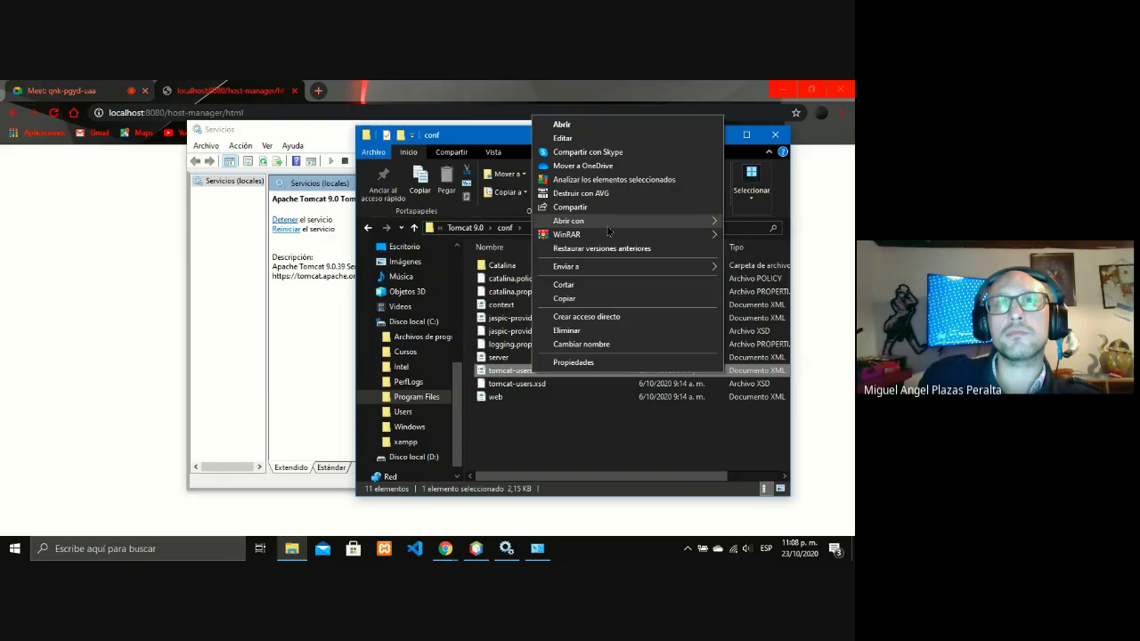
pyautogui.click(659, 223)
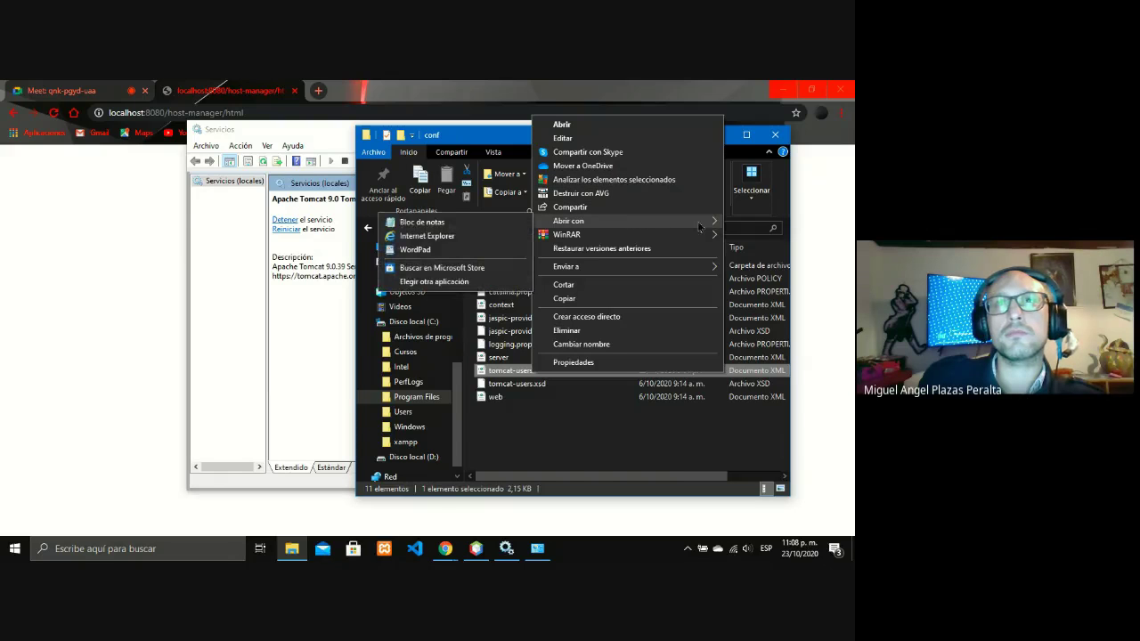
pyautogui.click(503, 223)
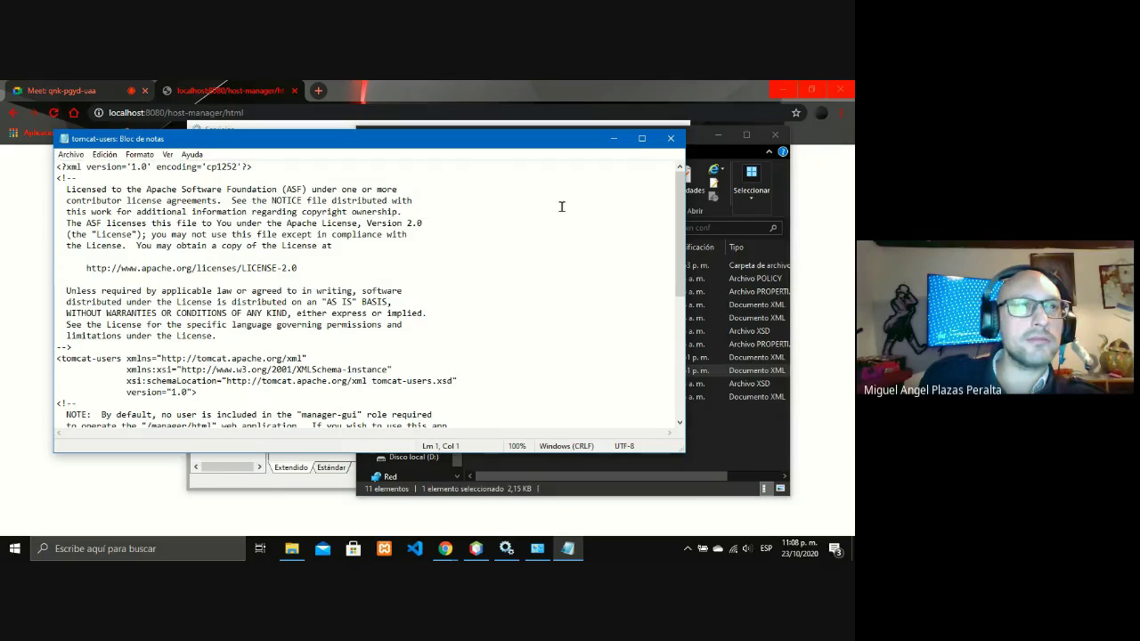
pyautogui.click(638, 140)
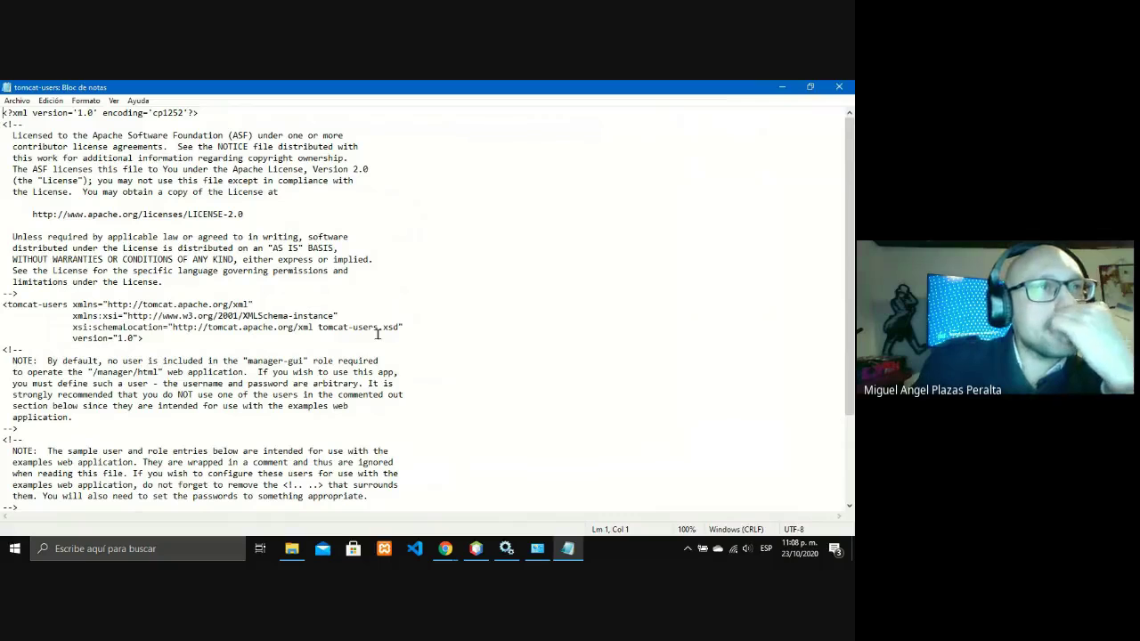
pyautogui.scroll(-1, 378, 333)
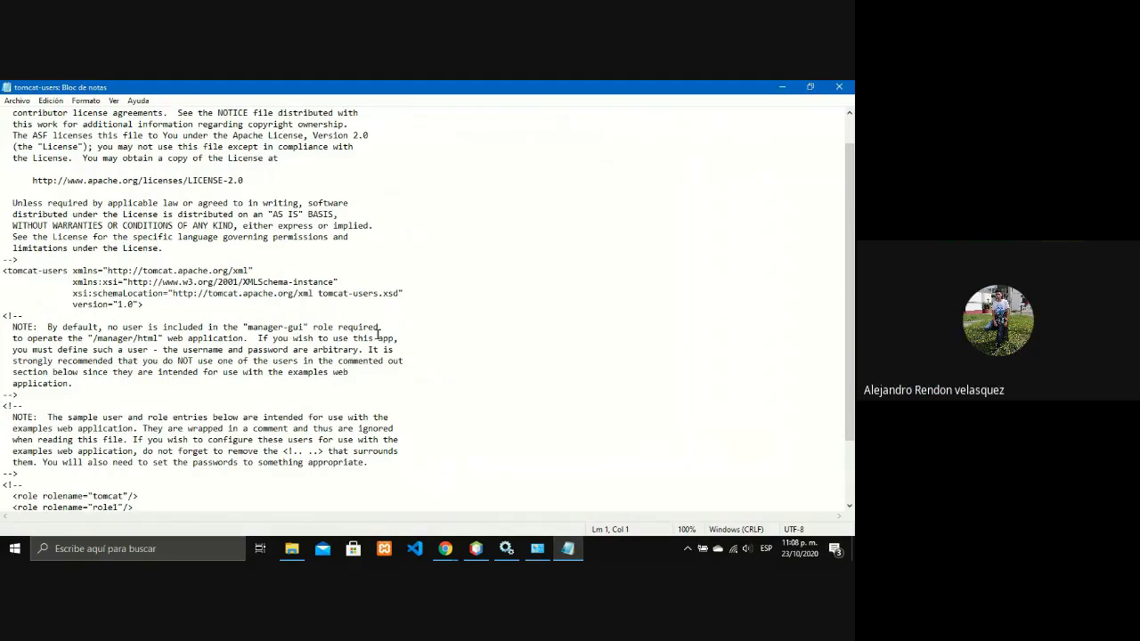
pyautogui.scroll(-2, 378, 333)
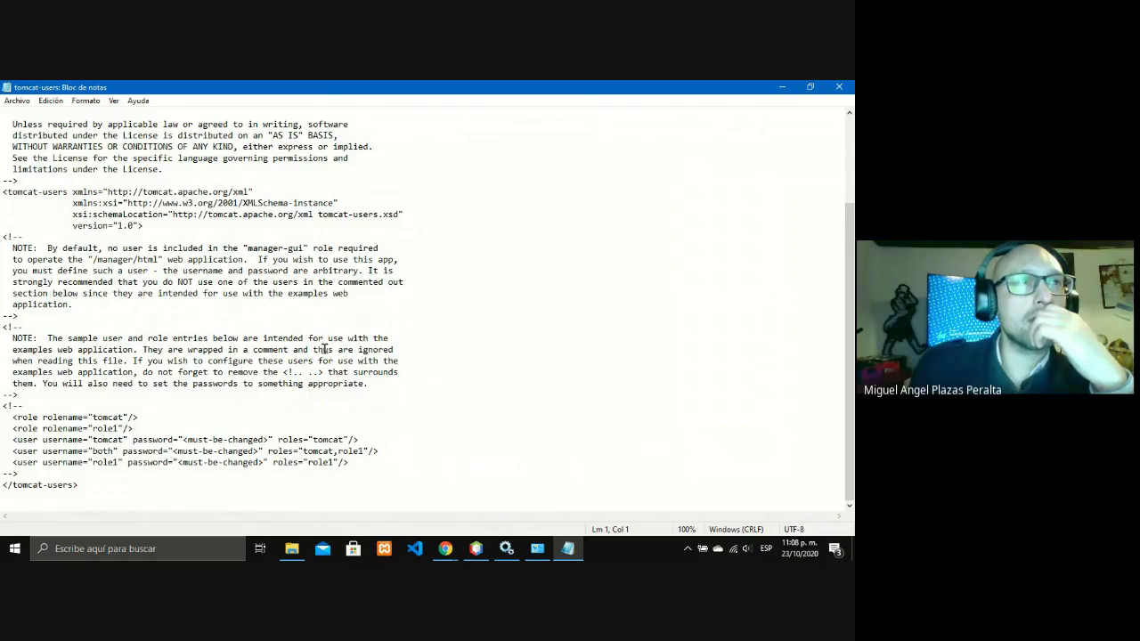
pyautogui.scroll(4, 325, 349)
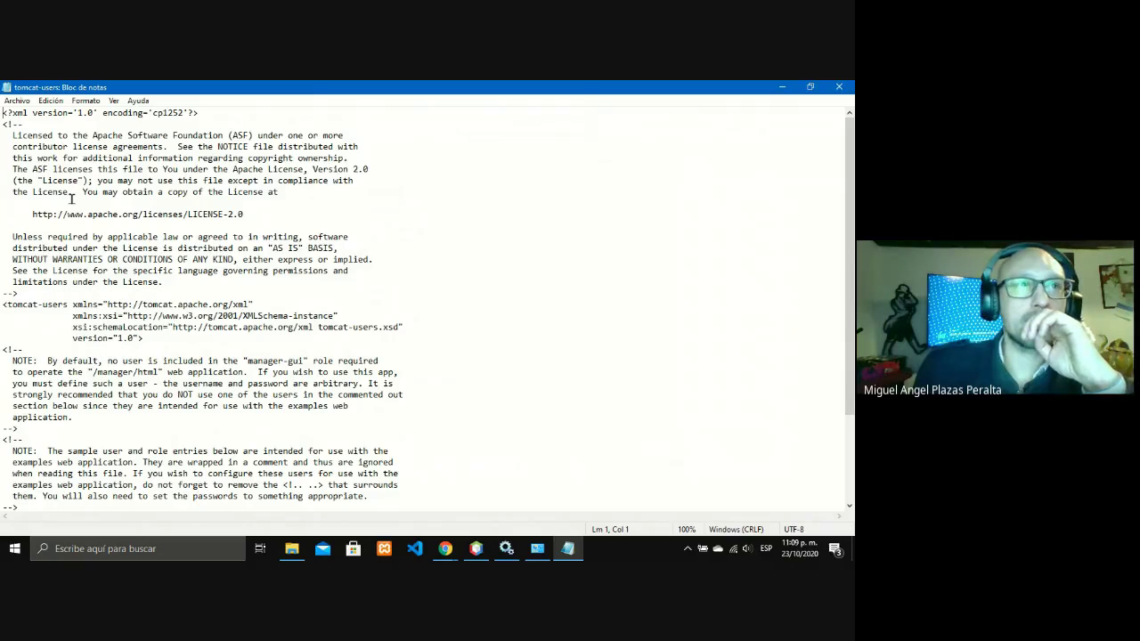
pyautogui.press('super+Right')
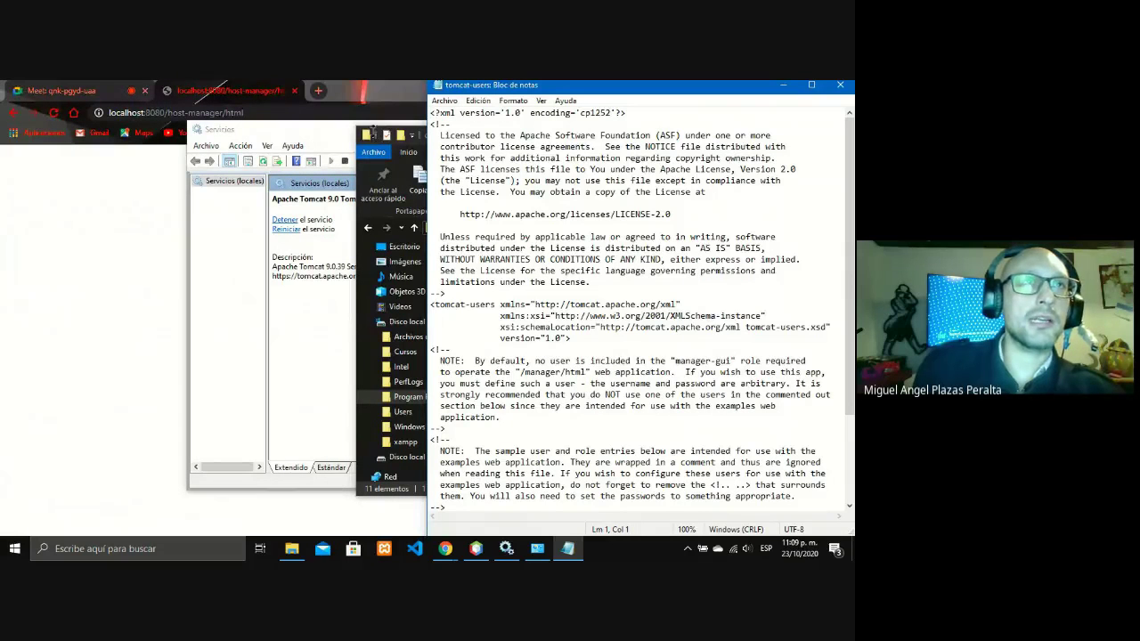
# - Move the conf folder window aside and snap Chrome to the left half beside Notepad
pyautogui.click(367, 178)
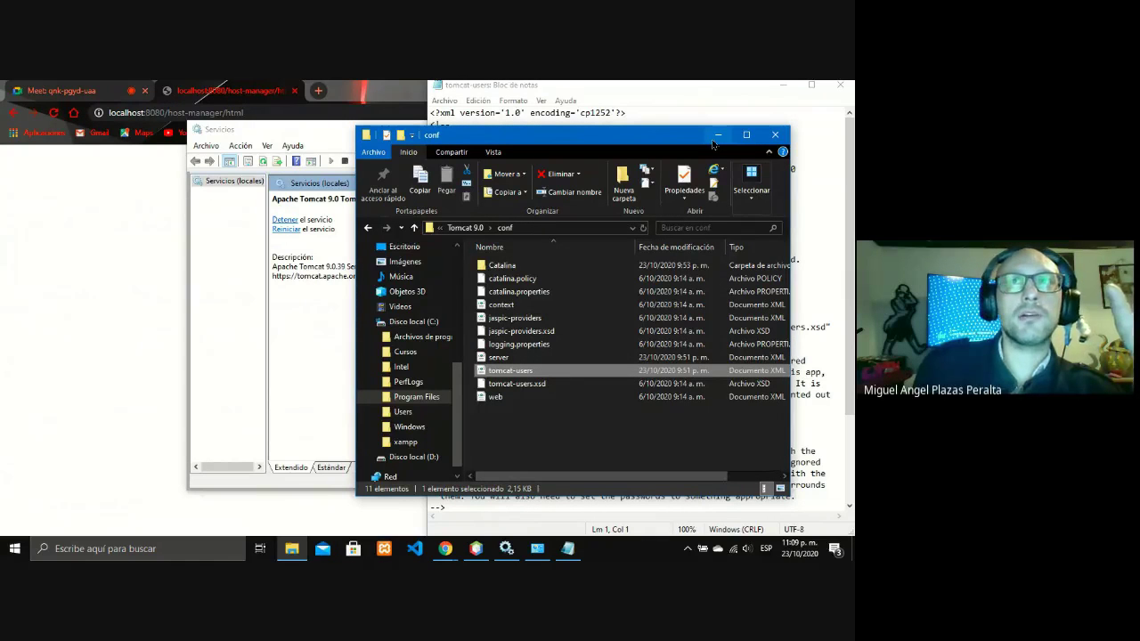
pyautogui.click(718, 135)
pyautogui.click(250, 87)
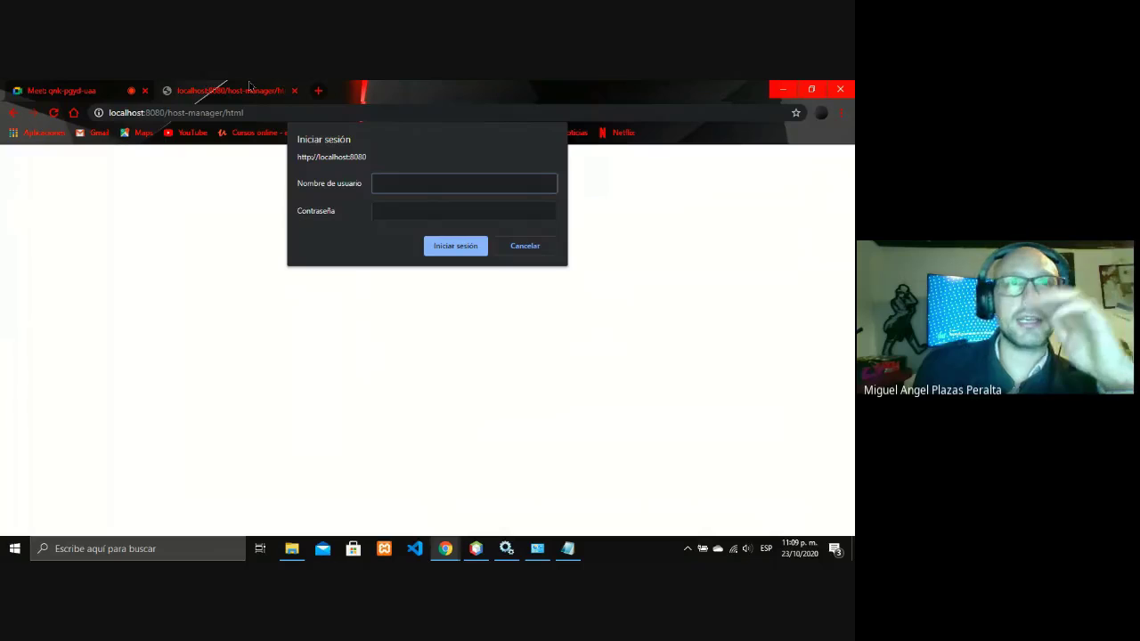
pyautogui.press('super+Left')
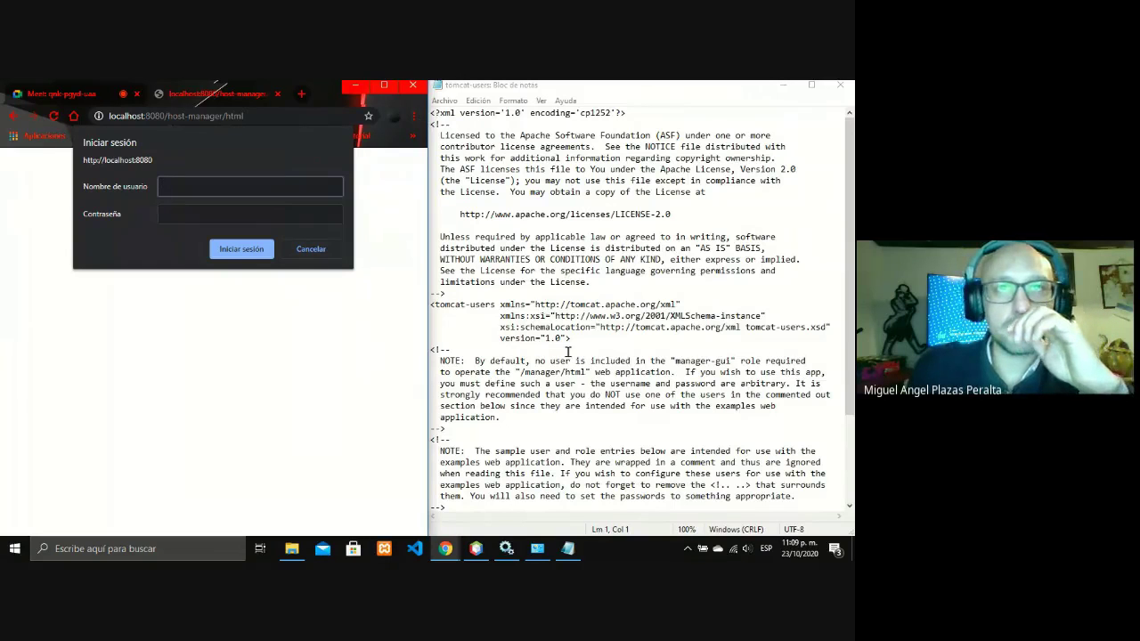
# - Enter the tomcat user name and the account password in the host-manager sign-in prompt
pyautogui.scroll(-4, 571, 354)
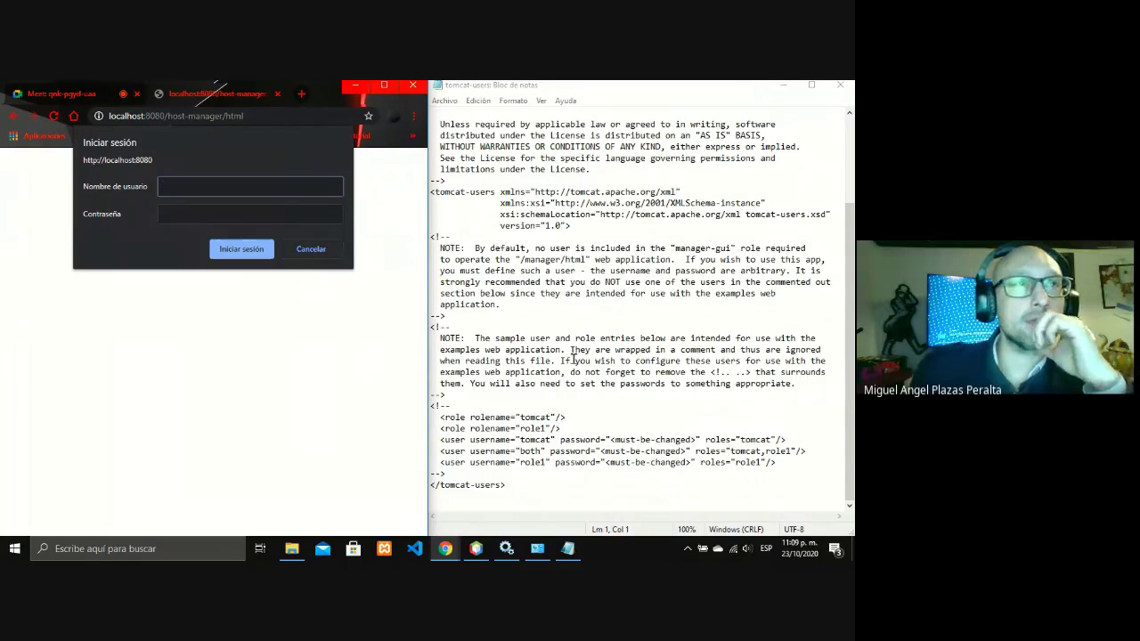
pyautogui.write('to')
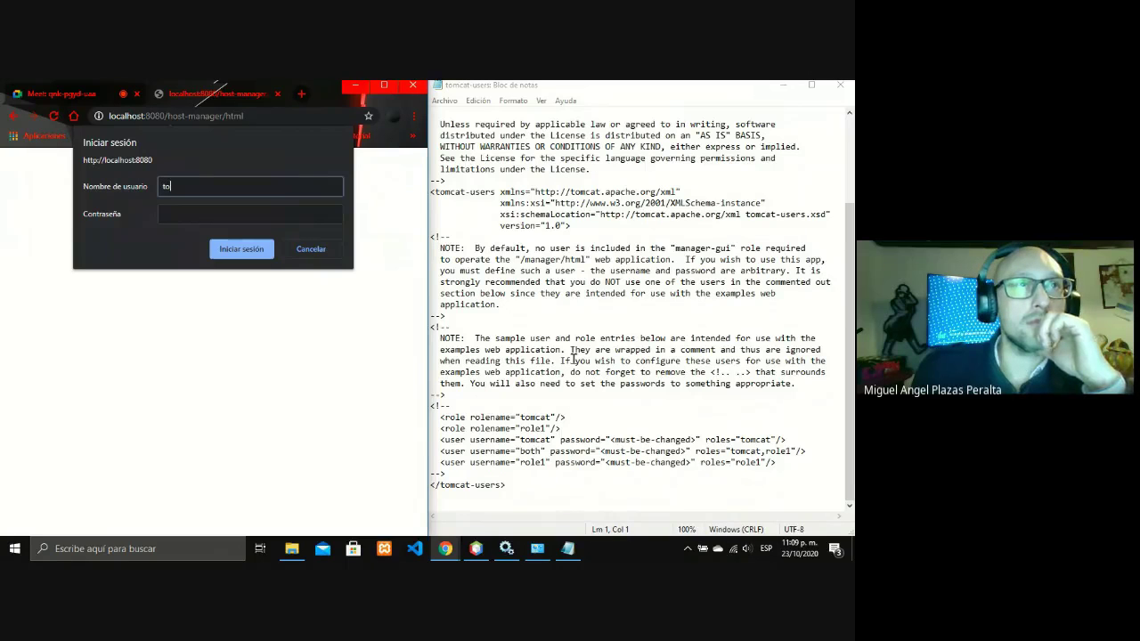
pyautogui.write('mcat')
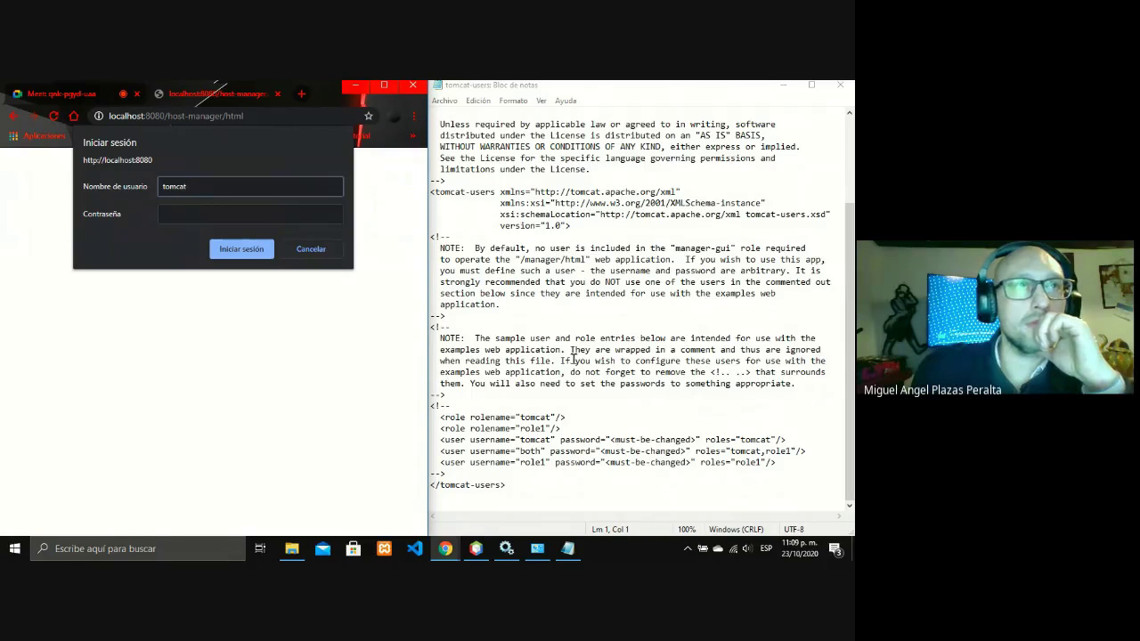
pyautogui.press('Tab')
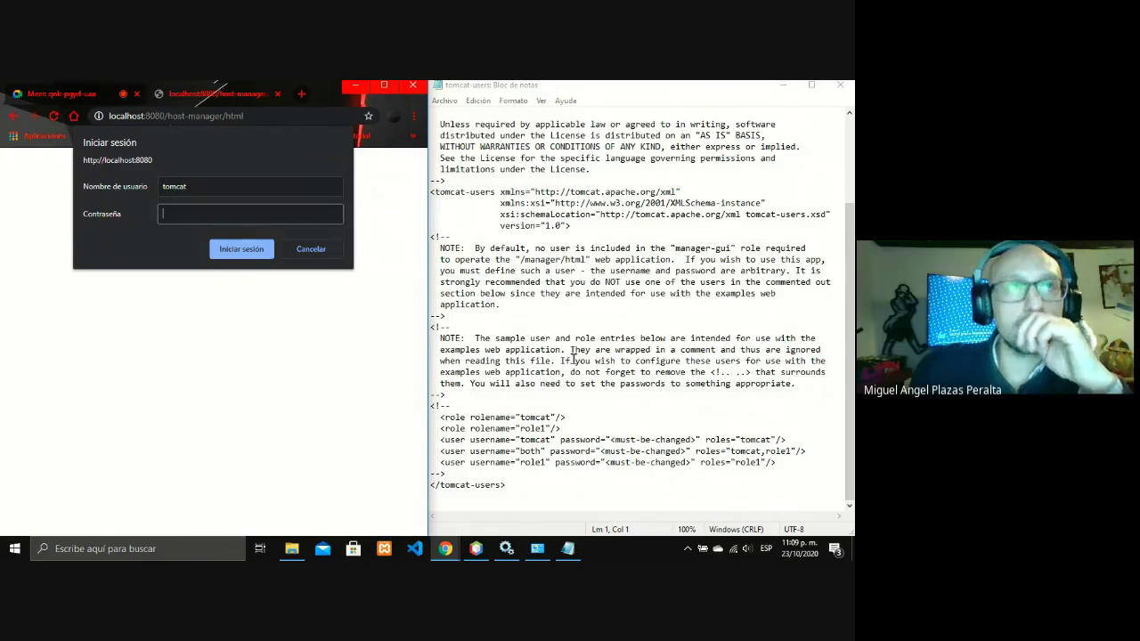
pyautogui.write('t')
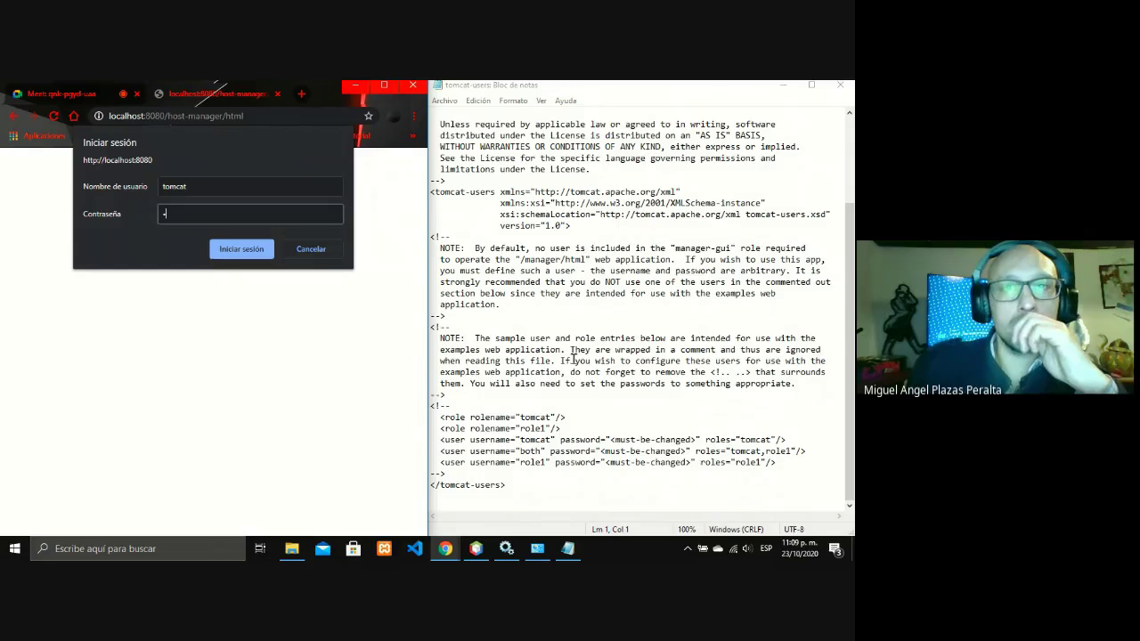
pyautogui.press('BackSpace')
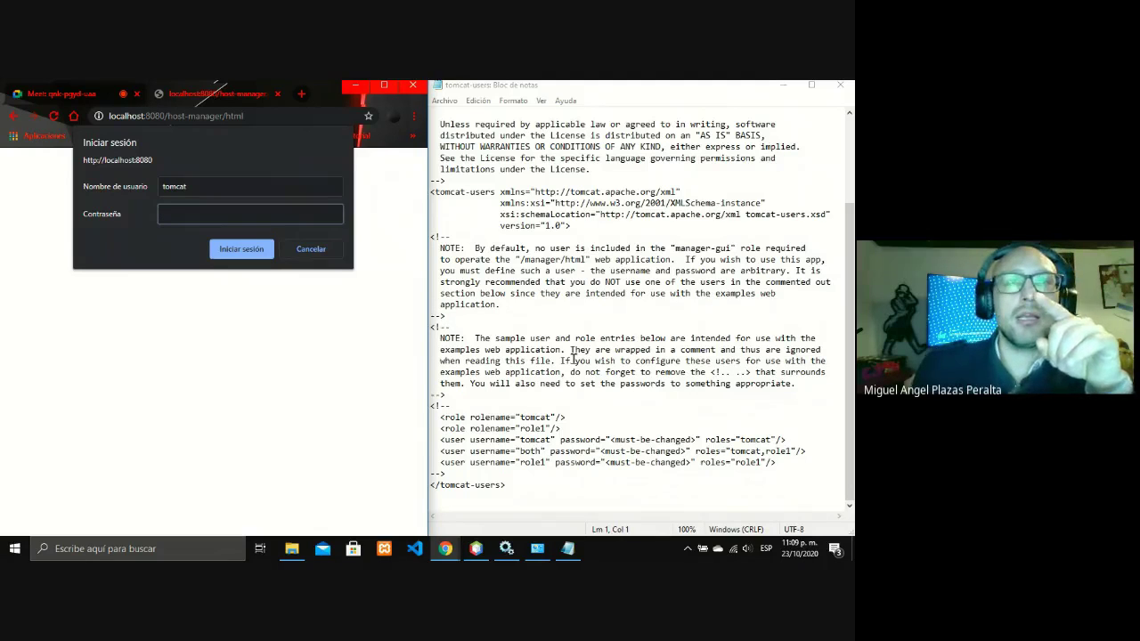
pyautogui.write('1234')
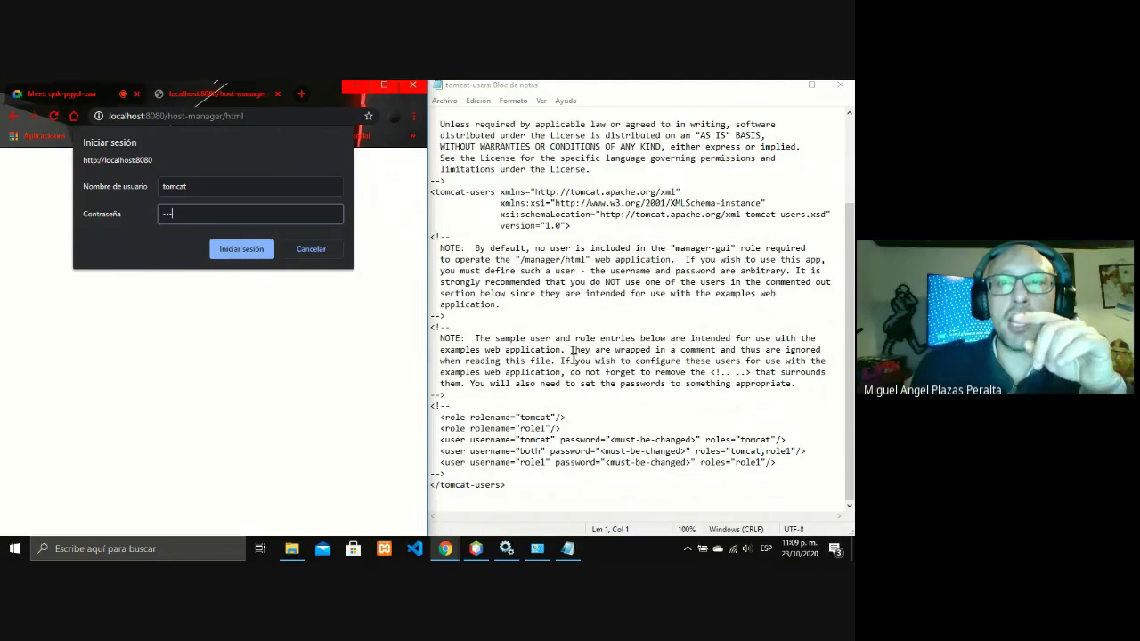
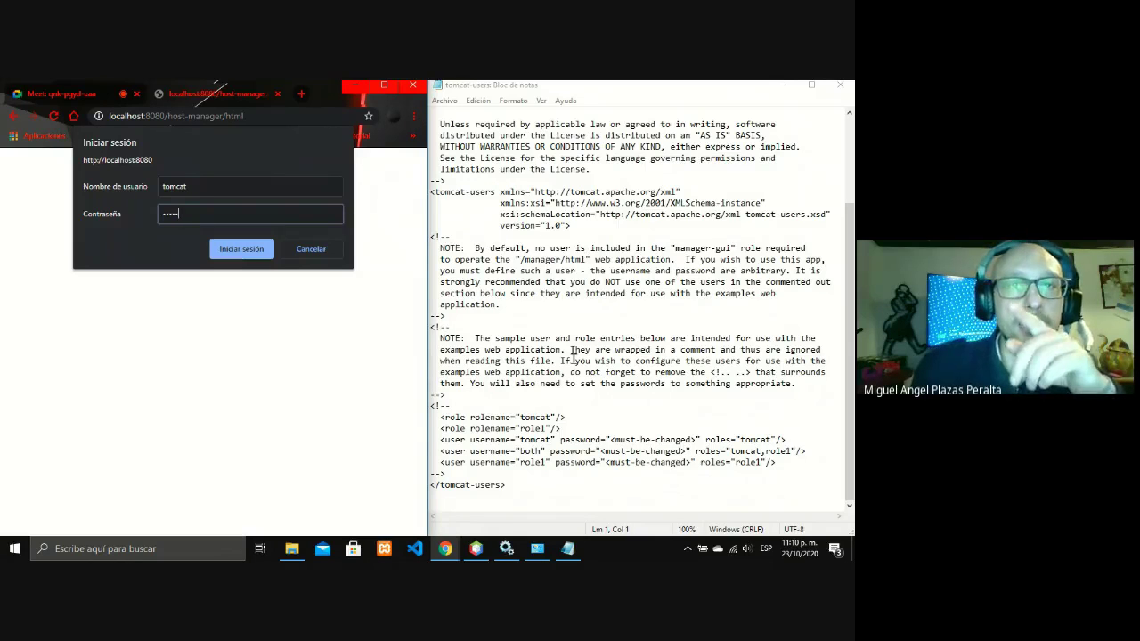
# - Re-enter the tomcat user's password and submit, then retry signing in with the tomcat username
pyautogui.press('BackSpace')
pyautogui.press('BackSpace')
pyautogui.press('BackSpace')
pyautogui.press('BackSpace')
pyautogui.press('BackSpace')
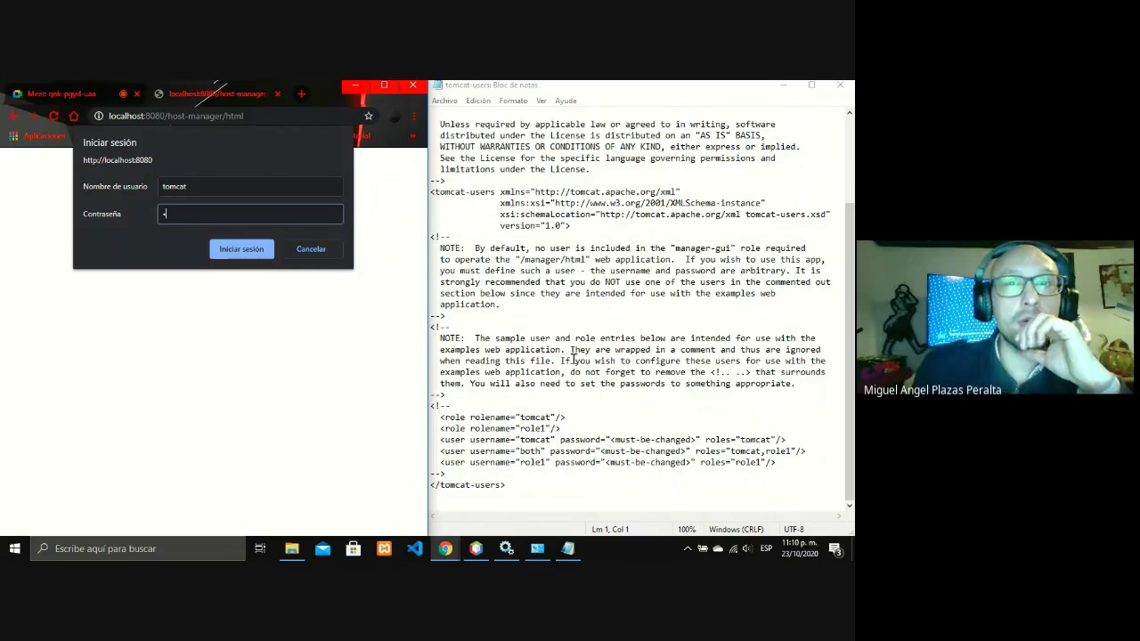
pyautogui.write('tomc')
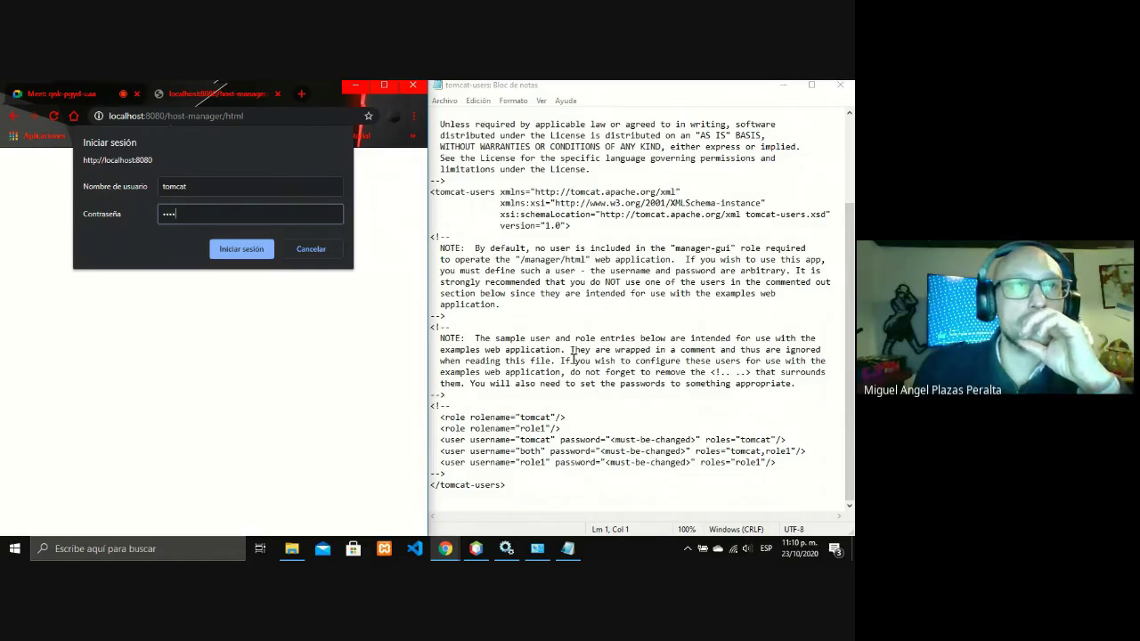
pyautogui.write('a')
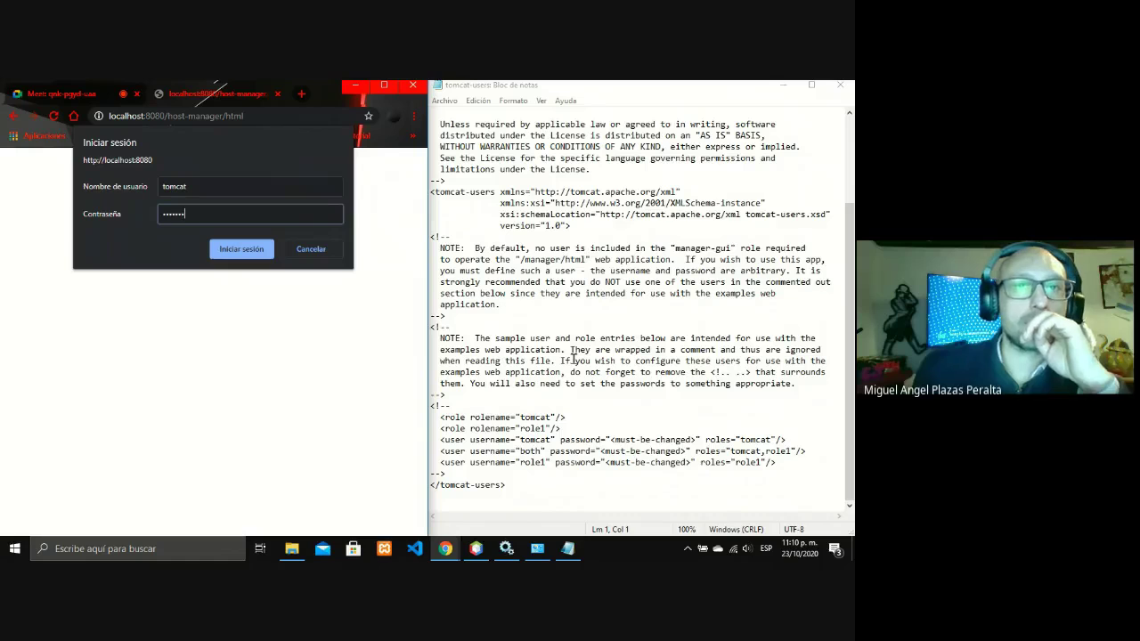
pyautogui.write('t')
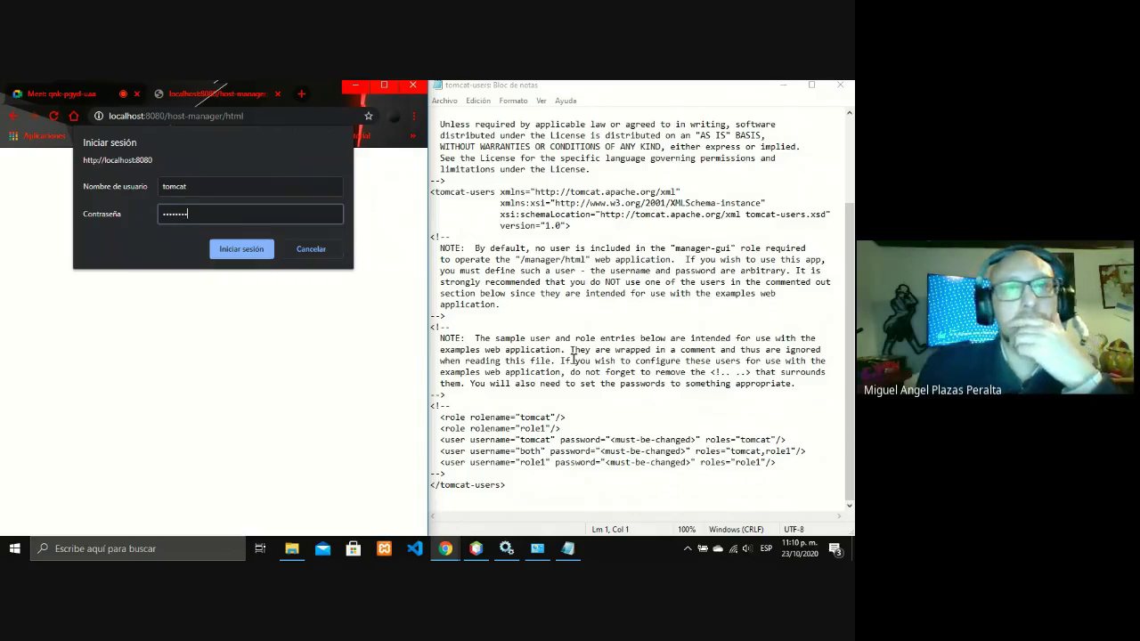
pyautogui.write('12345')
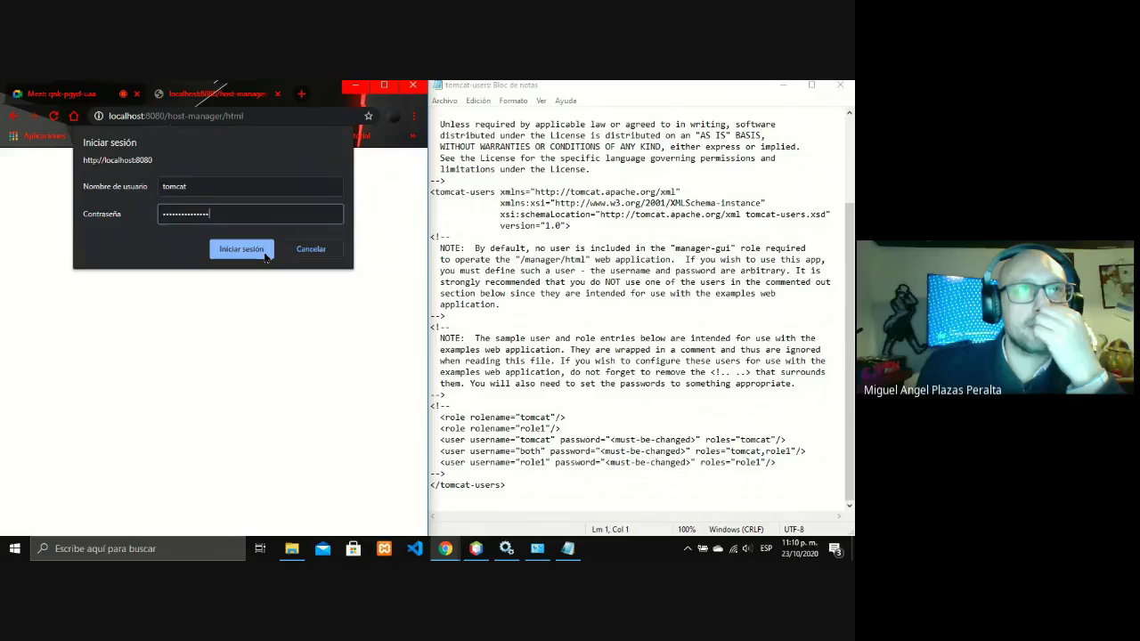
pyautogui.click(262, 257)
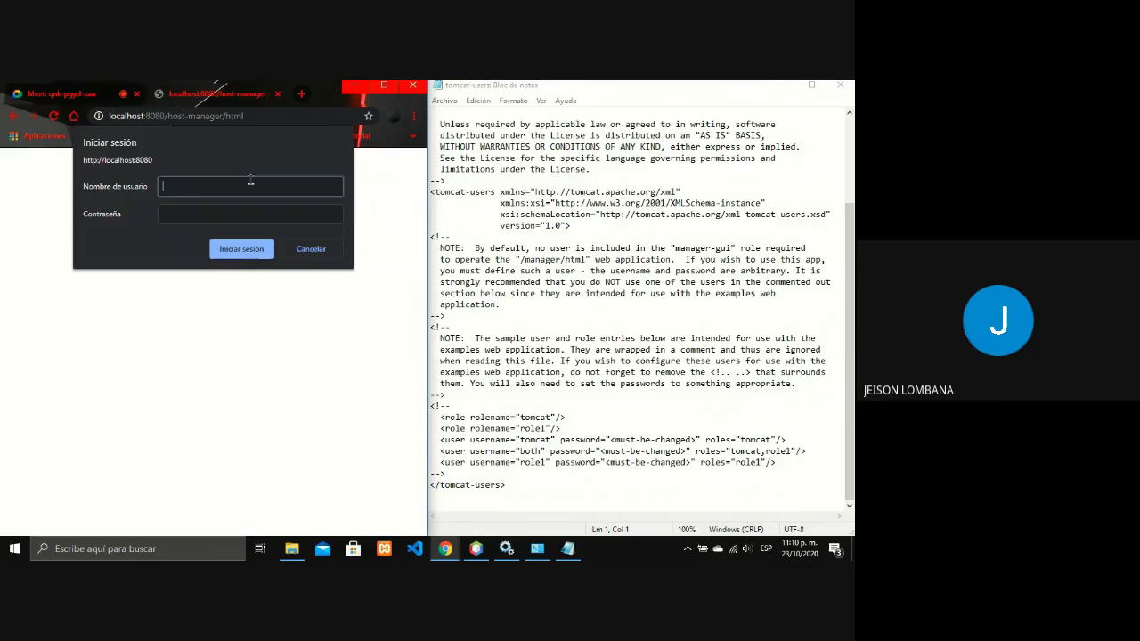
pyautogui.write('tomc')
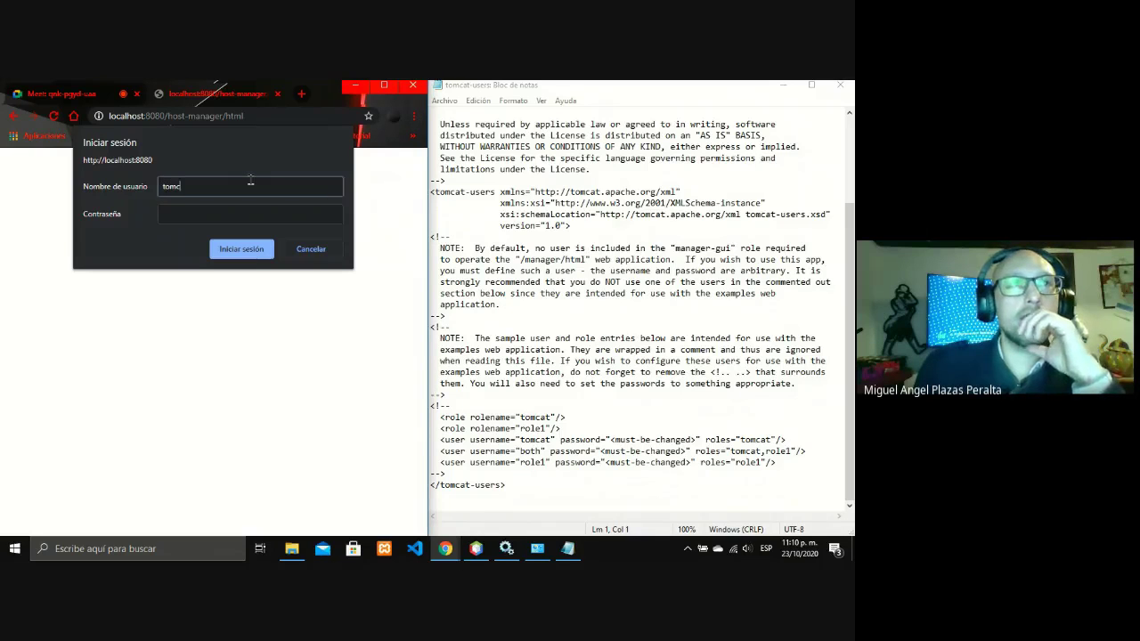
pyautogui.write('at')
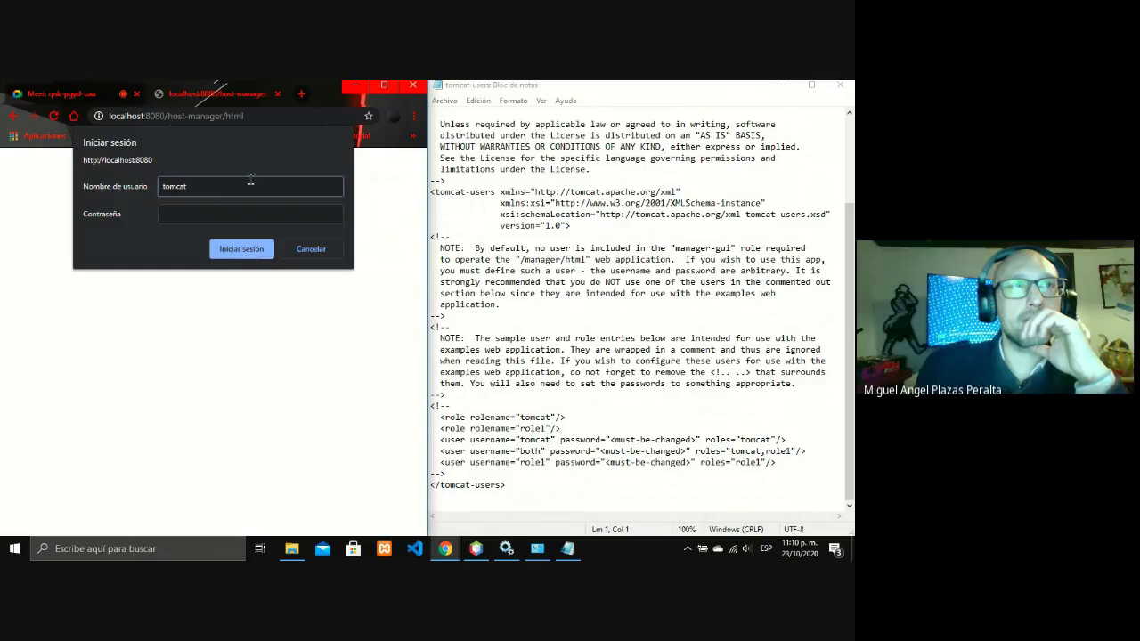
pyautogui.click(232, 253)
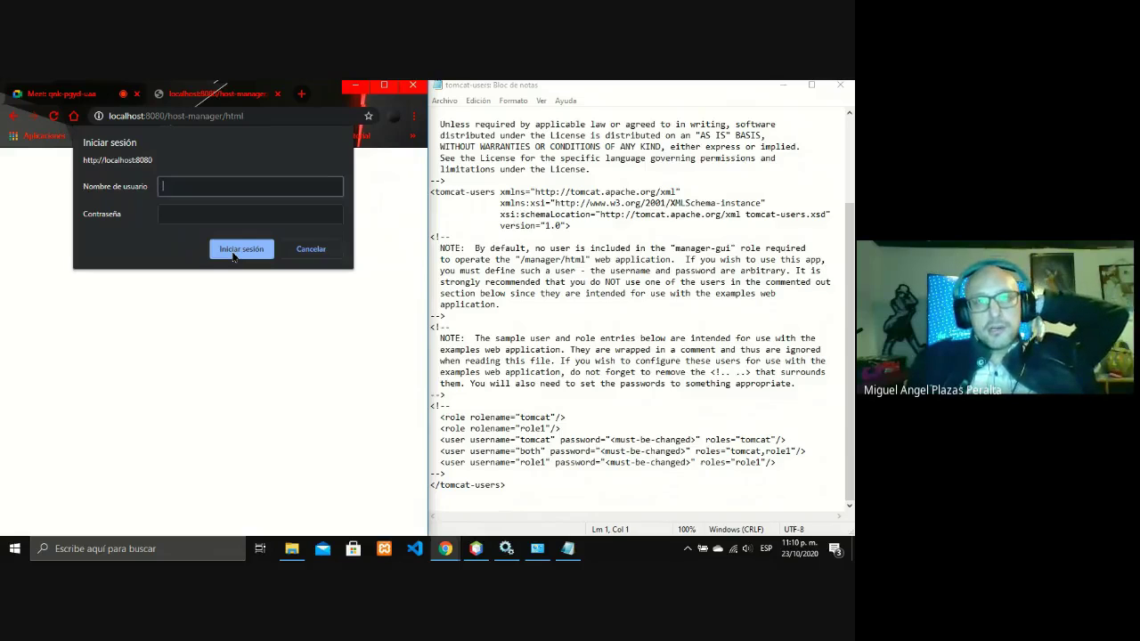
pyautogui.write('role1')
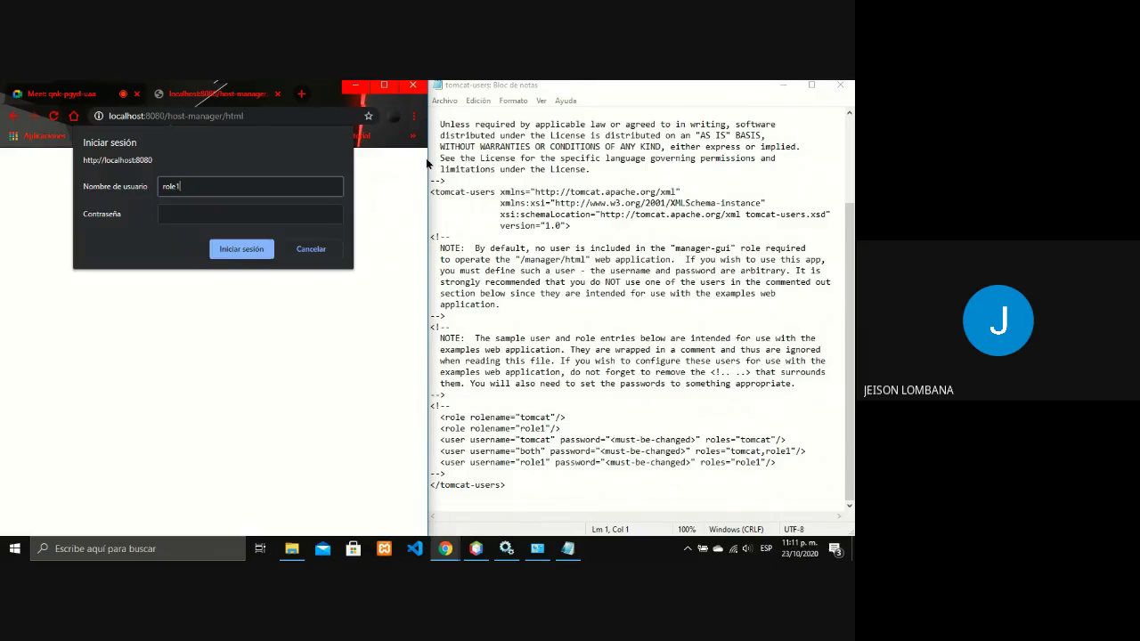
# - Minimize Chrome and Notepad, then restore Chrome on the Google Meet call tab
pyautogui.click(359, 91)
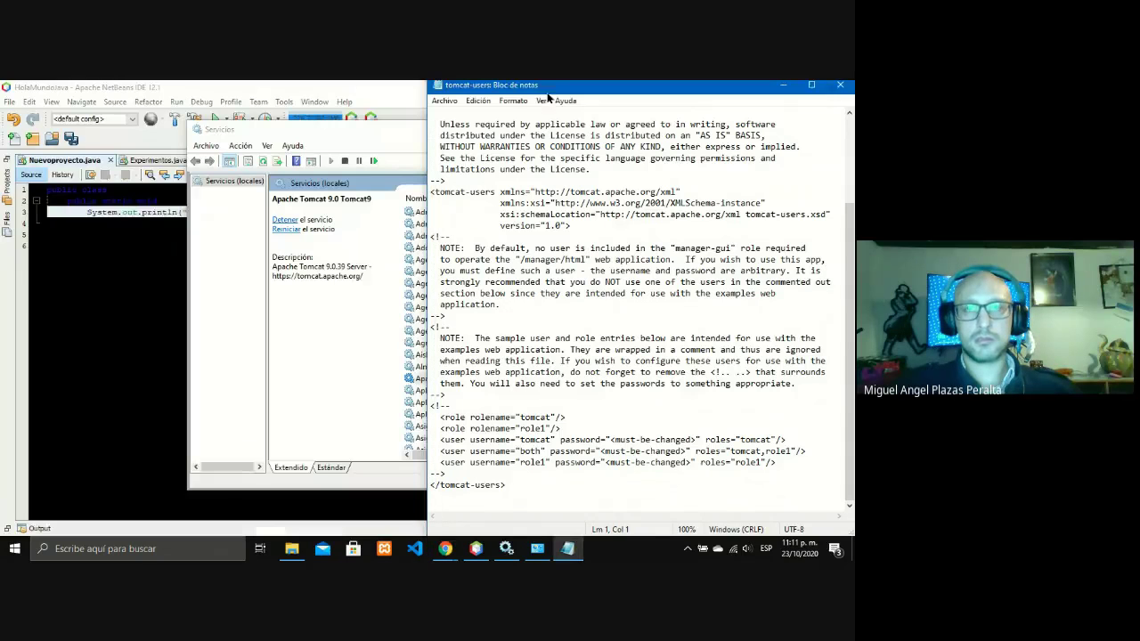
pyautogui.click(783, 85)
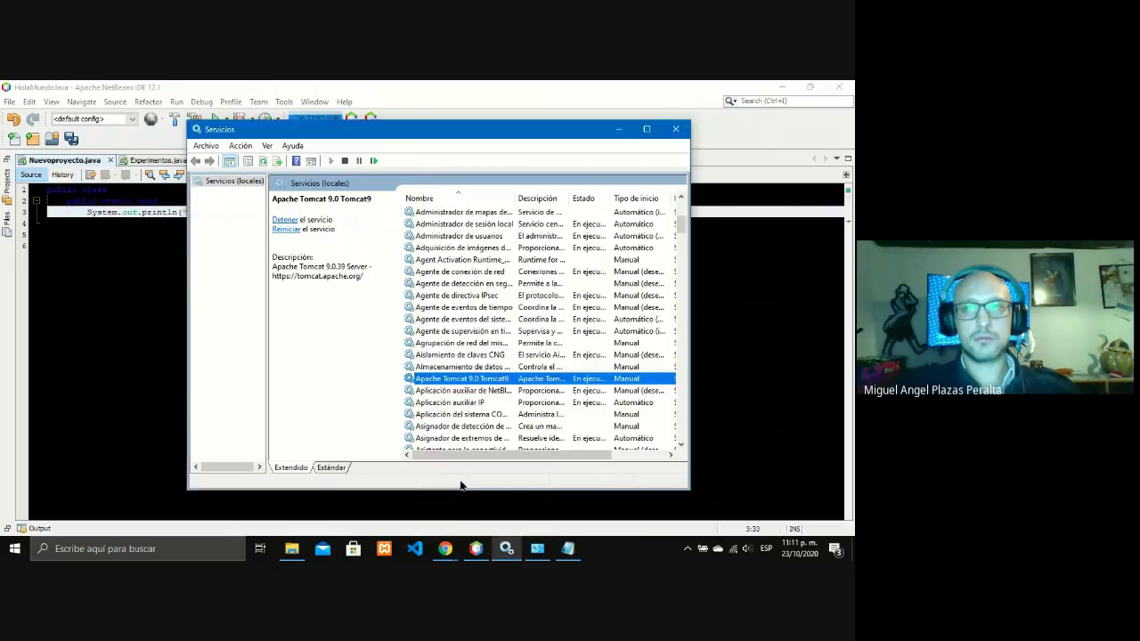
pyautogui.moveTo(445, 545)
pyautogui.click(392, 494)
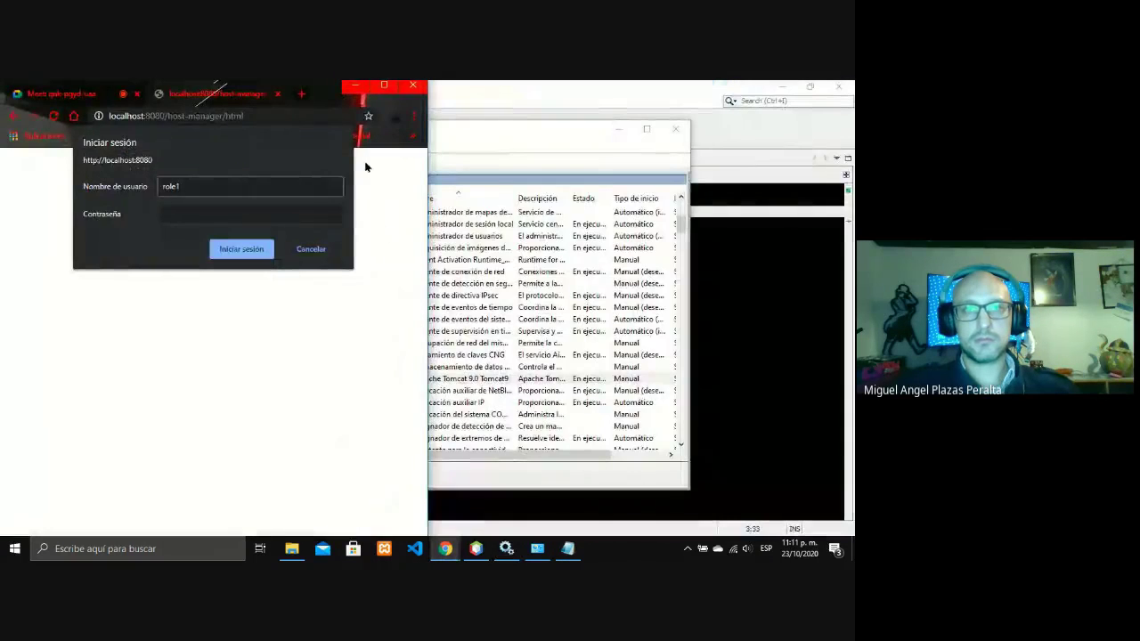
pyautogui.click(77, 93)
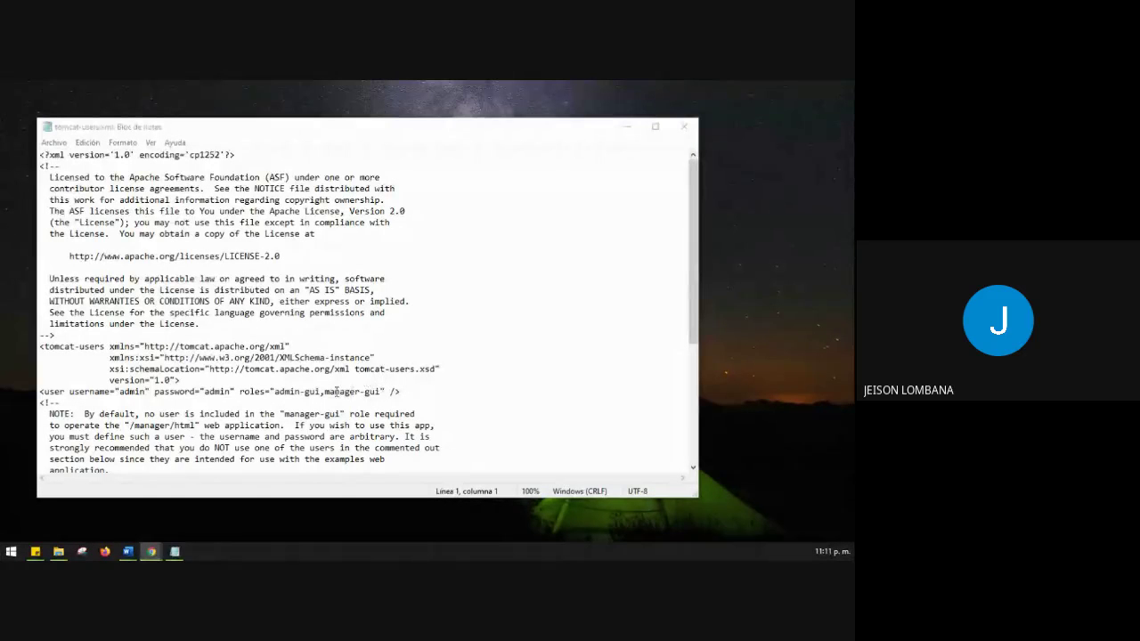
# - Select the full admin user line with roles admin-gui,manager-gui in tomcat-users.xml
pyautogui.click(44, 347)
pyautogui.moveTo(40, 347); pyautogui.dragTo(97, 385)
pyautogui.click(98, 386)
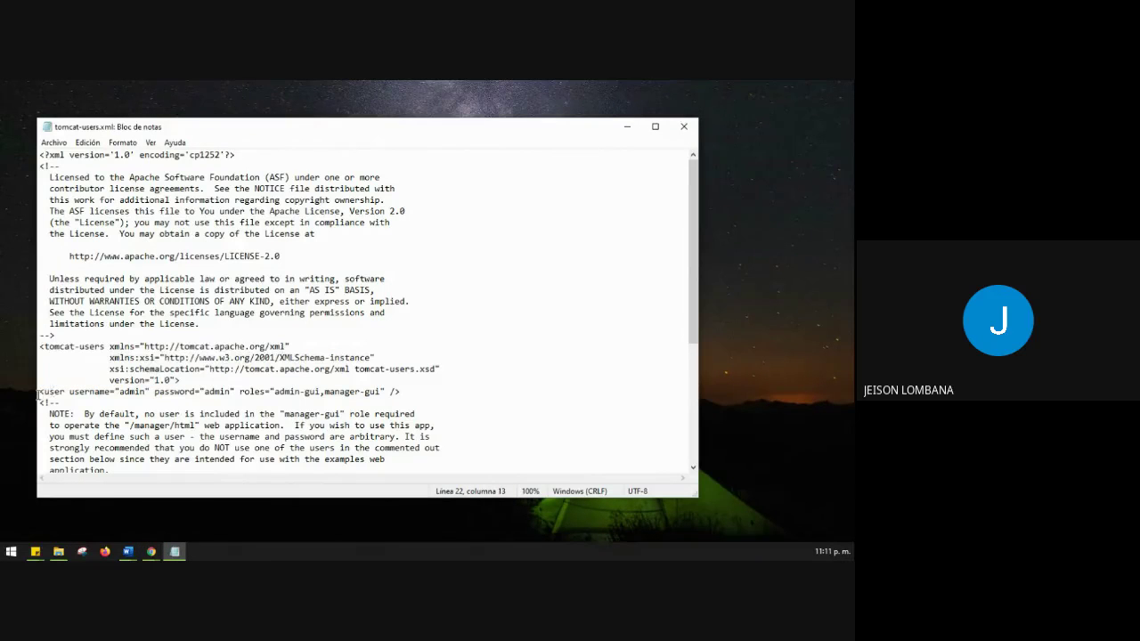
pyautogui.hotkey('shift', 'End')
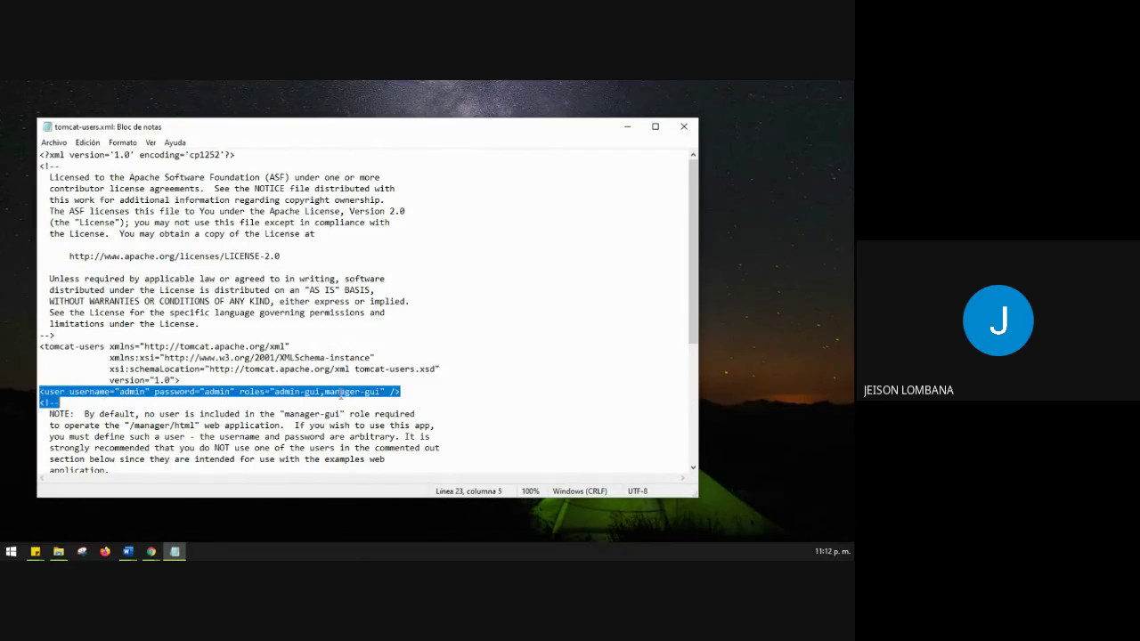
pyautogui.doubleClick(122, 394)
pyautogui.doubleClick(208, 389)
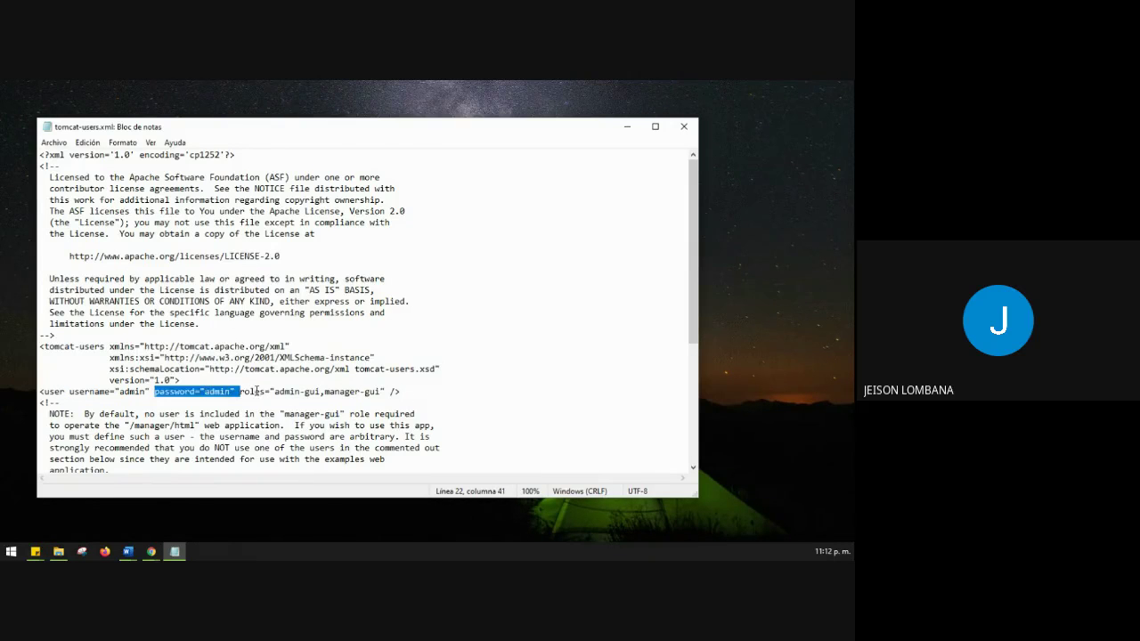
pyautogui.moveTo(279, 391); pyautogui.dragTo(382, 392)
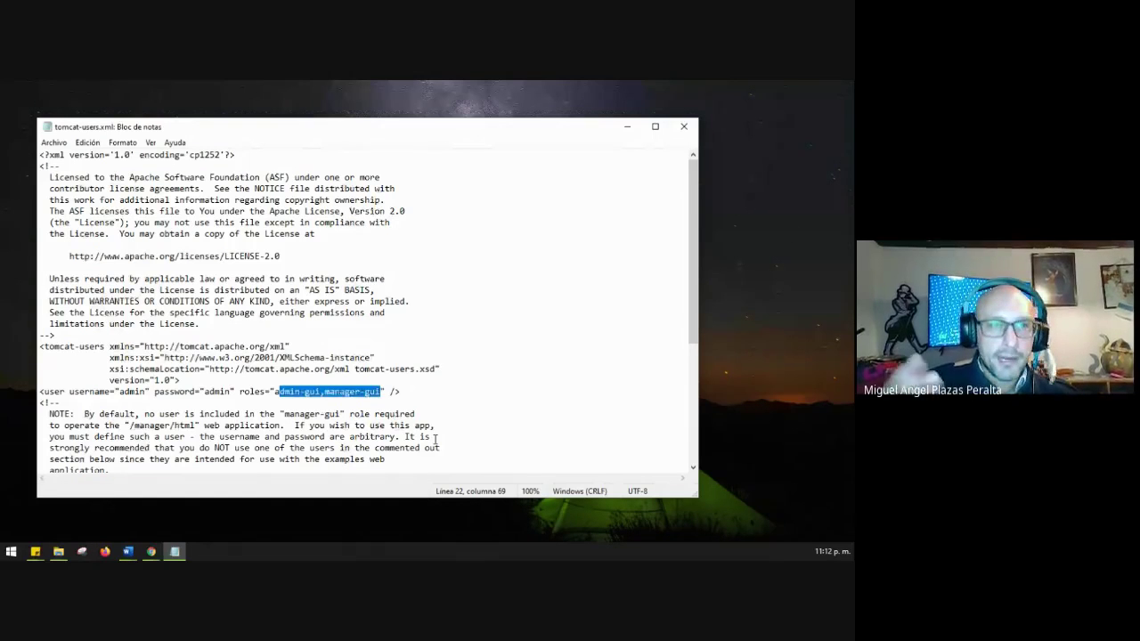
pyautogui.scroll(-6, 434, 382)
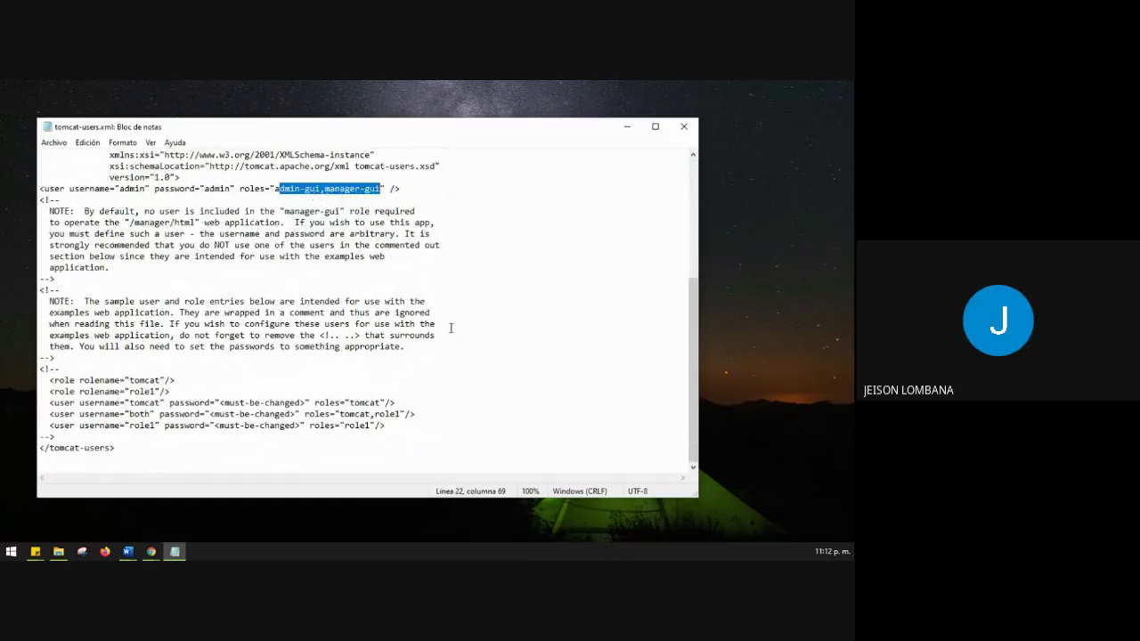
pyautogui.click(407, 189)
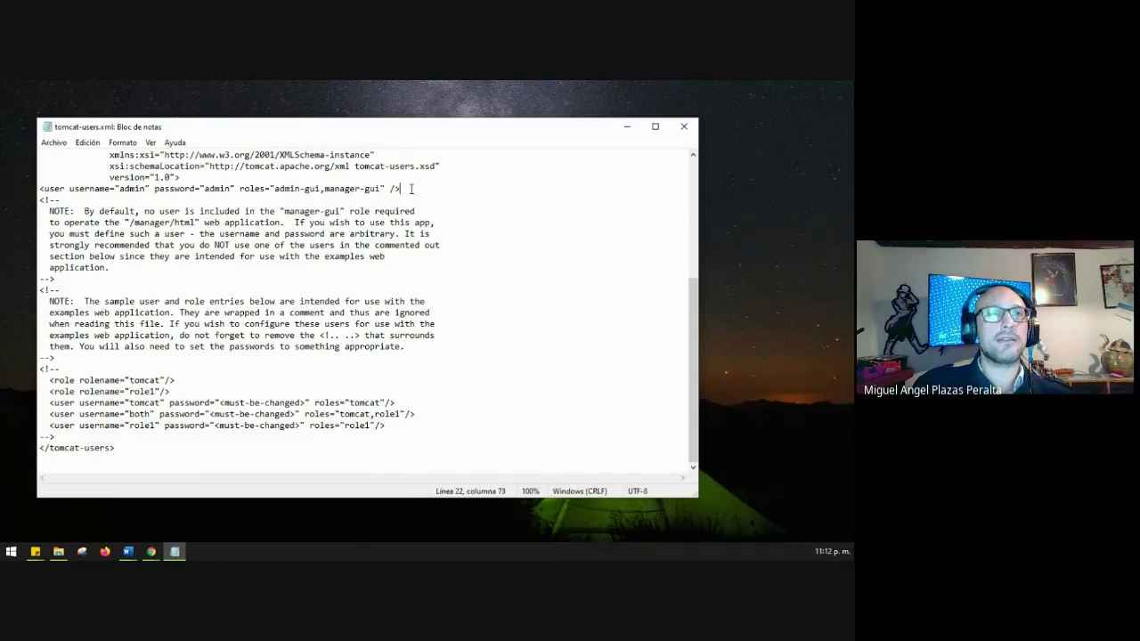
pyautogui.moveTo(400, 189); pyautogui.dragTo(32, 188)
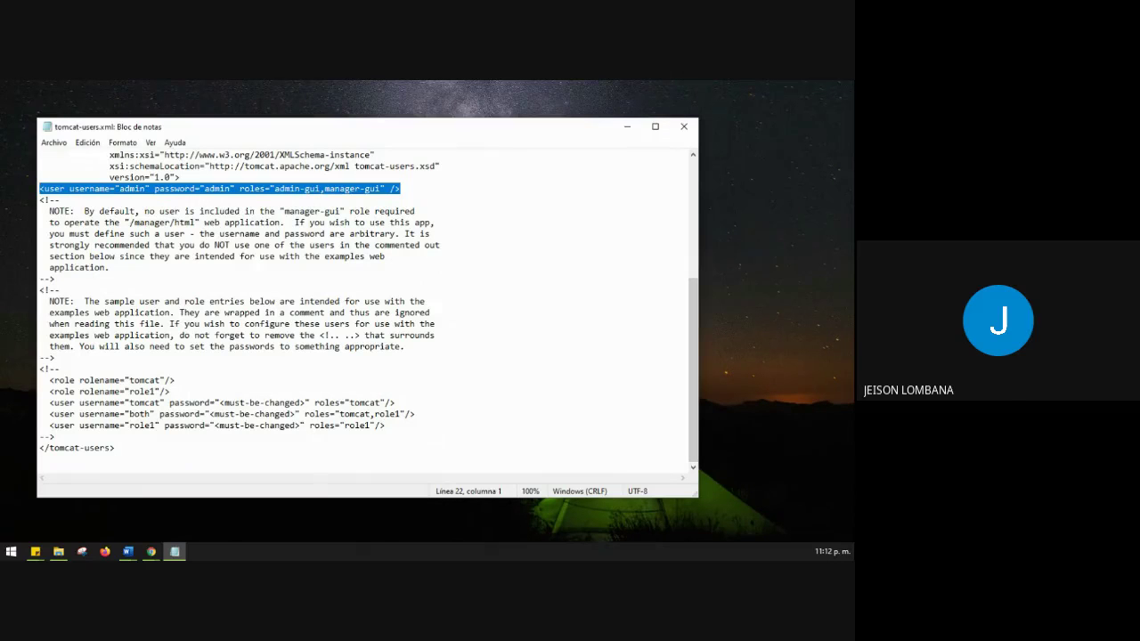
pyautogui.hotkey('alt', 'Tab')
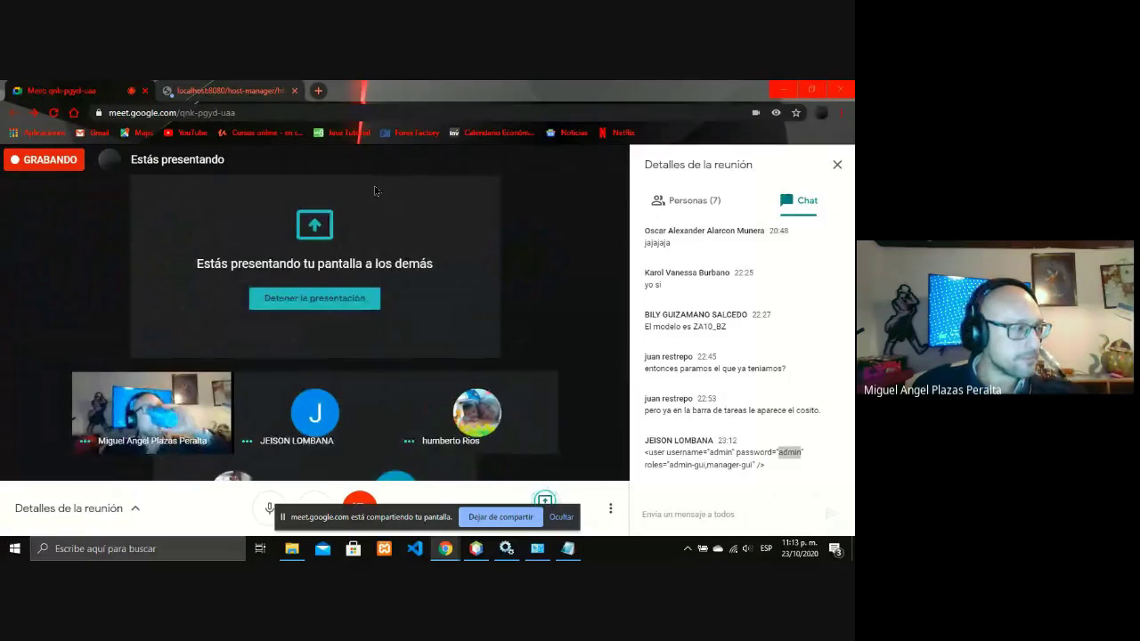
# - Return to the Host Manager tab, clear the username and cancel the login prompt
pyautogui.click(228, 88)
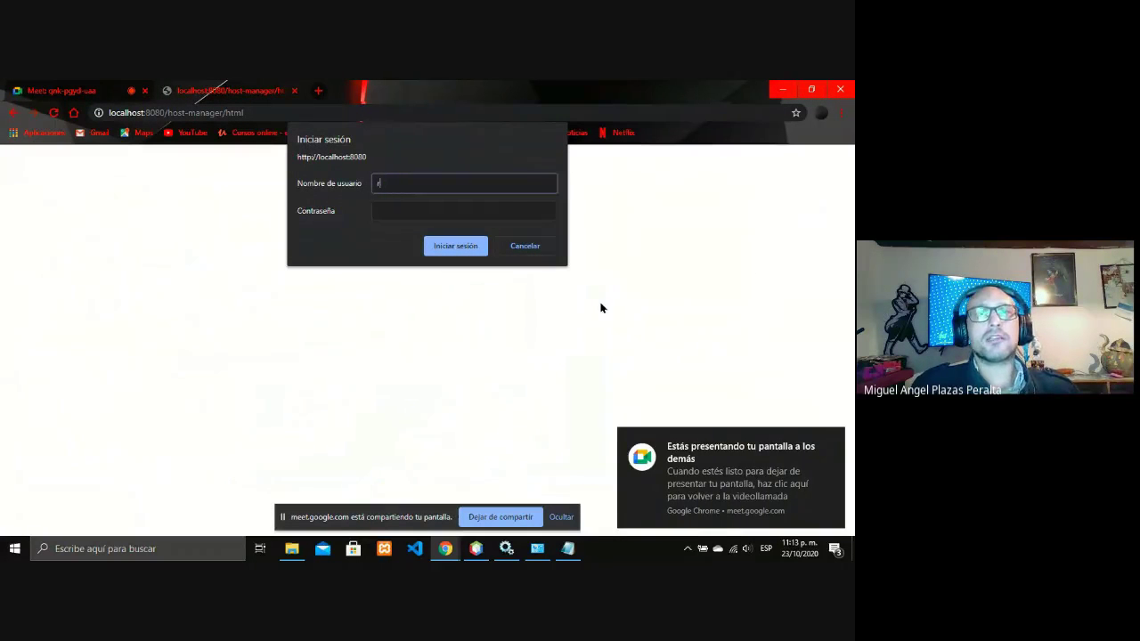
pyautogui.press('BackSpace')
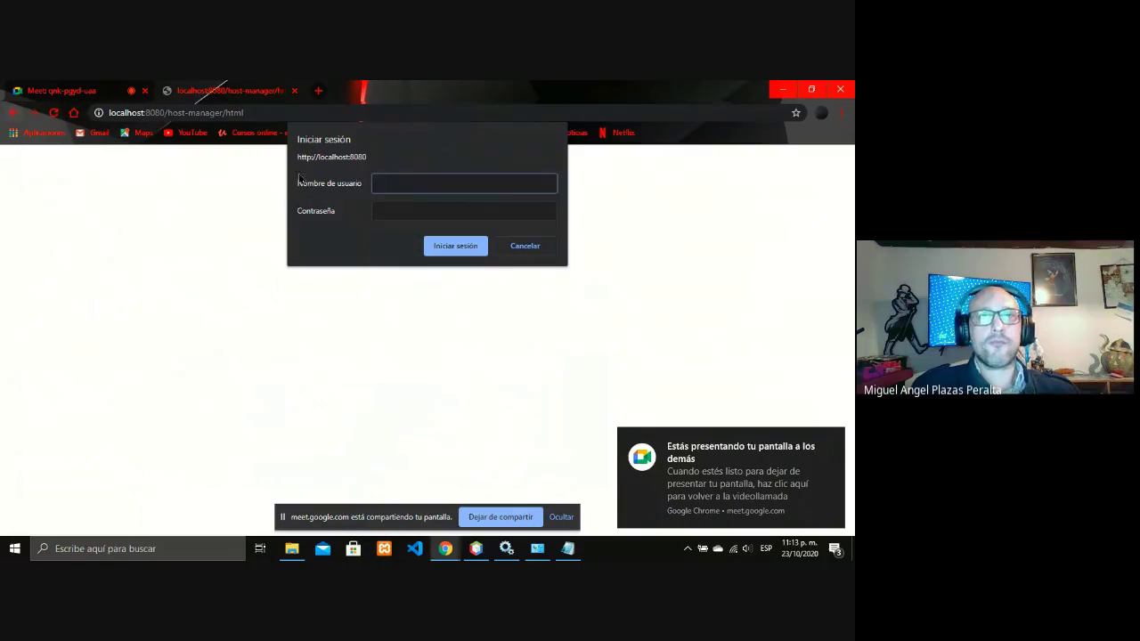
pyautogui.click(525, 246)
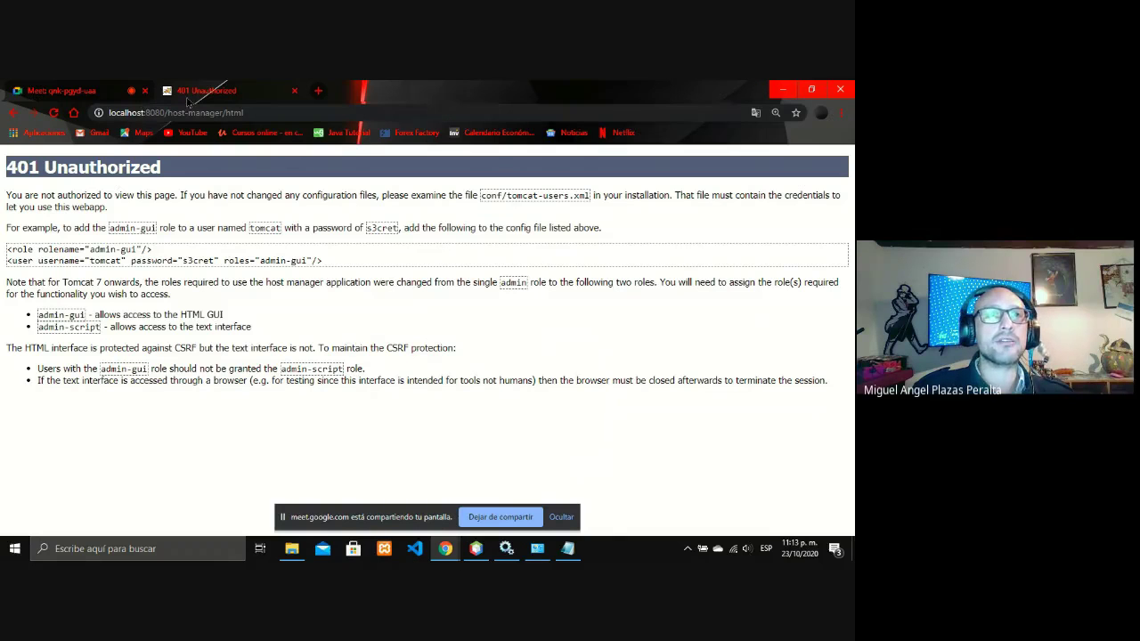
# - From the Tomcat welcome page, open Host Manager and submit the tomcat username
pyautogui.click(14, 118)
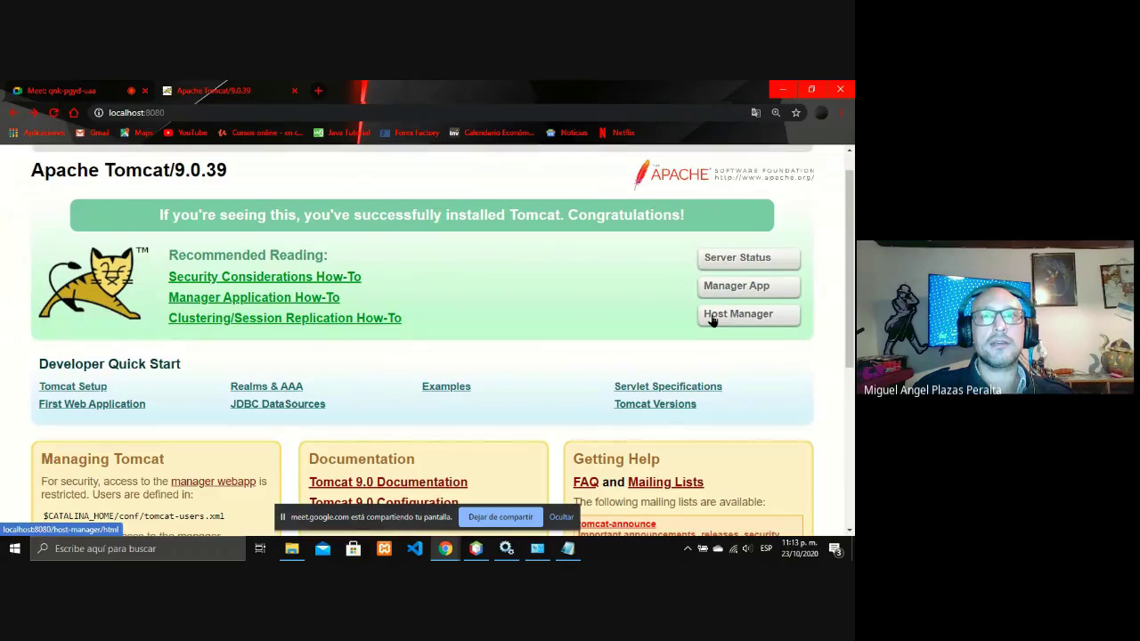
pyautogui.click(712, 317)
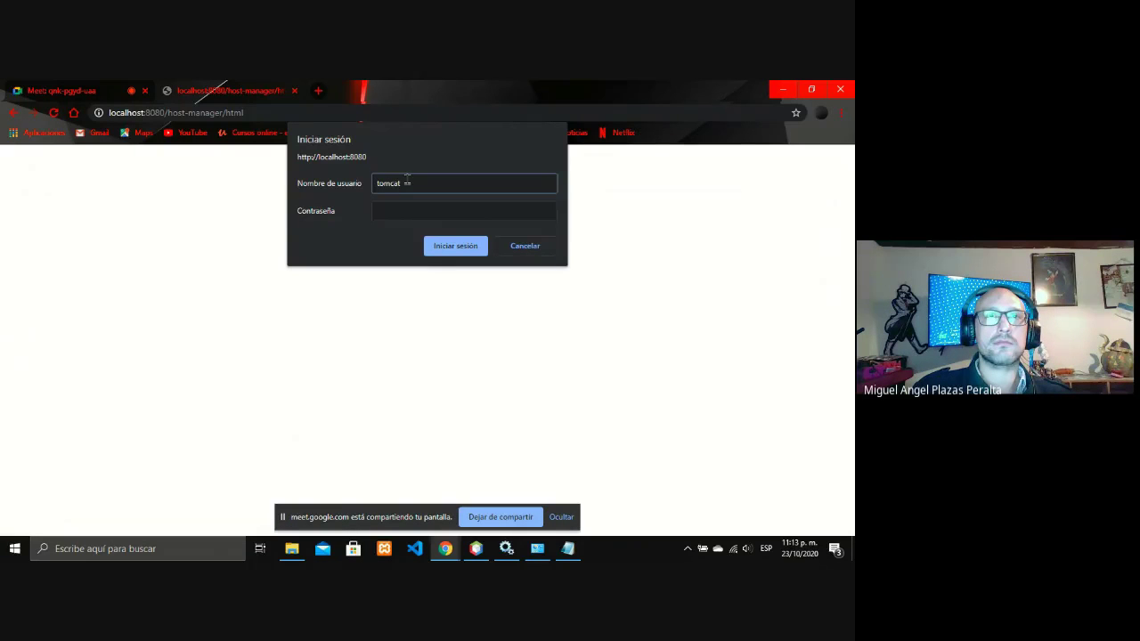
pyautogui.write('tomcat')
pyautogui.press('Tab')
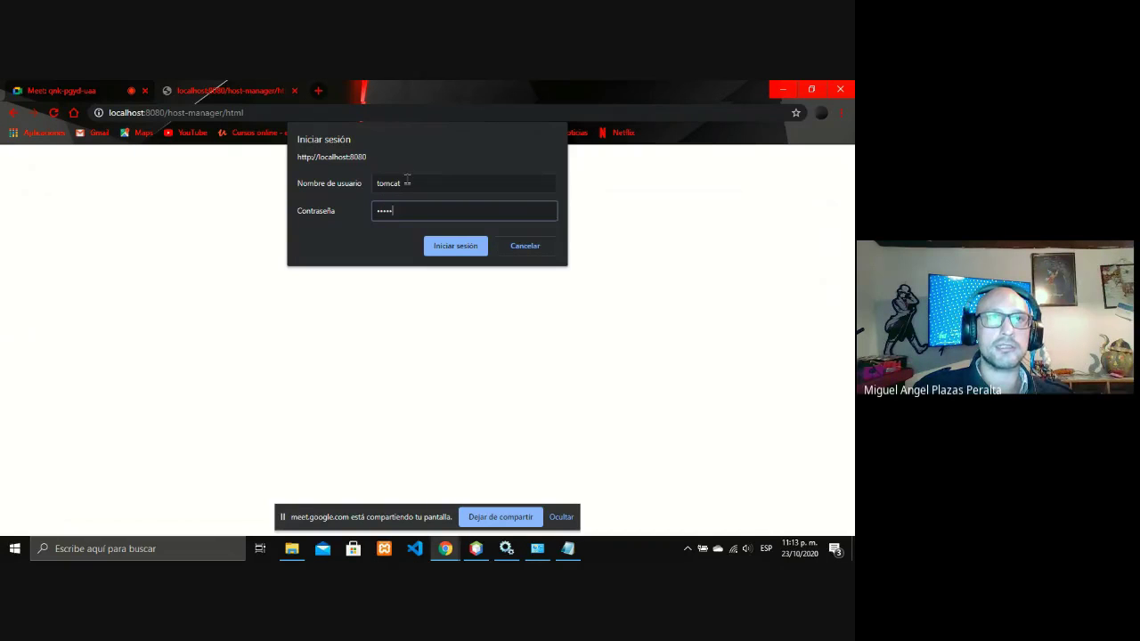
pyautogui.press('Return')
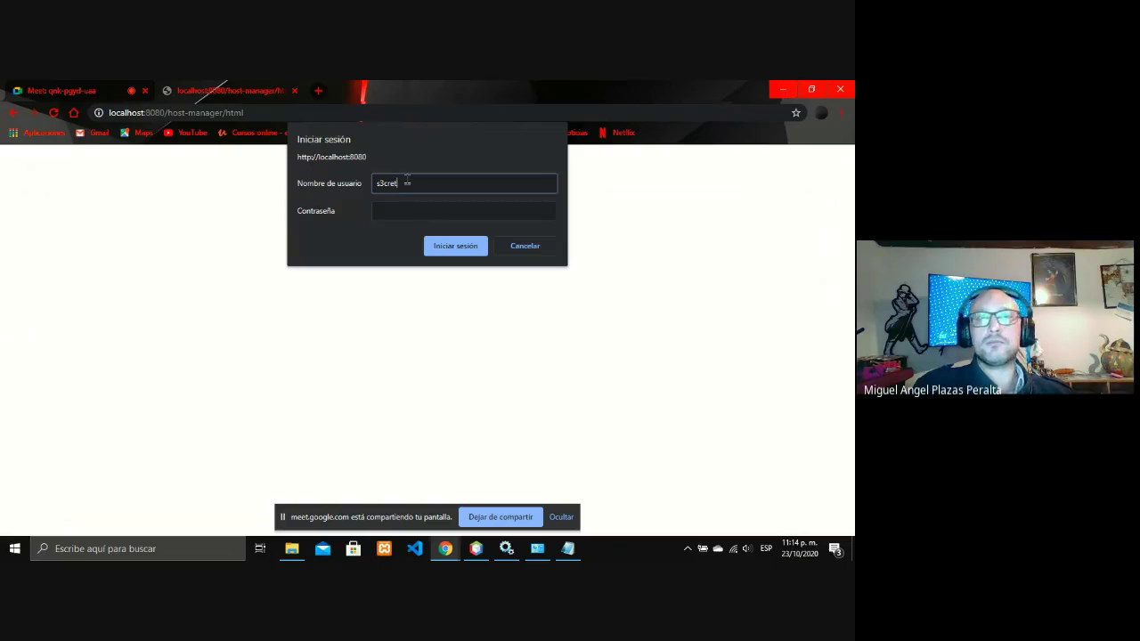
# - Retry the Host Manager sign-in as tomcat with a different password
pyautogui.press('BackSpace')
pyautogui.press('BackSpace')
pyautogui.press('BackSpace')
pyautogui.press('BackSpace')
pyautogui.press('BackSpace')
pyautogui.press('BackSpace')
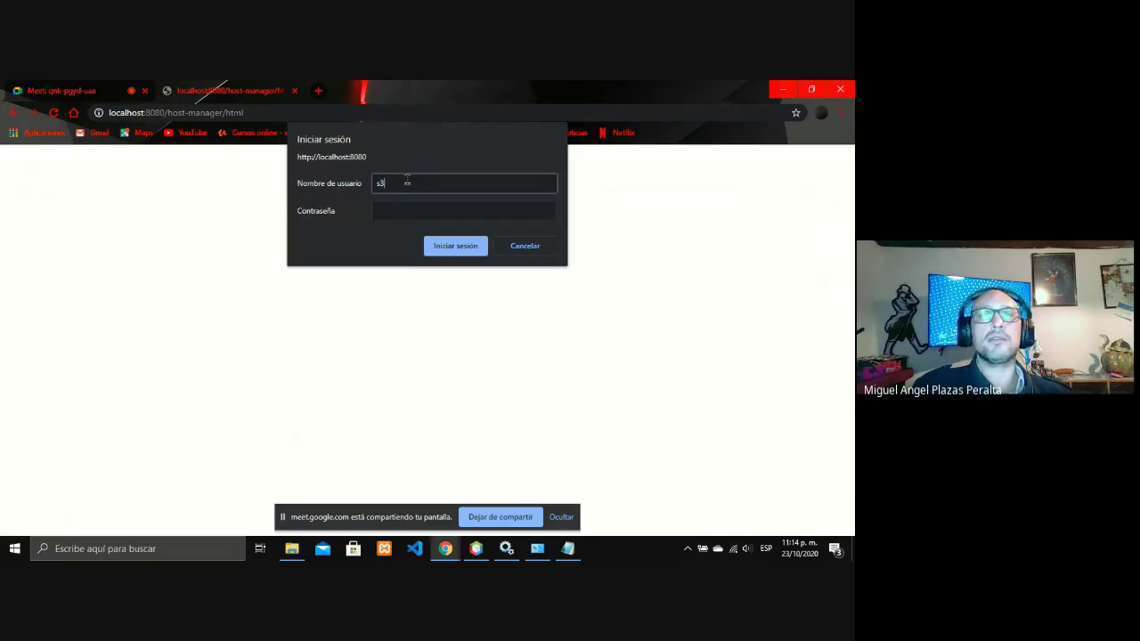
pyautogui.write('tomcat')
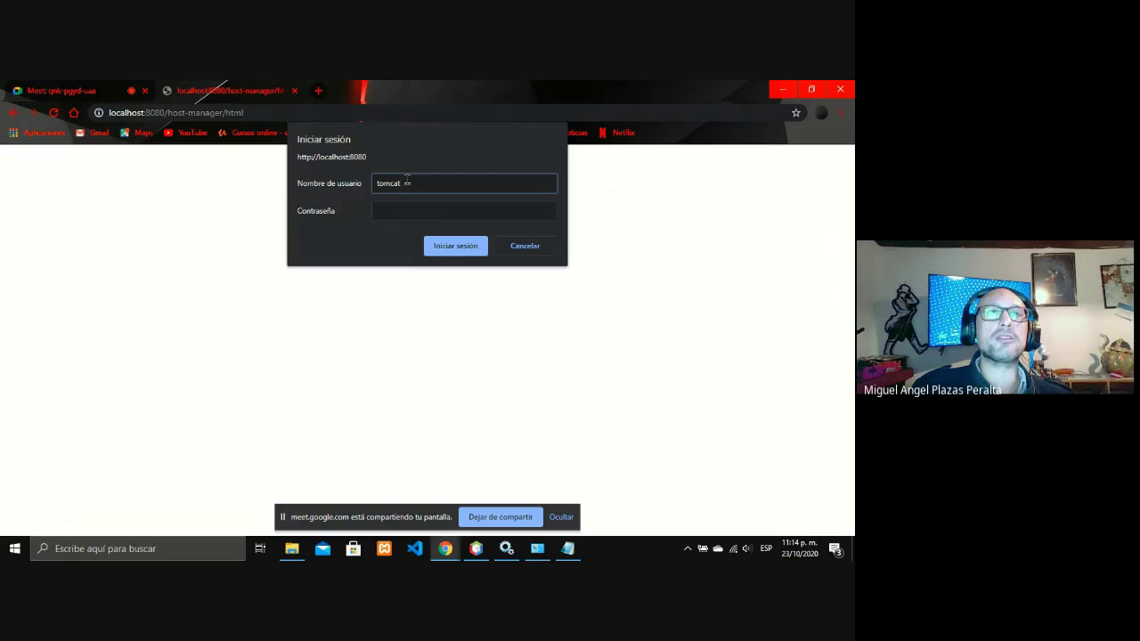
pyautogui.press('Tab')
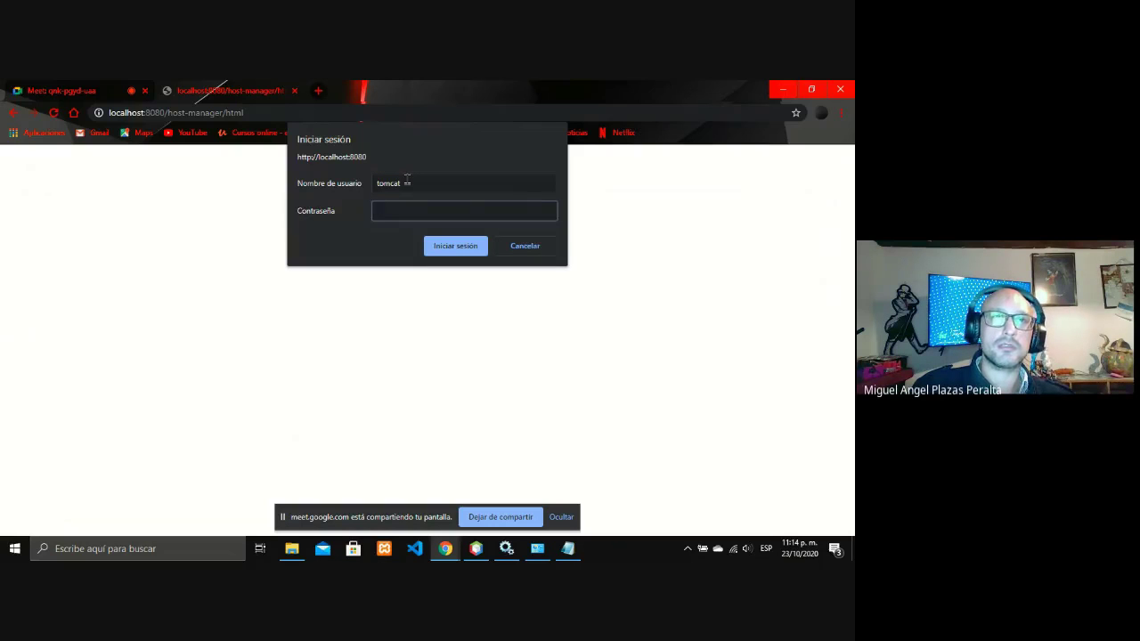
pyautogui.write('s')
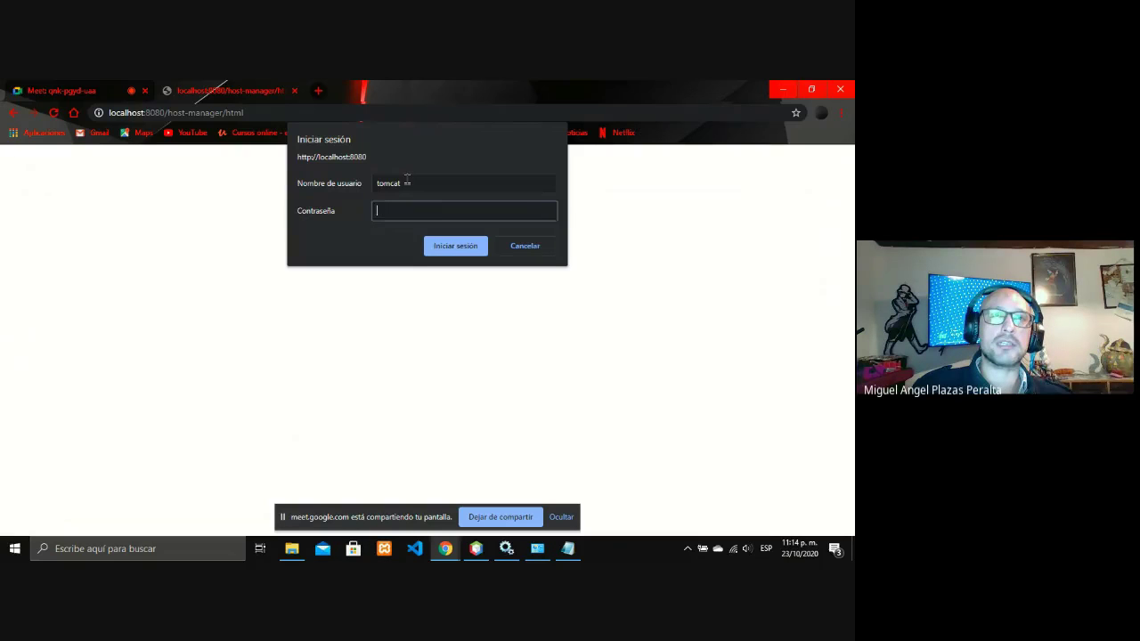
pyautogui.press('Return')
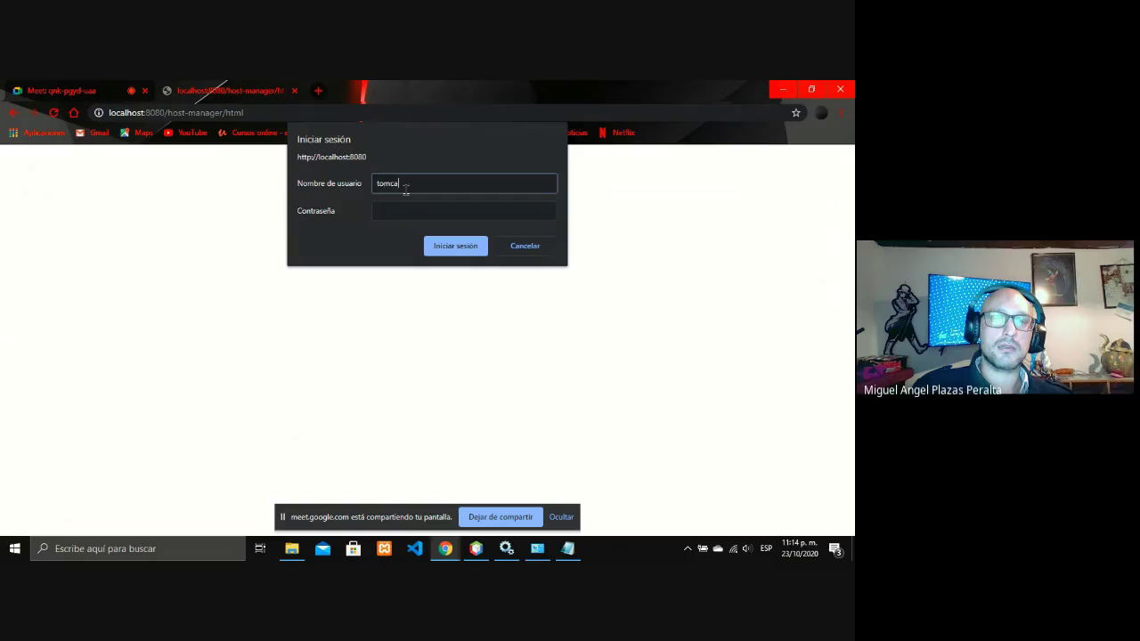
# - Try another username and password combination, then cancel to reach the 401 page
pyautogui.press('BackSpace')
pyautogui.press('BackSpace')
pyautogui.press('BackSpace')
pyautogui.press('BackSpace')
pyautogui.press('BackSpace')
pyautogui.write('roo')
pyautogui.press('Tab')
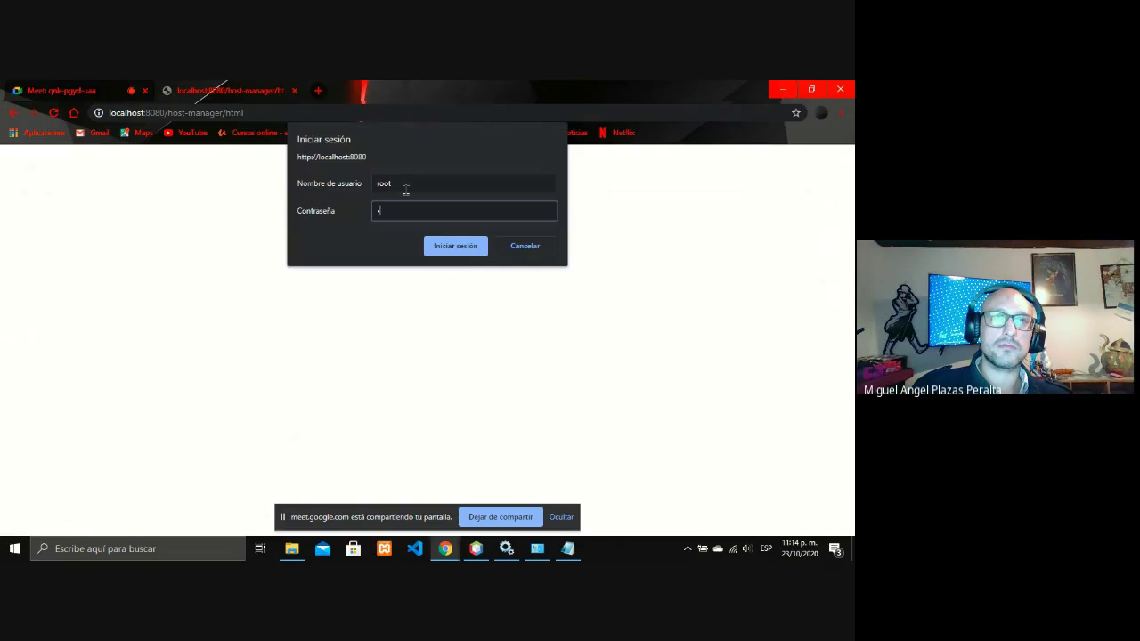
pyautogui.write('tomcat')
pyautogui.press('Return')
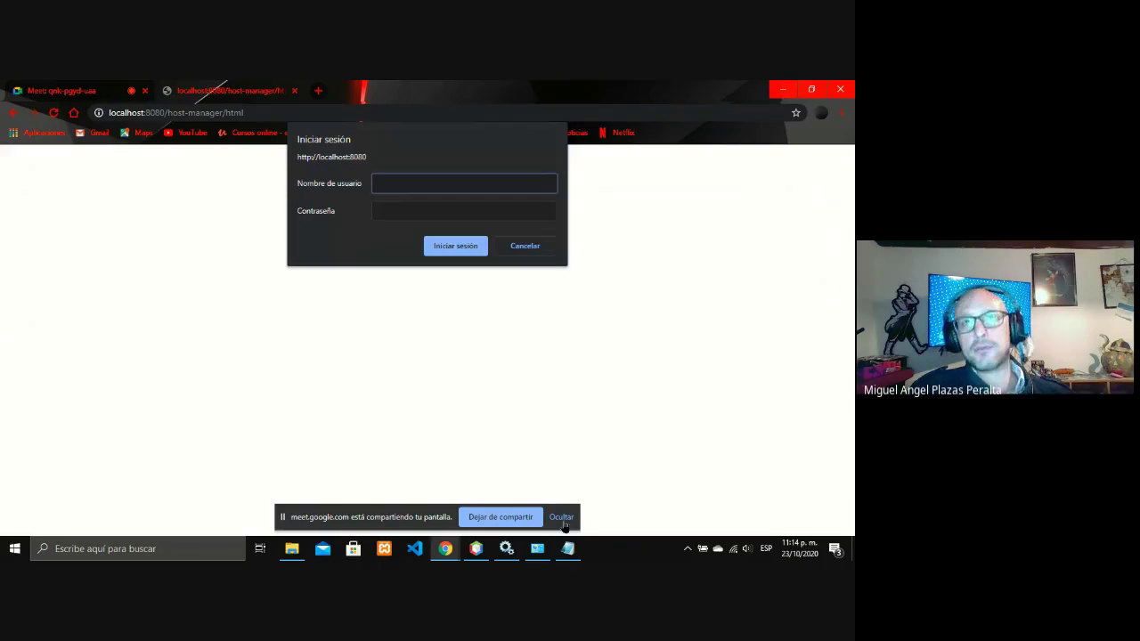
pyautogui.press('Escape')
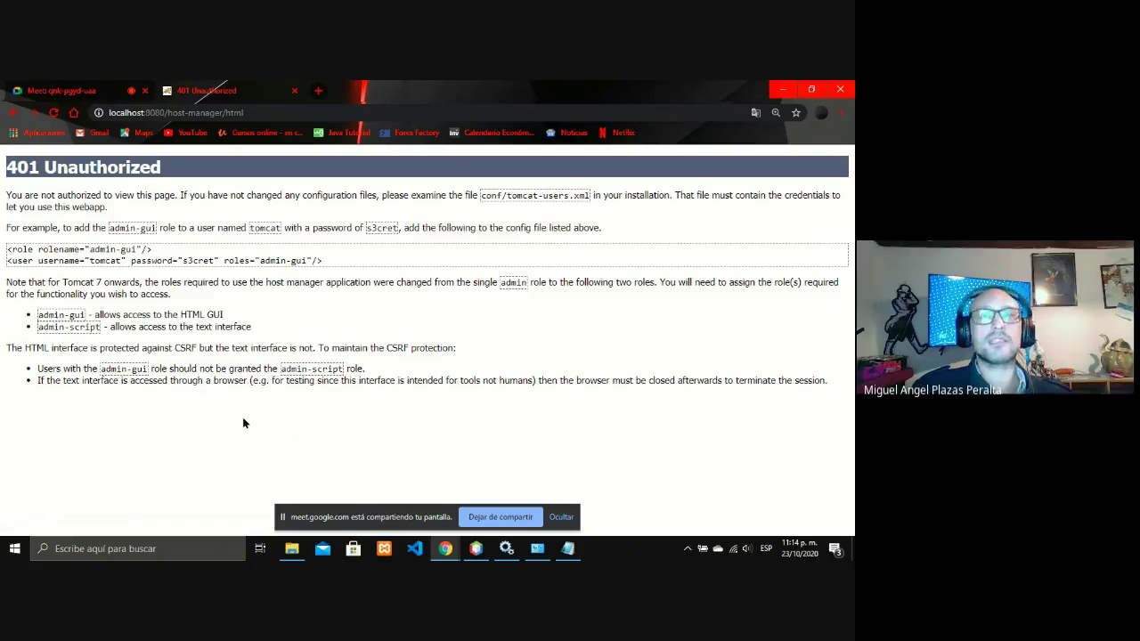
# - Stop the Apache Tomcat 9.0 Tomcat9 service with Detener in Services
pyautogui.click(511, 545)
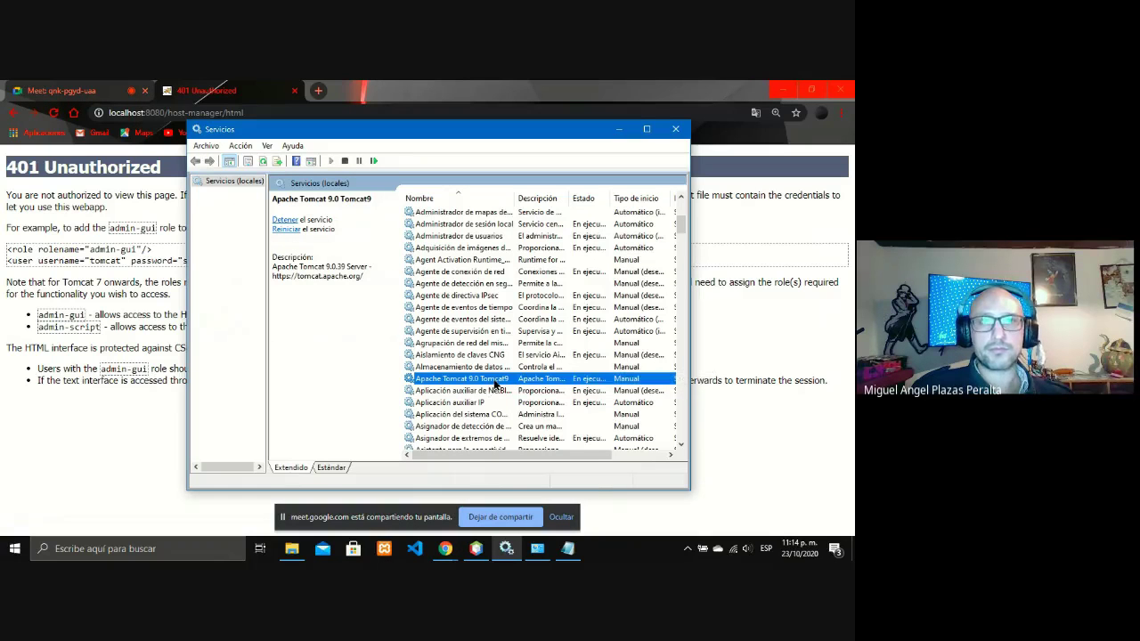
pyautogui.rightClick(495, 382)
pyautogui.click(531, 401)
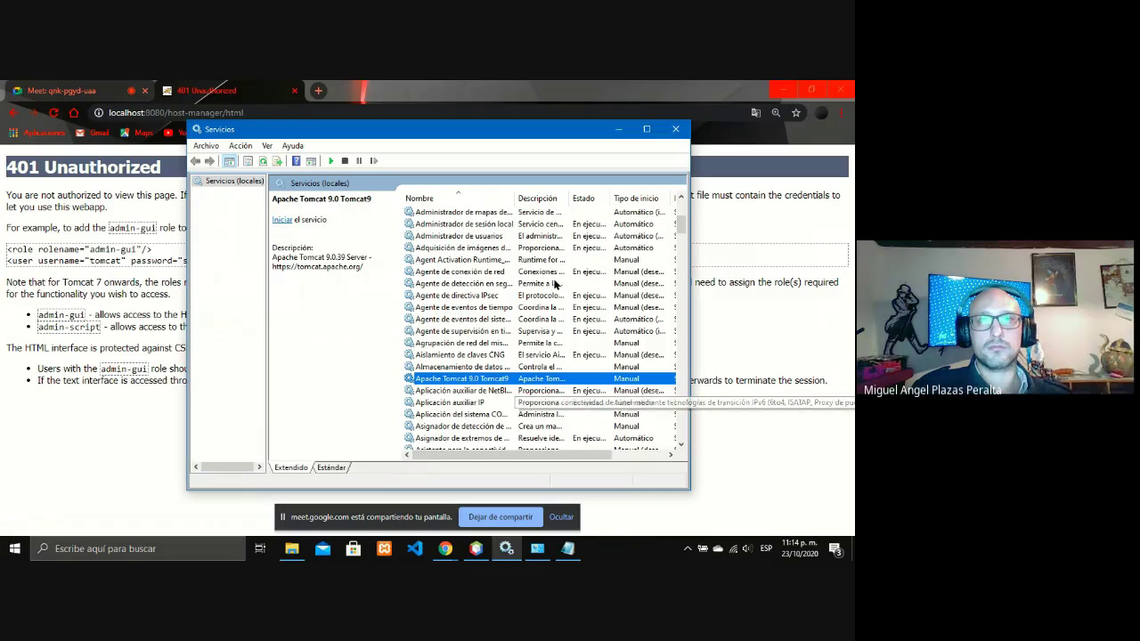
# - Minimize Services, take Chrome back to the Tomcat welcome page, then minimize Chrome
pyautogui.click(618, 130)
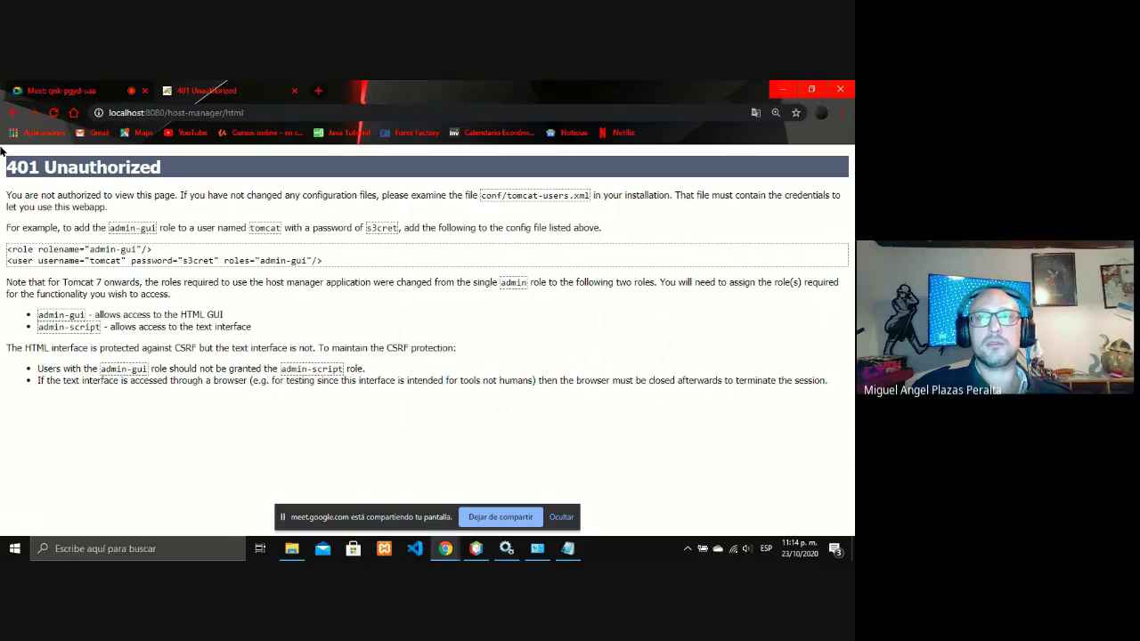
pyautogui.click(10, 117)
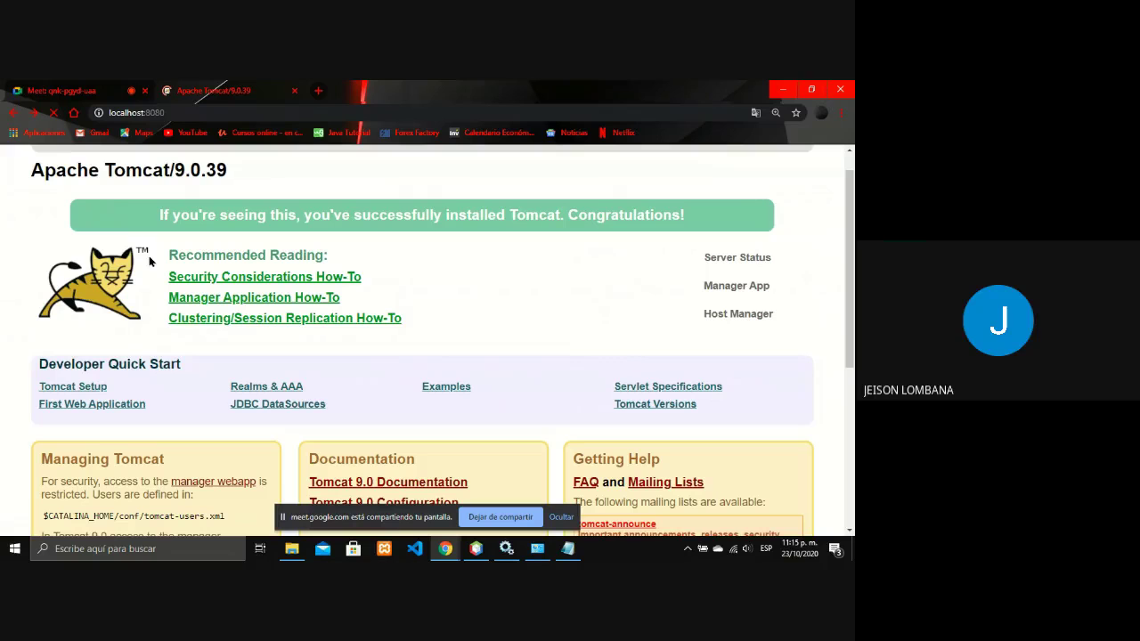
pyautogui.click(452, 552)
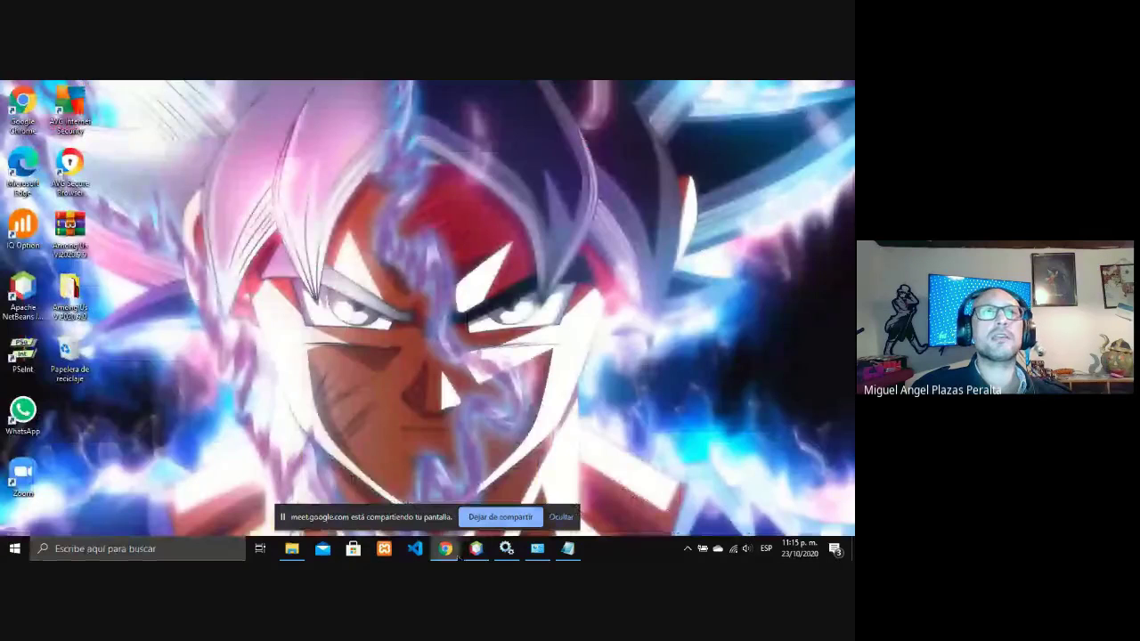
pyautogui.moveTo(457, 557)
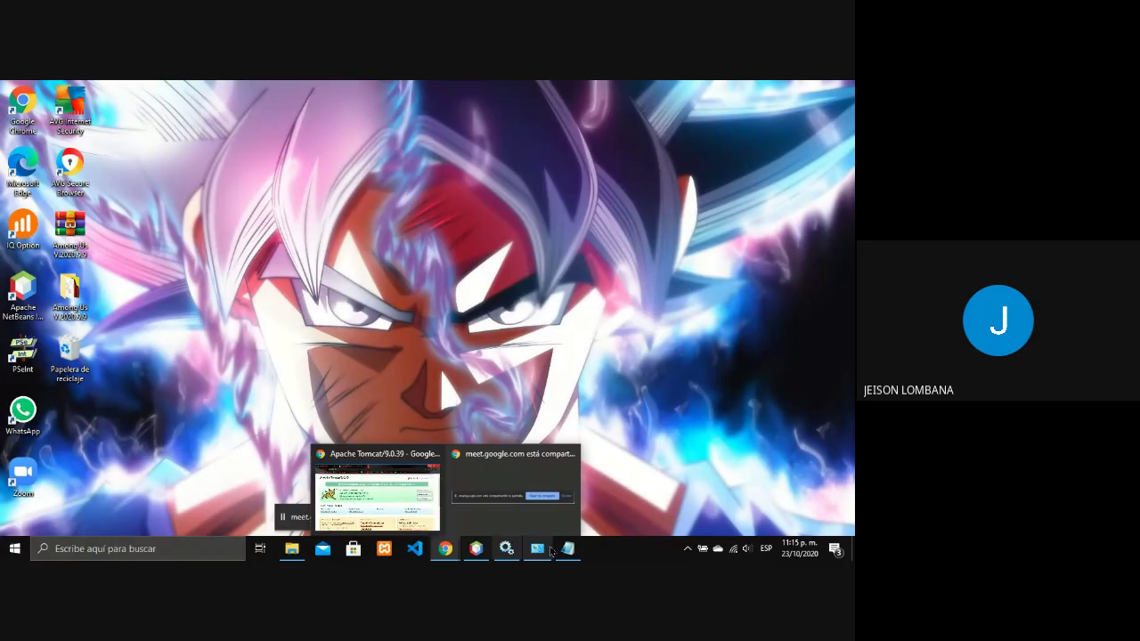
# - Bring up tomcat-users.xml in Notepad and scroll to its license header and opening tag
pyautogui.moveTo(568, 549)
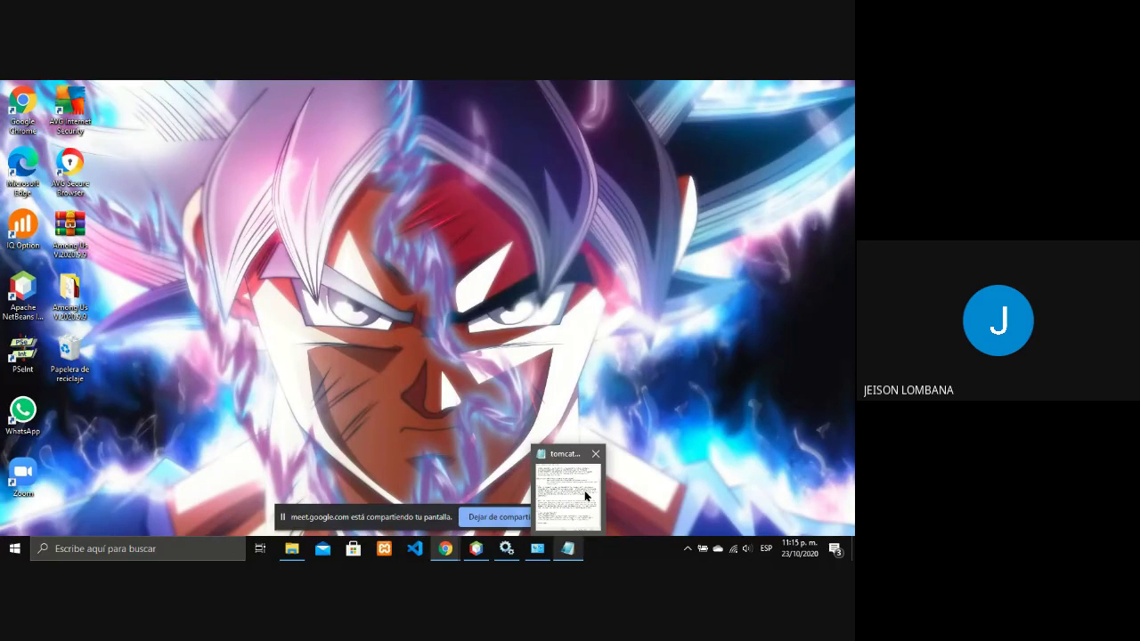
pyautogui.click(586, 496)
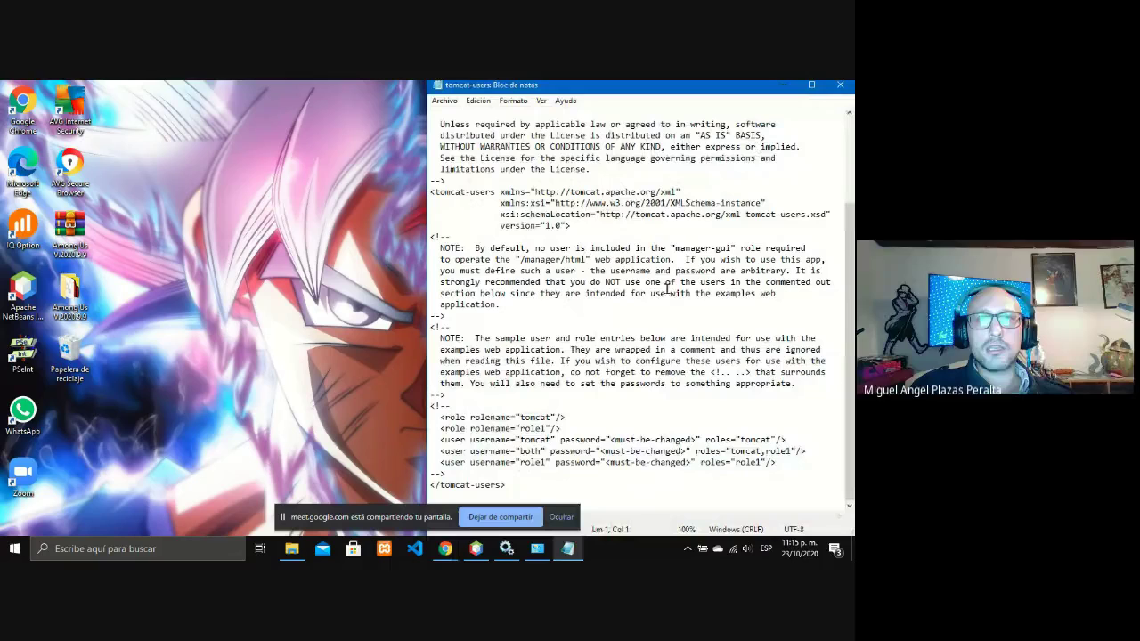
pyautogui.click(563, 524)
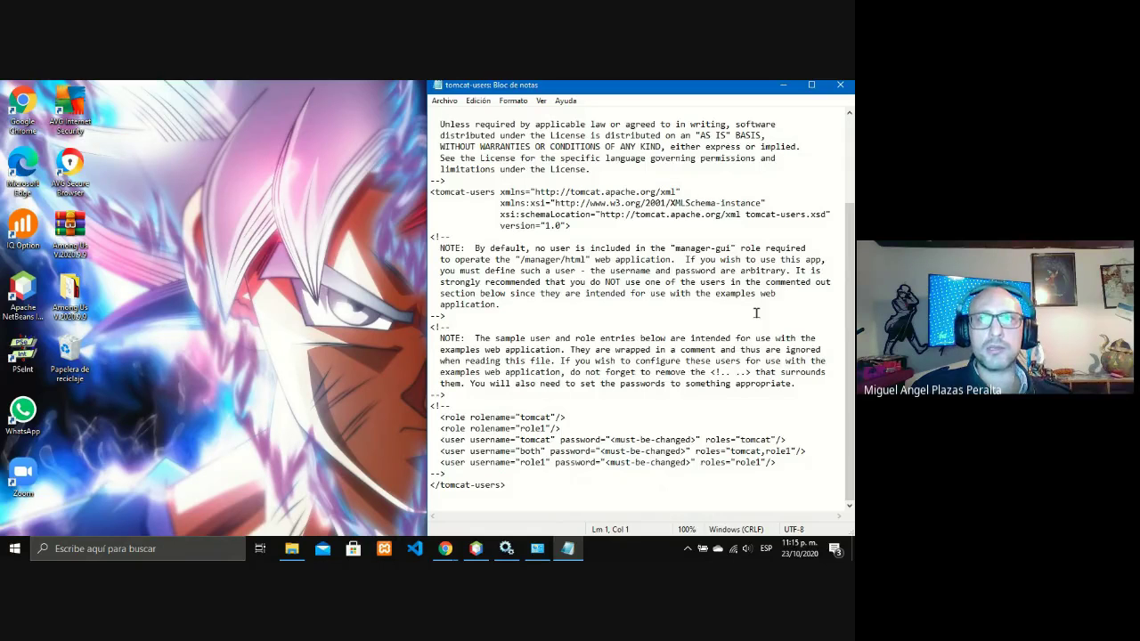
pyautogui.scroll(4, 756, 312)
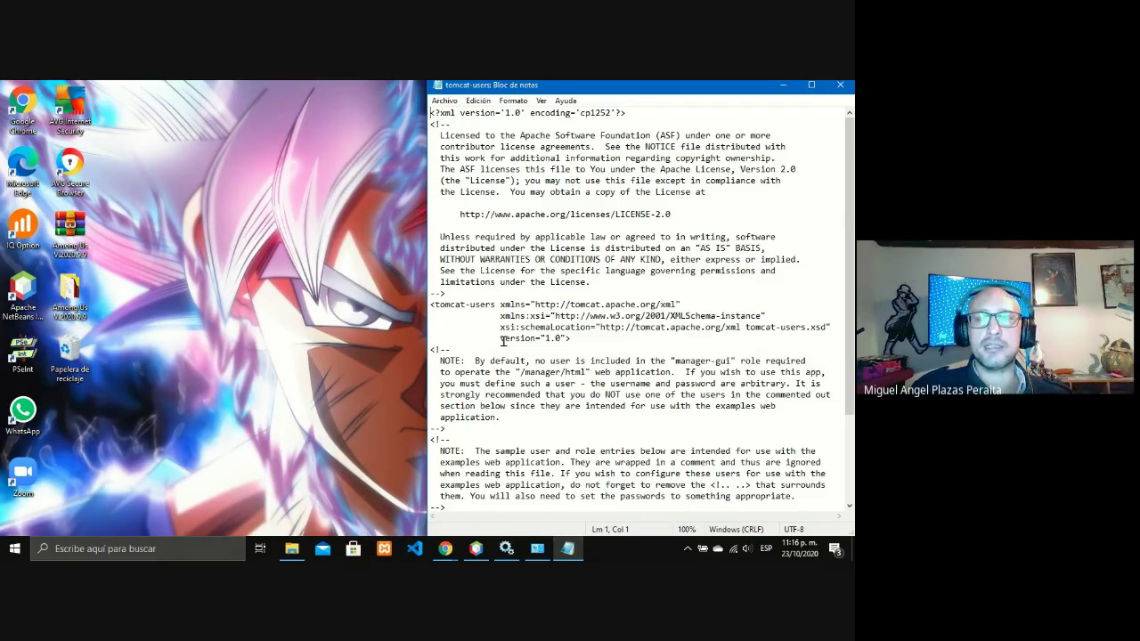
# - Add a blank line after the tomcat-users opening tag
pyautogui.moveTo(506, 548)
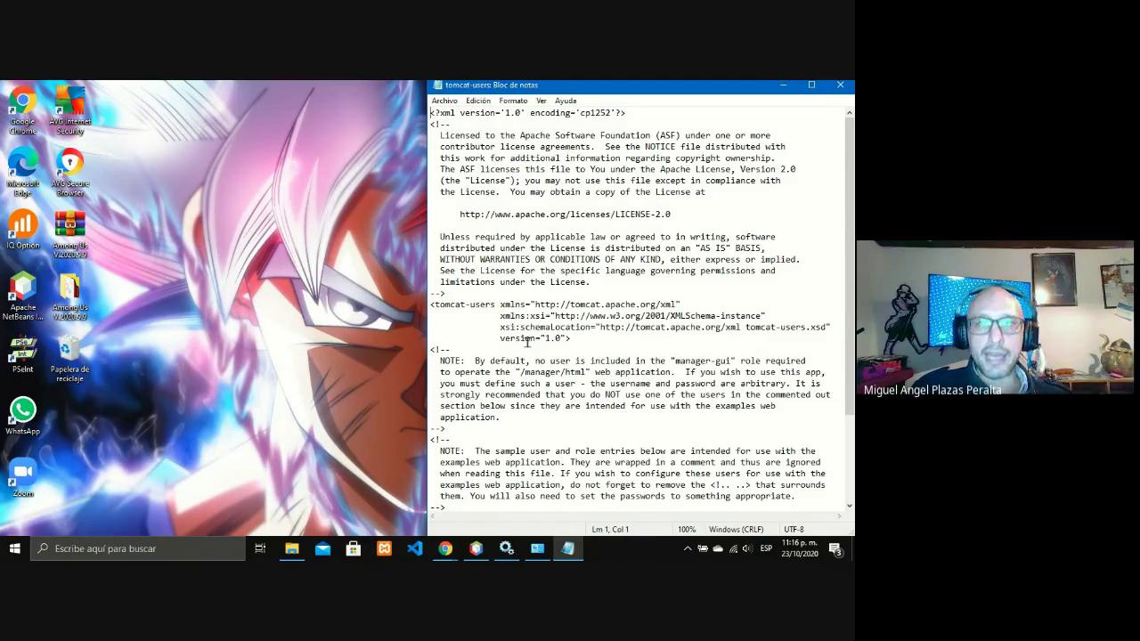
pyautogui.click(528, 341)
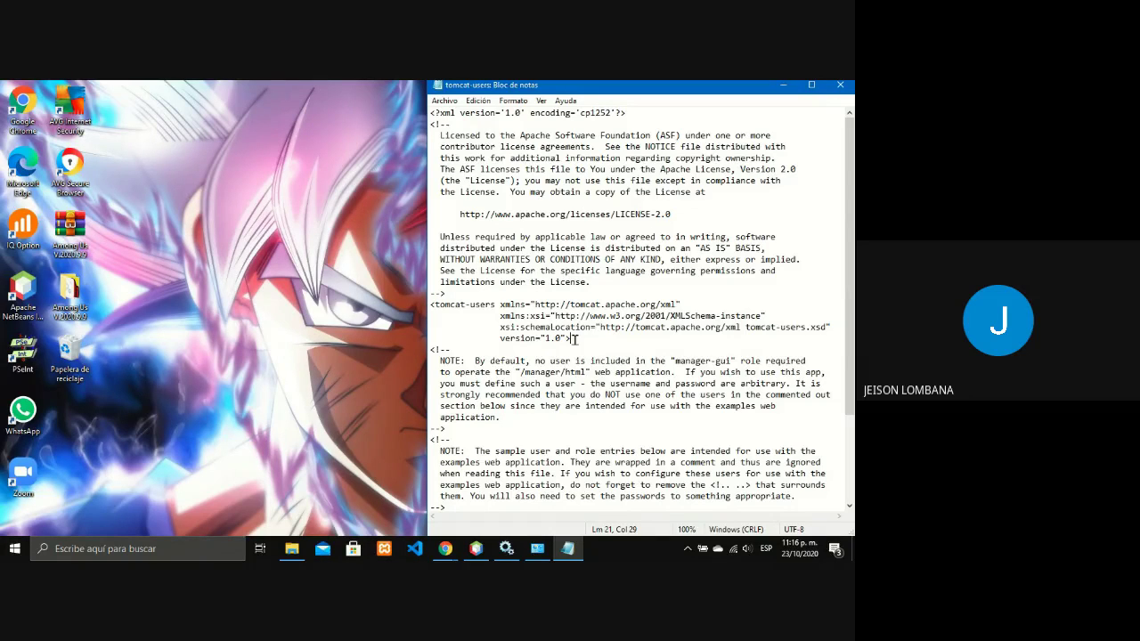
pyautogui.press('Return')
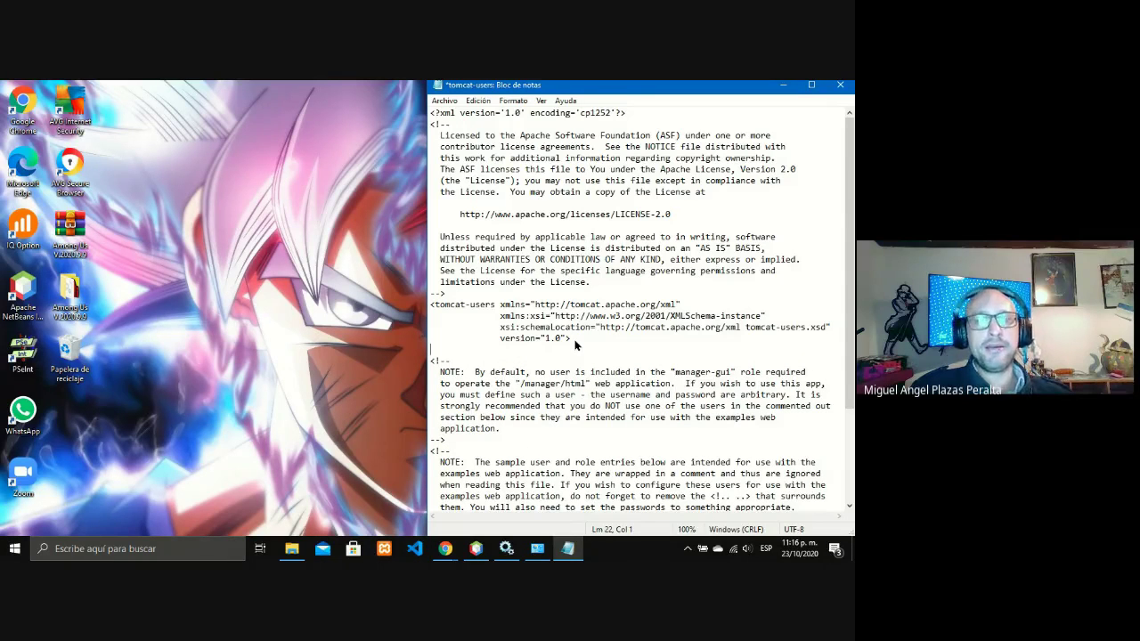
# - Copy the user tag posted in the Google Meet chat
pyautogui.click(445, 548)
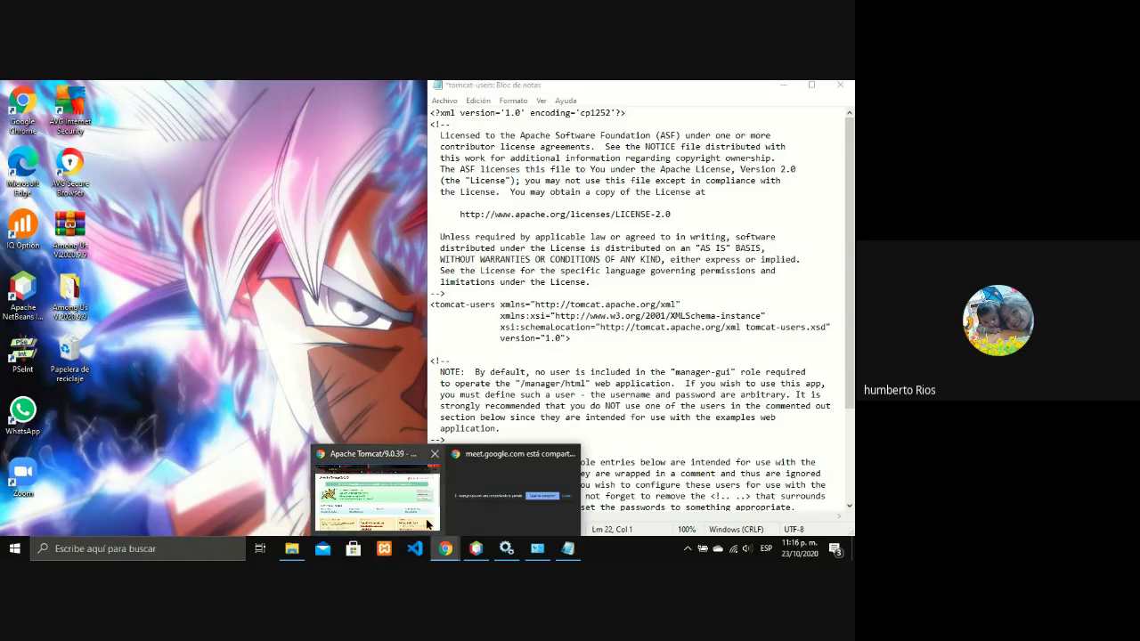
pyautogui.click(427, 523)
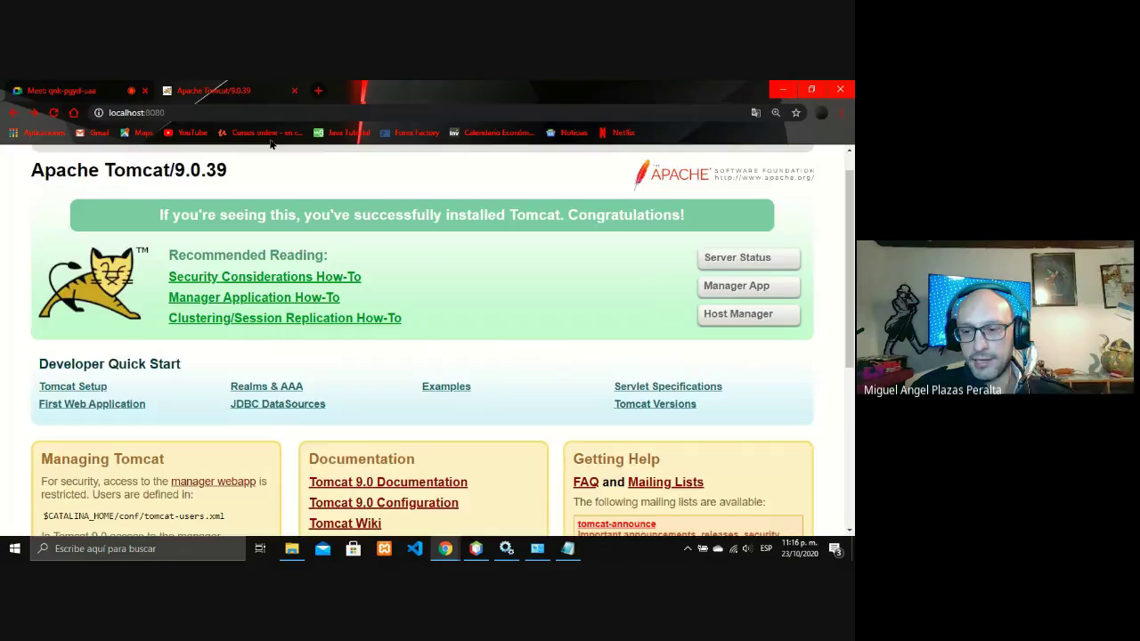
pyautogui.hotkey('ctrl', 'Tab')
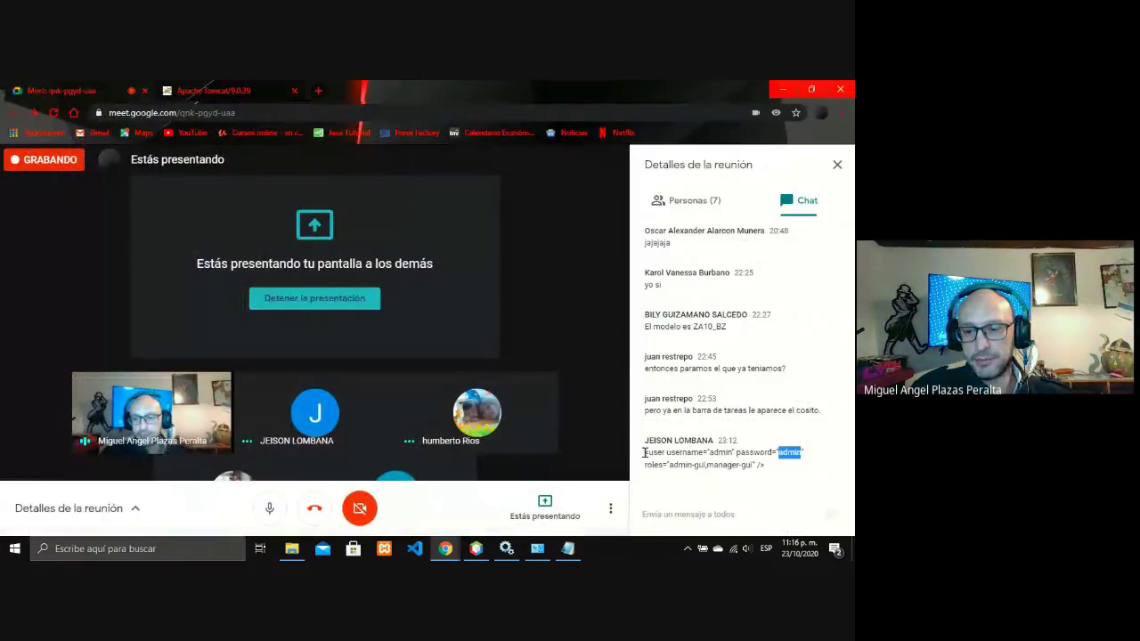
pyautogui.moveTo(645, 452); pyautogui.dragTo(843, 481)
pyautogui.press('super+c')
pyautogui.rightClick(842, 480)
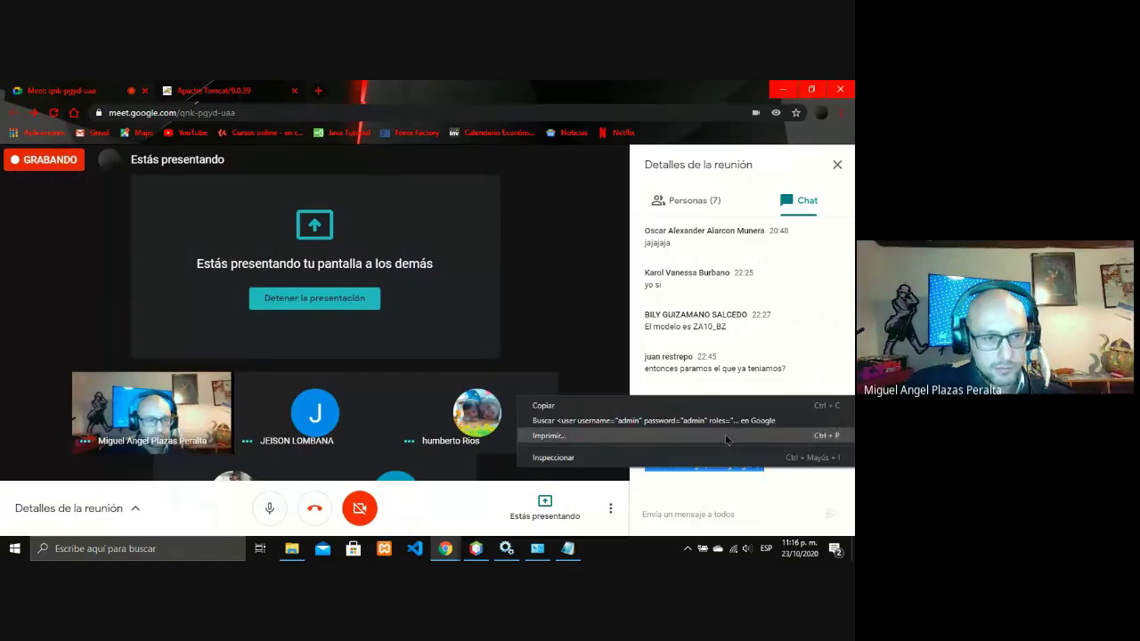
pyautogui.click(703, 402)
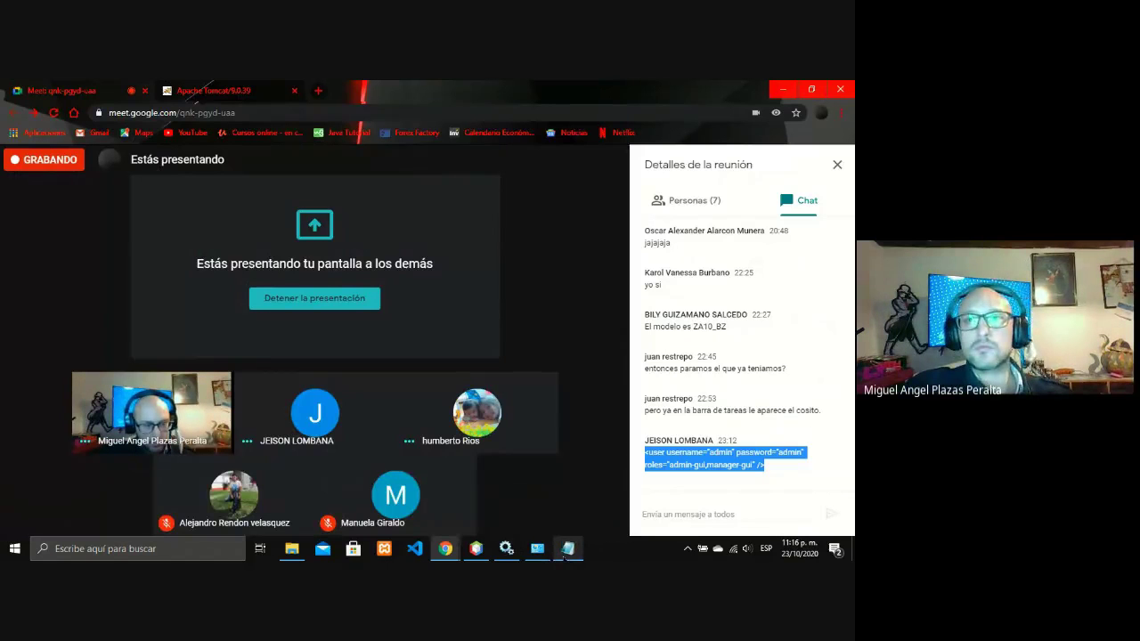
# - Paste the user tag onto the blank line, save tomcat-users.xml and close Notepad
pyautogui.click(567, 549)
pyautogui.rightClick(481, 349)
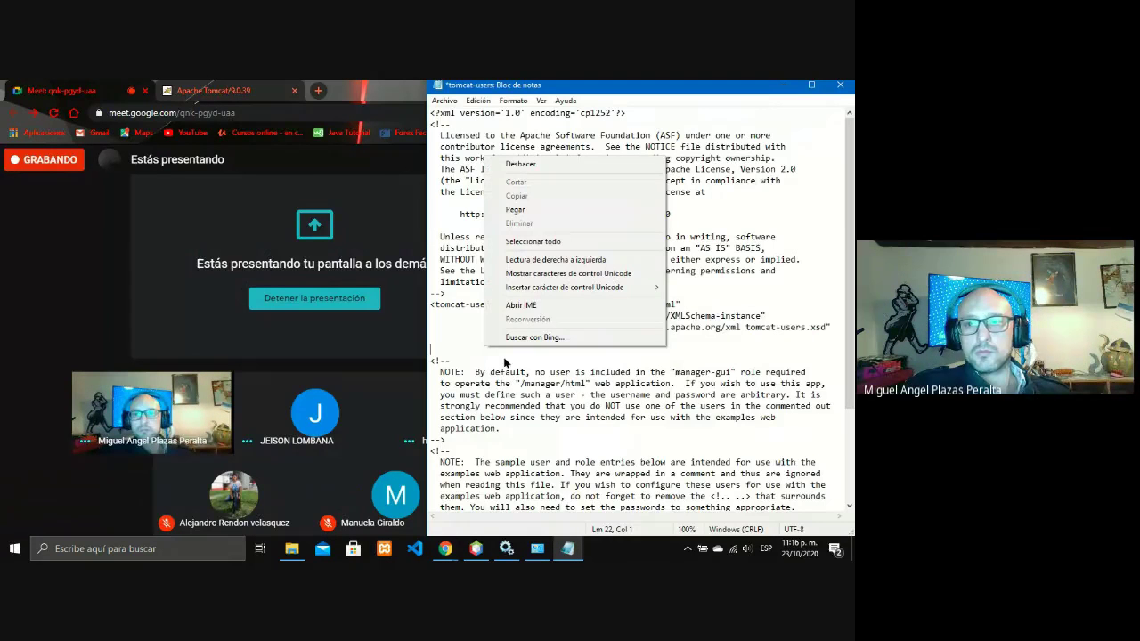
pyautogui.click(517, 210)
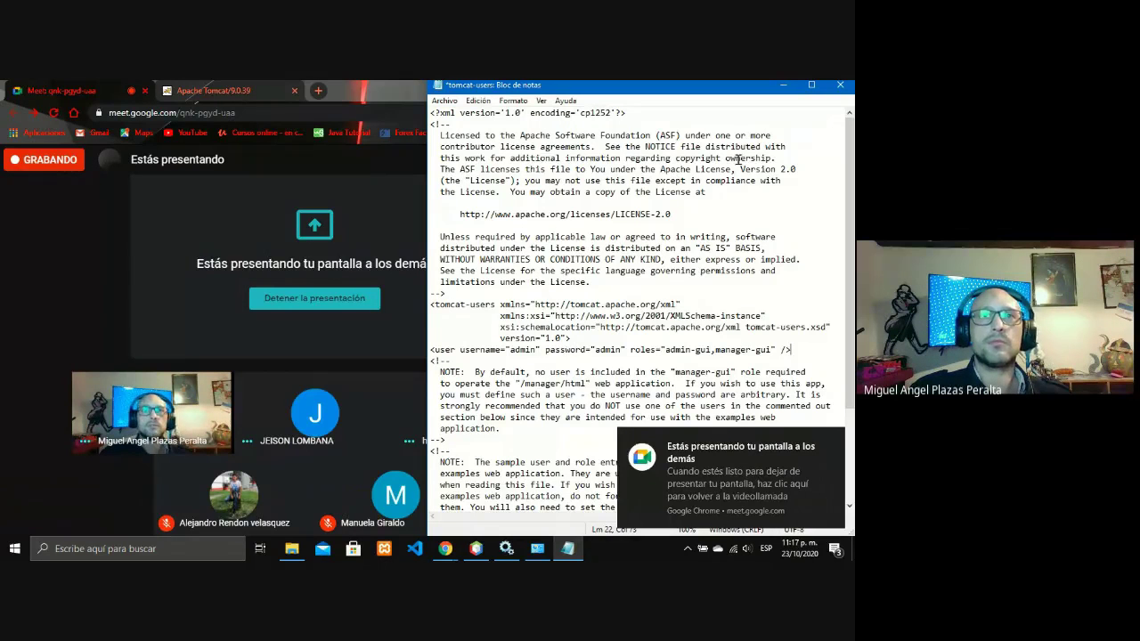
pyautogui.click(444, 100)
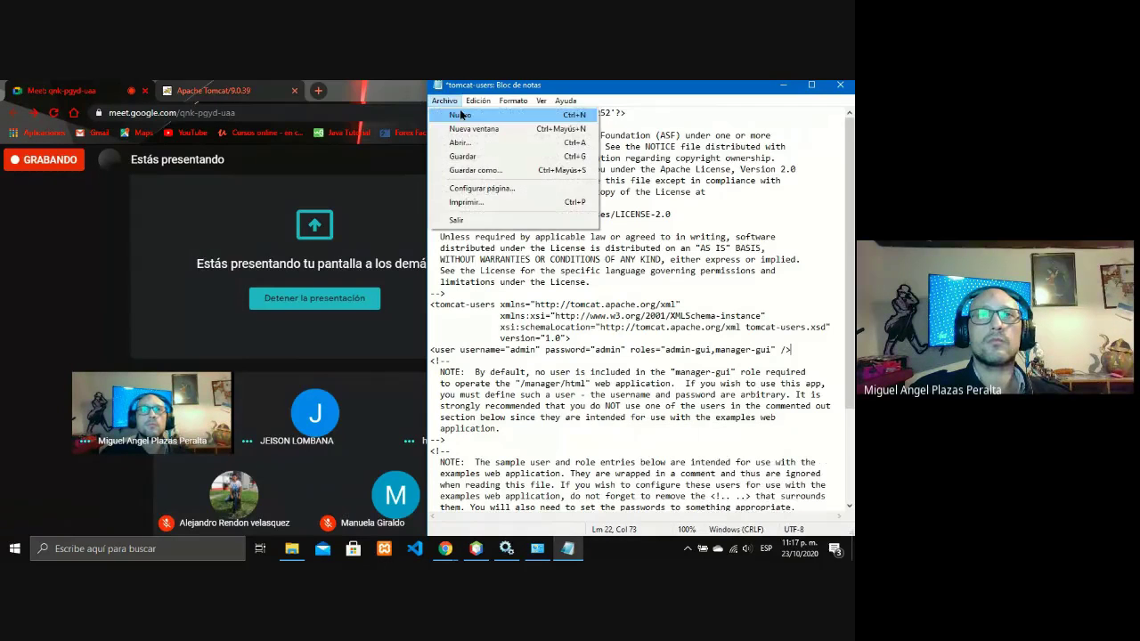
pyautogui.click(462, 156)
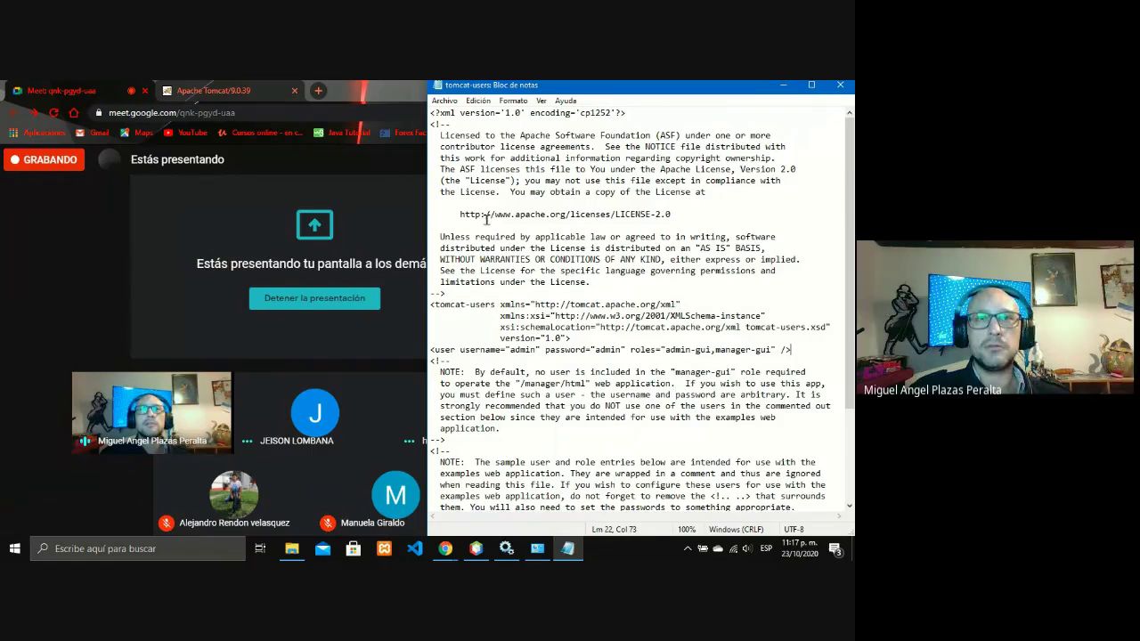
pyautogui.click(847, 86)
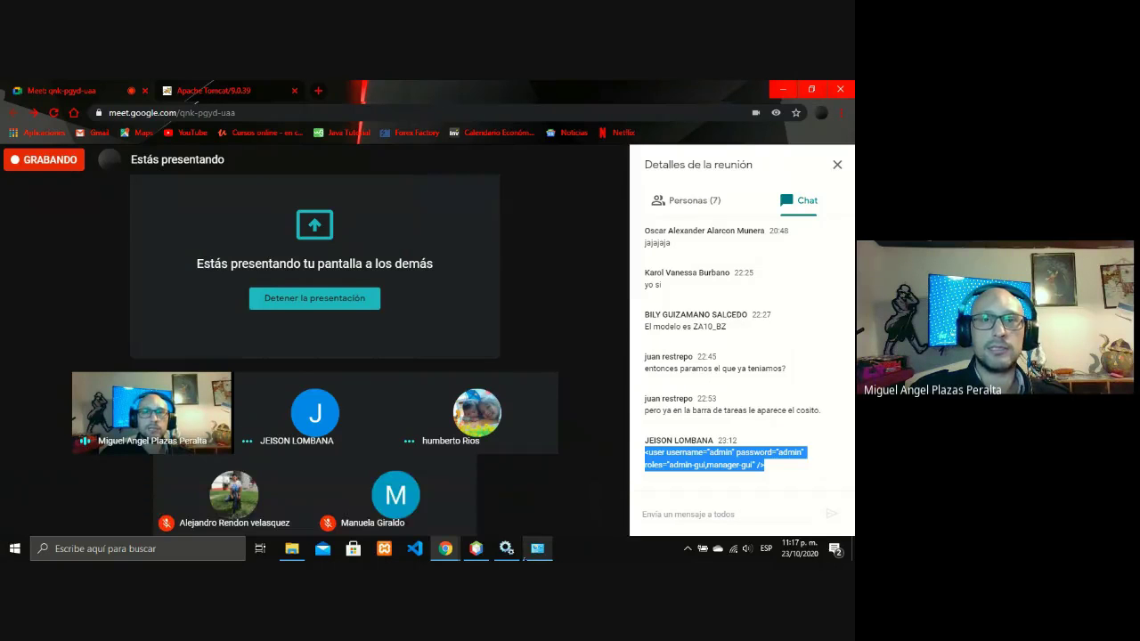
pyautogui.moveTo(501, 556)
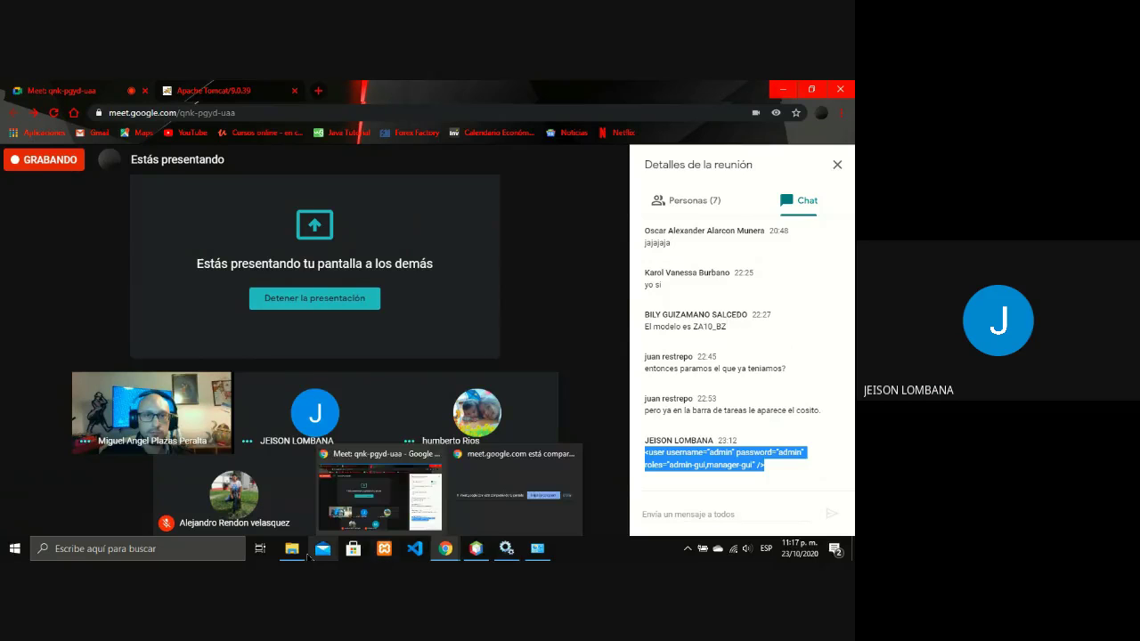
# - Select tomcat-users in the Tomcat conf folder, leaving its name unchanged
pyautogui.click(307, 556)
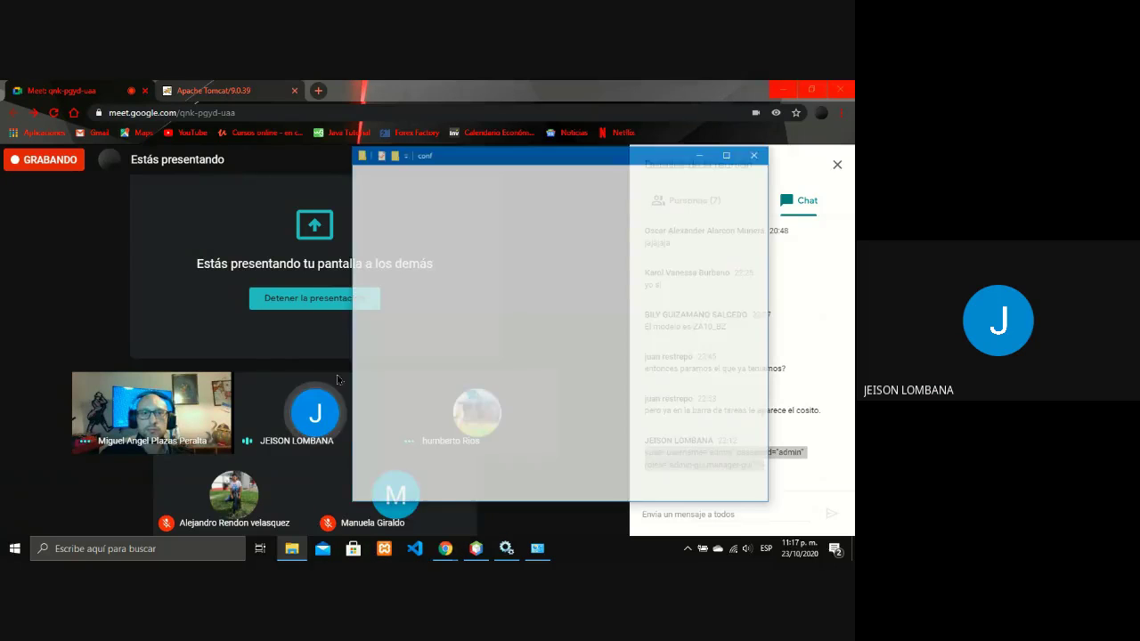
pyautogui.click(511, 371)
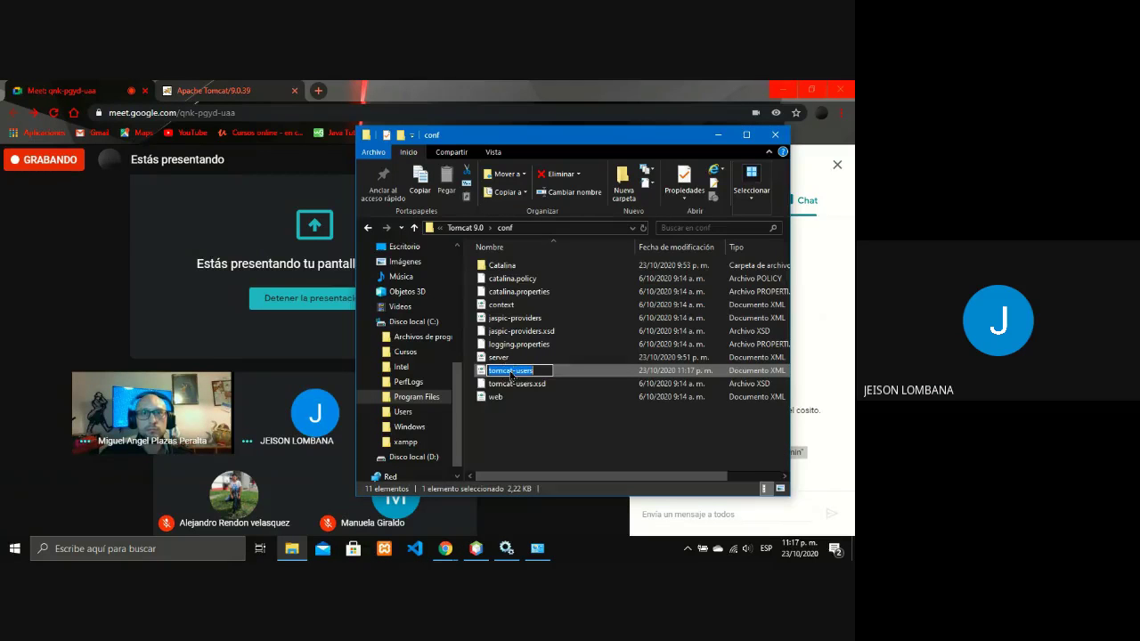
pyautogui.click(510, 371)
pyautogui.click(608, 371)
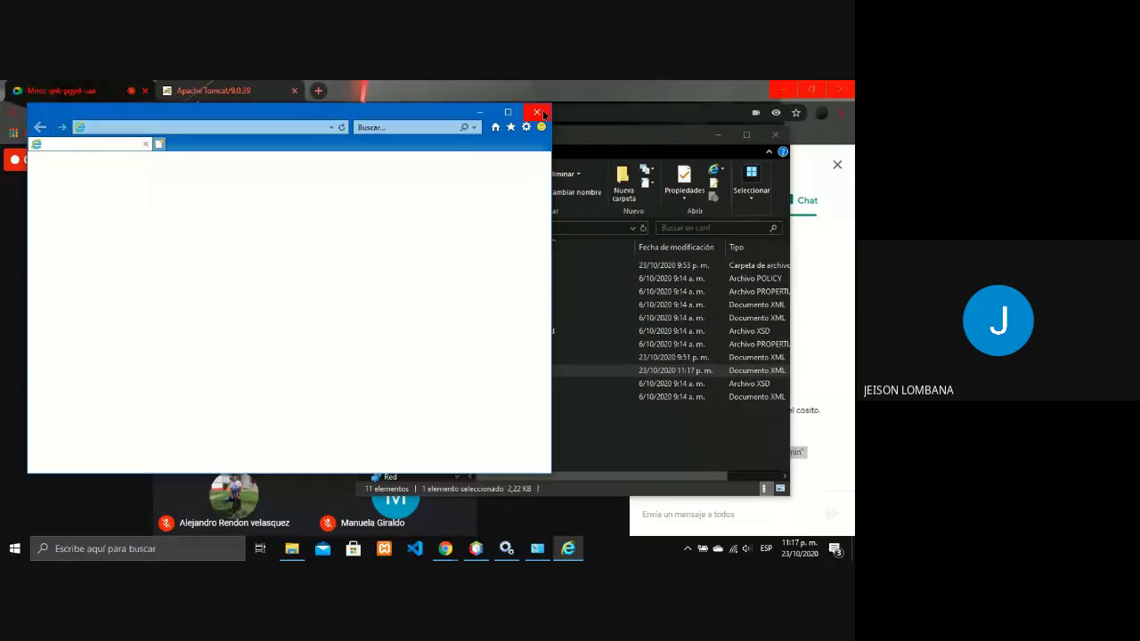
pyautogui.click(538, 113)
# - Open tomcat-users with Notepad to review the user line, then close it and minimize Explorer
pyautogui.rightClick(630, 371)
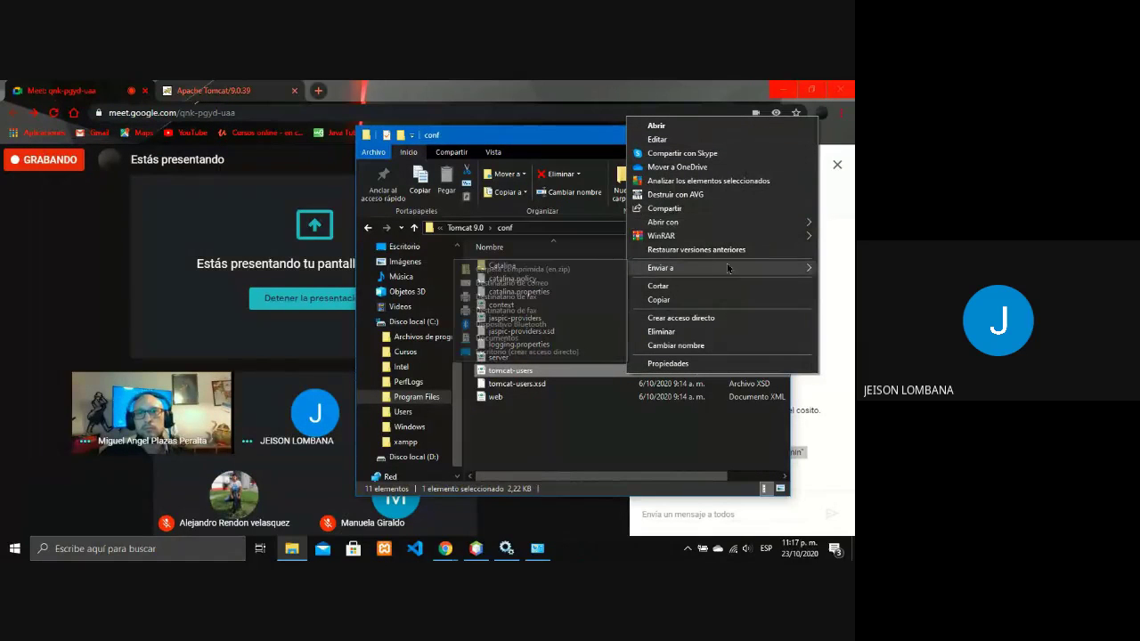
pyautogui.moveTo(727, 268)
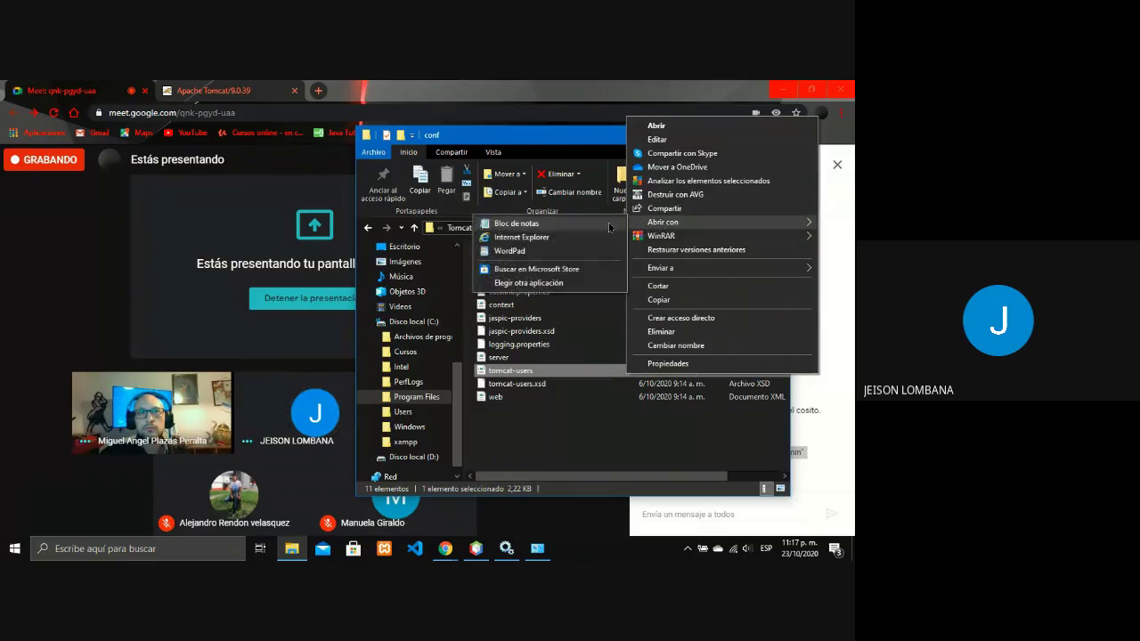
pyautogui.click(611, 228)
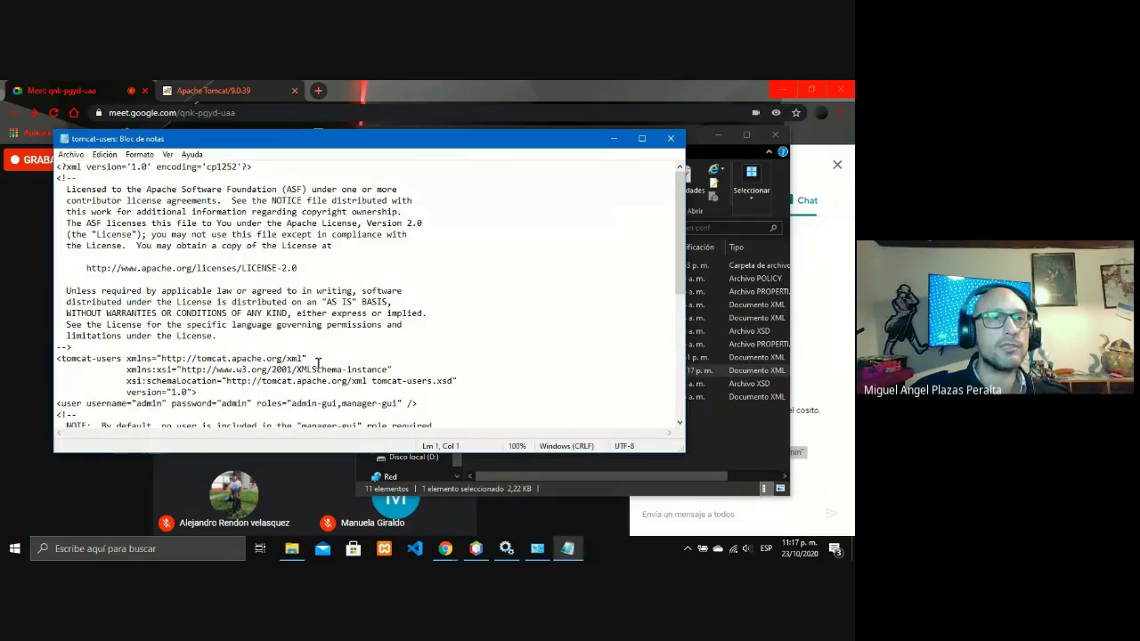
pyautogui.scroll(-1, 303, 366)
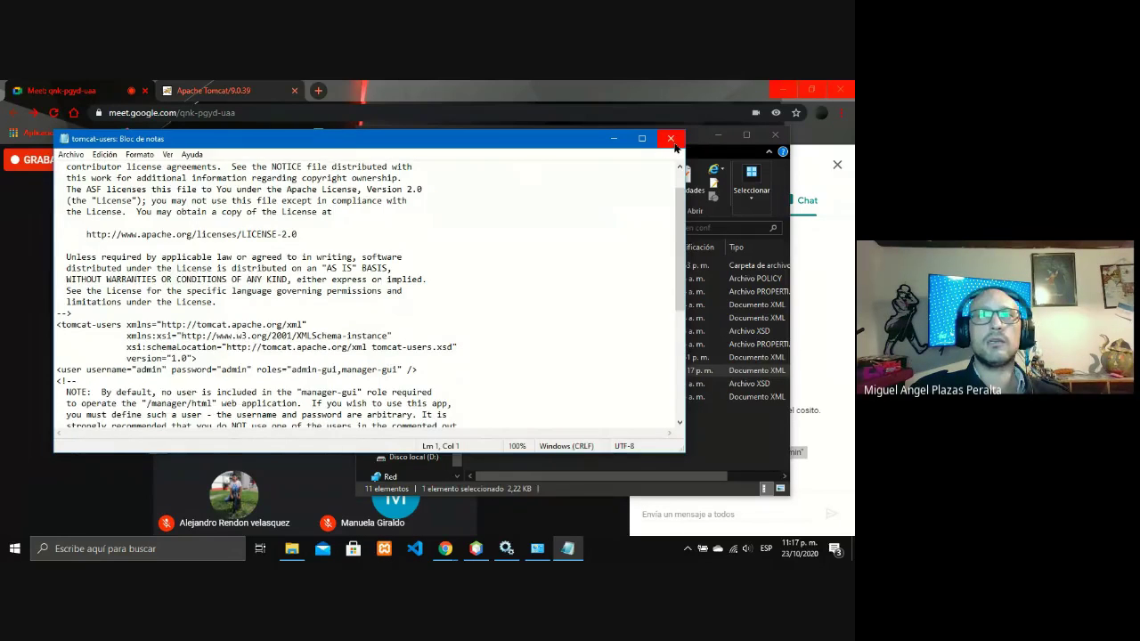
pyautogui.click(671, 139)
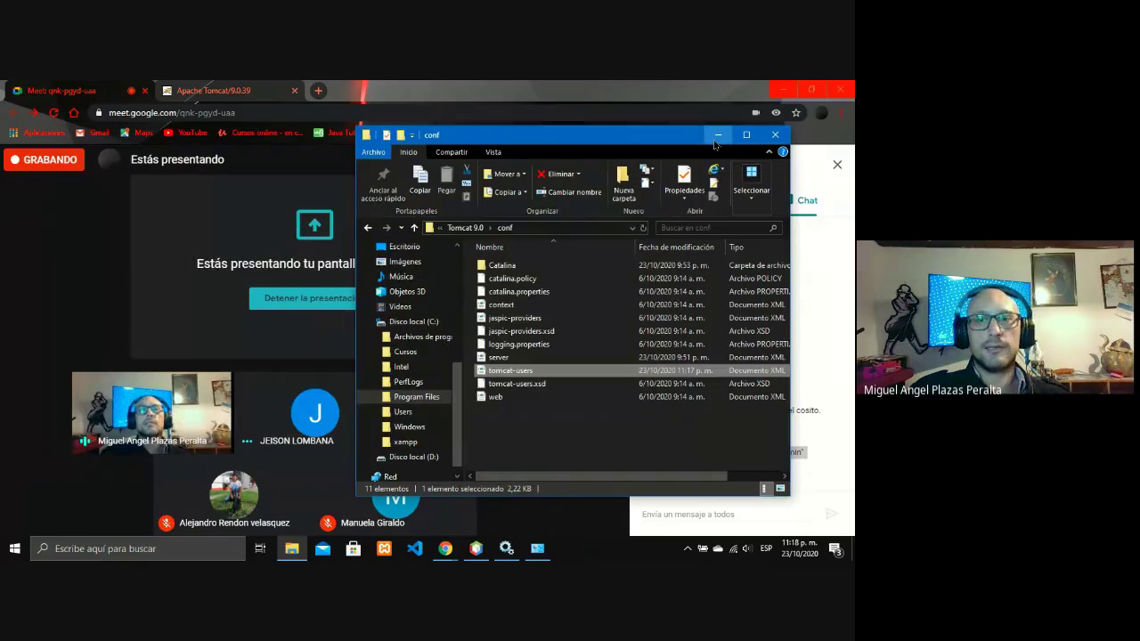
pyautogui.click(717, 137)
# - Start Apache Tomcat 9.0 Tomcat9 with Iniciar, then minimize Services
pyautogui.click(507, 547)
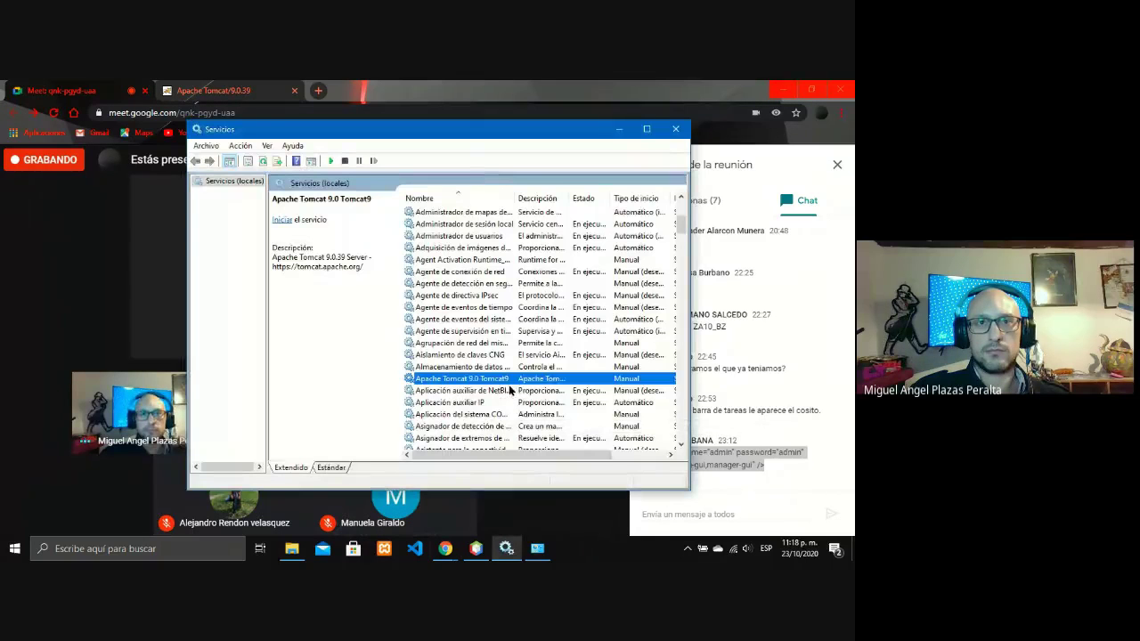
pyautogui.rightClick(522, 383)
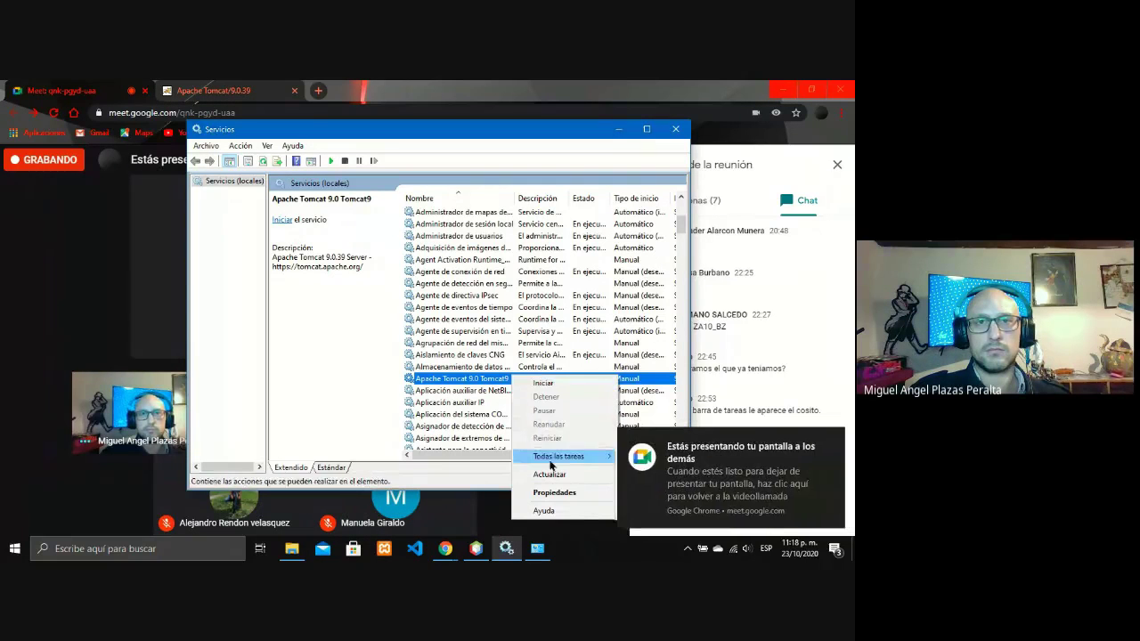
pyautogui.click(544, 384)
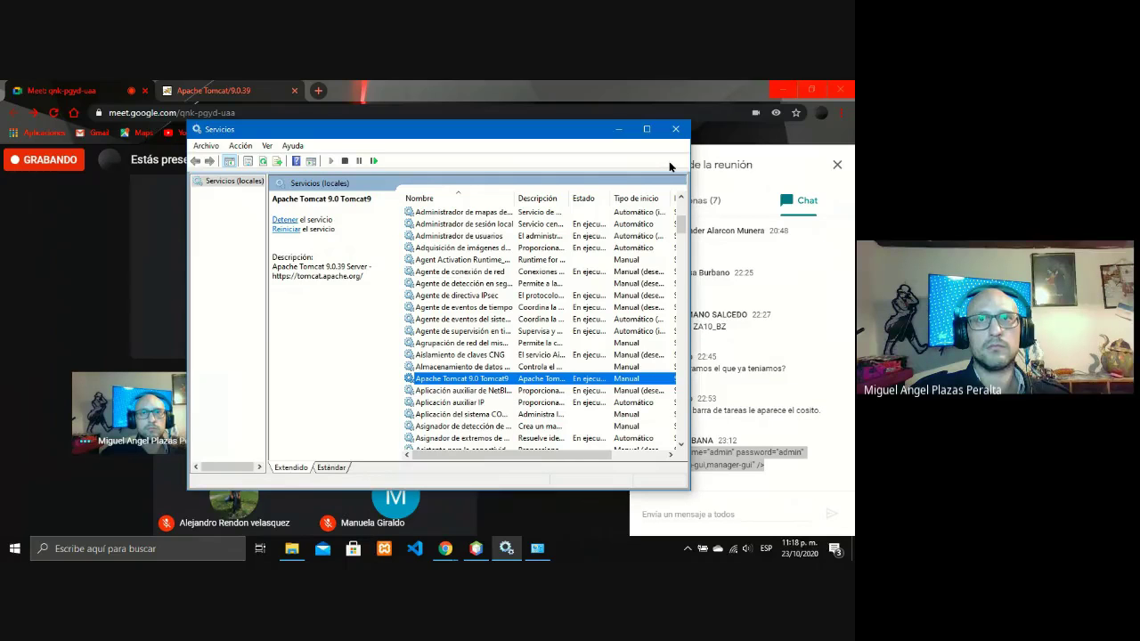
pyautogui.click(619, 132)
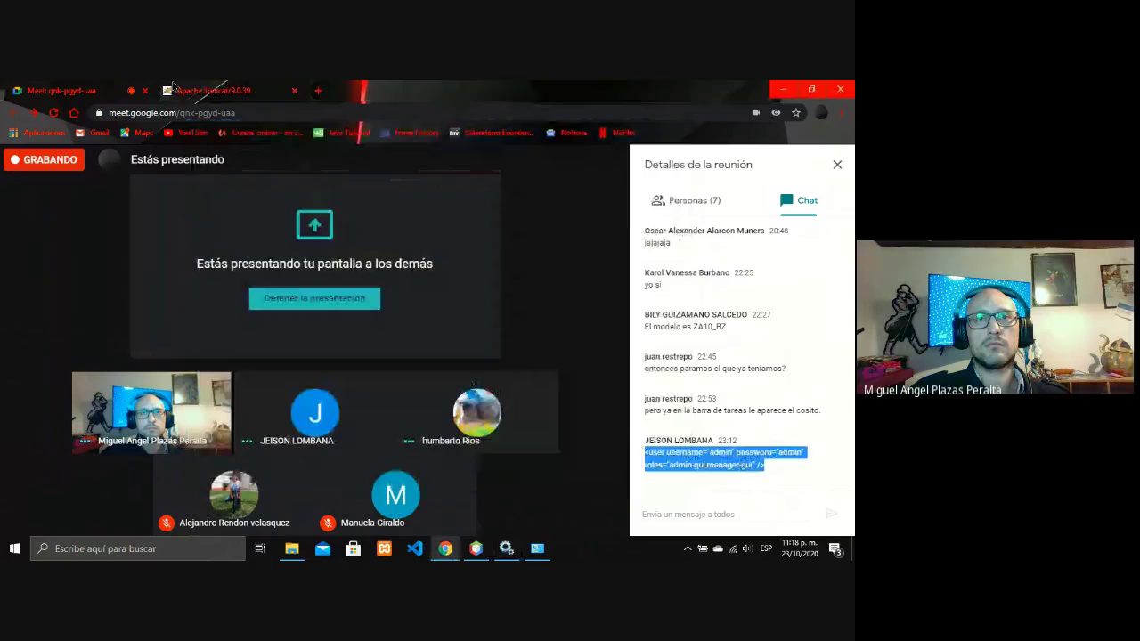
# - Close the old Apache Tomcat tab and open a new tab with the localhost:8080 suggestion
pyautogui.click(175, 89)
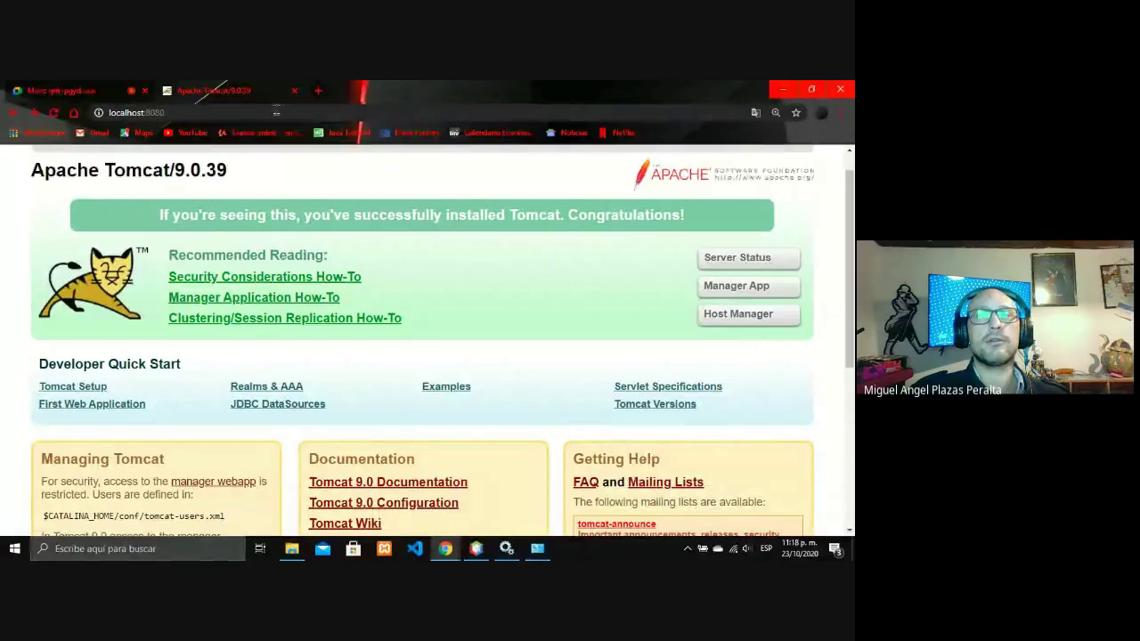
pyautogui.click(294, 90)
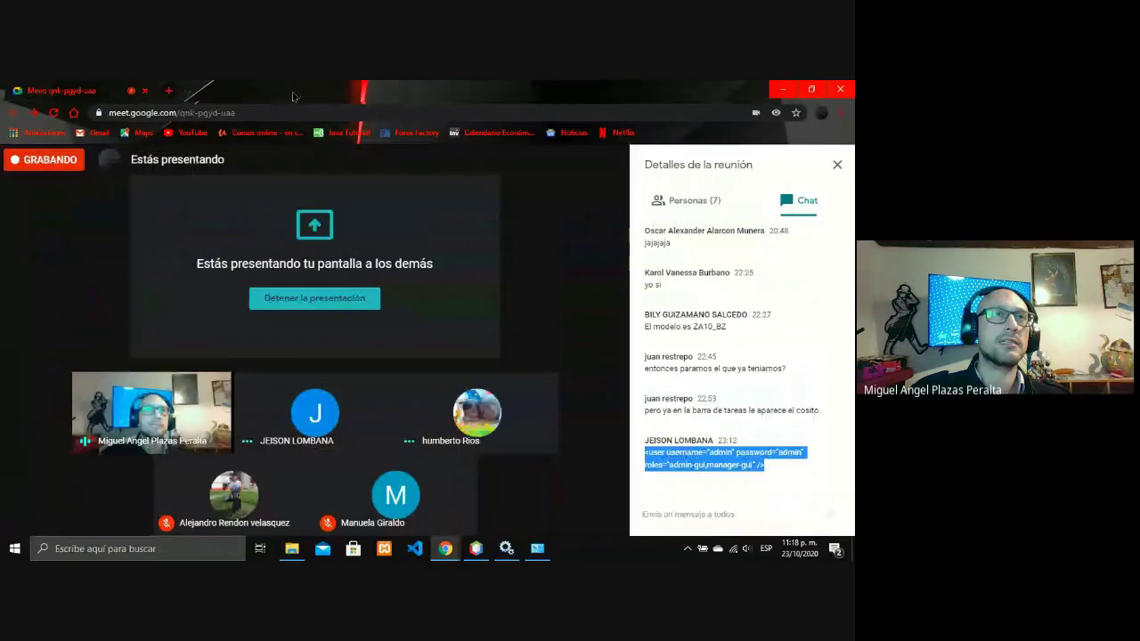
pyautogui.click(170, 91)
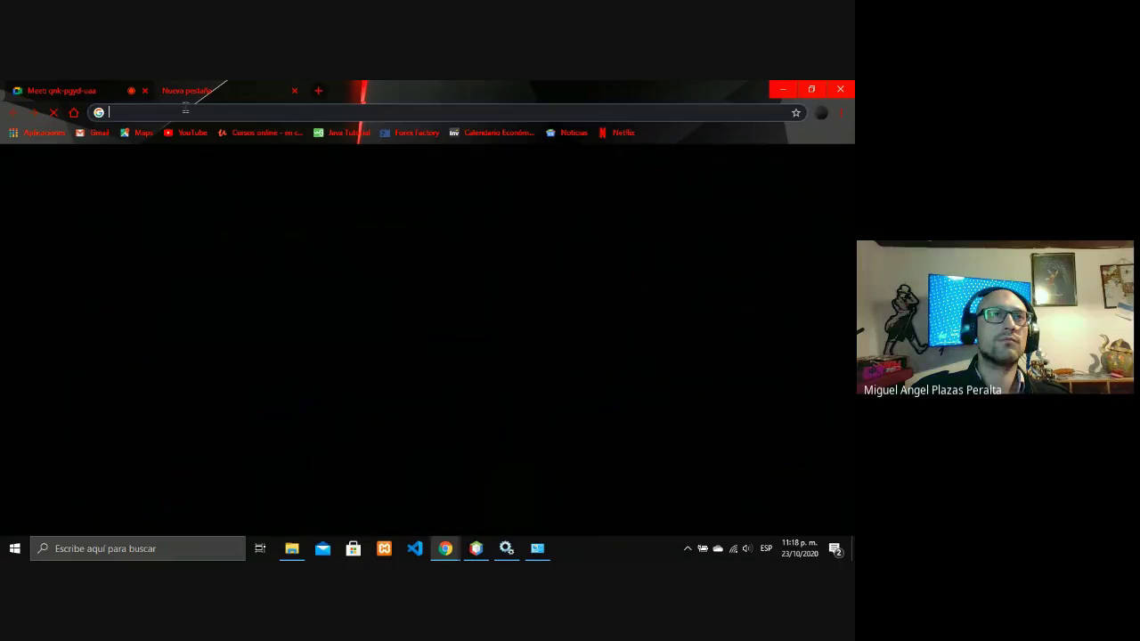
pyautogui.write('http://localhost')
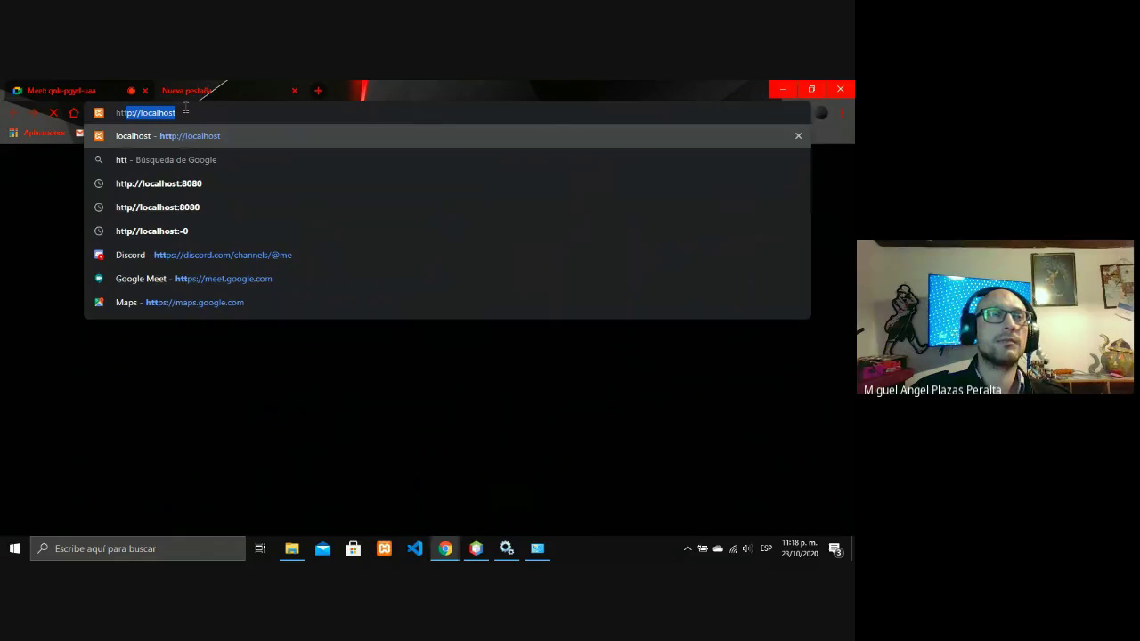
pyautogui.press('Down')
pyautogui.press('Down')
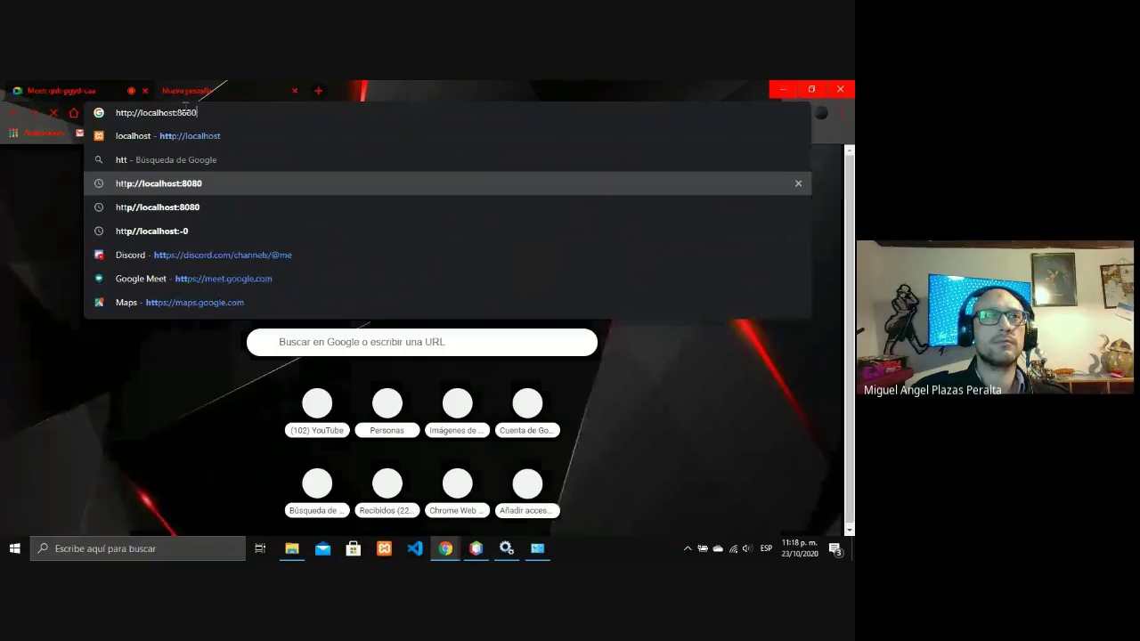
pyautogui.press('Return')
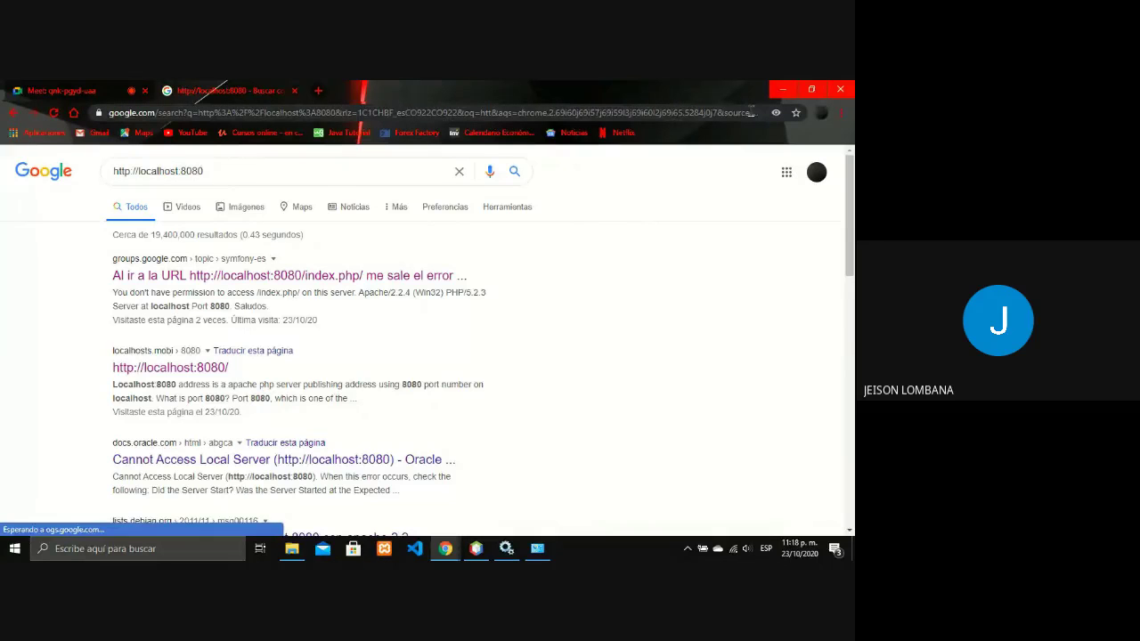
# - Replace the search page's address with http:localhost:8080/ to load the Tomcat welcome page
pyautogui.doubleClick(751, 113)
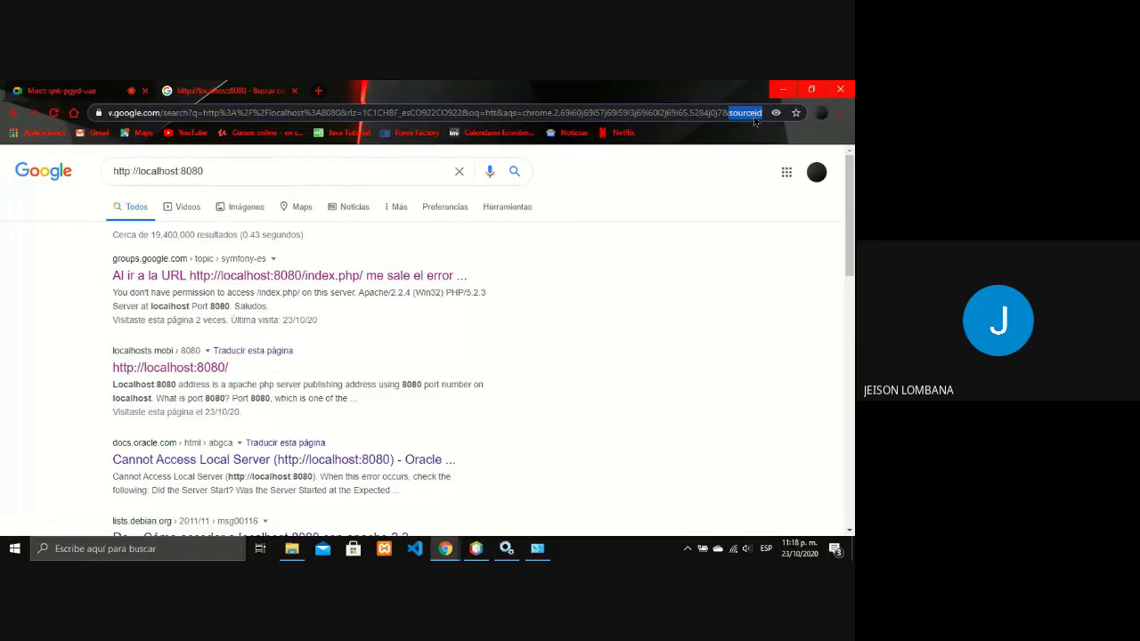
pyautogui.tripleClick(670, 118)
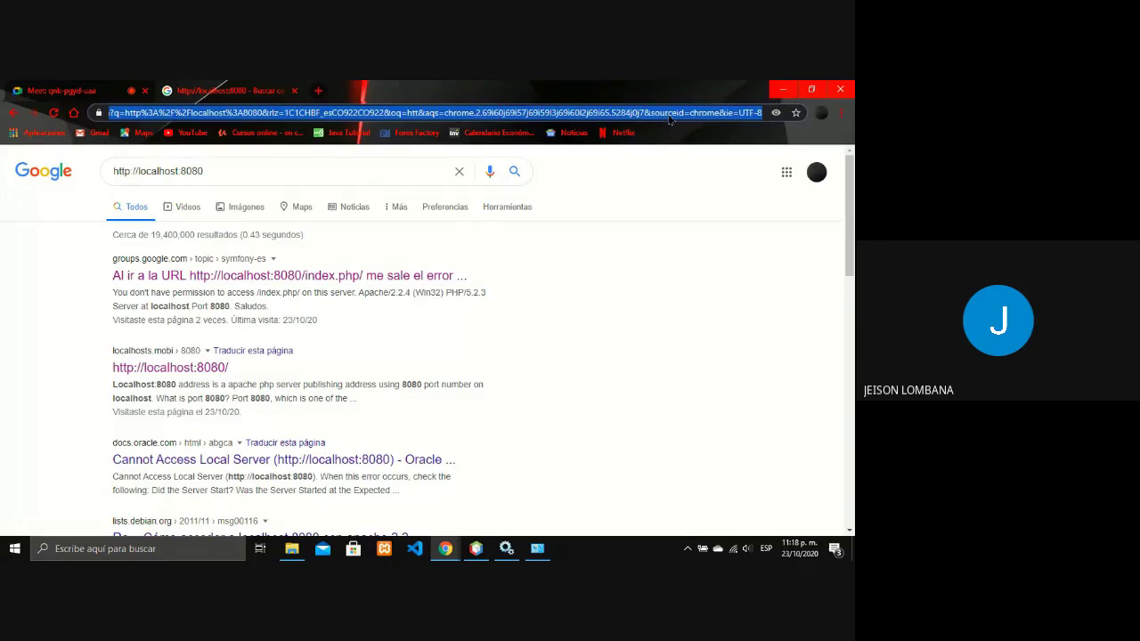
pyautogui.press('BackSpace')
pyautogui.write('h')
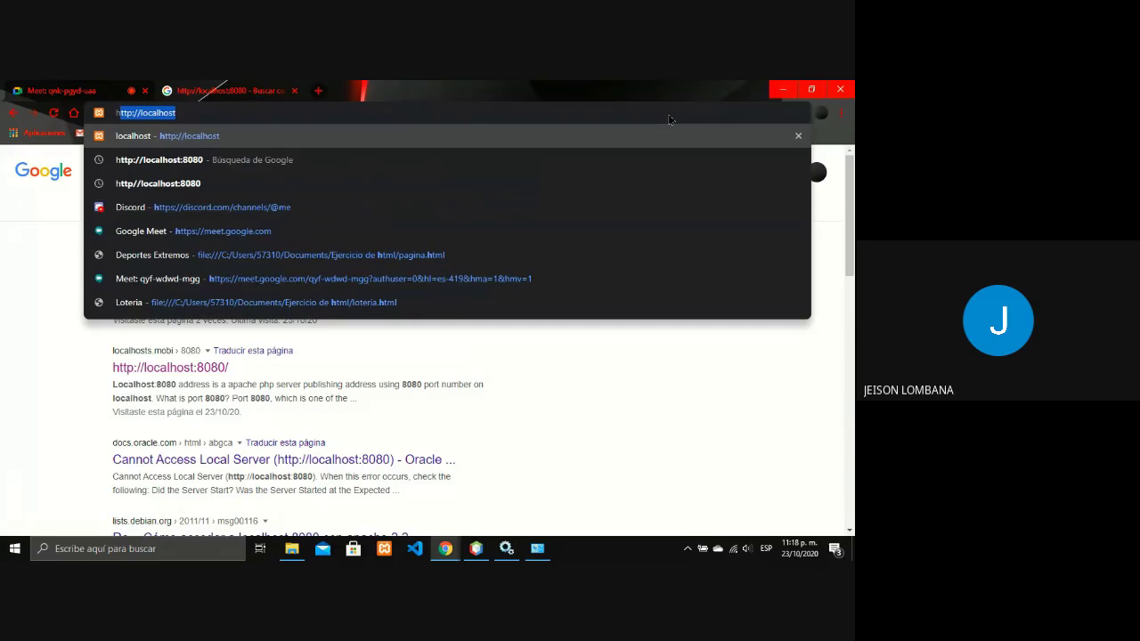
pyautogui.write('ttp:lo')
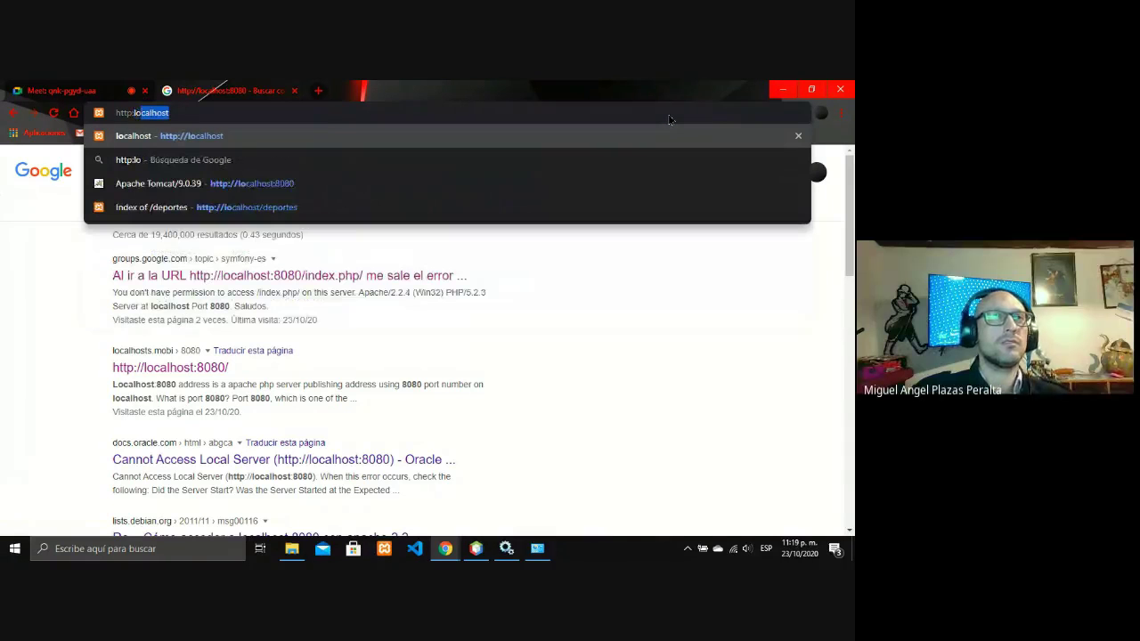
pyautogui.write('calhost')
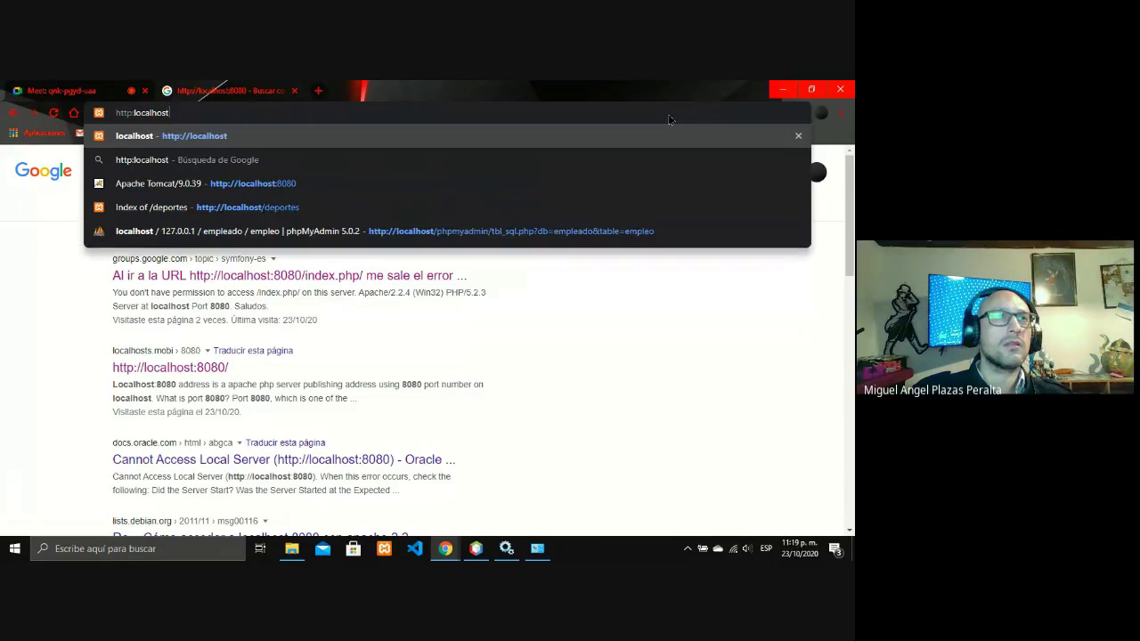
pyautogui.write(':8')
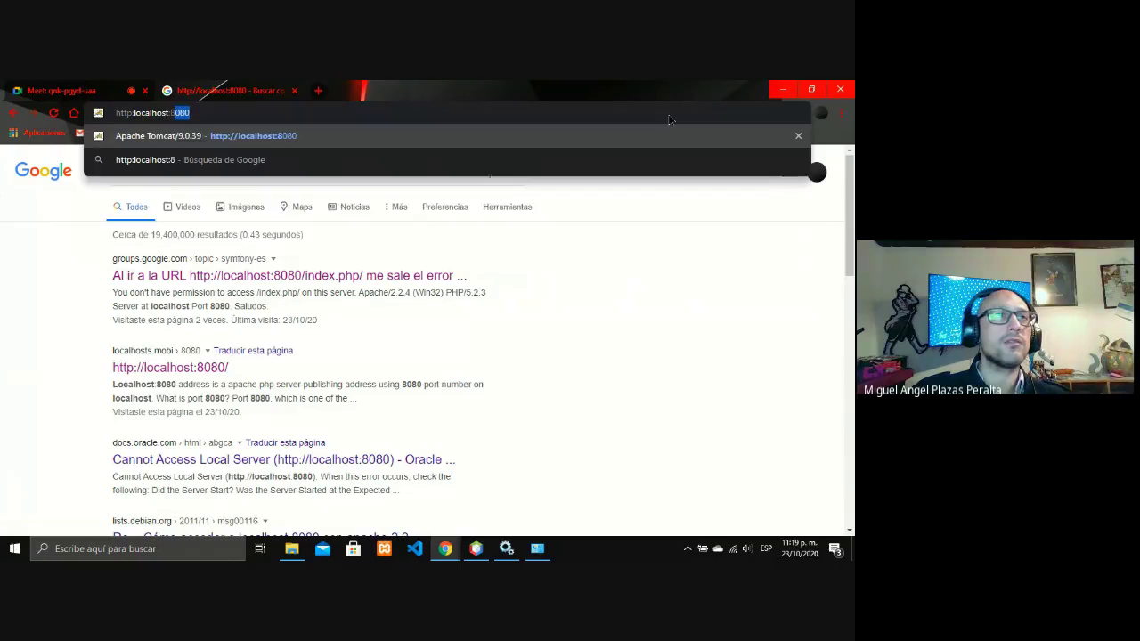
pyautogui.write('080')
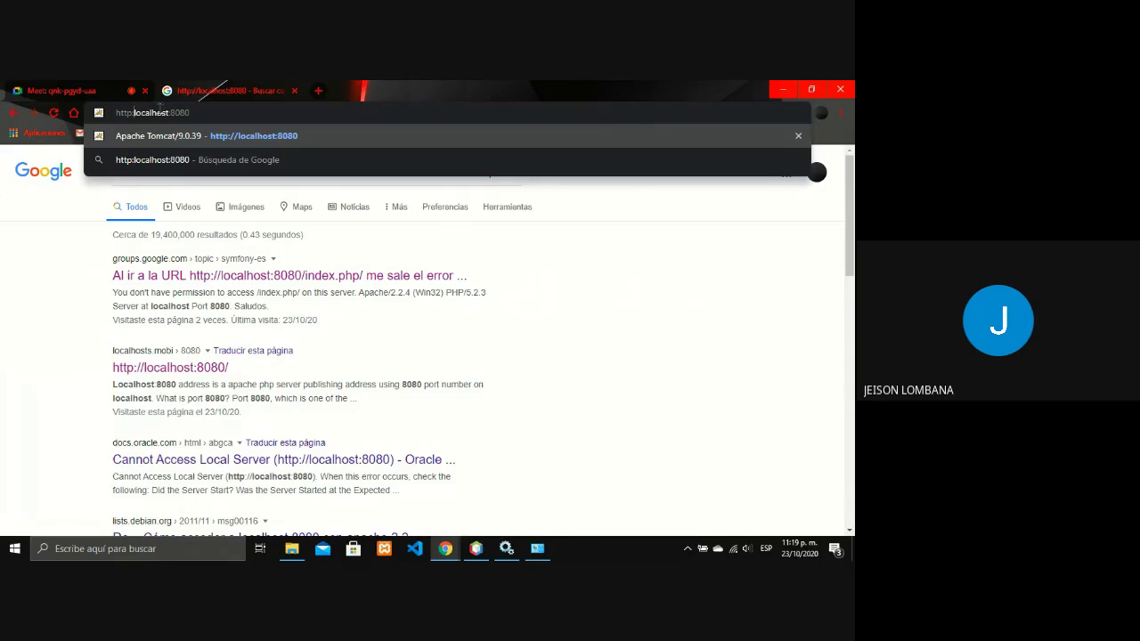
pyautogui.write('//')
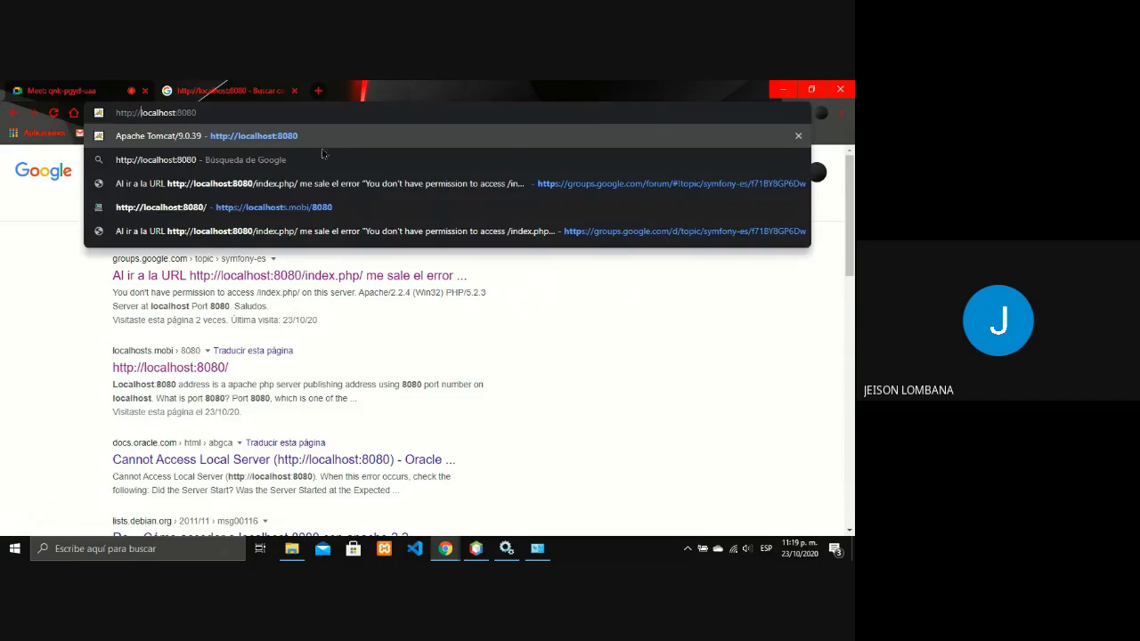
pyautogui.press('Return')
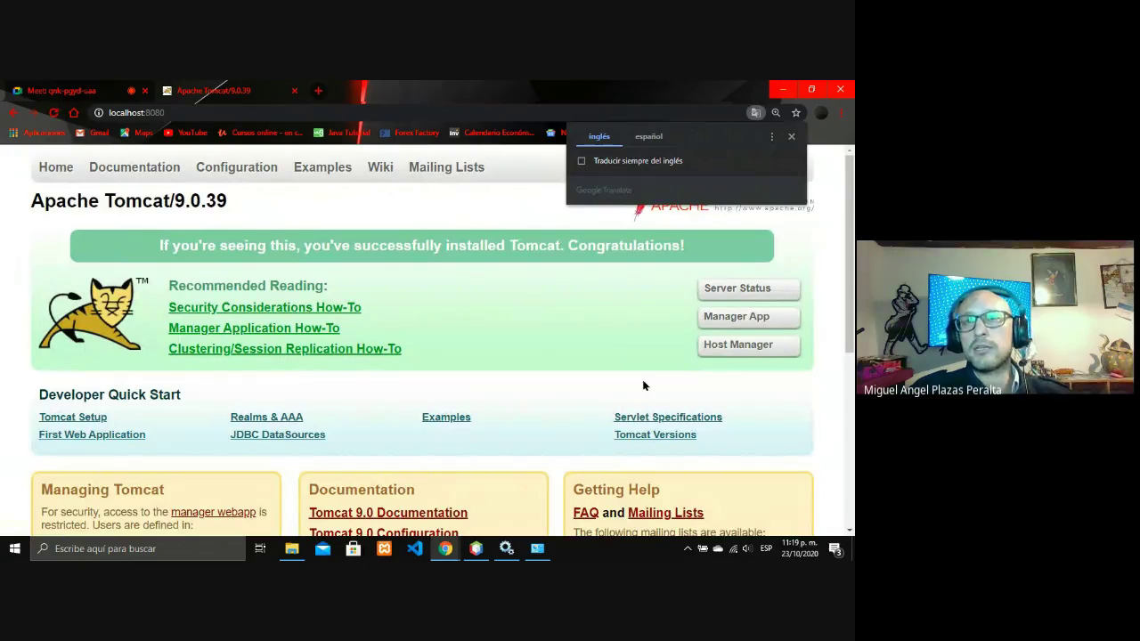
# - Open Host Manager and sign in with the administrator username and password
pyautogui.click(753, 356)
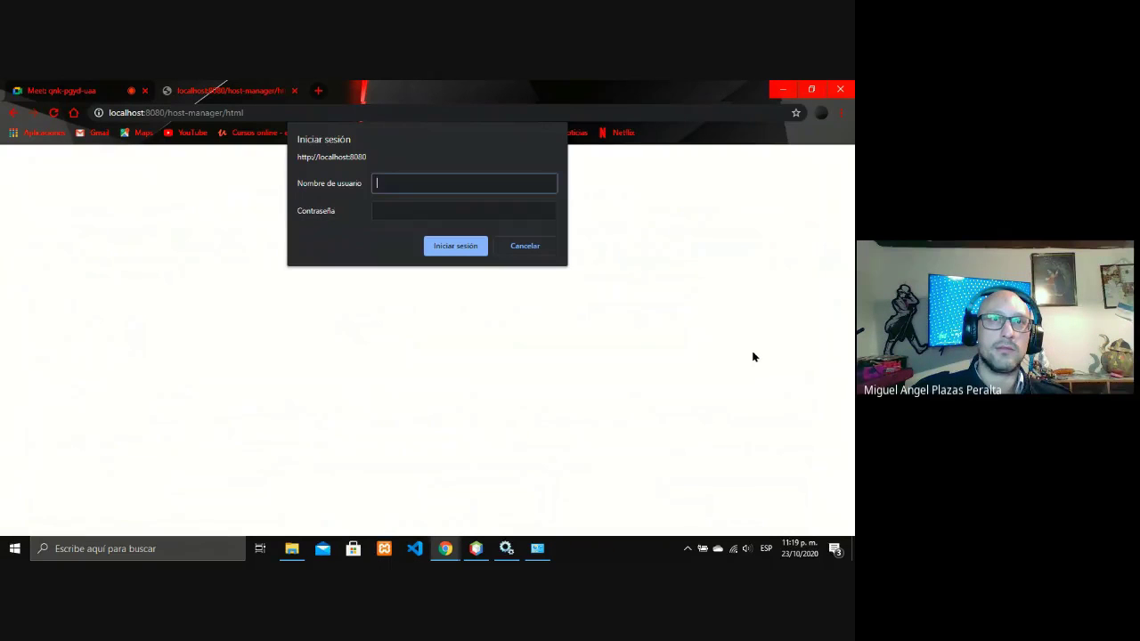
pyautogui.write('admin')
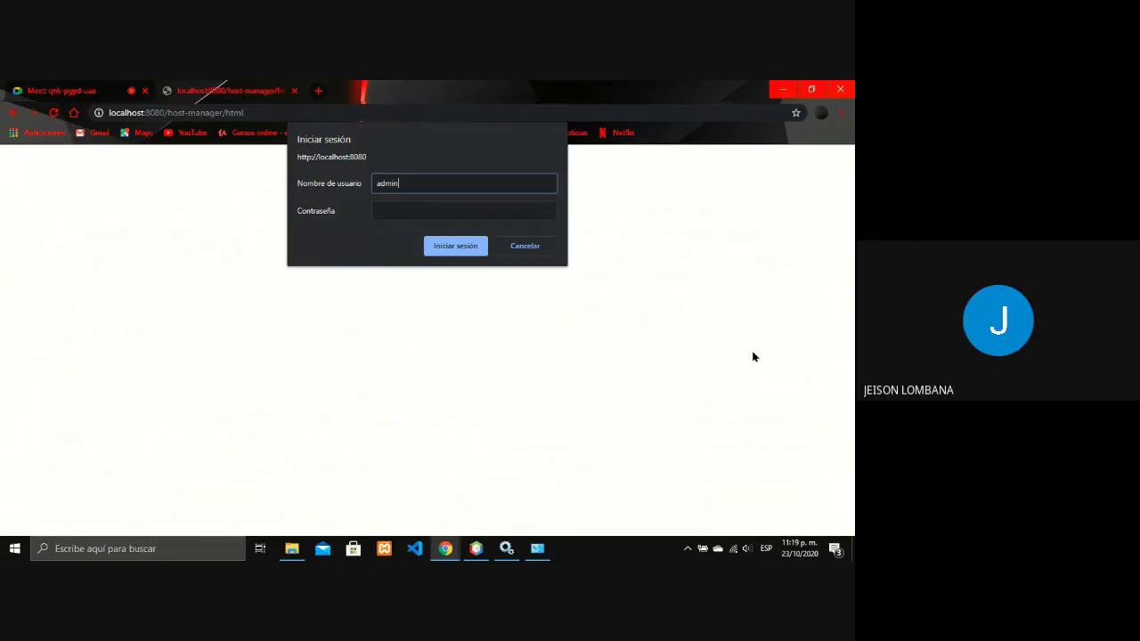
pyautogui.press('Tab')
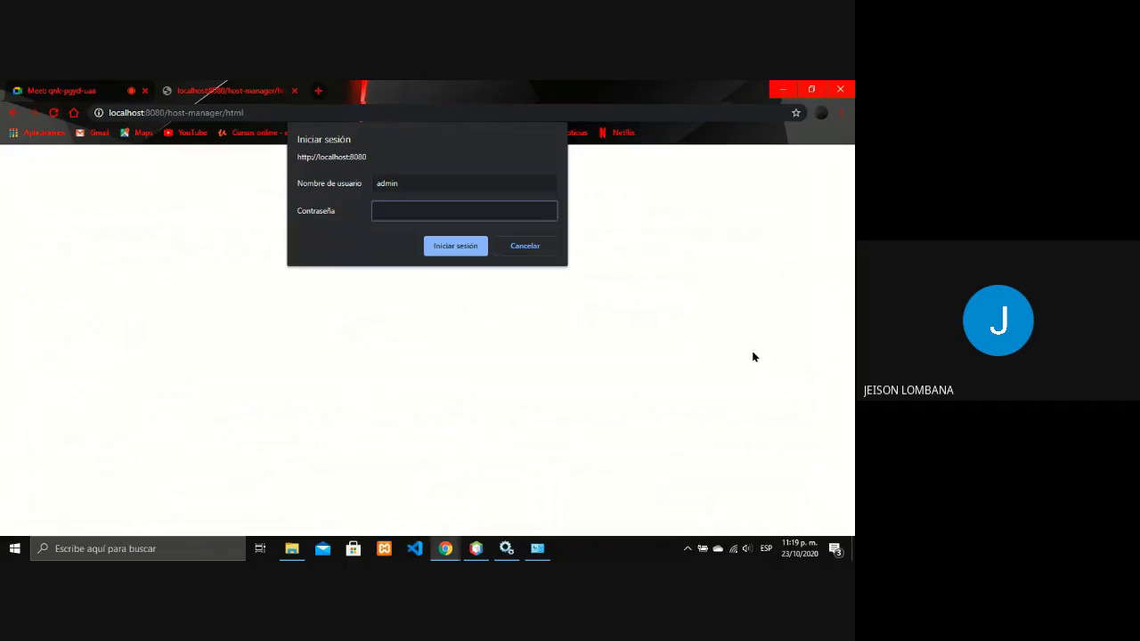
pyautogui.write('admin')
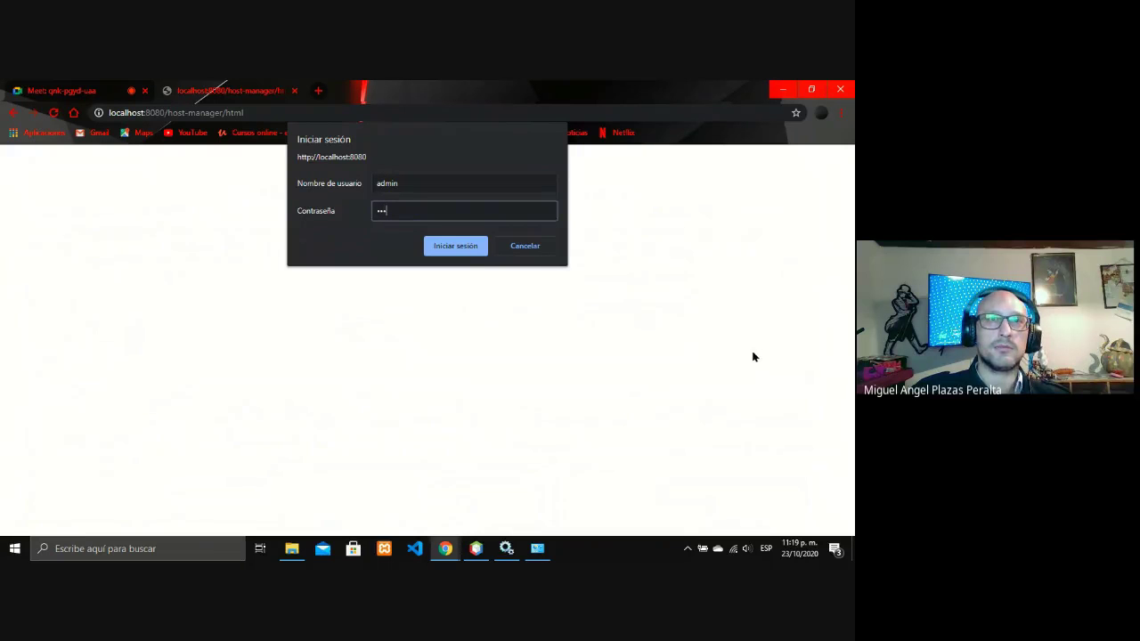
pyautogui.press('Return')
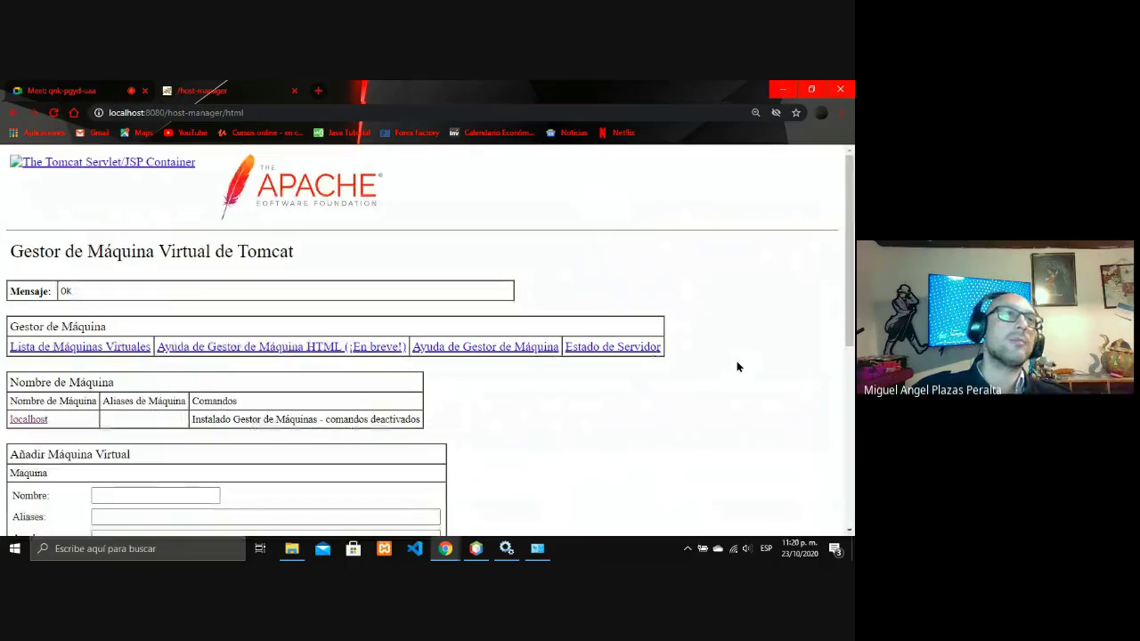
# - Scroll through the virtual host page, then go back to the Tomcat welcome page
pyautogui.scroll(-3, 543, 379)
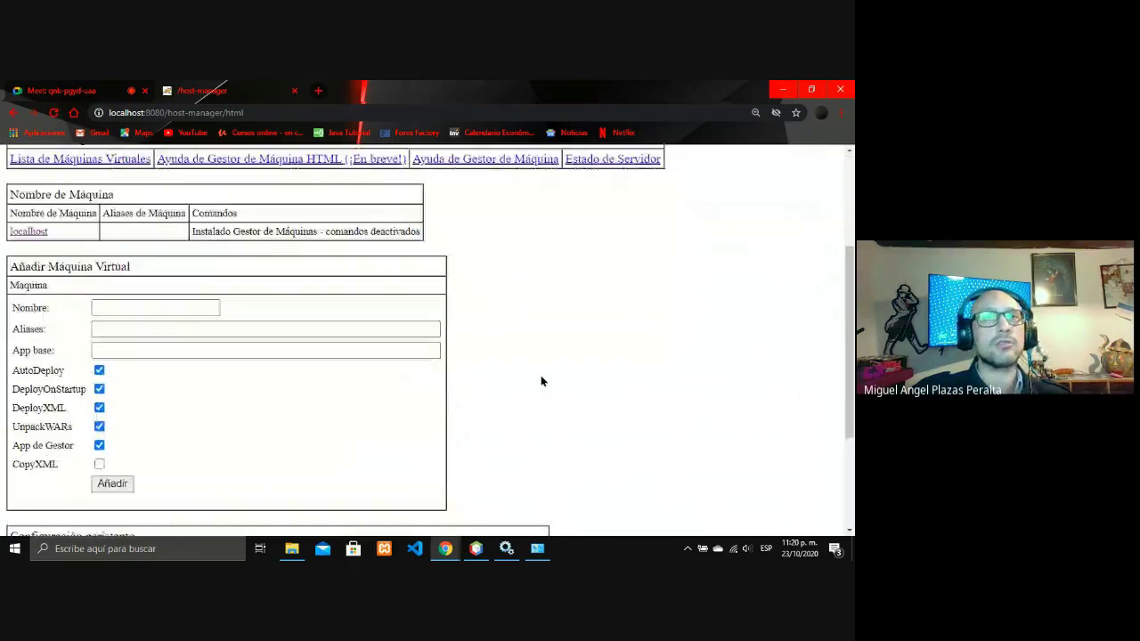
pyautogui.scroll(3, 542, 380)
pyautogui.click(12, 112)
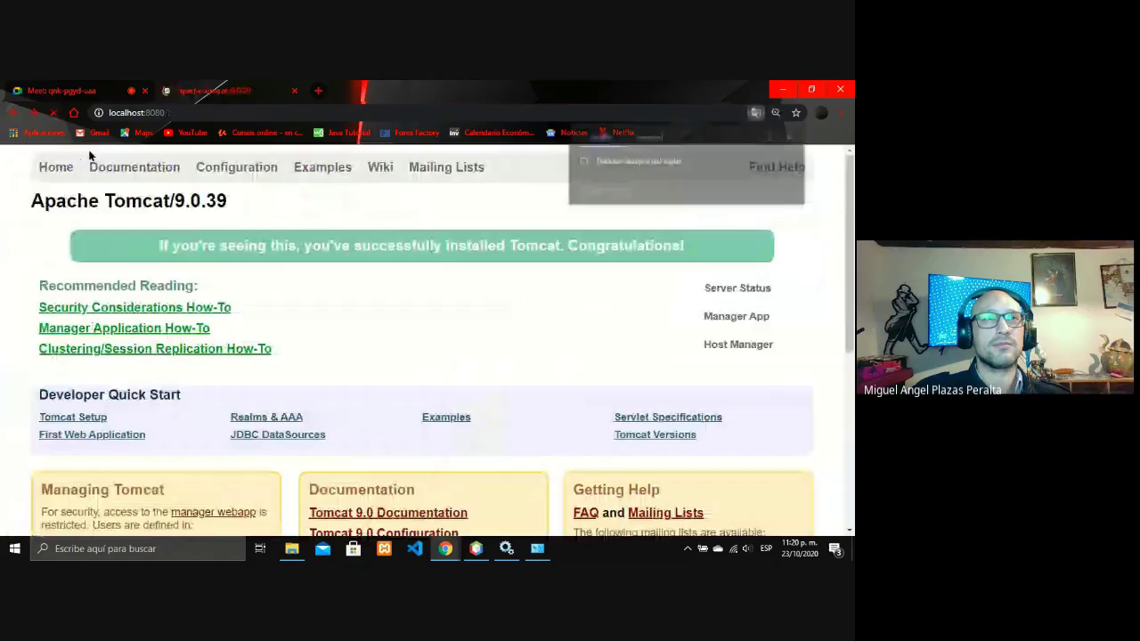
# - Sign in to the Manager App, scroll the Aplicaciones list, then go back
pyautogui.click(736, 317)
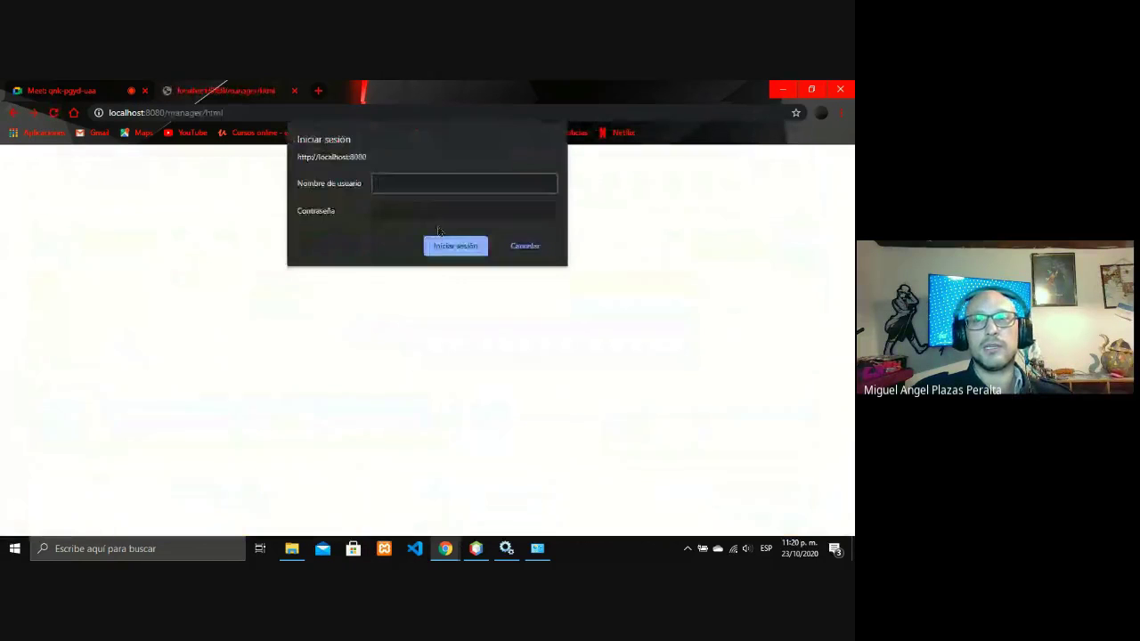
pyautogui.write('admin')
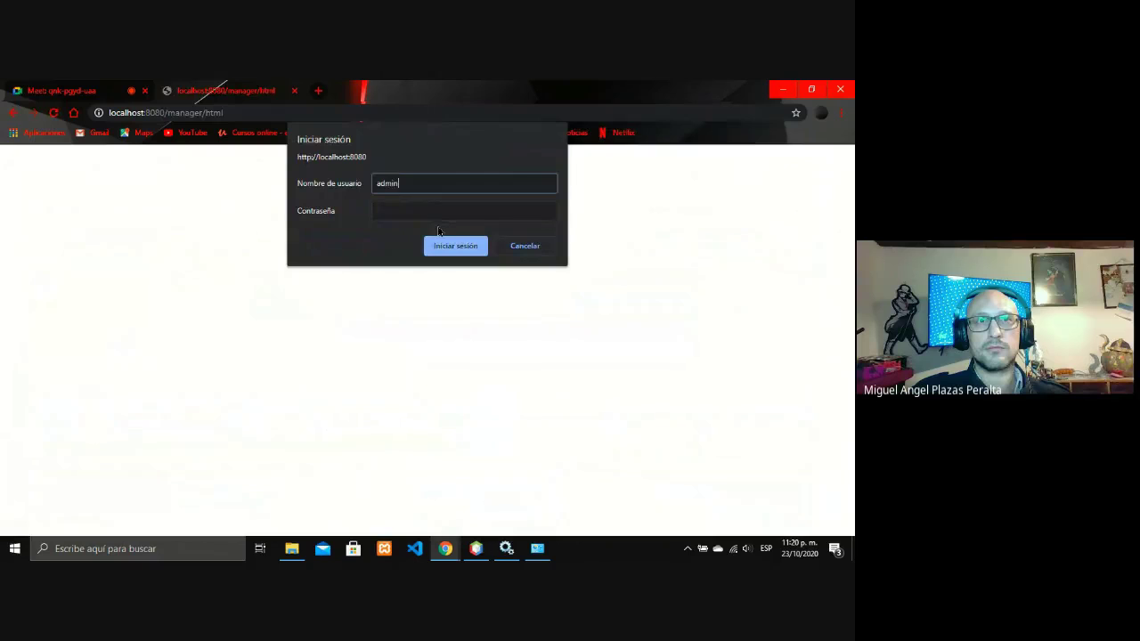
pyautogui.press('Tab')
pyautogui.write('admin')
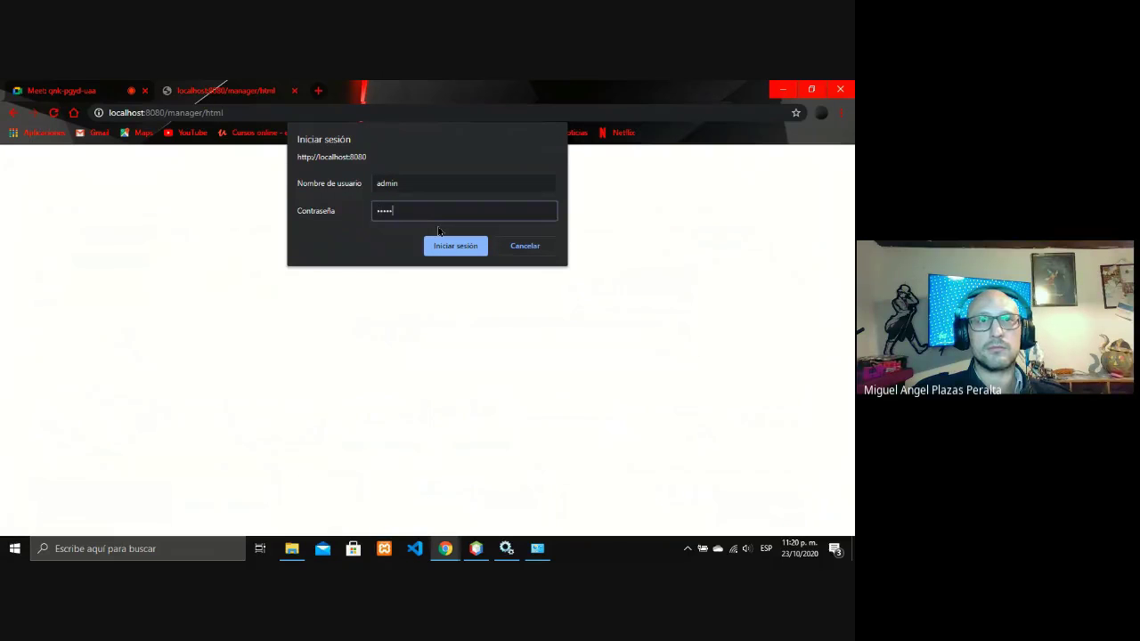
pyautogui.press('Return')
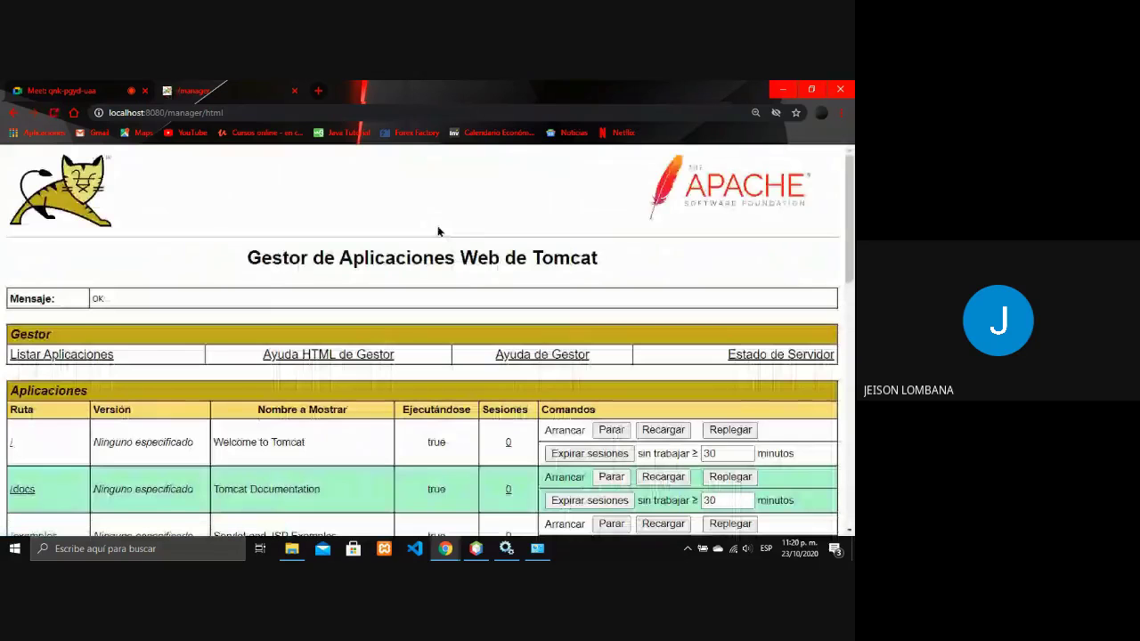
pyautogui.scroll(-3, 437, 231)
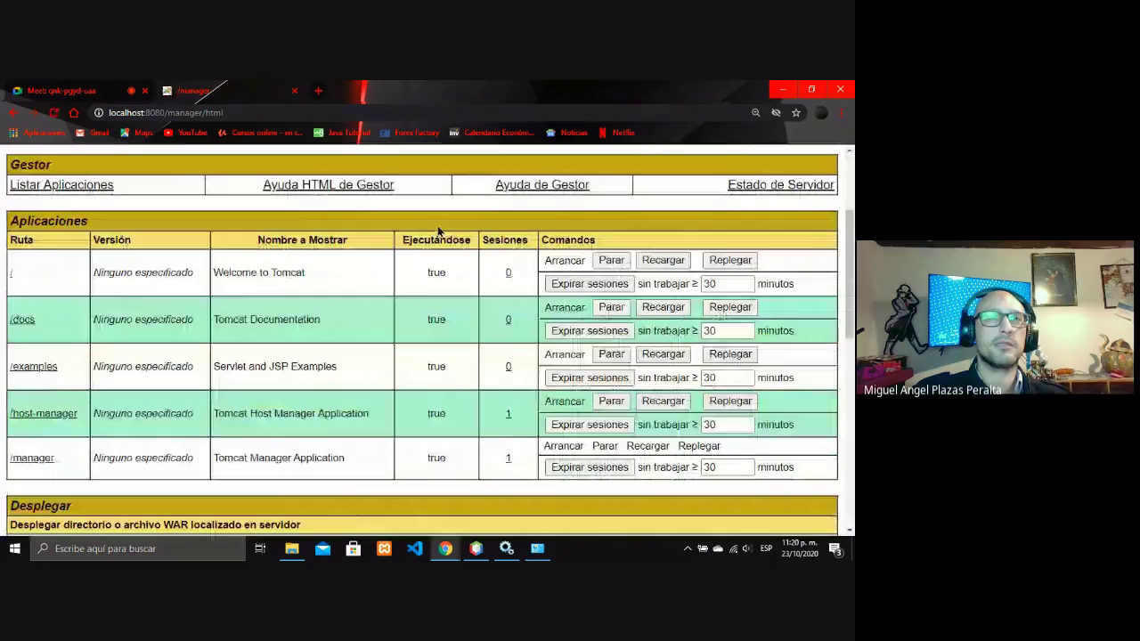
pyautogui.scroll(-5, 438, 230)
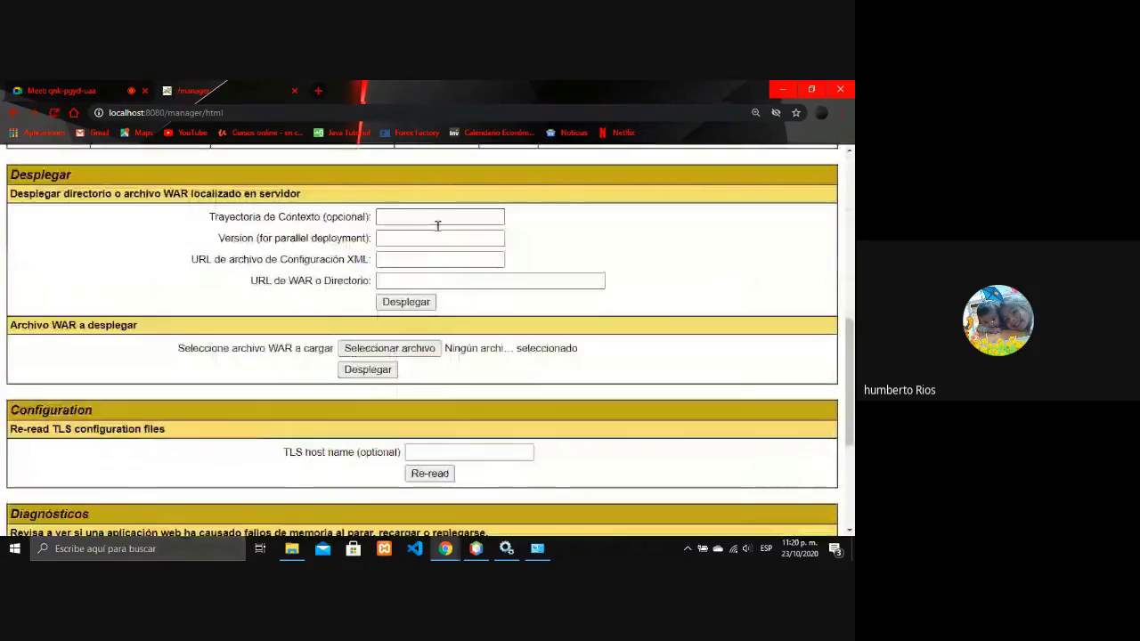
pyautogui.click(15, 113)
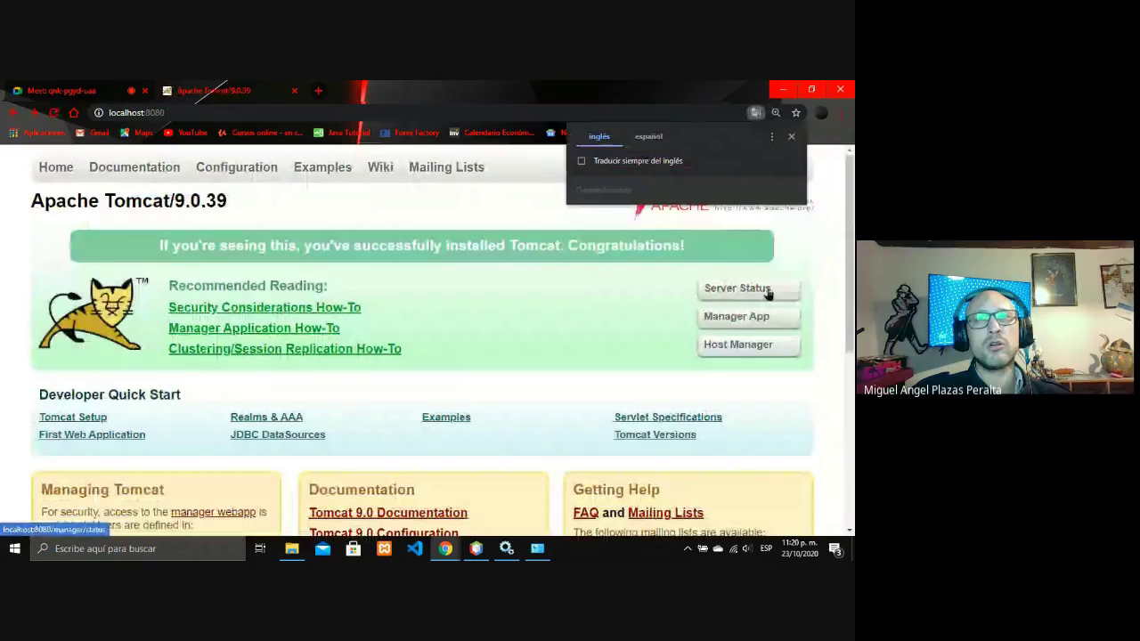
# - View the Server Status page, return to the welcome page, then switch to Google Meet
pyautogui.click(766, 292)
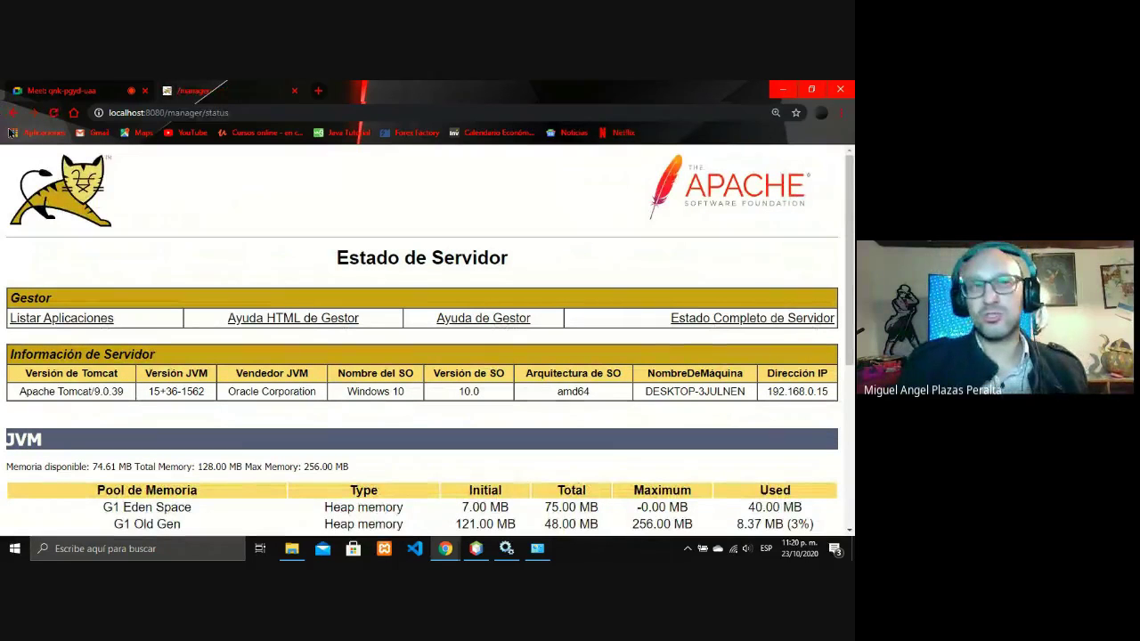
pyautogui.click(12, 114)
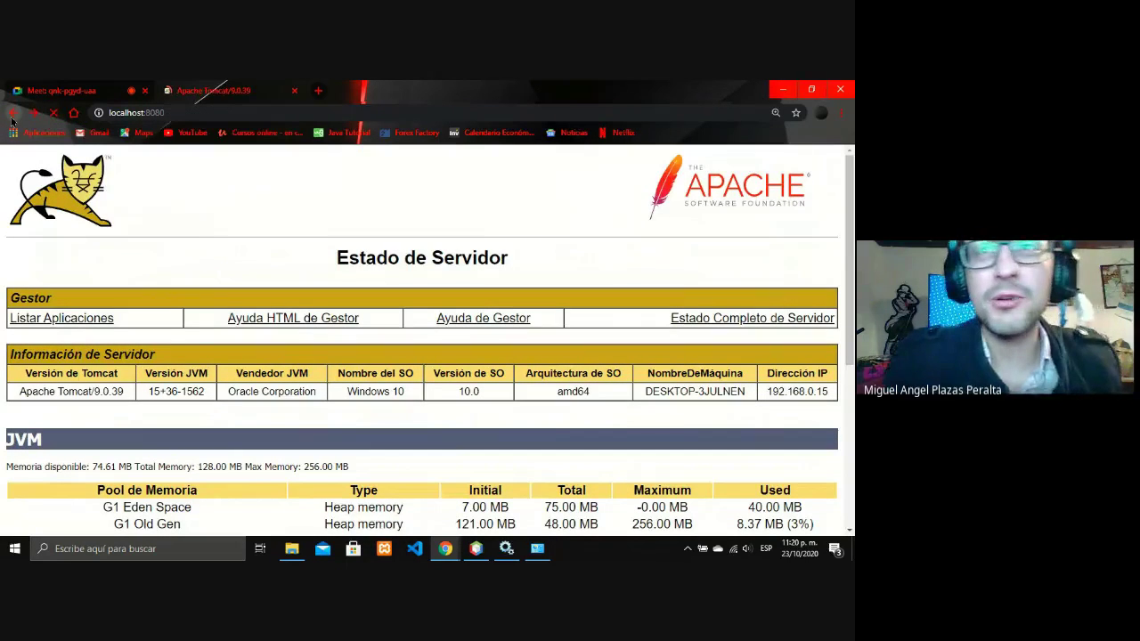
pyautogui.click(54, 90)
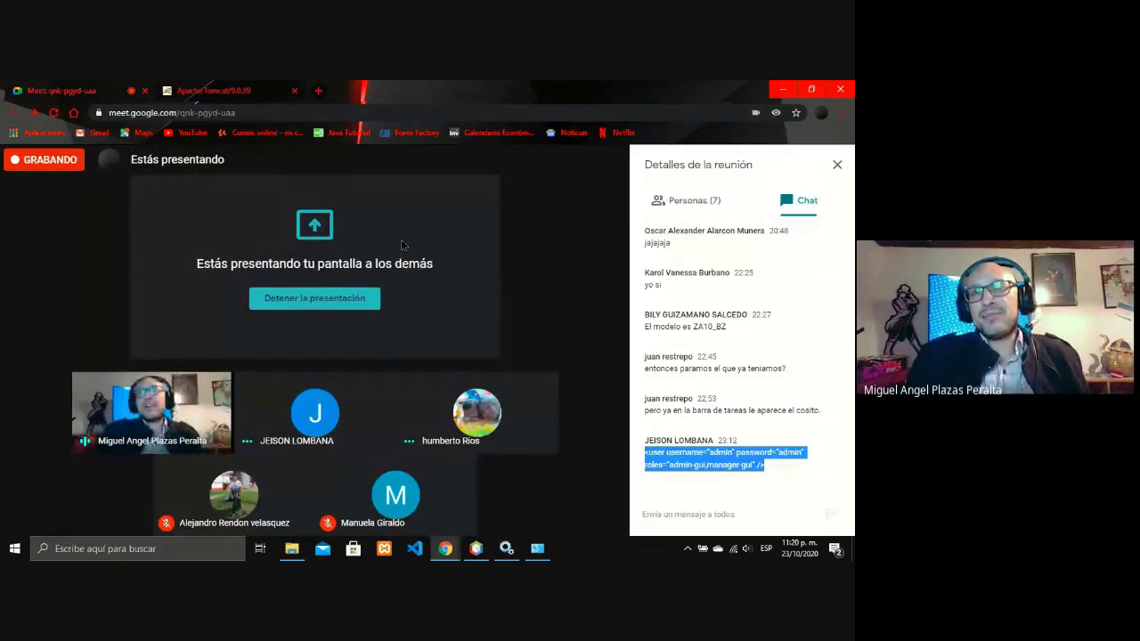
# - Choose 'Detener la presentación' from the 'Estás presentando' button to end screen sharing
pyautogui.moveTo(399, 242)
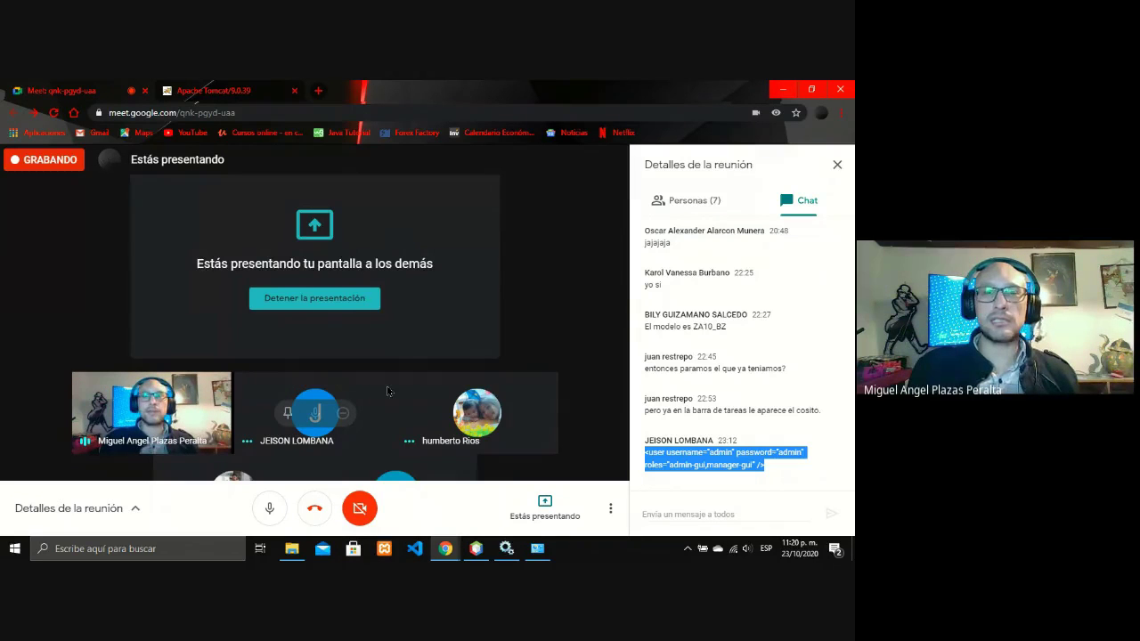
pyautogui.moveTo(507, 547)
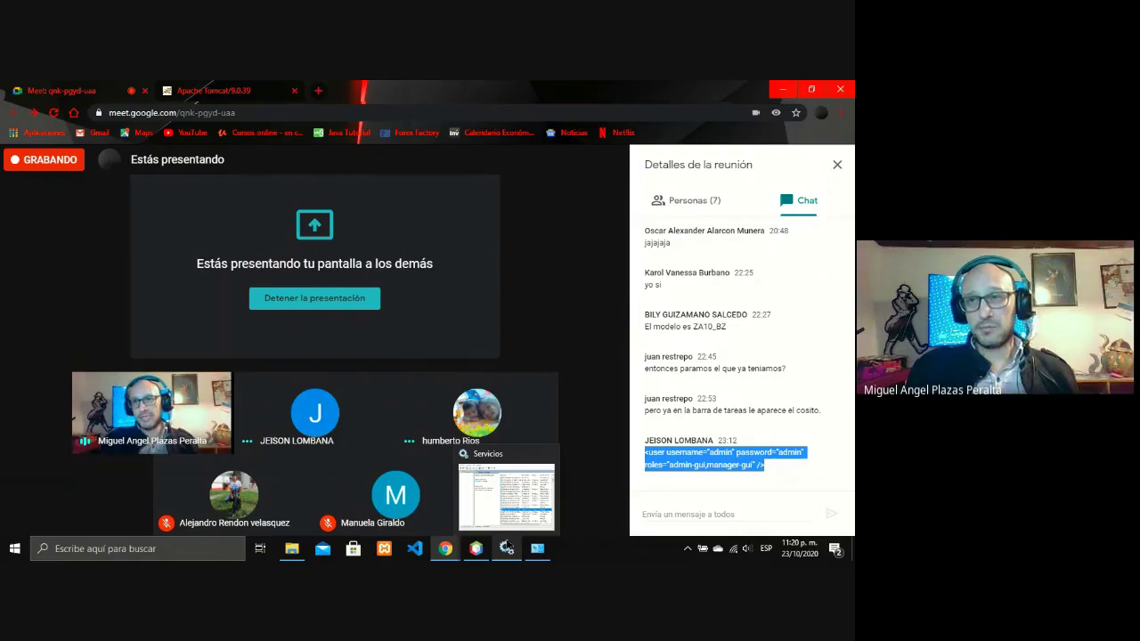
pyautogui.moveTo(535, 517)
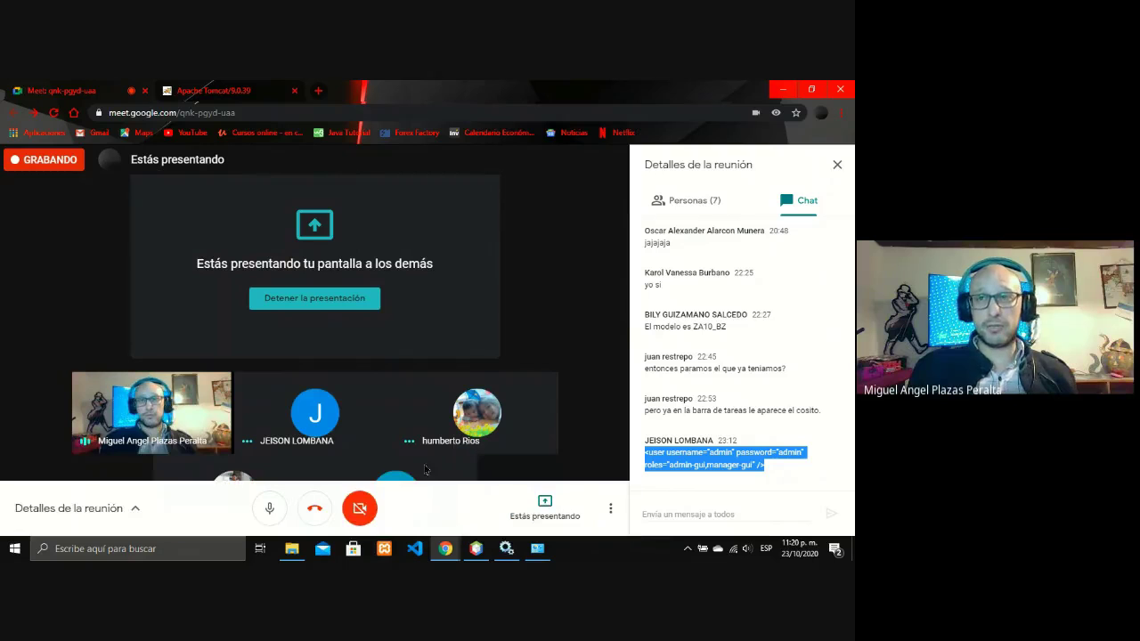
pyautogui.click(552, 509)
pyautogui.click(543, 448)
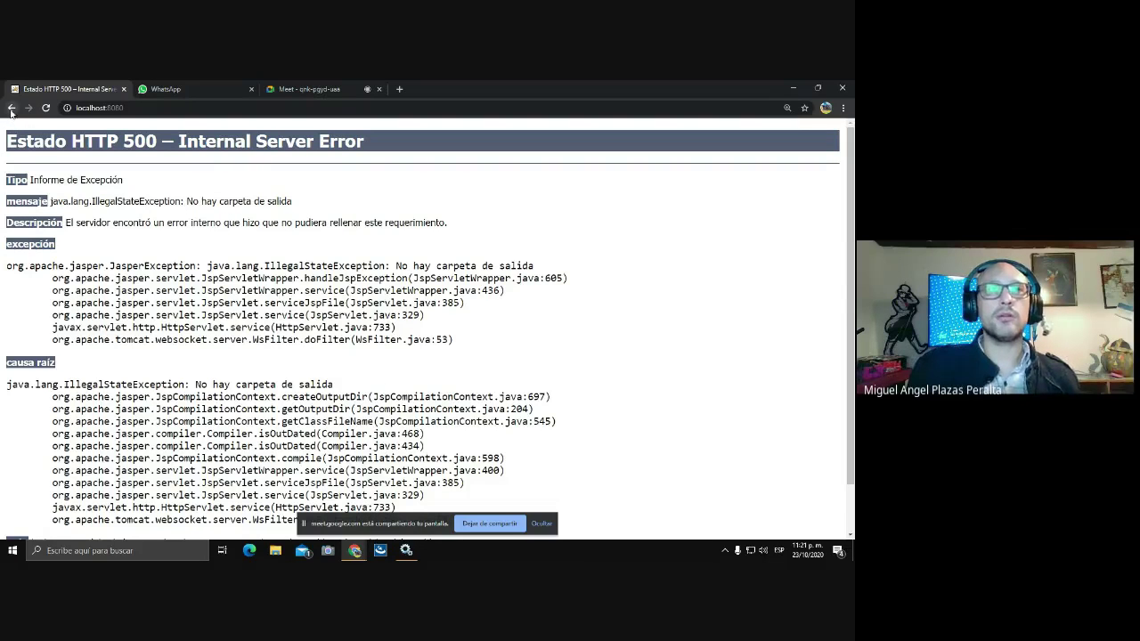
# - Minimize the browser and Services windows, then open the system window from This PC
pyautogui.click(11, 108)
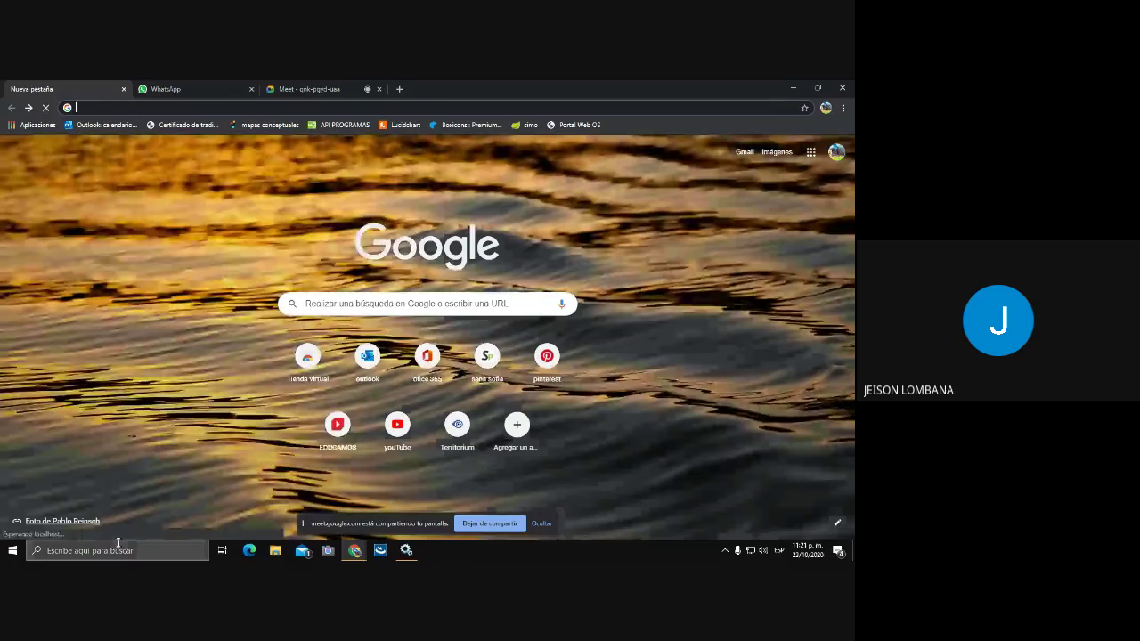
pyautogui.click(135, 552)
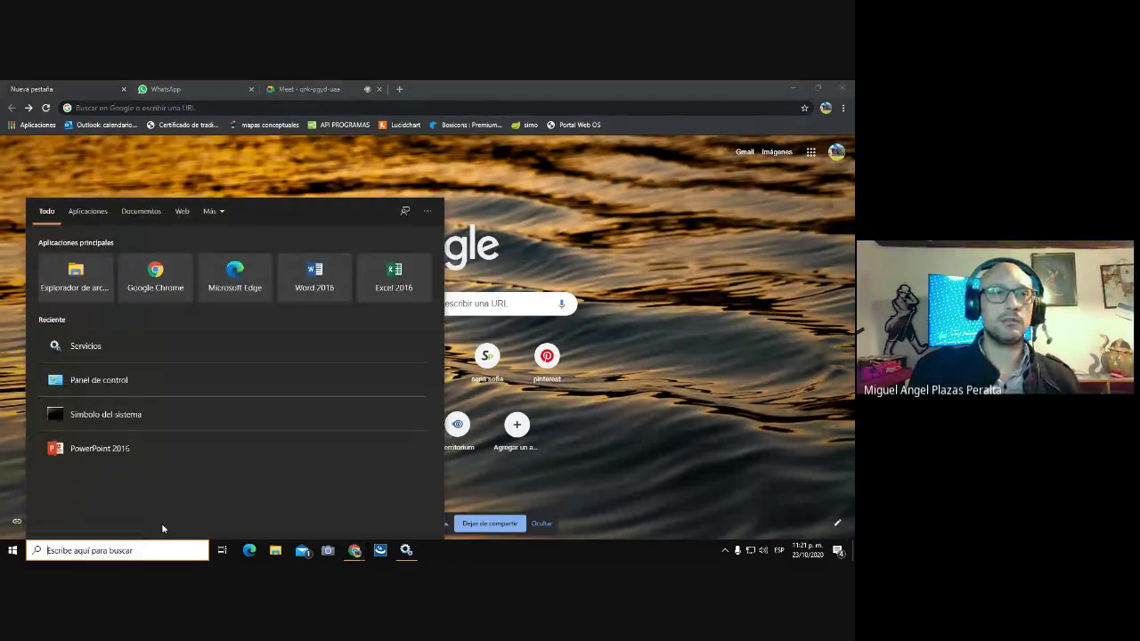
pyautogui.click(687, 196)
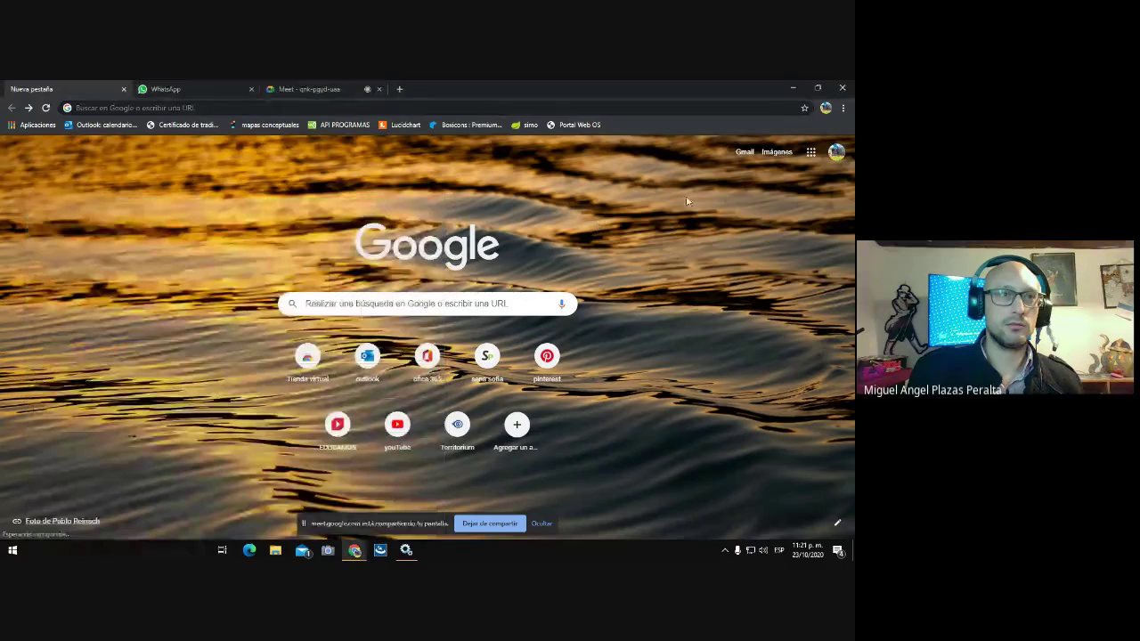
pyautogui.click(796, 89)
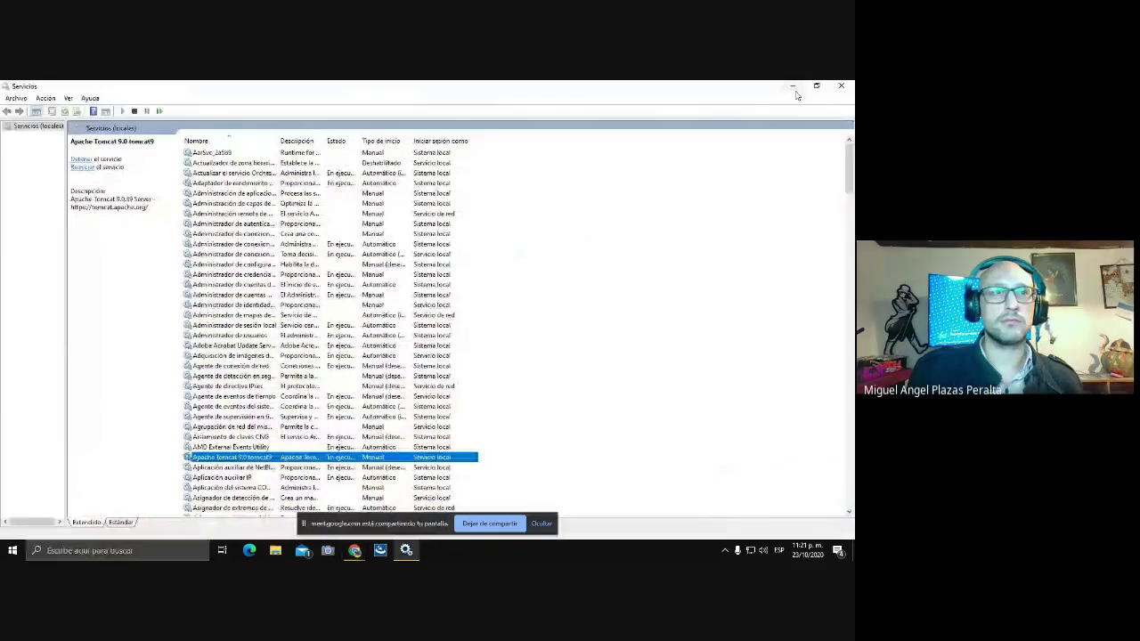
pyautogui.click(794, 88)
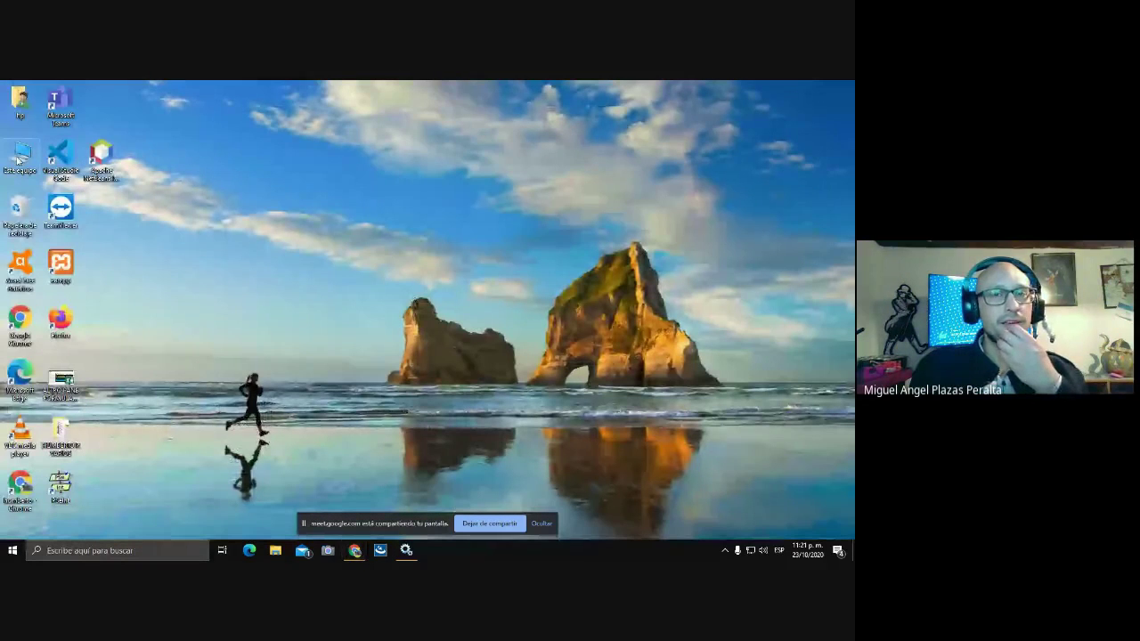
pyautogui.rightClick(17, 159)
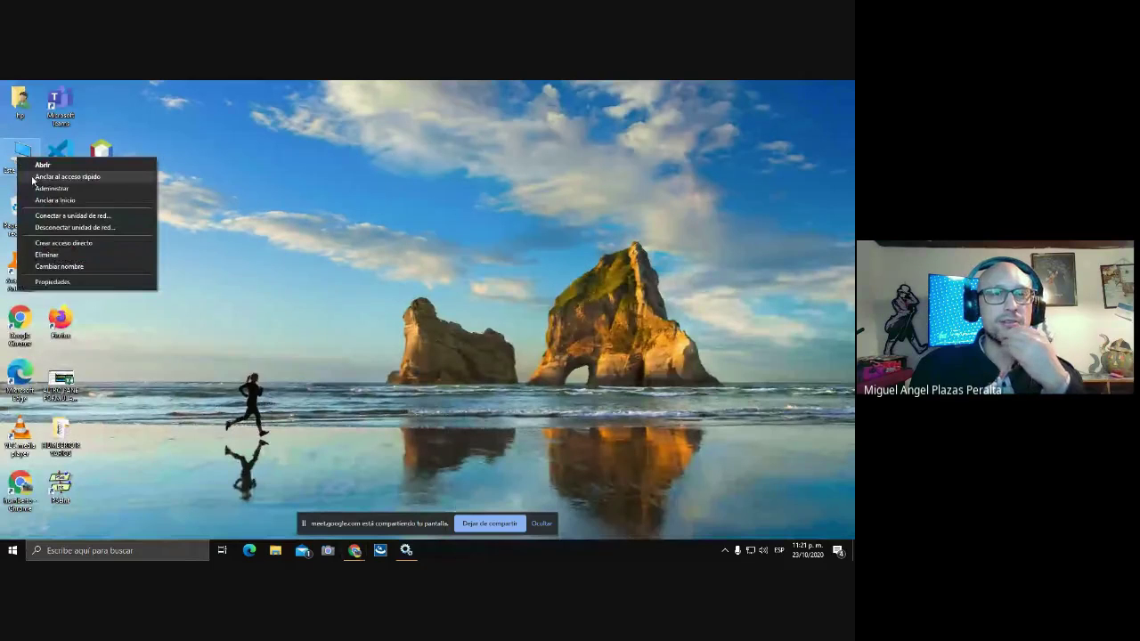
pyautogui.click(32, 178)
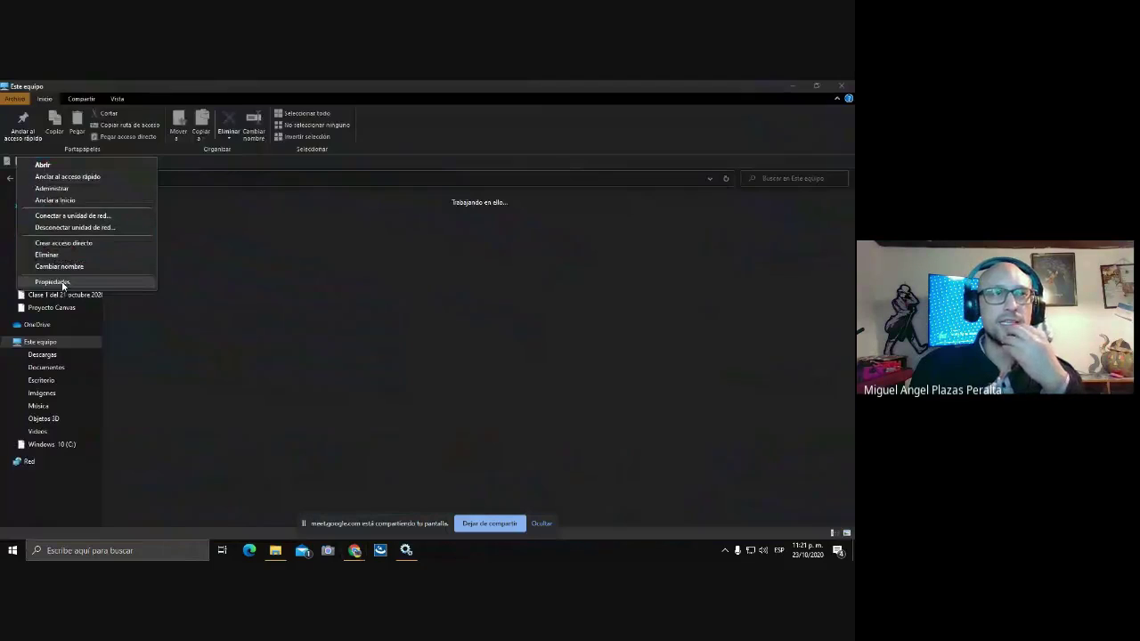
pyautogui.click(406, 550)
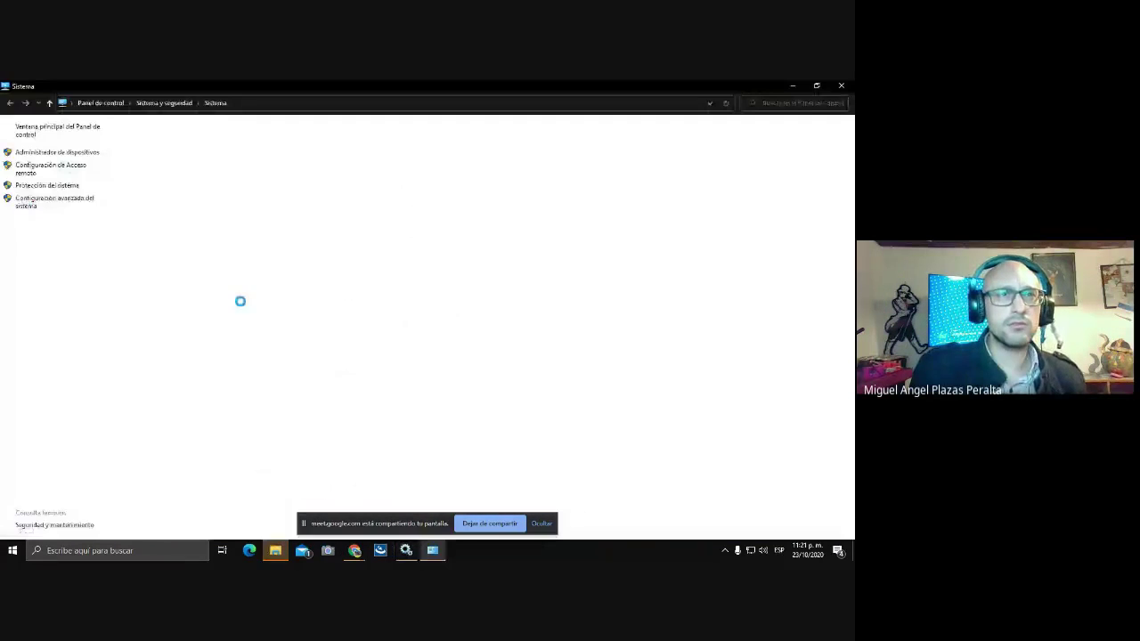
# - Stop the Apache Tomcat 9.0 tomcat9 service in the Services list
pyautogui.click(430, 552)
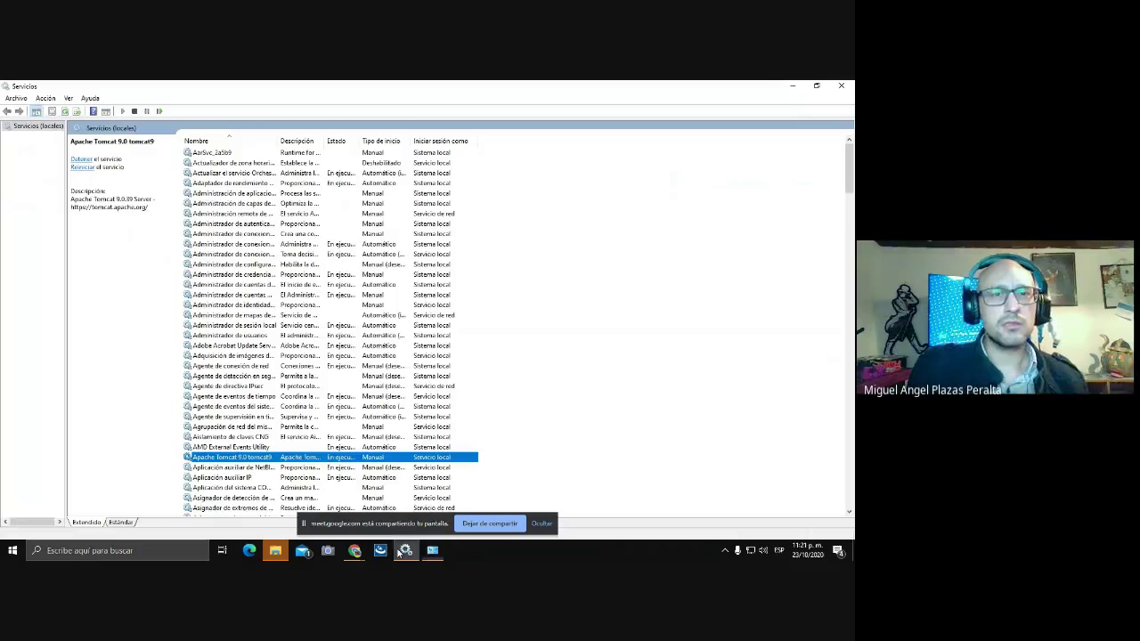
pyautogui.rightClick(324, 459)
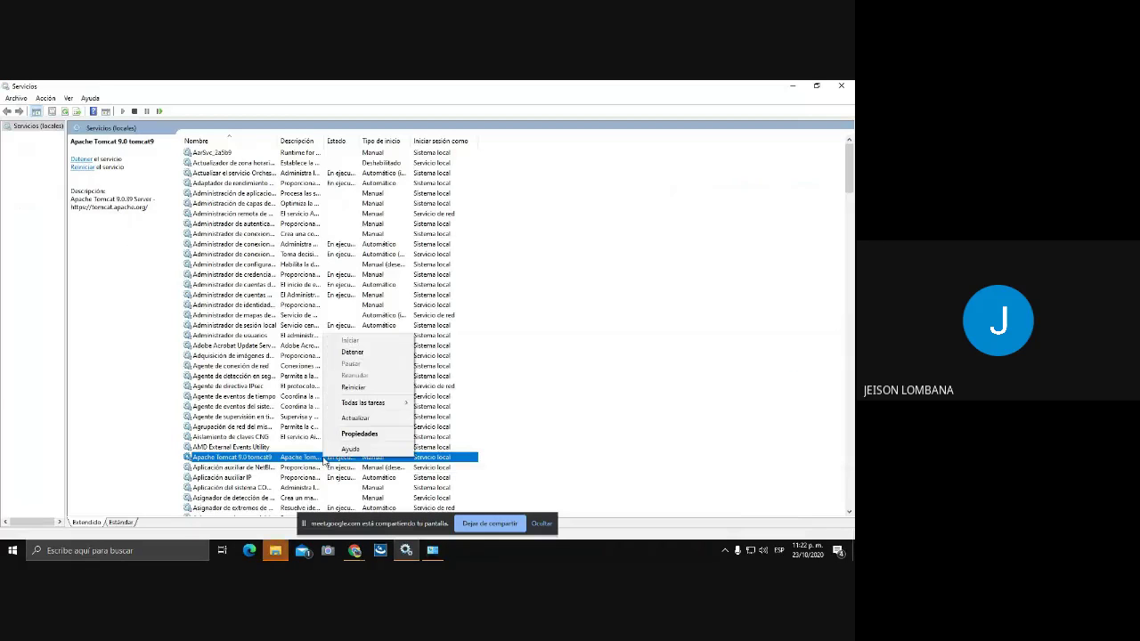
pyautogui.click(352, 352)
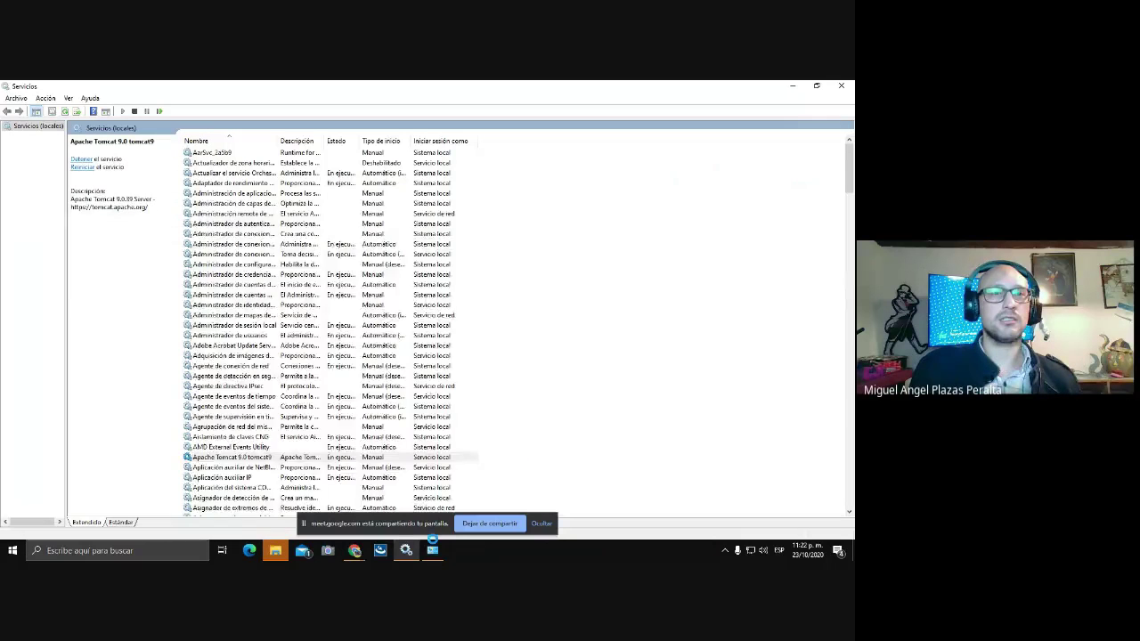
# - Open Advanced system settings > Environment Variables and review the Path entries
pyautogui.click(431, 551)
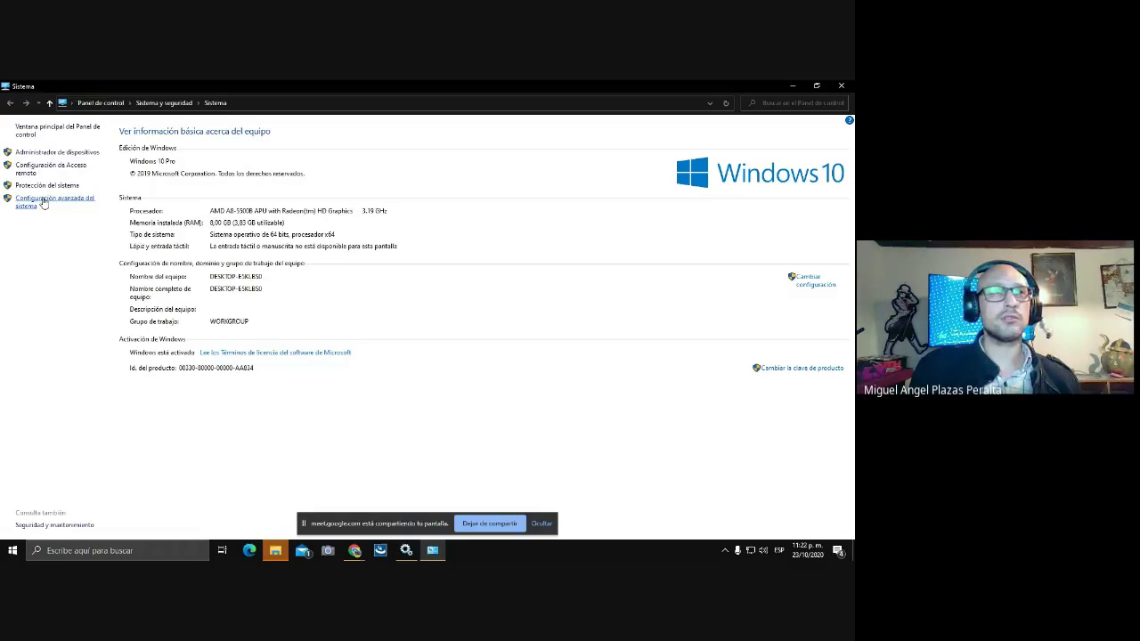
pyautogui.click(43, 203)
pyautogui.click(207, 328)
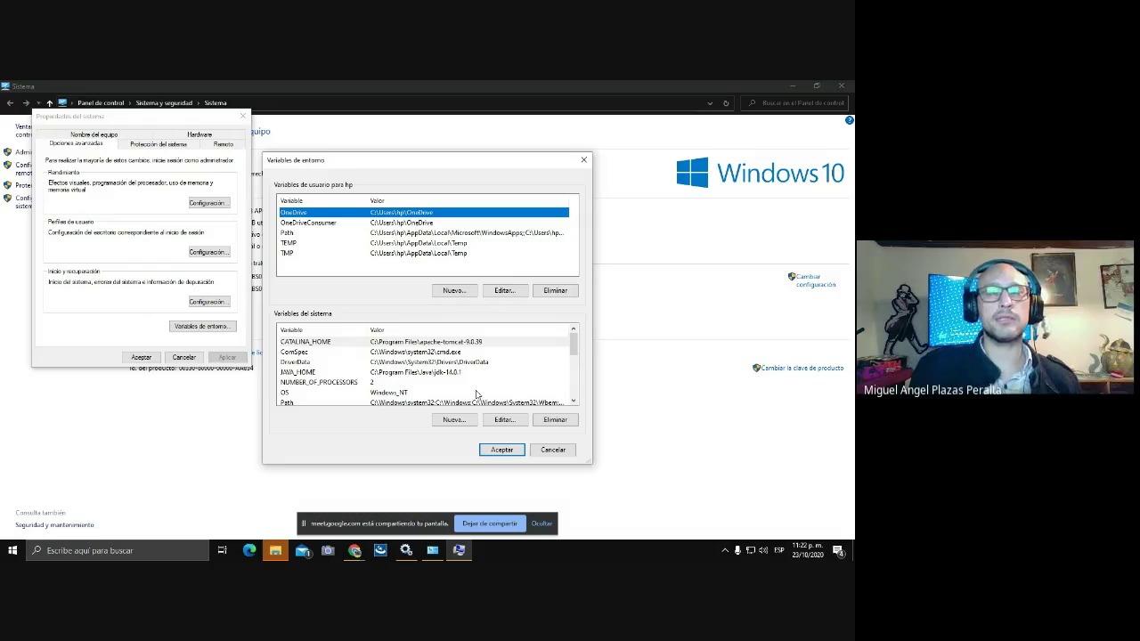
pyautogui.scroll(-1, 423, 392)
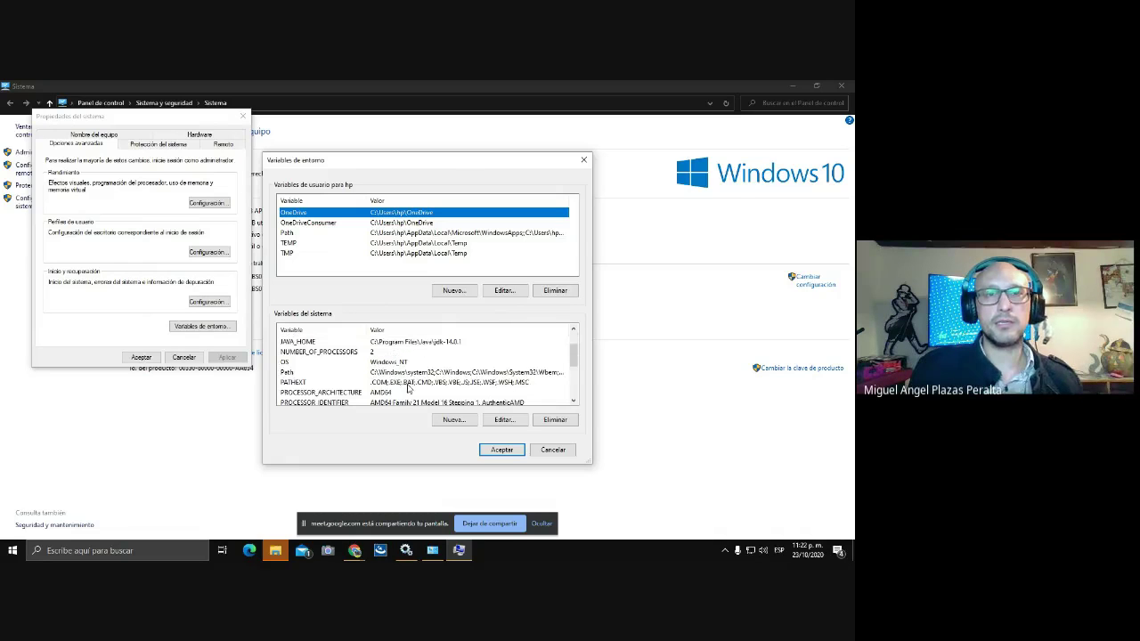
pyautogui.click(289, 373)
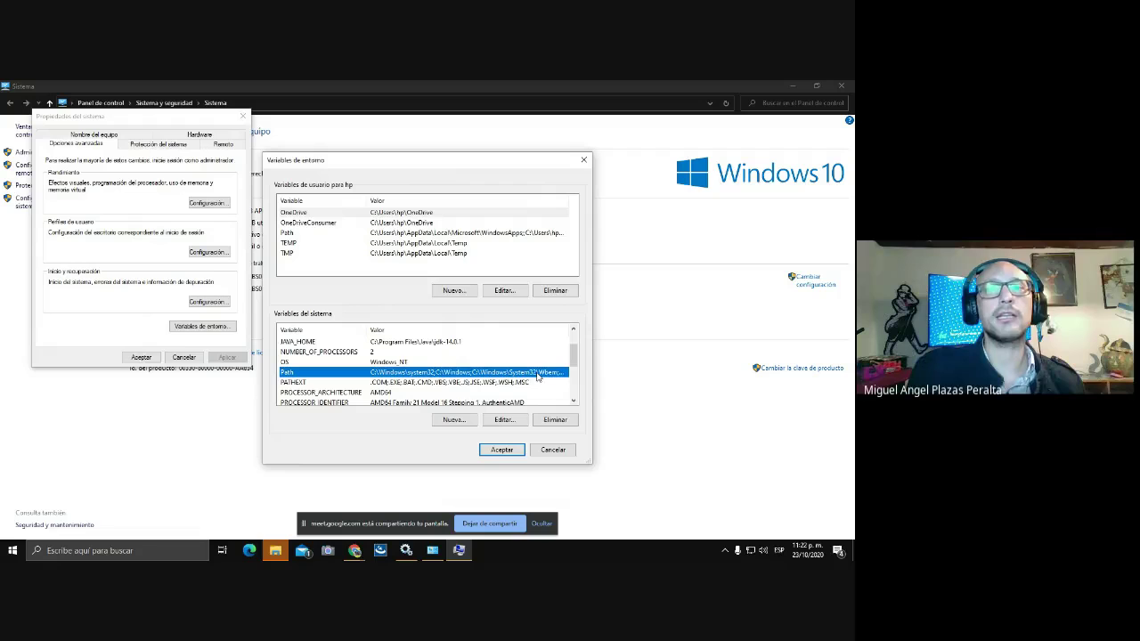
pyautogui.click(504, 420)
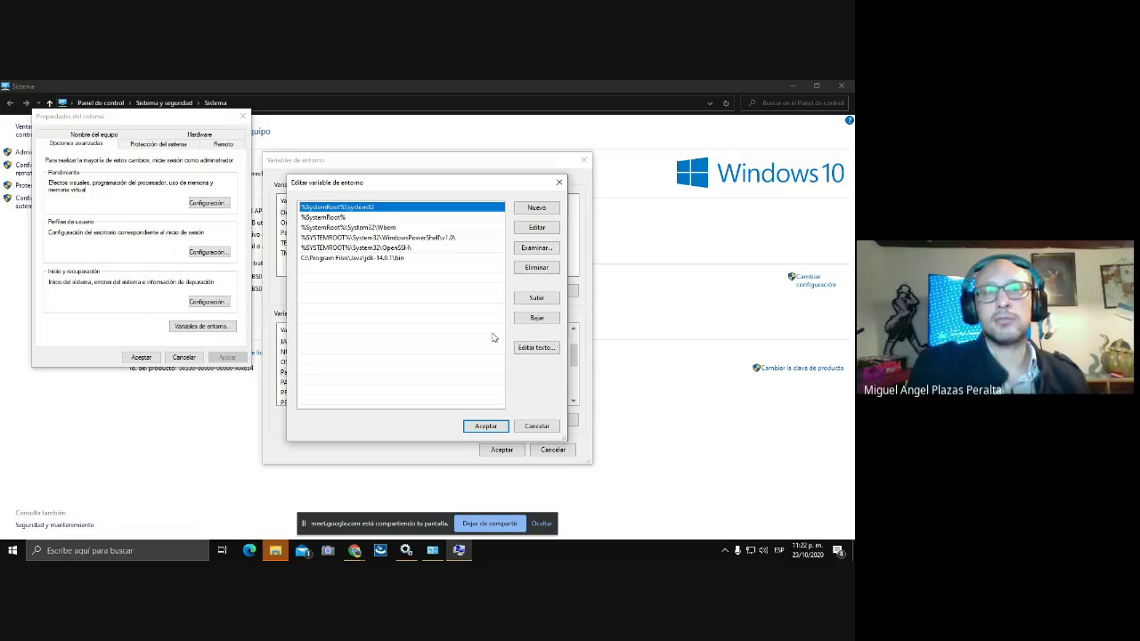
pyautogui.click(492, 428)
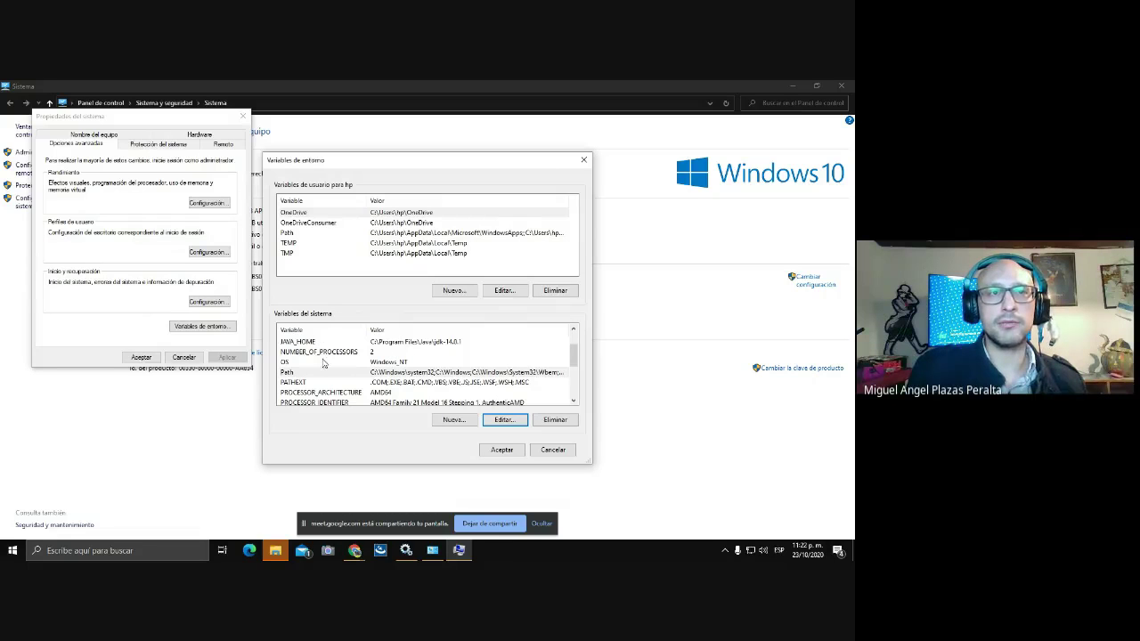
# - Select the CATALINA_HOME system variable and open it for editing
pyautogui.scroll(1, 319, 354)
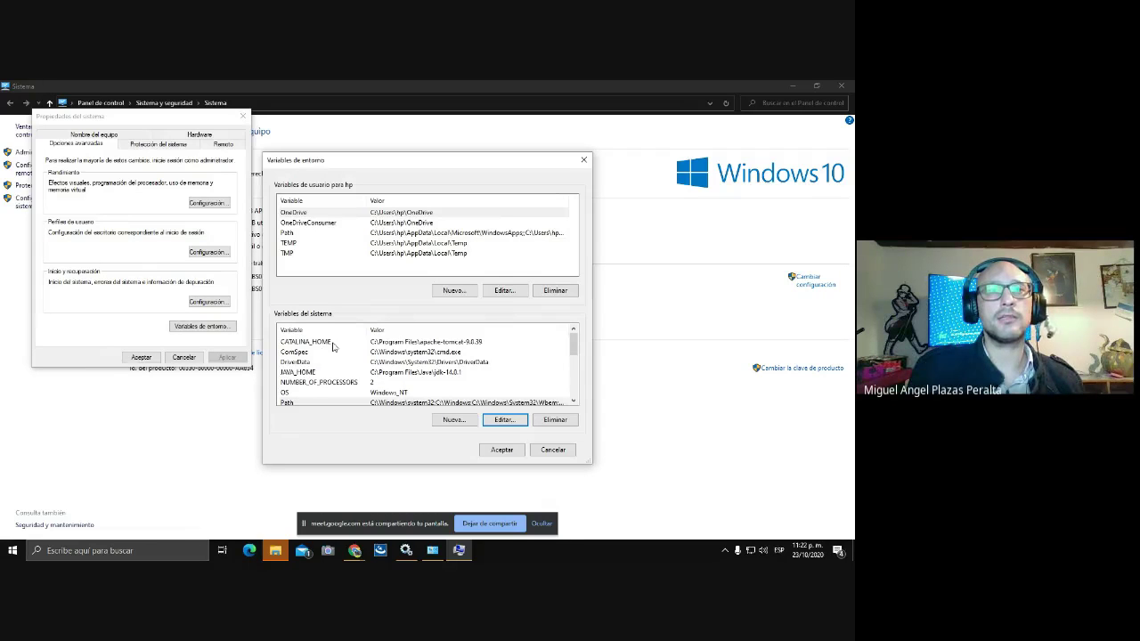
pyautogui.click(336, 347)
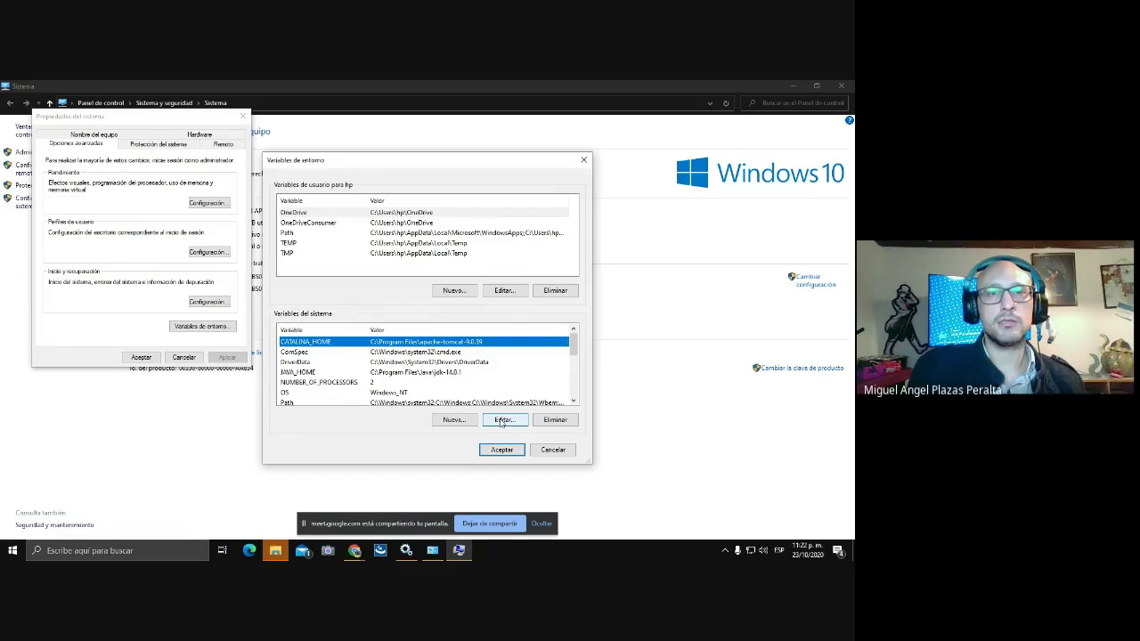
pyautogui.click(503, 419)
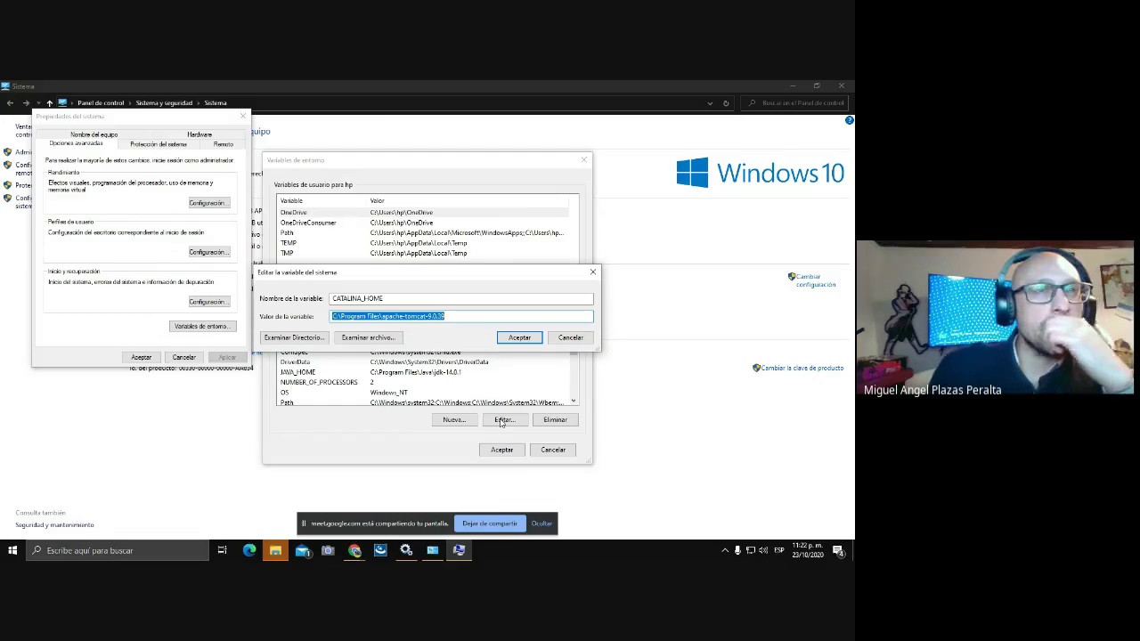
# - Browse to C:\Program Files\apache-tomcat-9.0.39 as the new CATALINA_HOME value
pyautogui.click(310, 338)
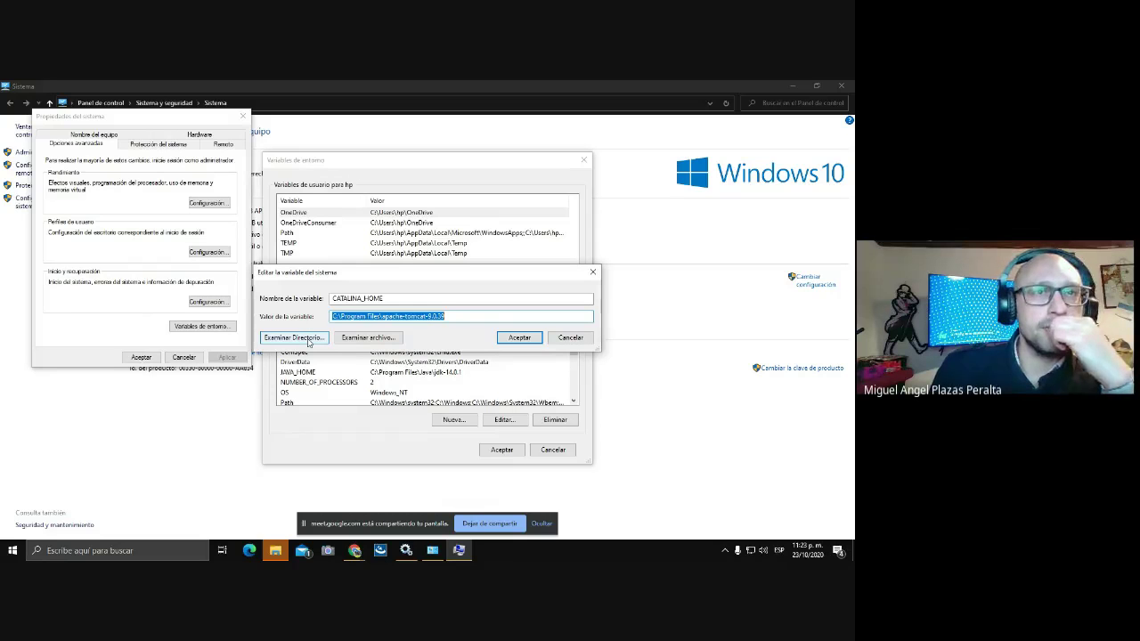
pyautogui.click(308, 340)
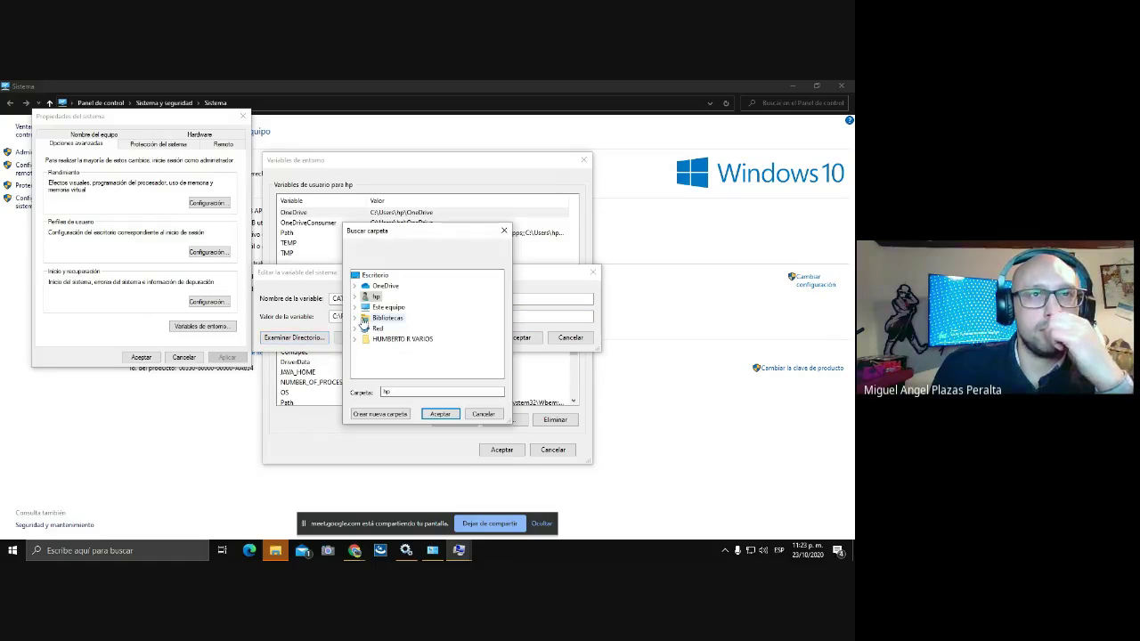
pyautogui.click(357, 308)
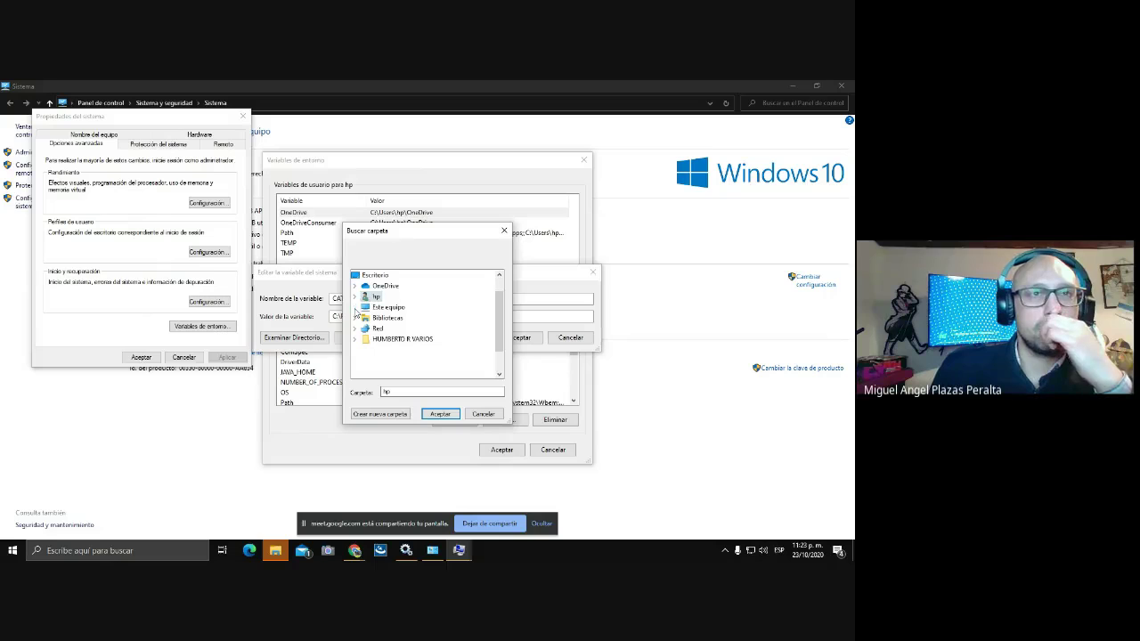
pyautogui.doubleClick(392, 371)
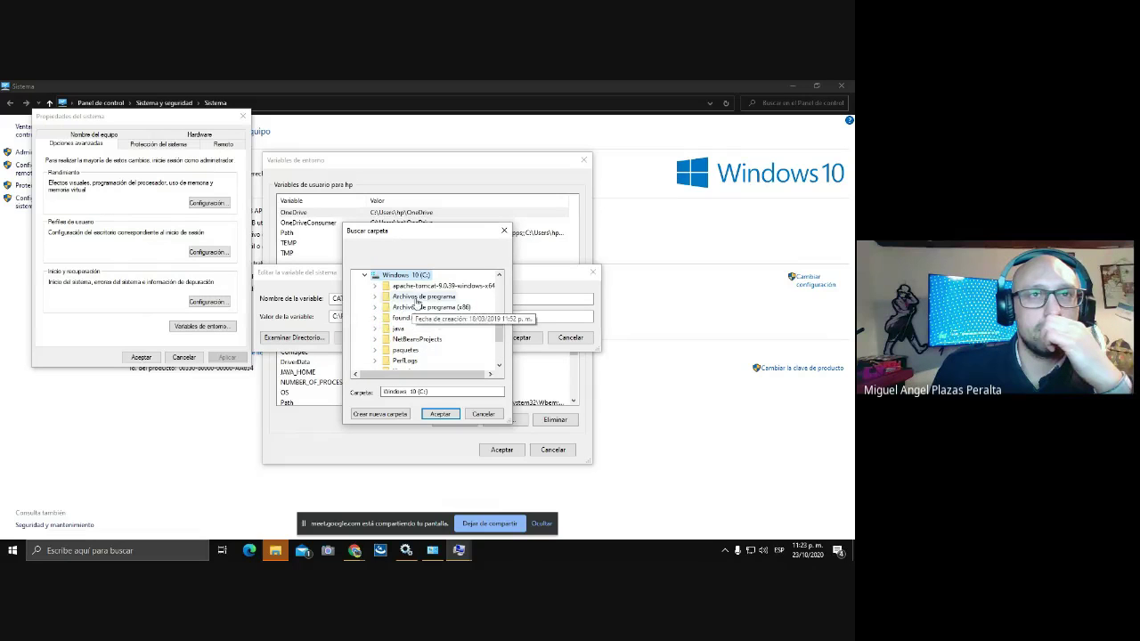
pyautogui.click(375, 297)
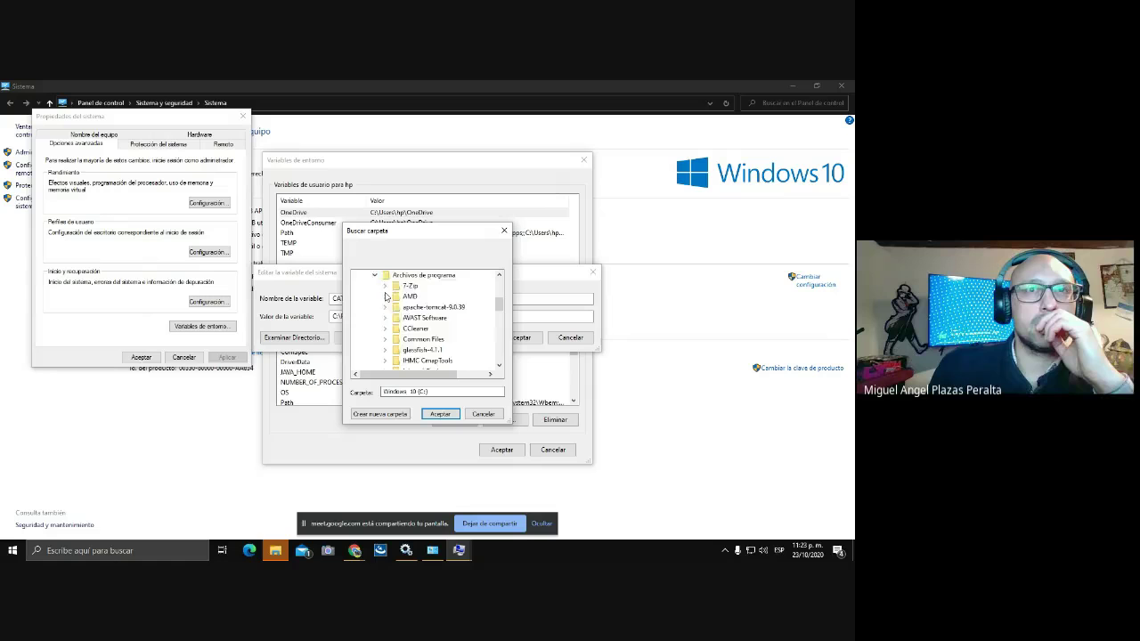
pyautogui.scroll(2, 386, 300)
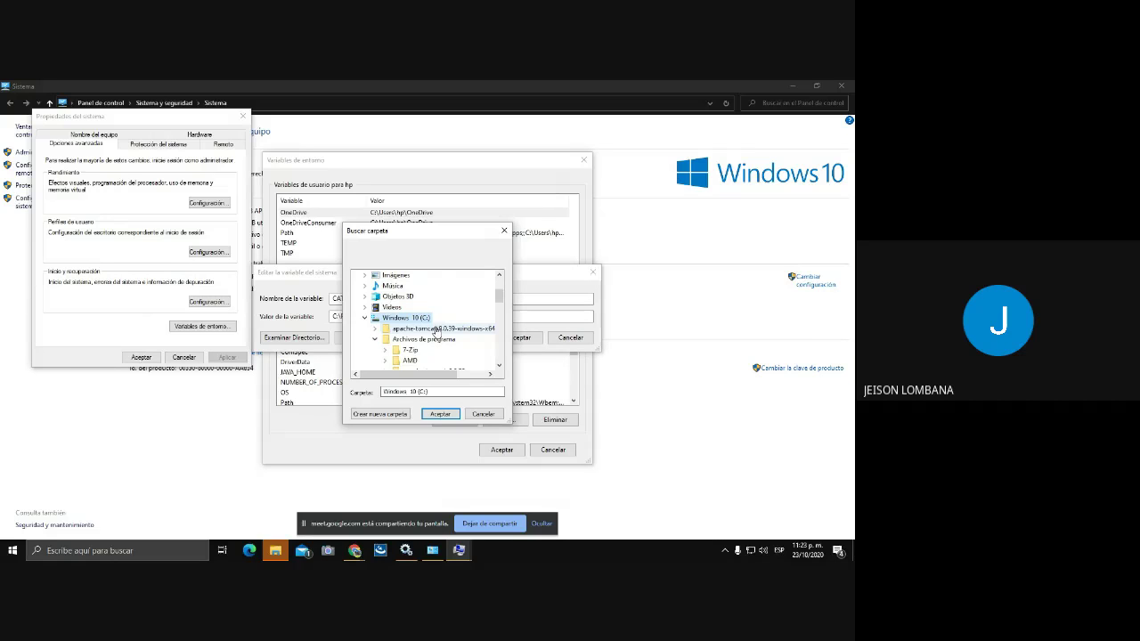
pyautogui.scroll(-1, 436, 330)
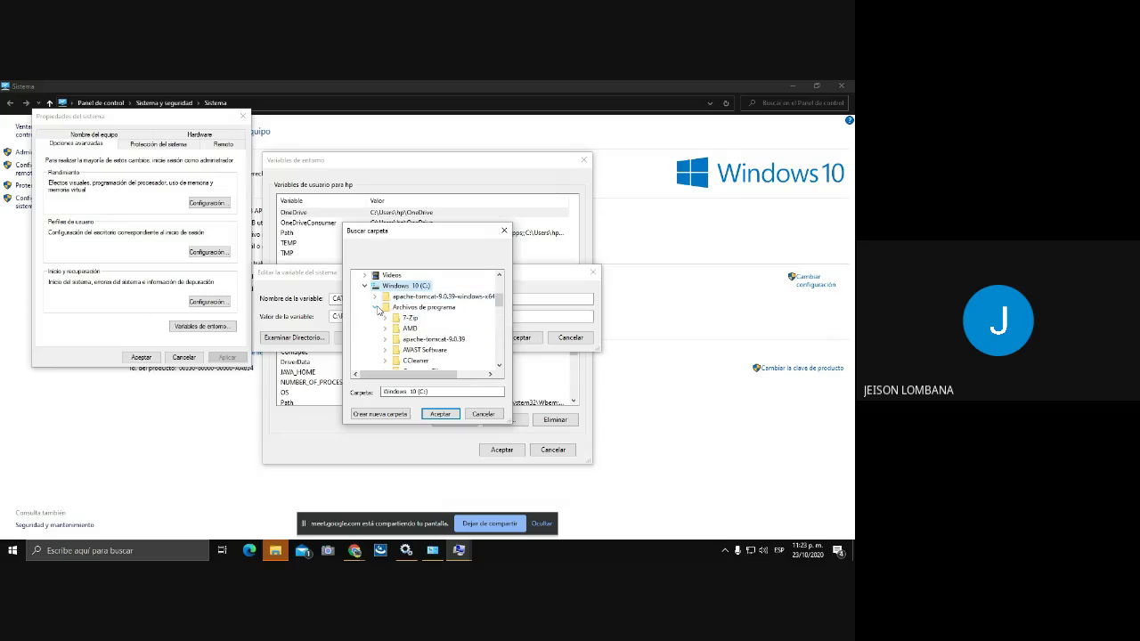
pyautogui.scroll(-1, 379, 310)
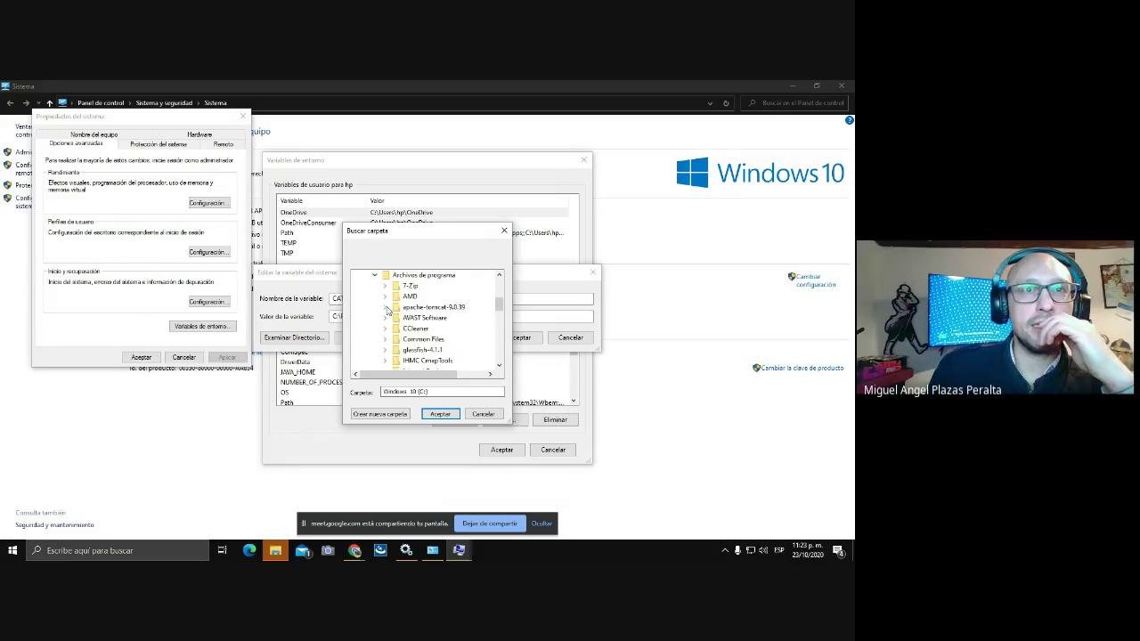
pyautogui.click(384, 306)
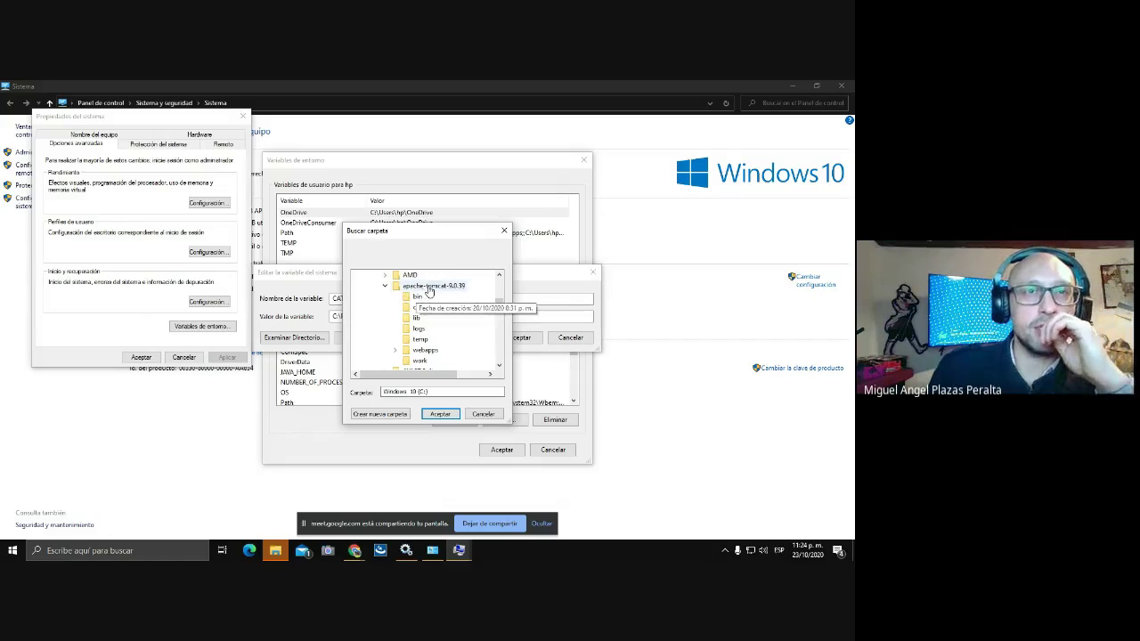
pyautogui.click(430, 287)
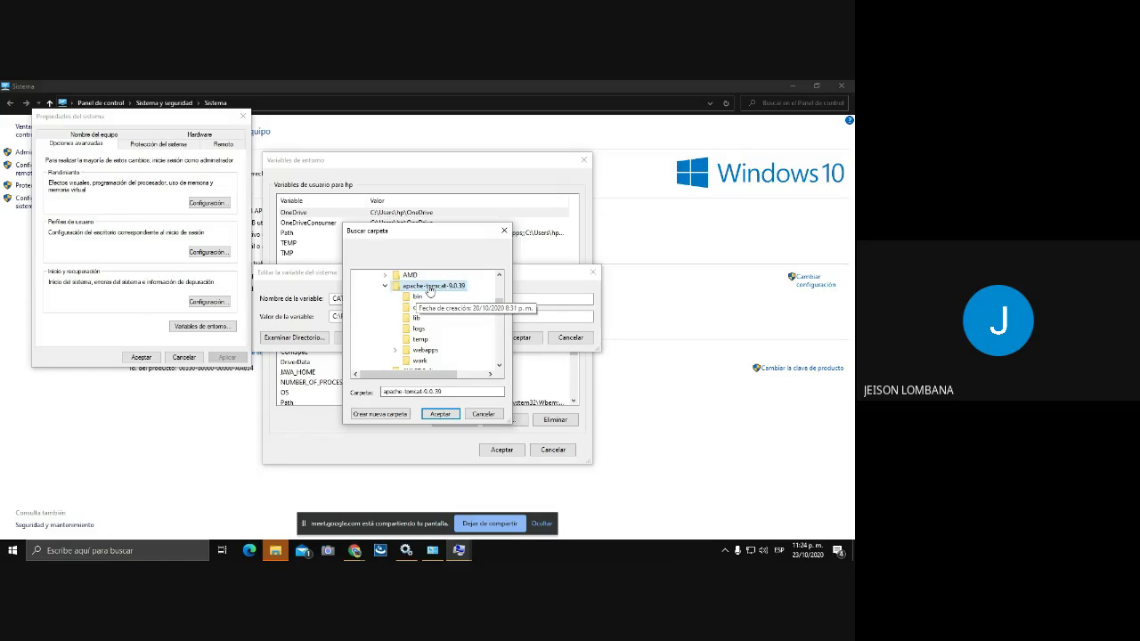
pyautogui.click(439, 414)
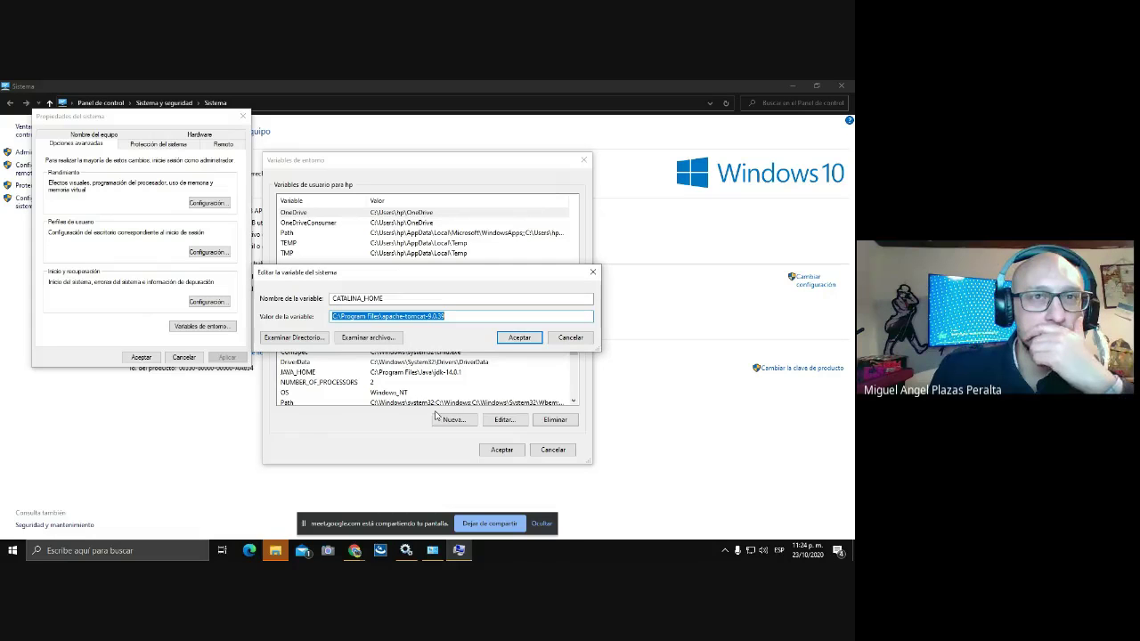
# - Confirm each environment variable and System Properties dialog, then minimize the System window
pyautogui.click(520, 338)
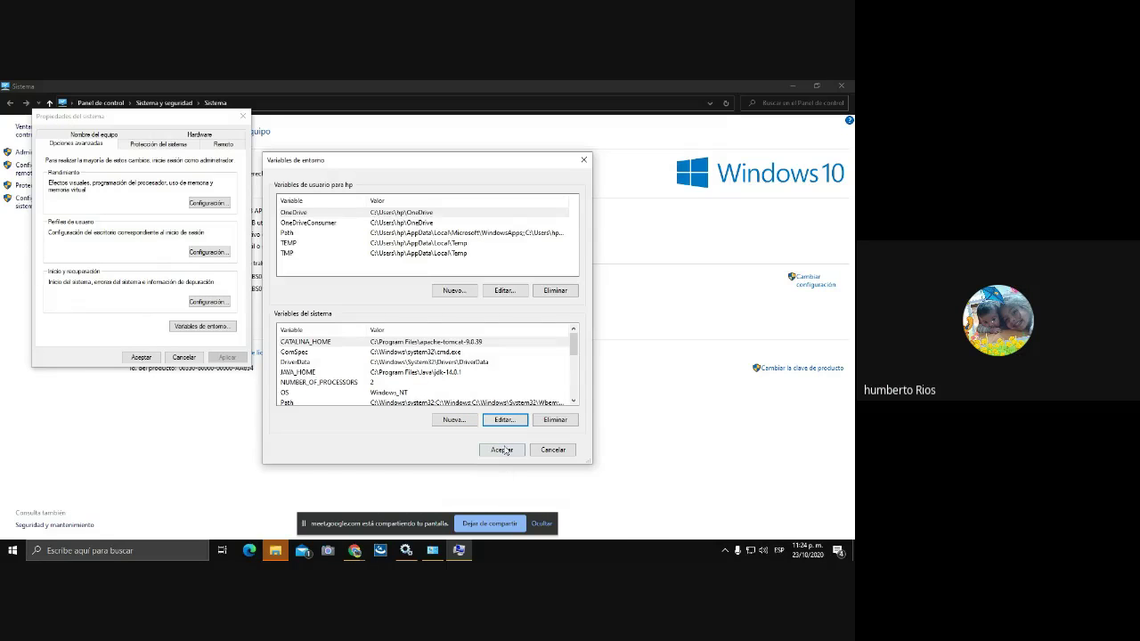
pyautogui.click(502, 449)
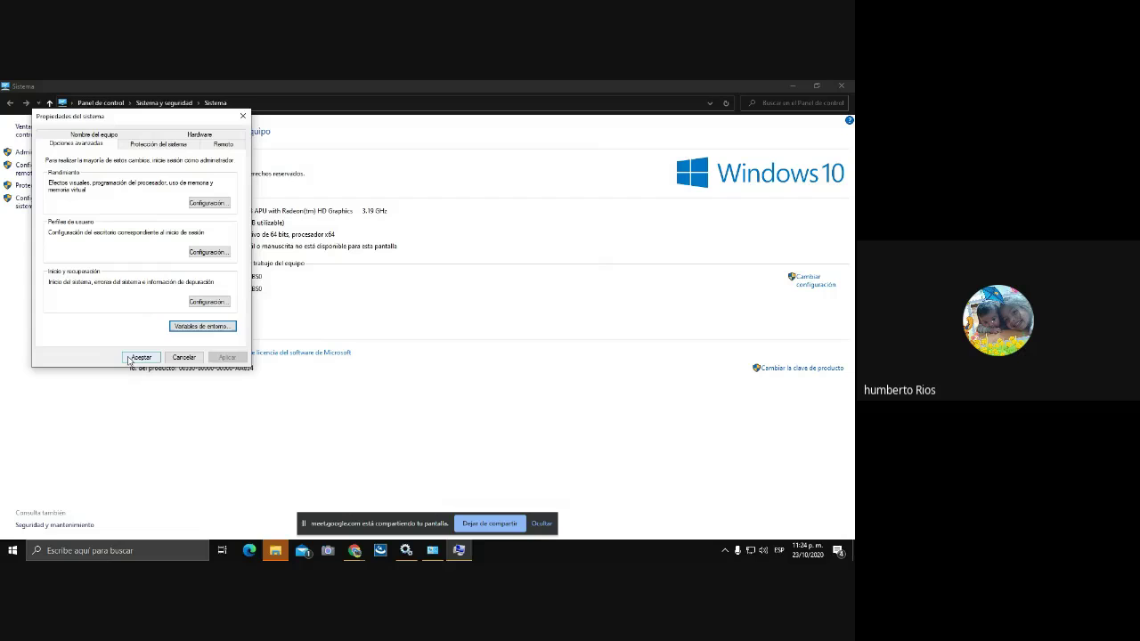
pyautogui.click(140, 357)
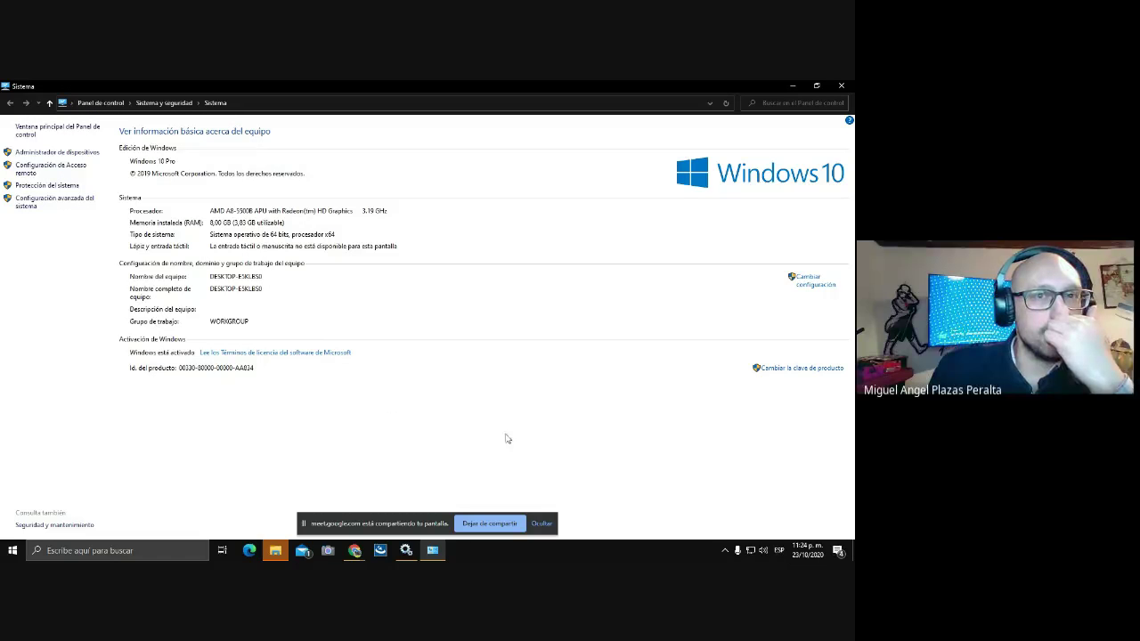
pyautogui.click(790, 86)
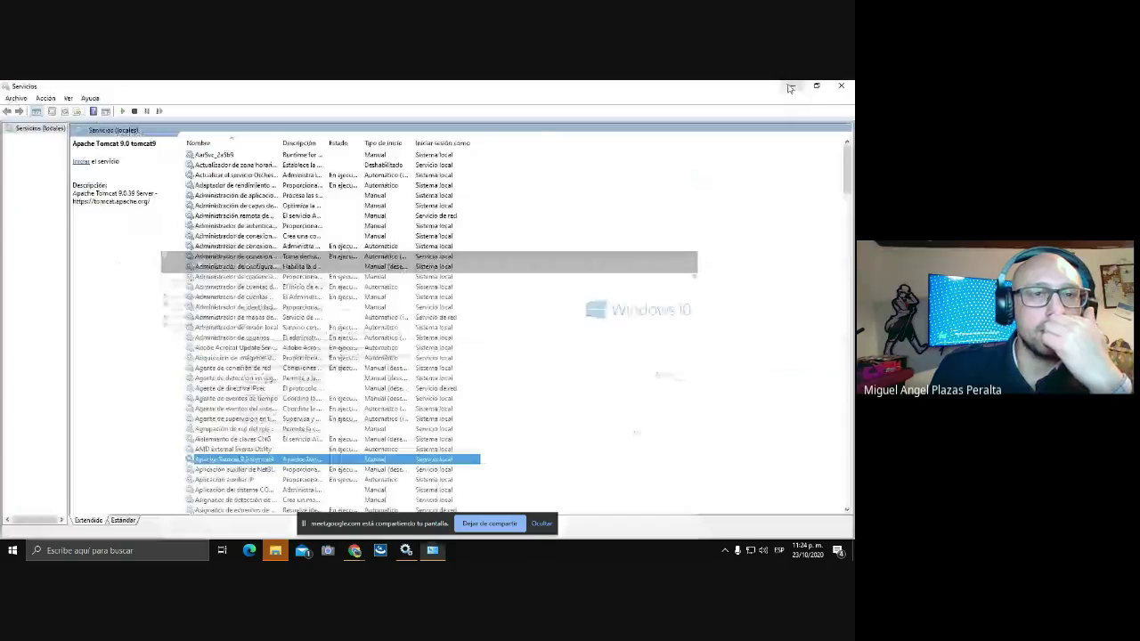
# - Start the Apache Tomcat 9.0 tomcat9 service and switch back to the Chrome new-tab window
pyautogui.rightClick(316, 460)
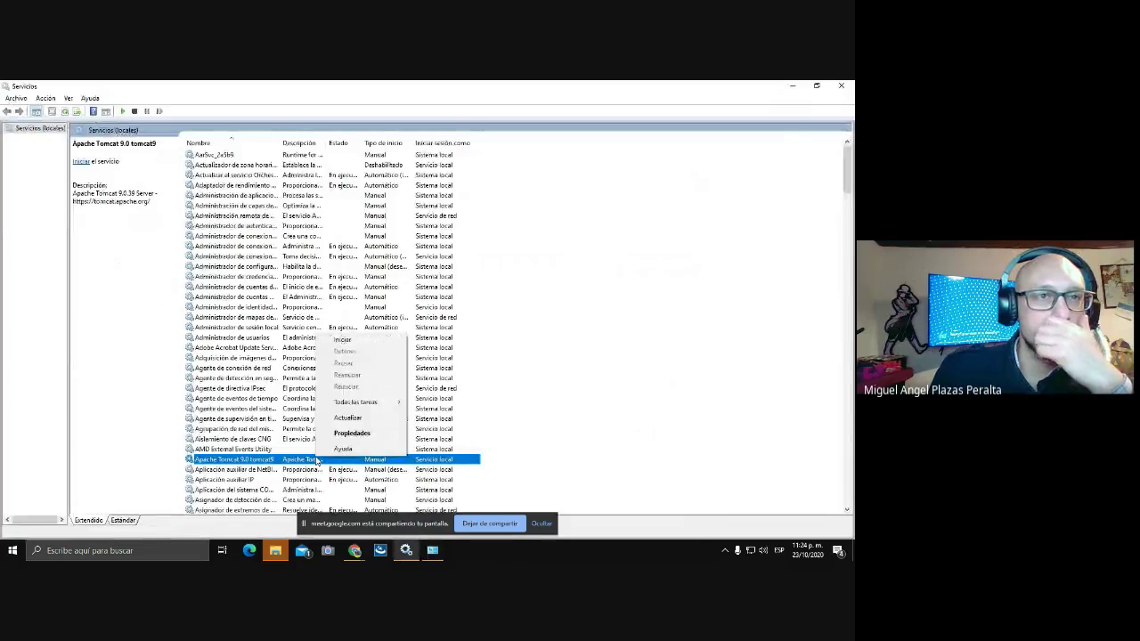
pyautogui.click(356, 338)
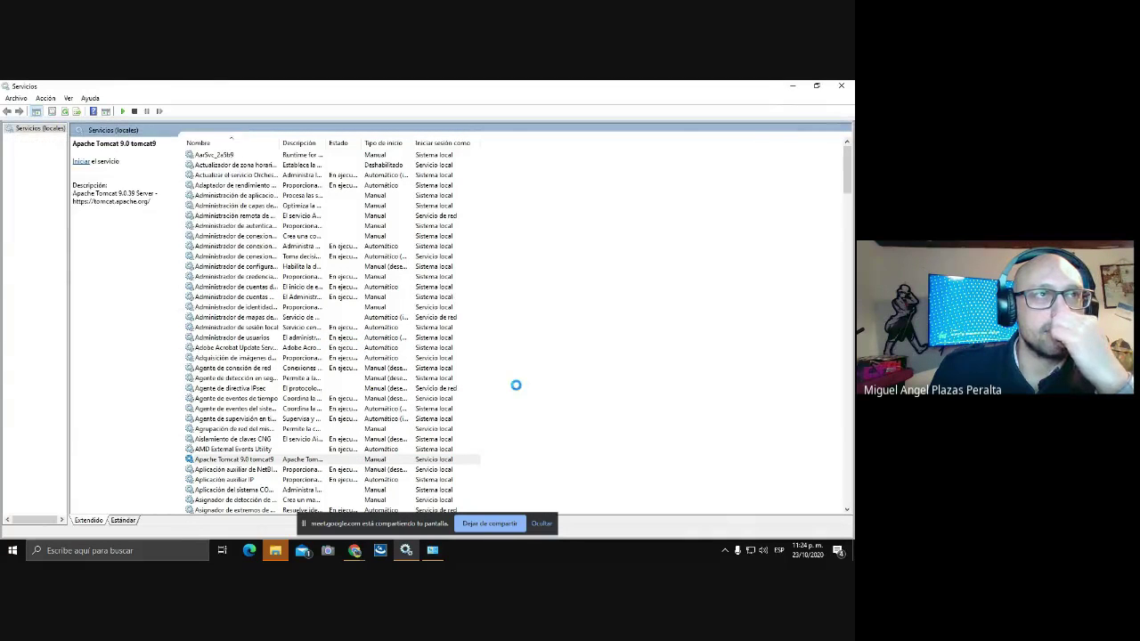
pyautogui.click(354, 552)
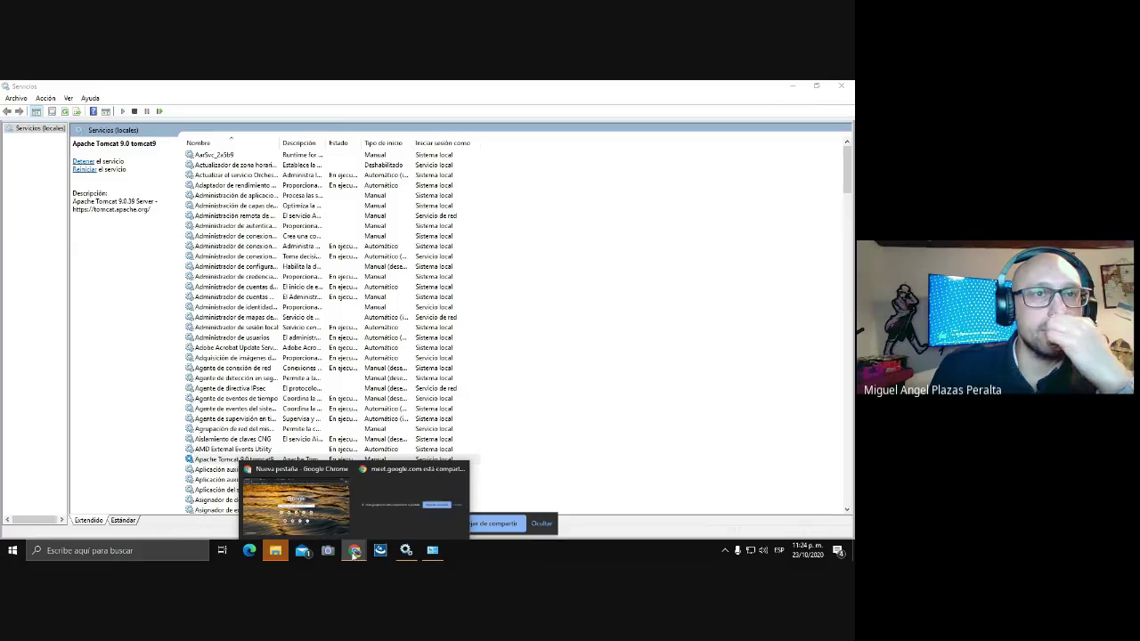
pyautogui.click(298, 503)
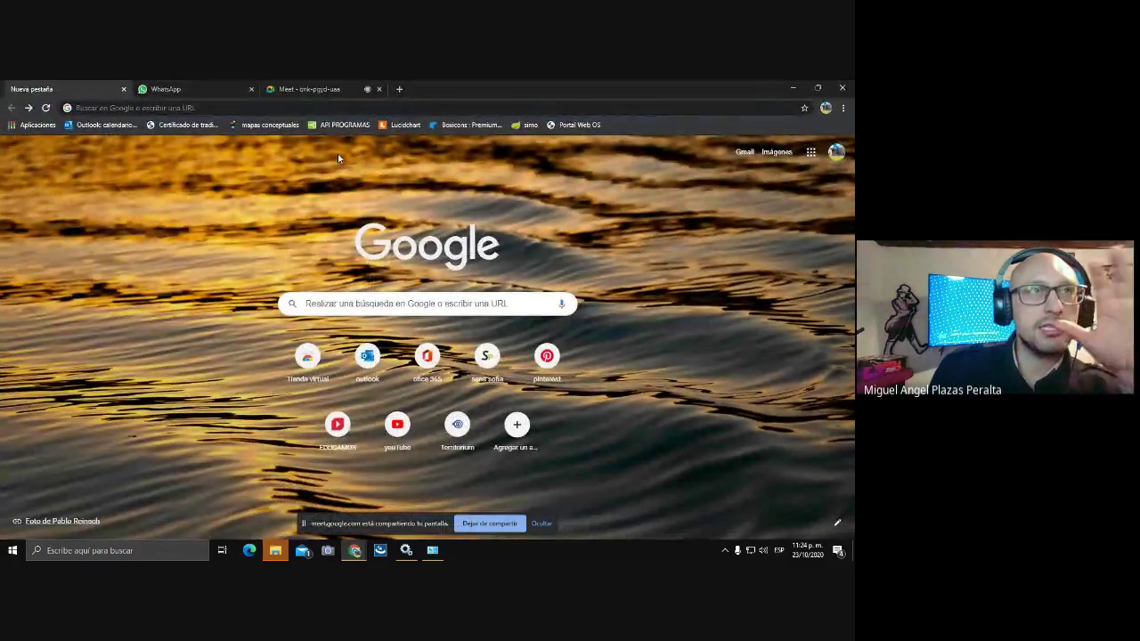
pyautogui.click(407, 552)
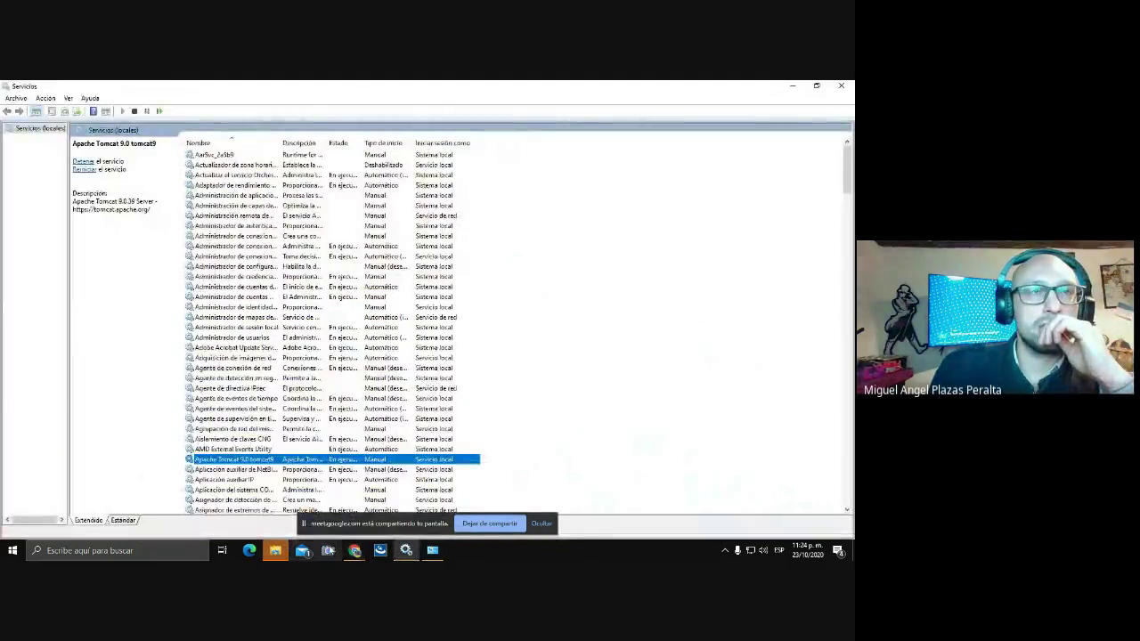
# - Bring the Chrome new-tab window forward and show the hidden system tray icons
pyautogui.moveTo(354, 551)
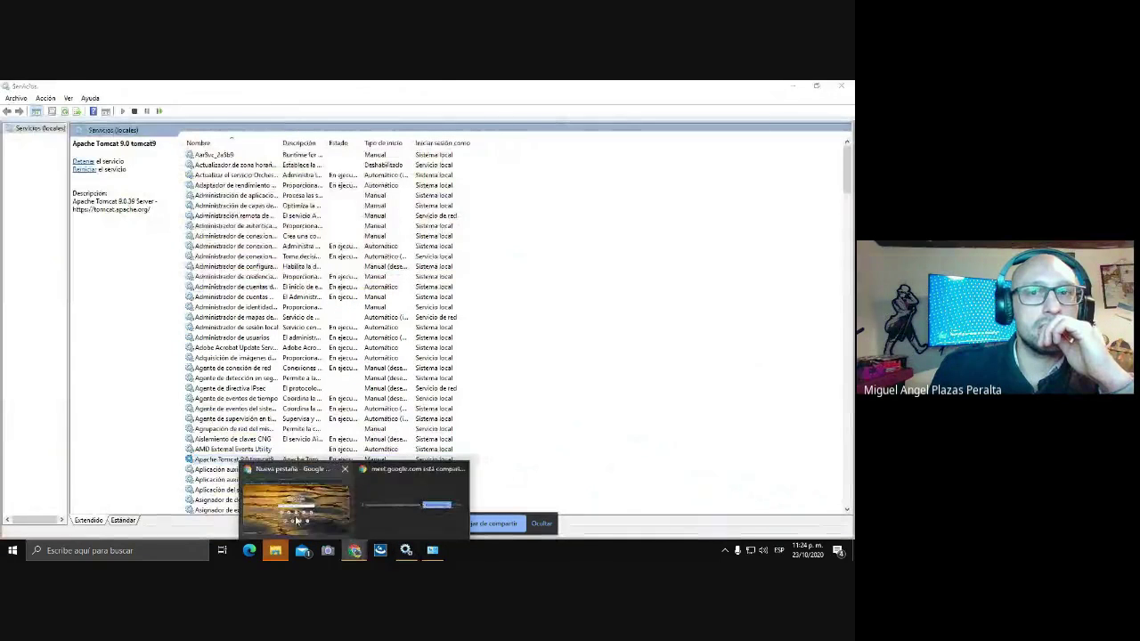
pyautogui.click(293, 514)
pyautogui.click(222, 108)
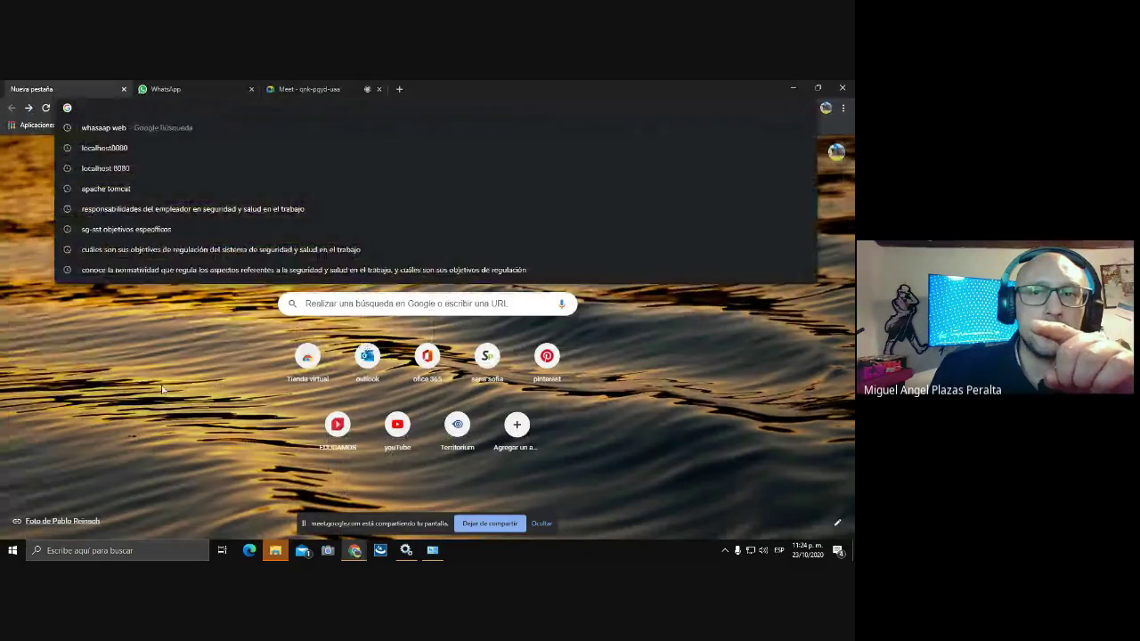
pyautogui.click(621, 493)
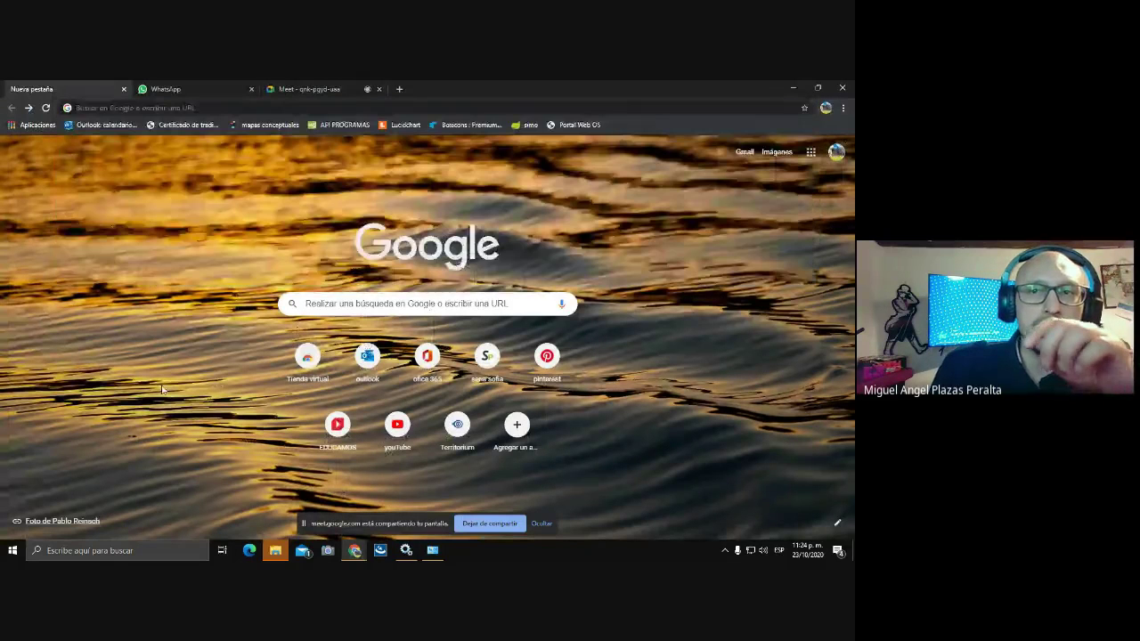
pyautogui.click(725, 550)
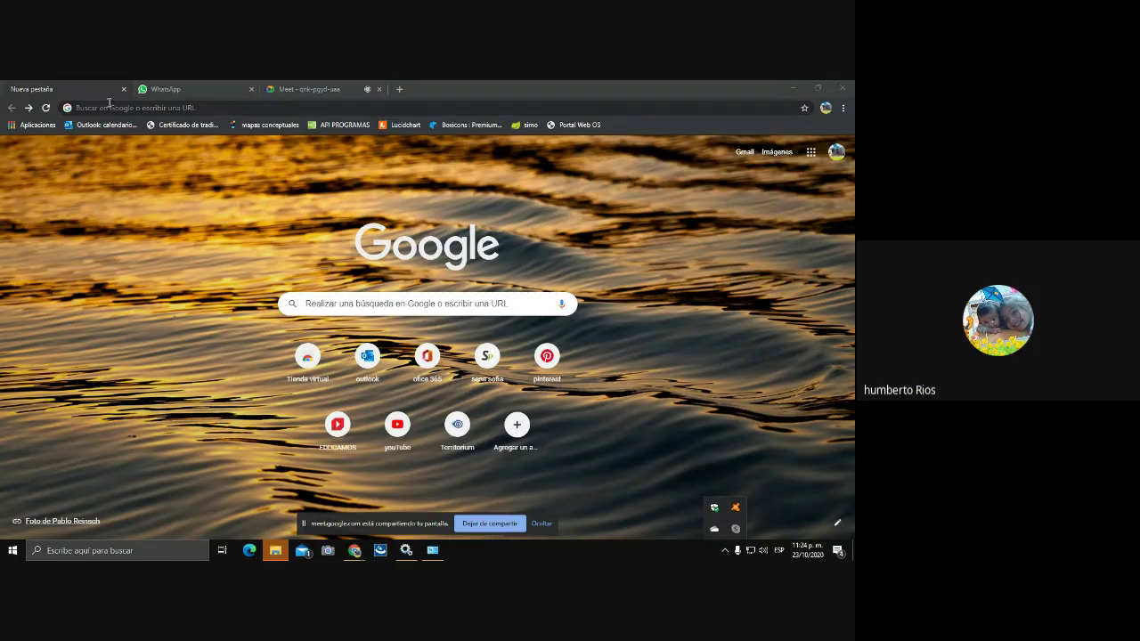
pyautogui.click(208, 104)
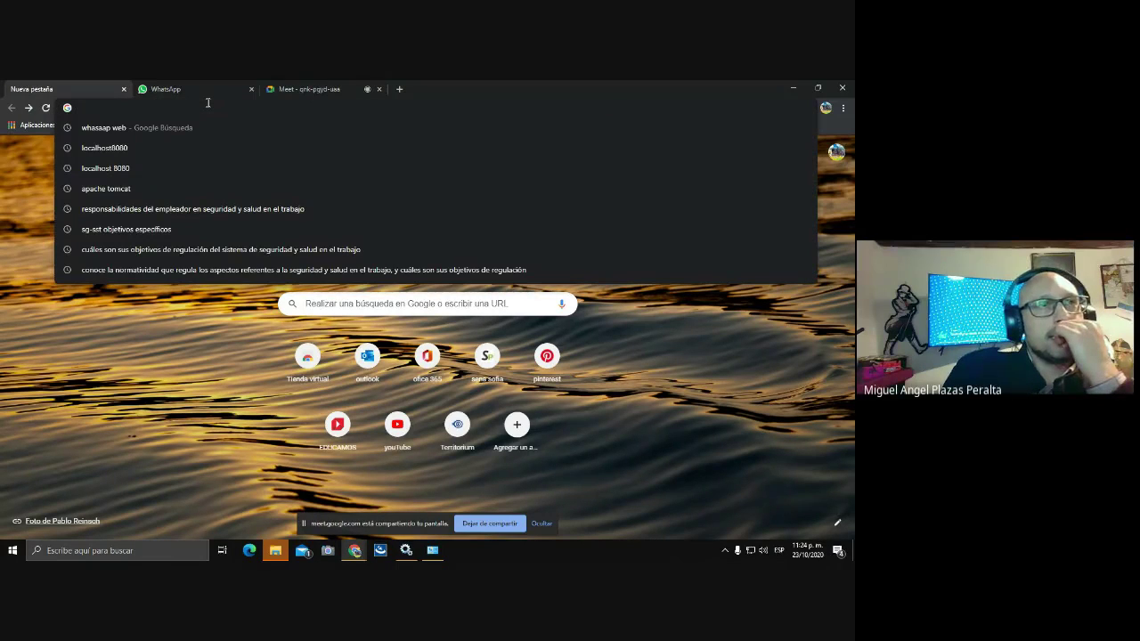
pyautogui.write('hh')
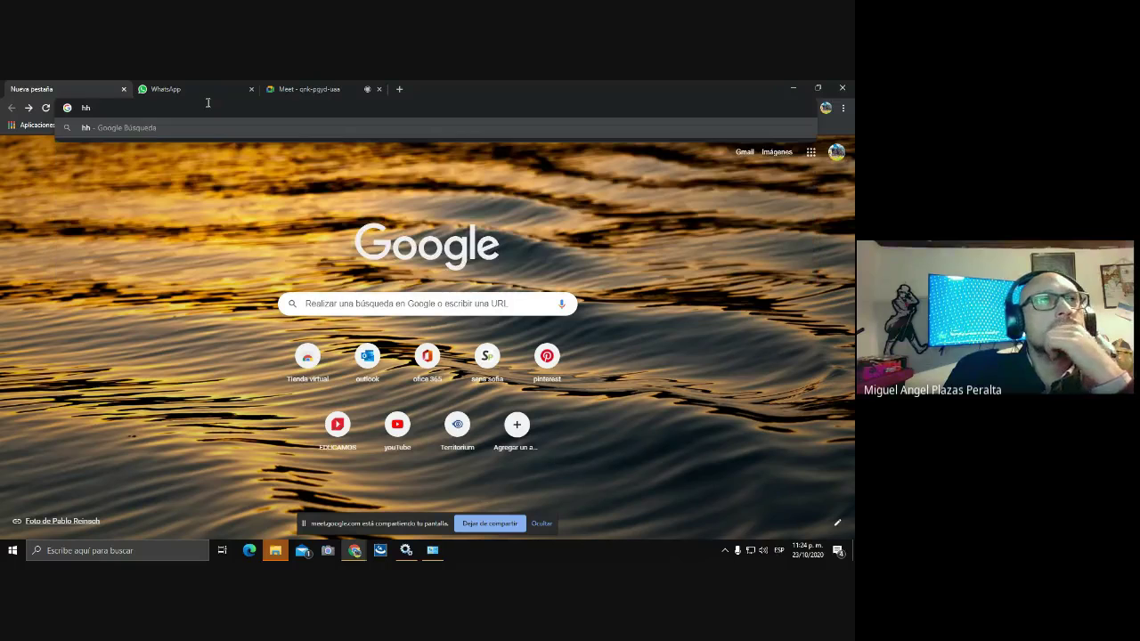
pyautogui.press('BackSpace')
pyautogui.press('BackSpace')
pyautogui.write('htt')
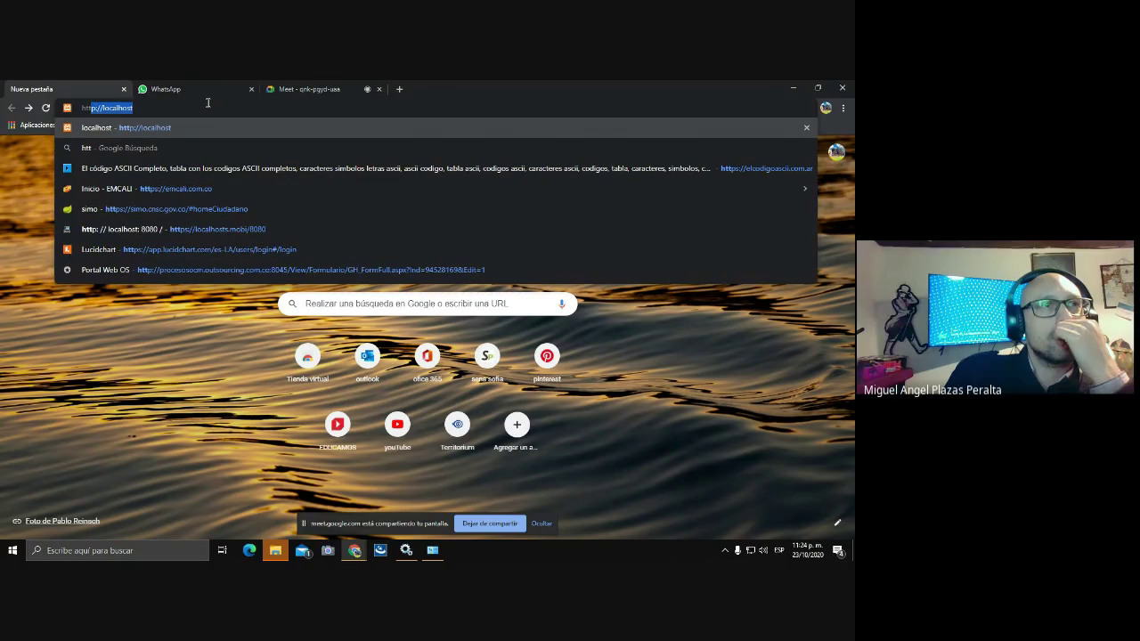
pyautogui.write('p')
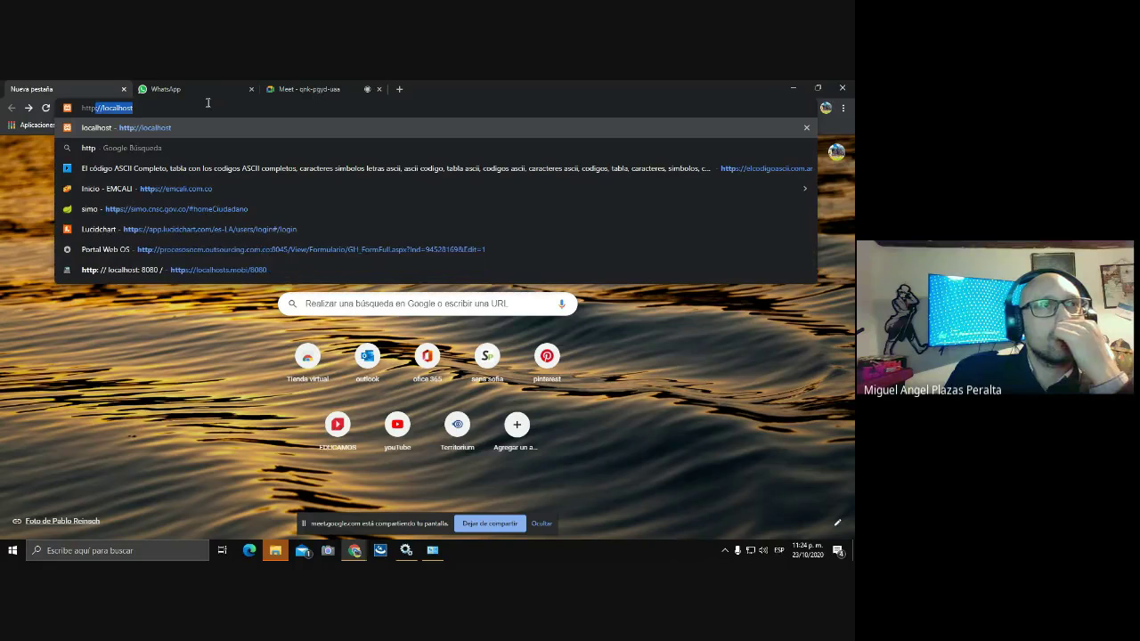
pyautogui.write(':')
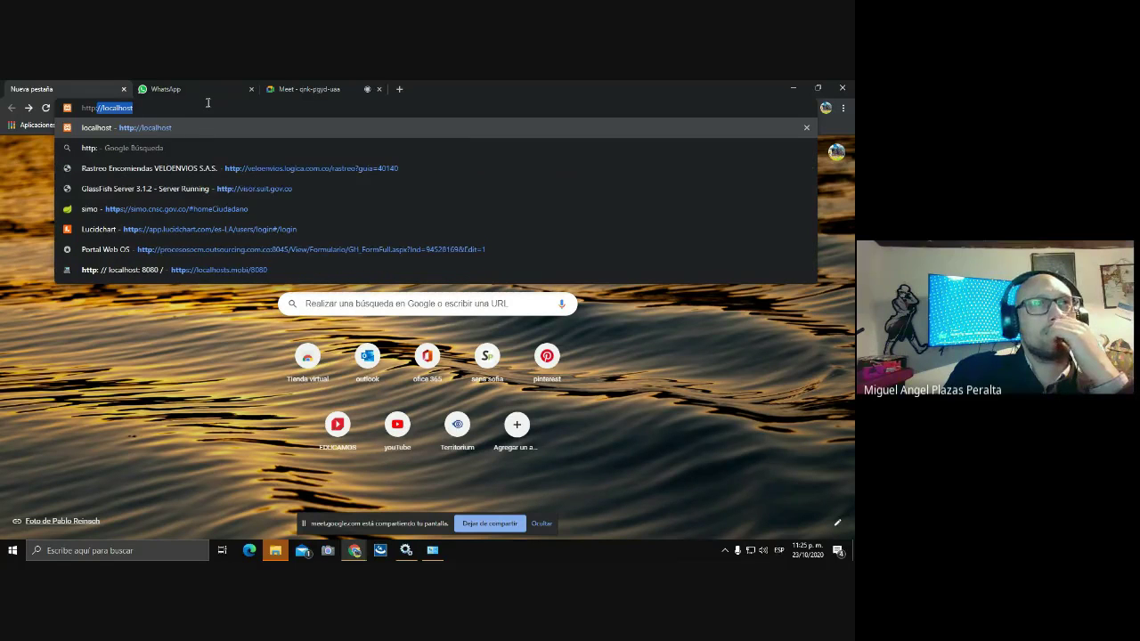
pyautogui.write('//loc')
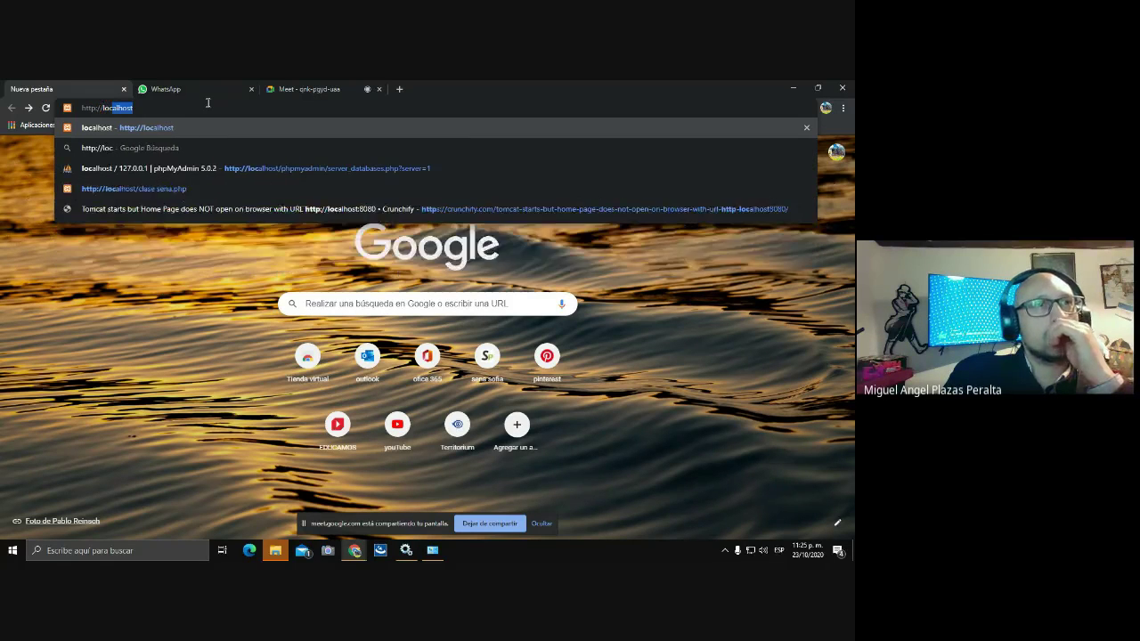
pyautogui.write('alhost')
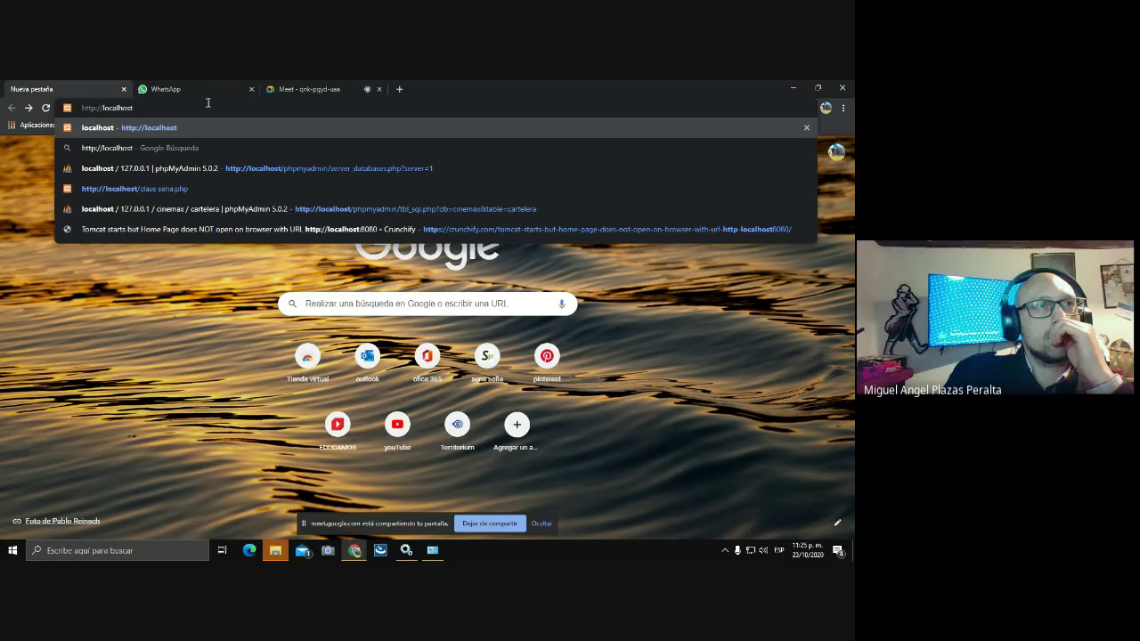
pyautogui.write(':')
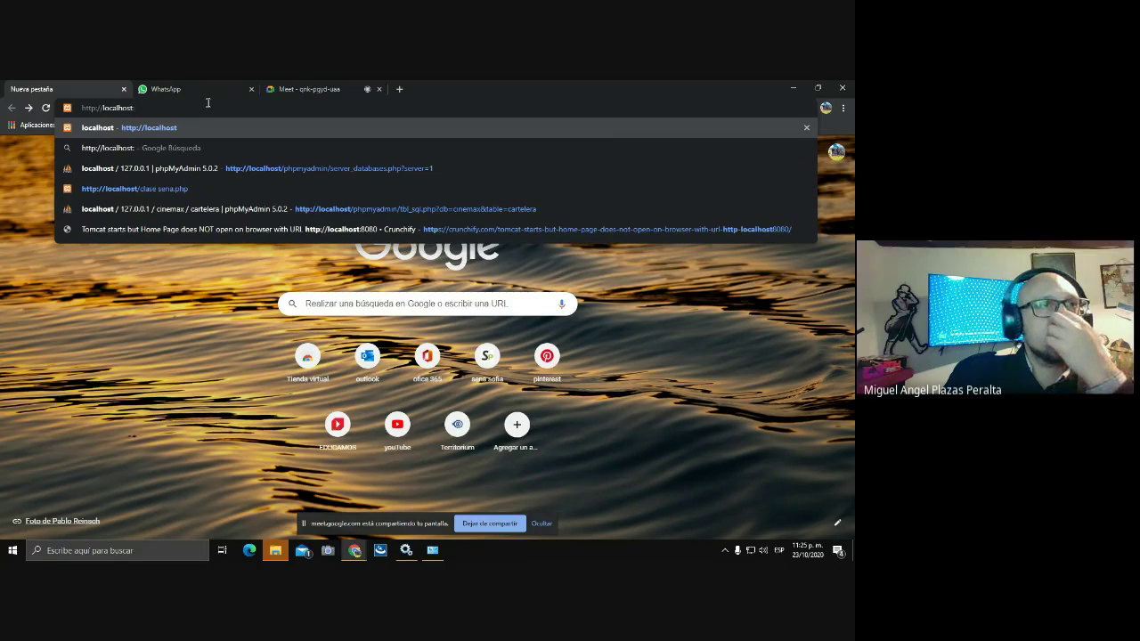
pyautogui.write('8080')
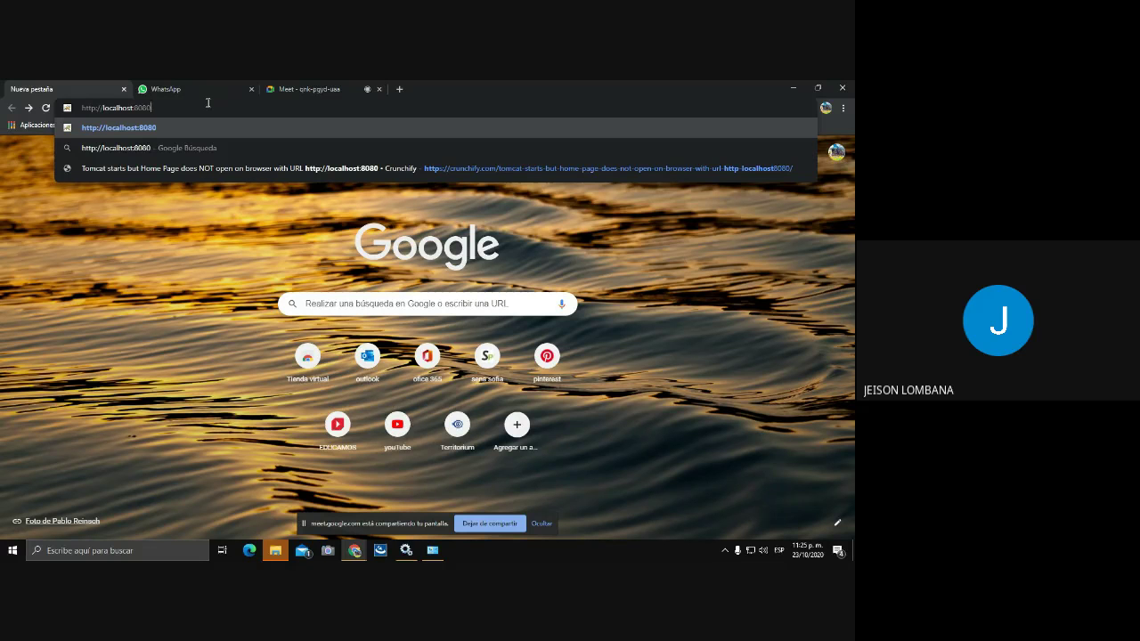
pyautogui.press('Return')
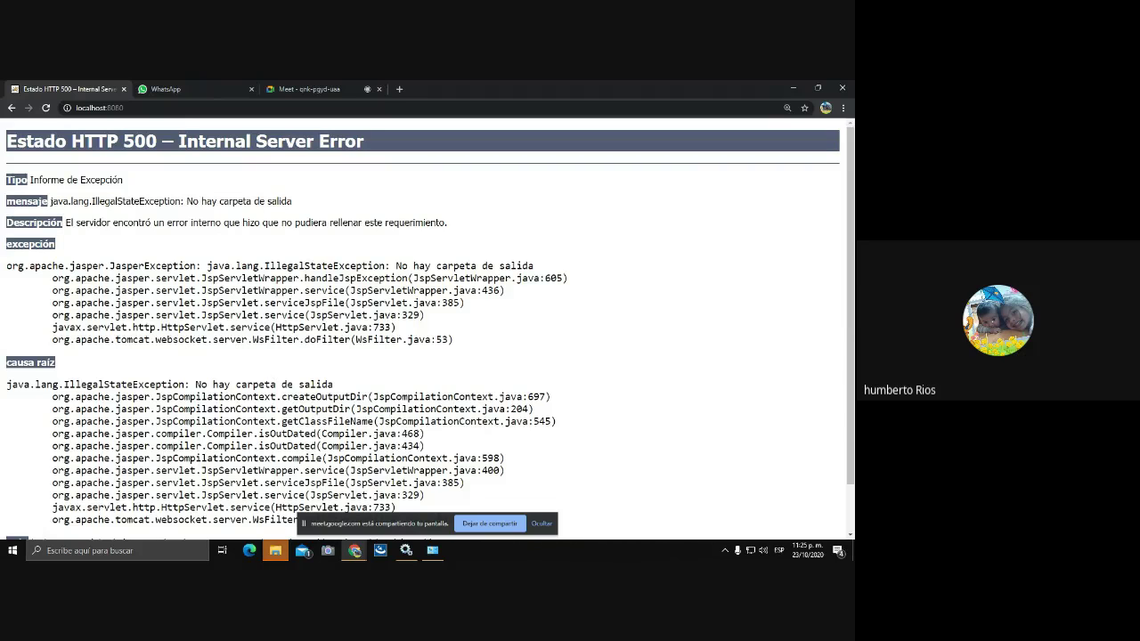
# - Toggle File Explorer over the HTTP 500 page, bring Services forward, then reopen File Explorer
pyautogui.click(277, 542)
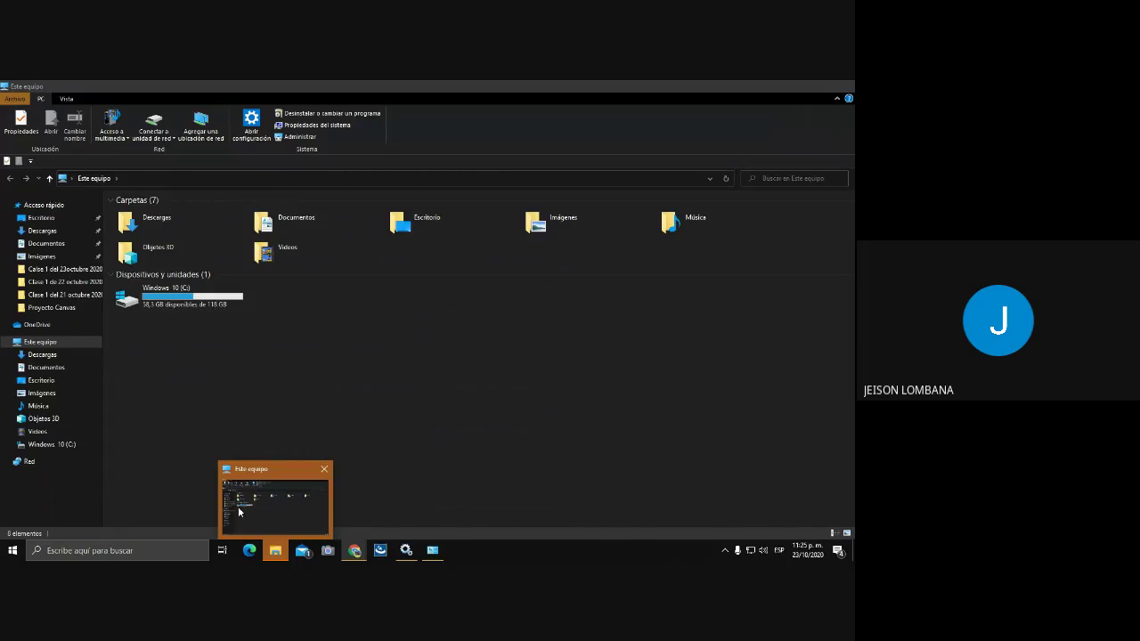
pyautogui.click(275, 550)
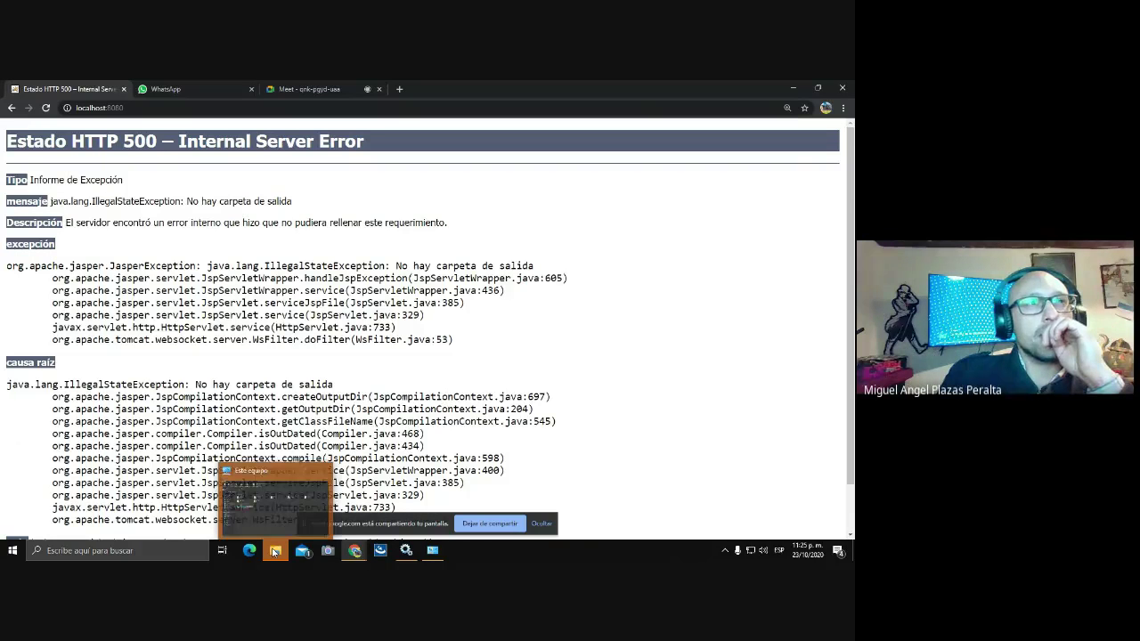
pyautogui.click(275, 550)
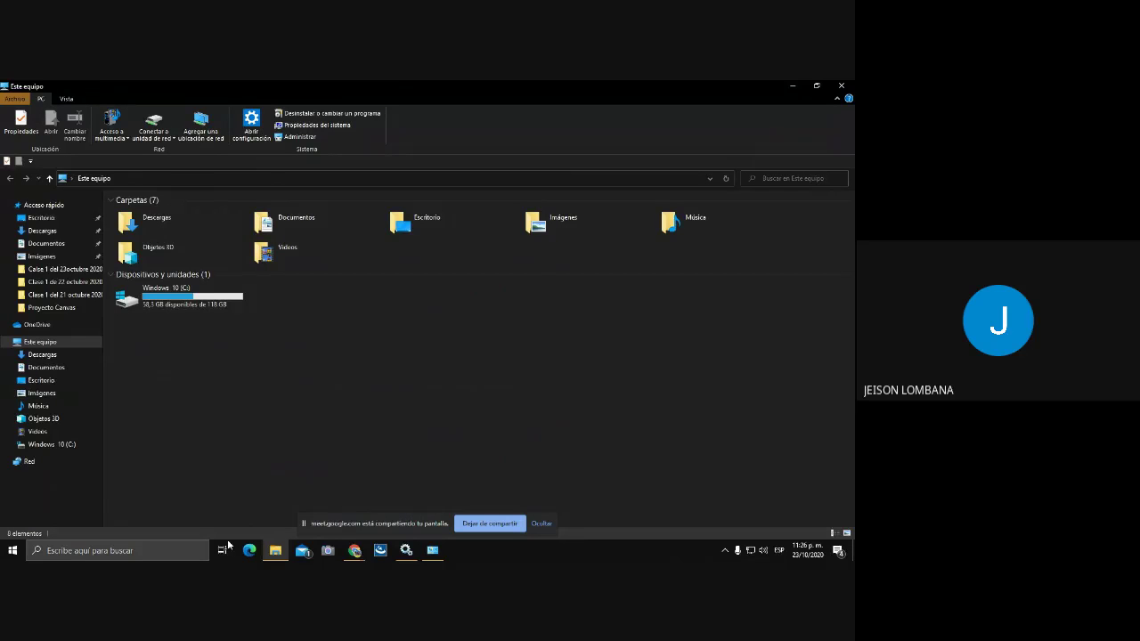
pyautogui.click(273, 556)
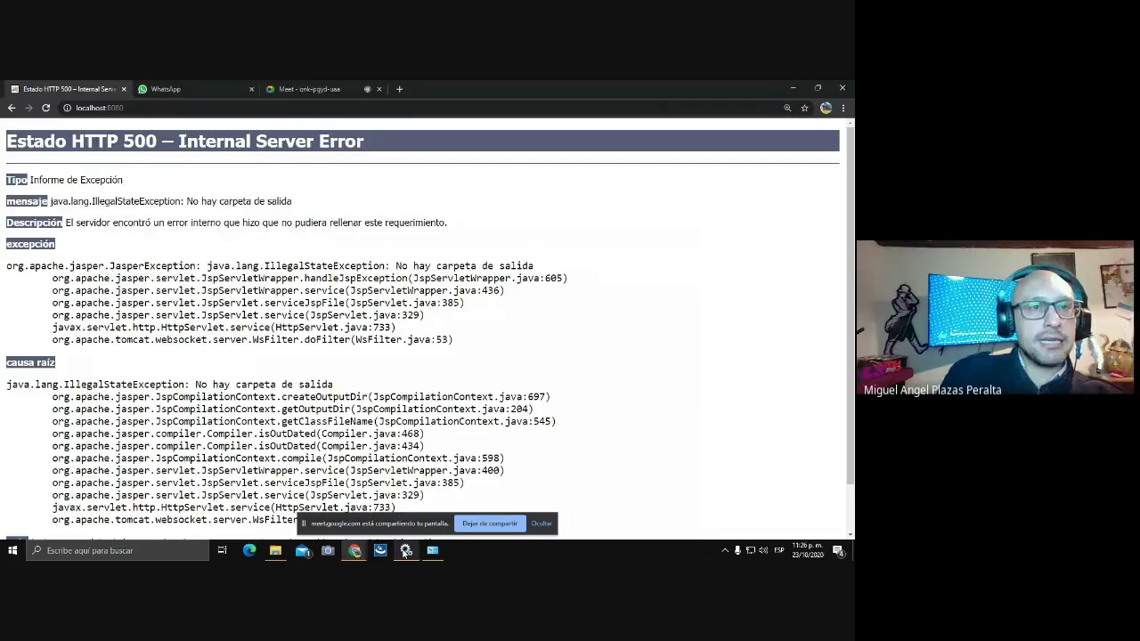
pyautogui.click(405, 550)
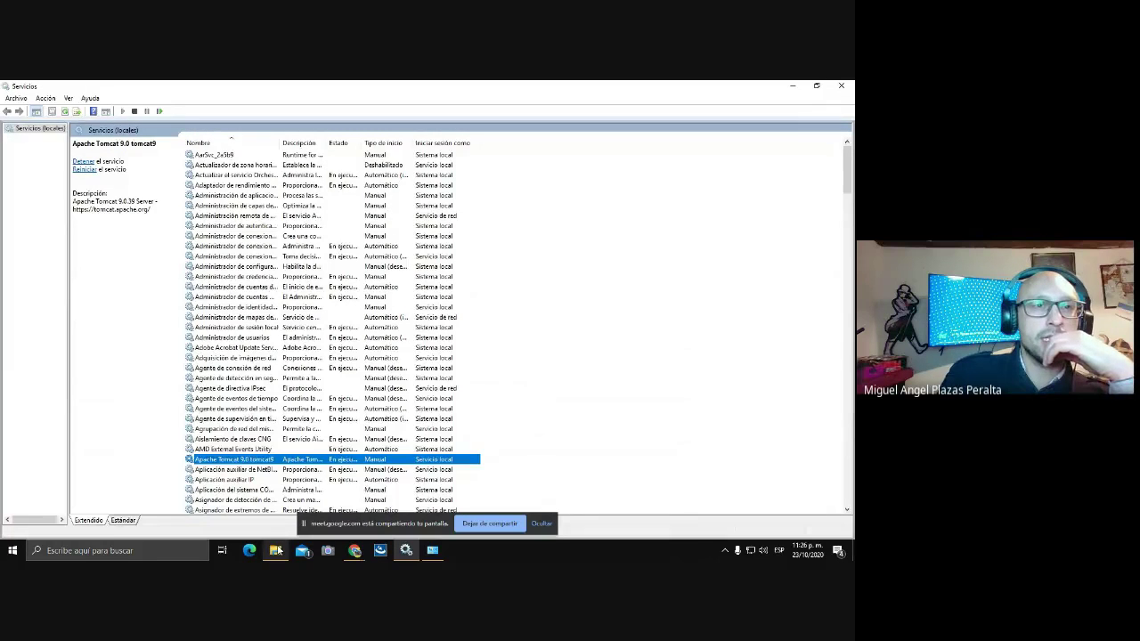
pyautogui.click(278, 552)
# - Open drive C: and delete the apache-tomcat-9.0.39-windows-x64 folder
pyautogui.doubleClick(169, 303)
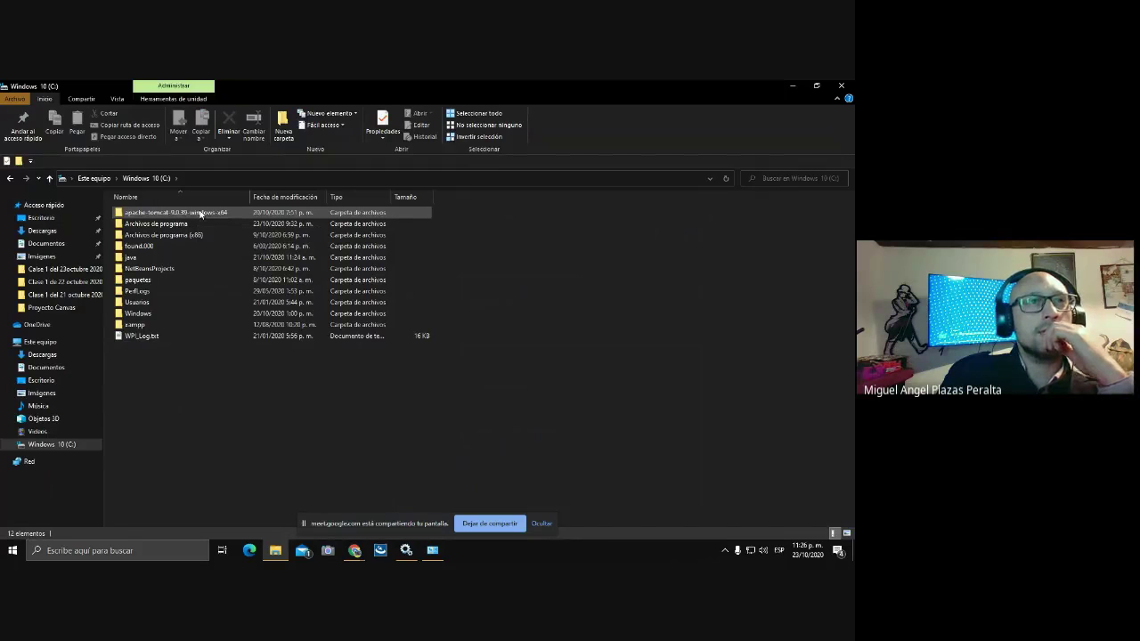
pyautogui.rightClick(201, 214)
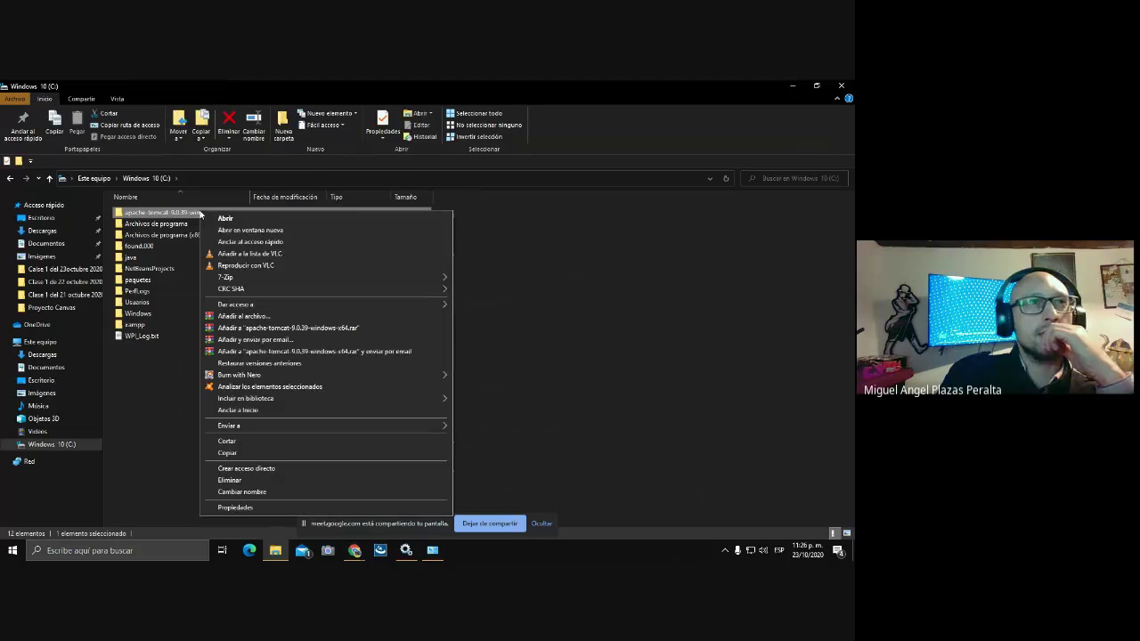
pyautogui.click(239, 481)
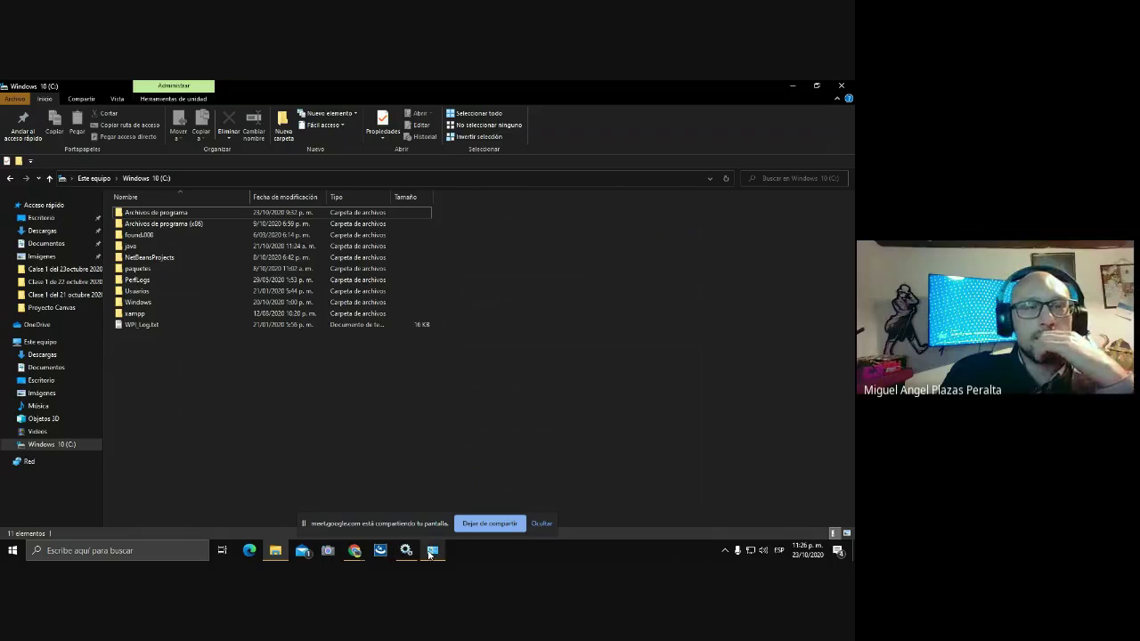
# - Open a new tab in the Chrome window showing the error
pyautogui.moveTo(406, 554)
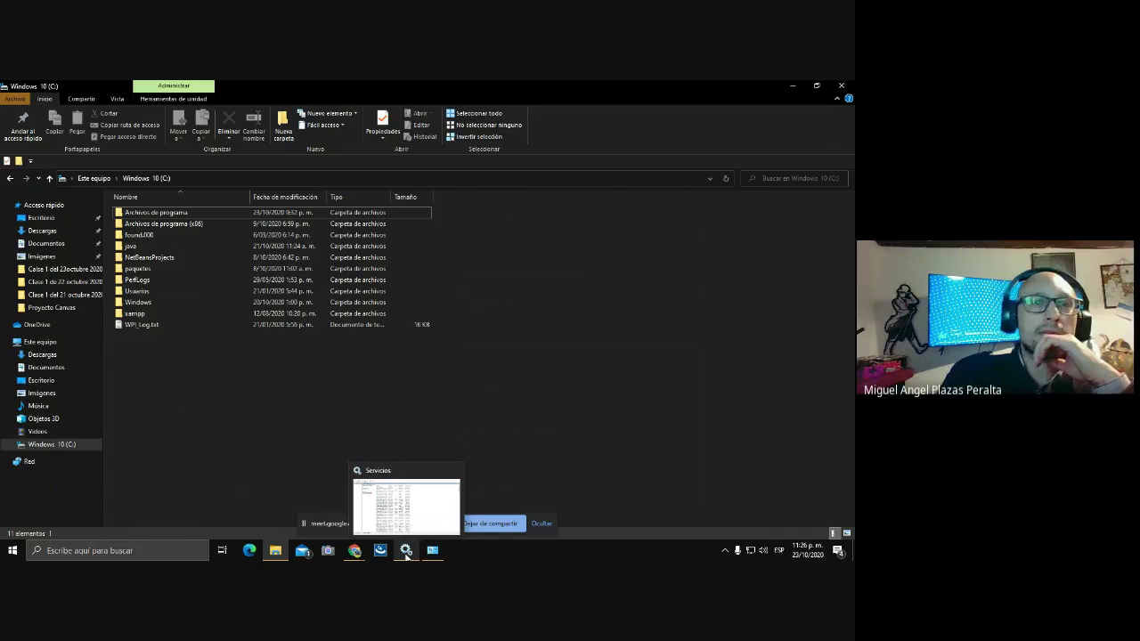
pyautogui.click(355, 553)
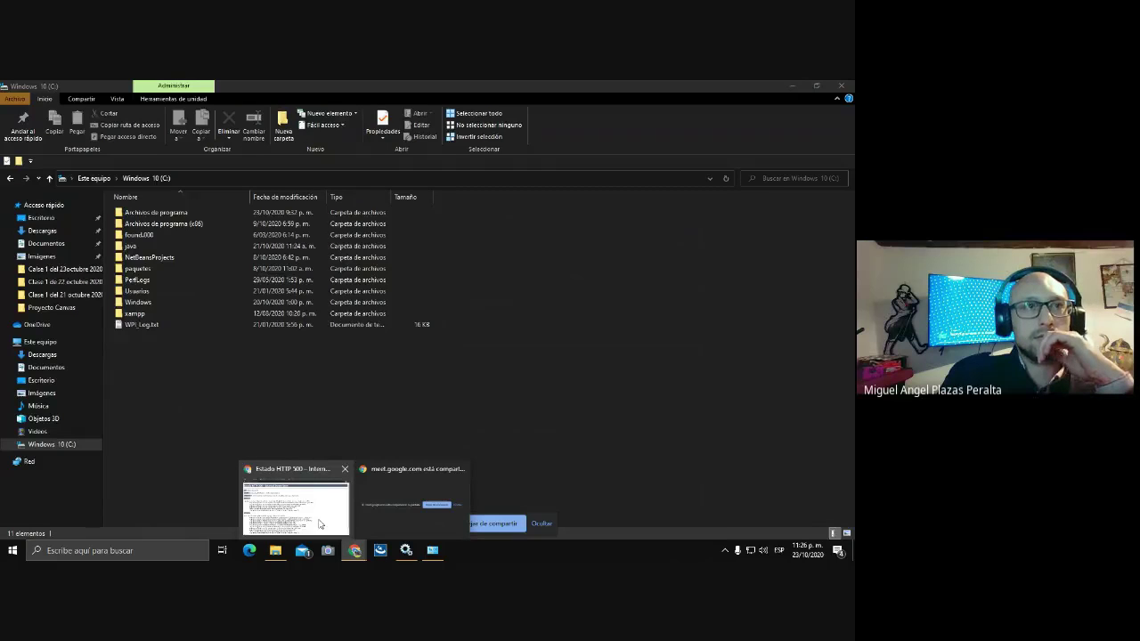
pyautogui.click(320, 524)
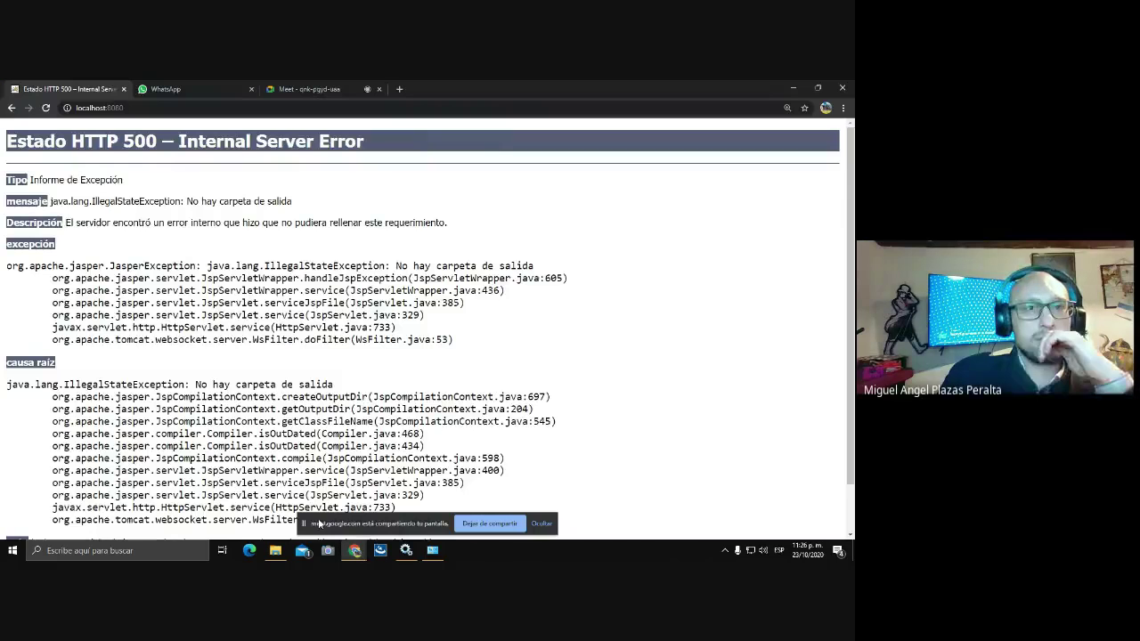
pyautogui.click(398, 89)
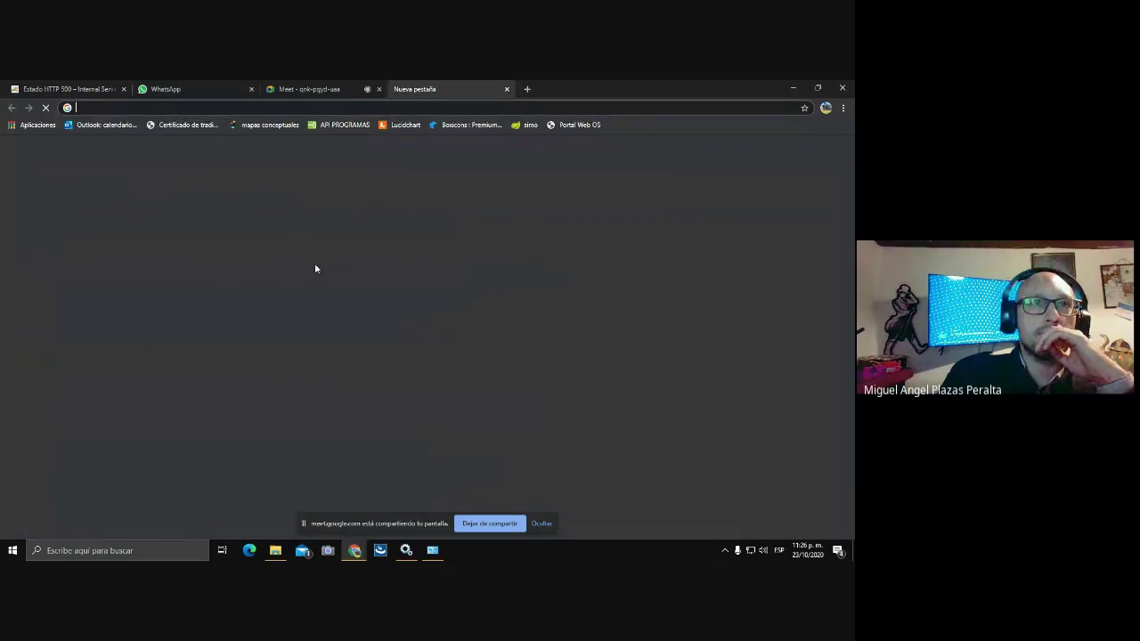
# - Stop the Apache Tomcat 9.0 service in Services and return to Chrome's new tab
pyautogui.click(405, 550)
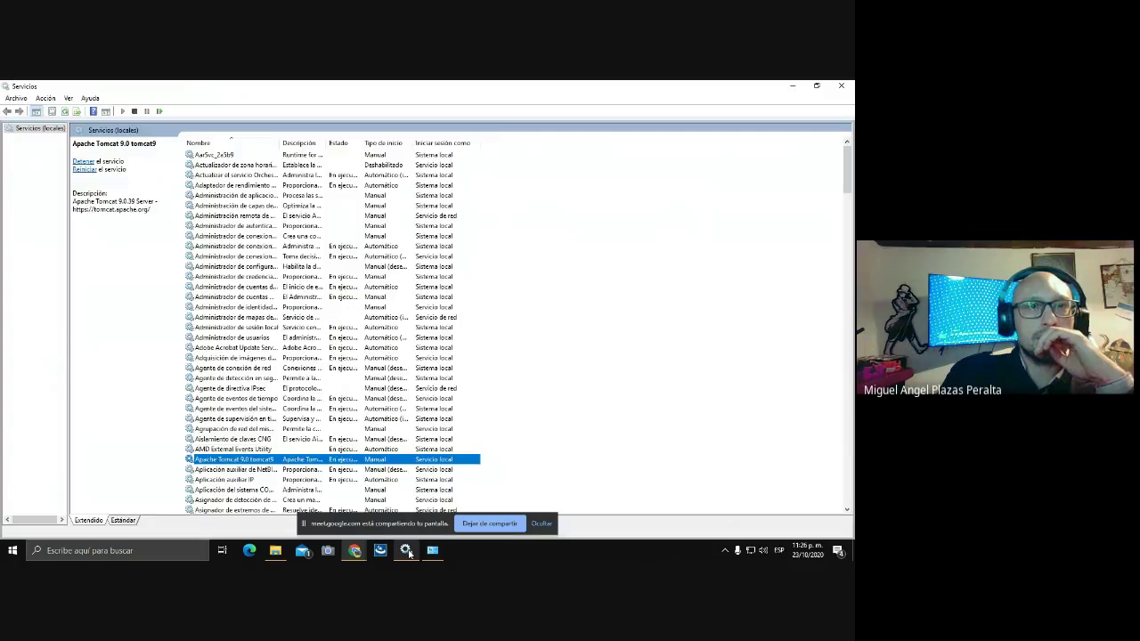
pyautogui.rightClick(365, 459)
pyautogui.click(392, 352)
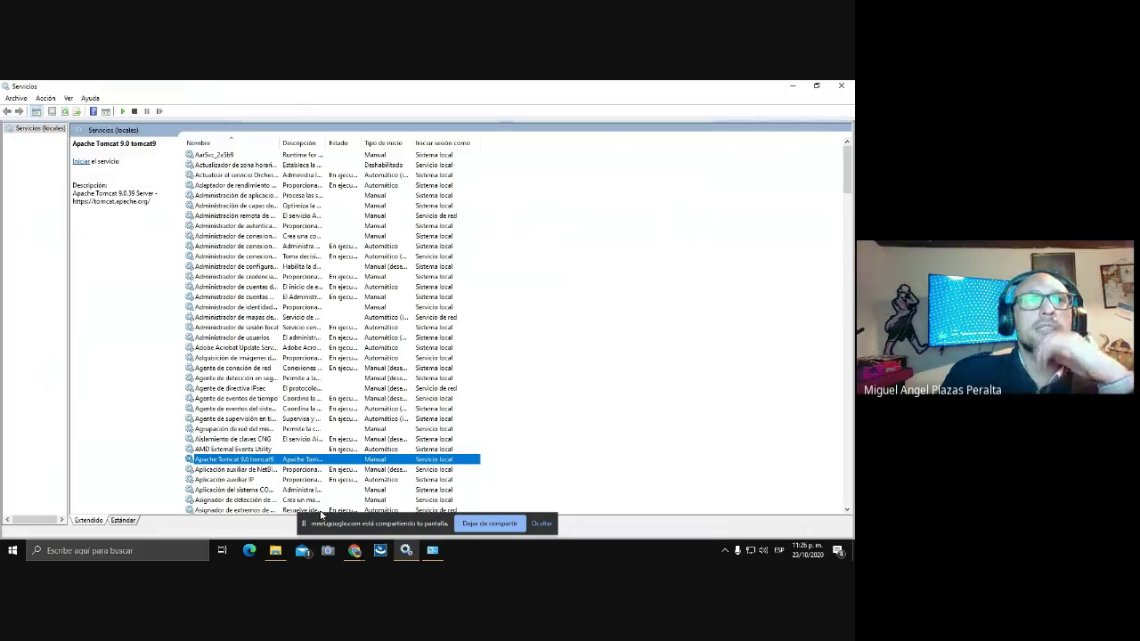
pyautogui.click(354, 552)
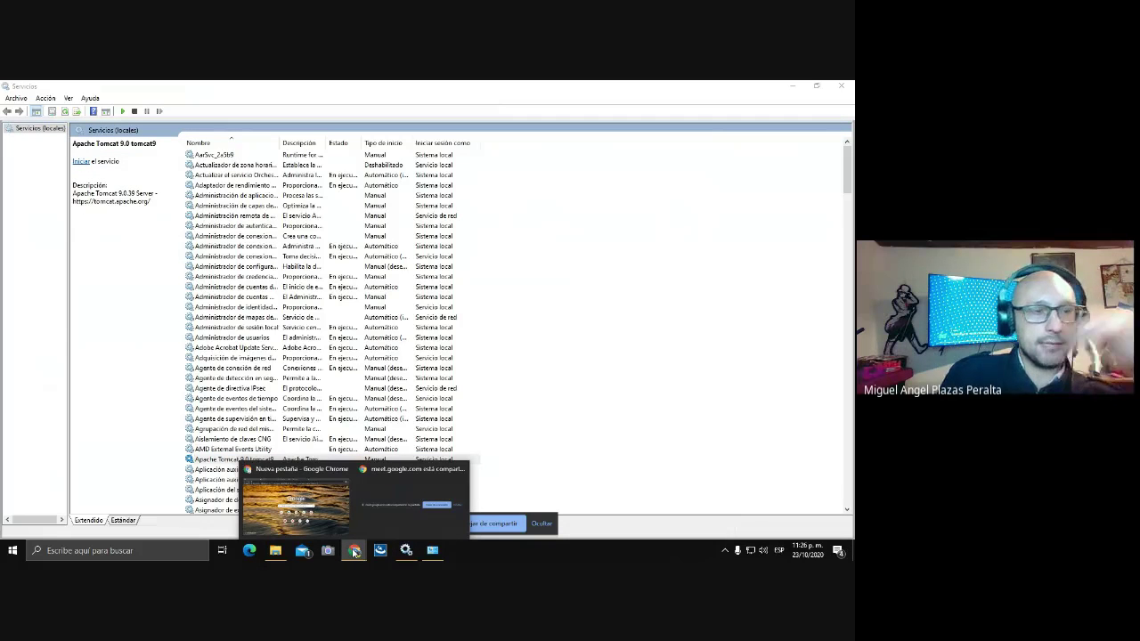
pyautogui.click(313, 515)
# - Search Google for 'apache tomcat' and open the official tomcat.apache.org site
pyautogui.click(325, 304)
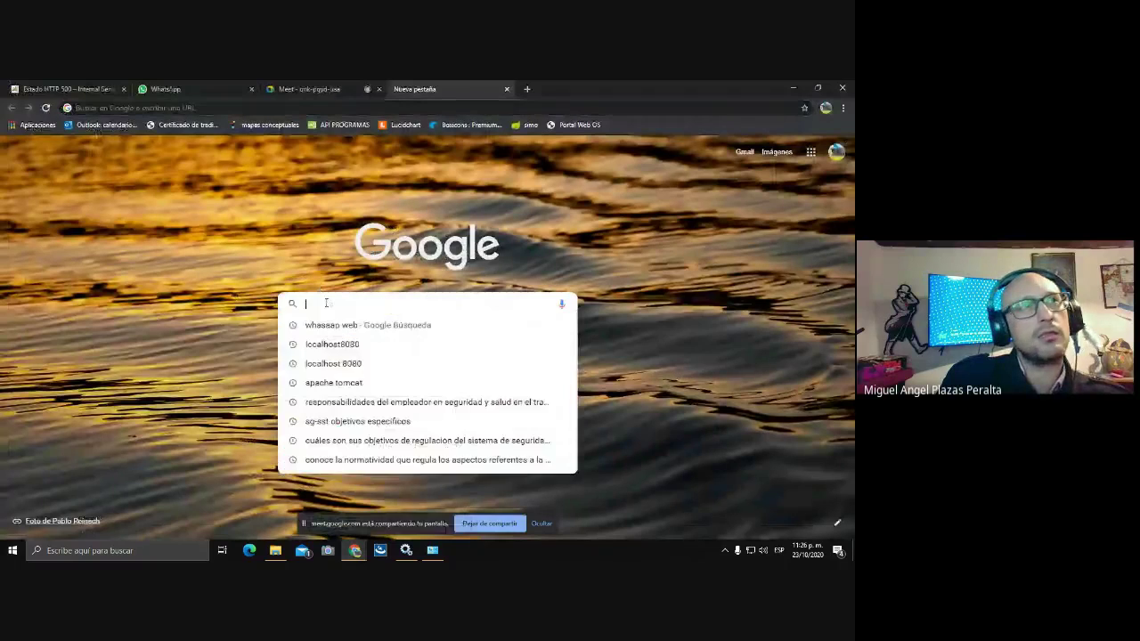
pyautogui.write('apache')
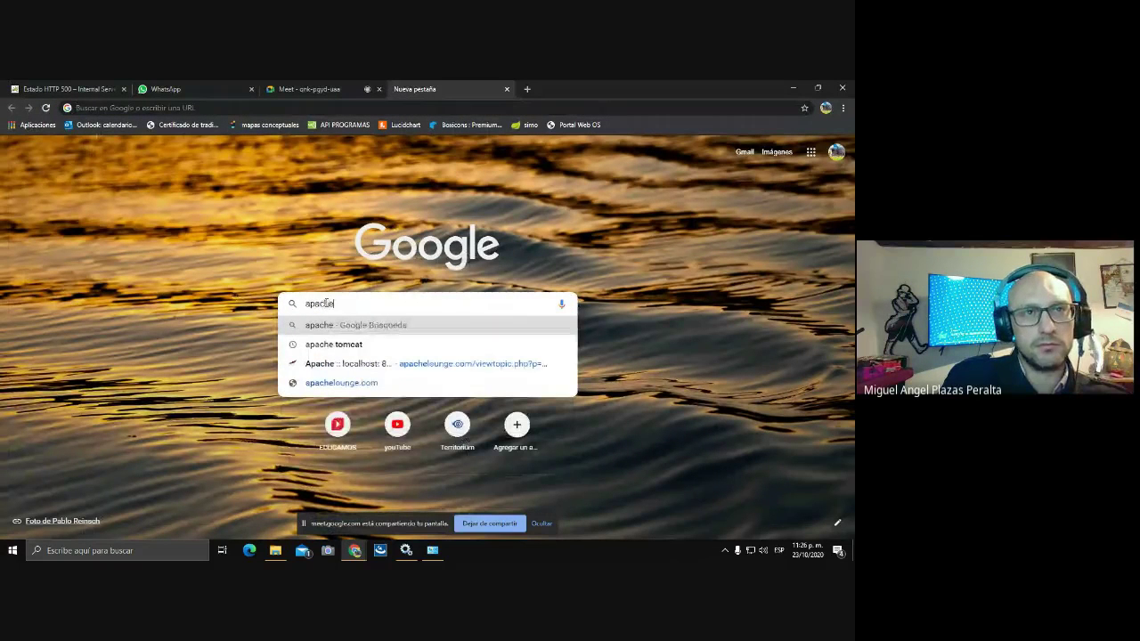
pyautogui.press('Down')
pyautogui.press('Down')
pyautogui.press('Down')
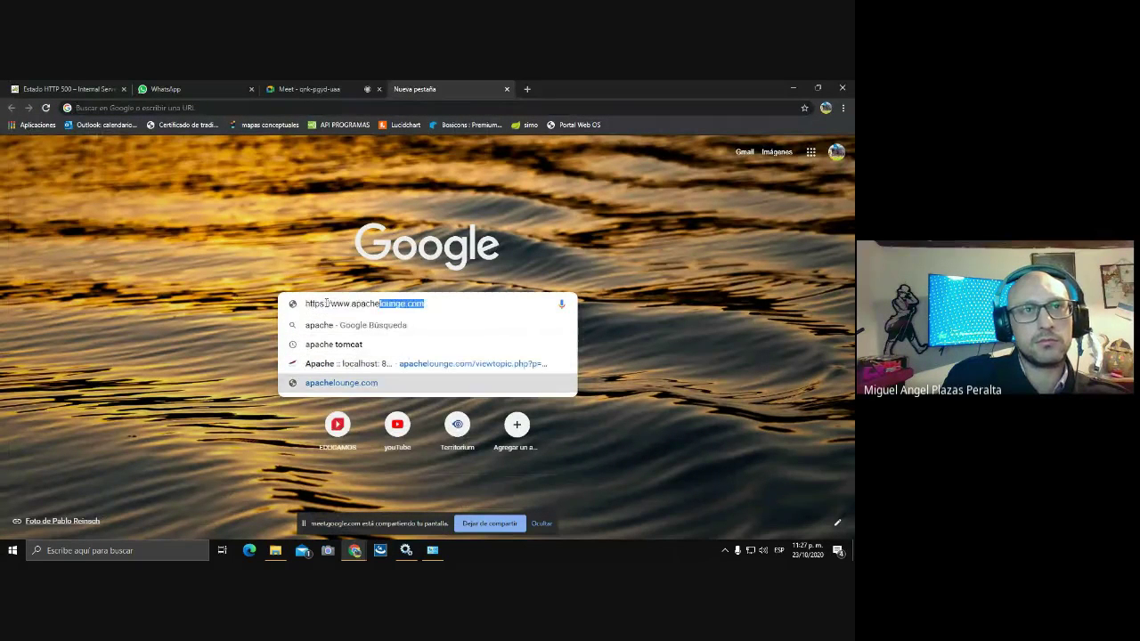
pyautogui.press('Up')
pyautogui.press('Up')
pyautogui.press('Return')
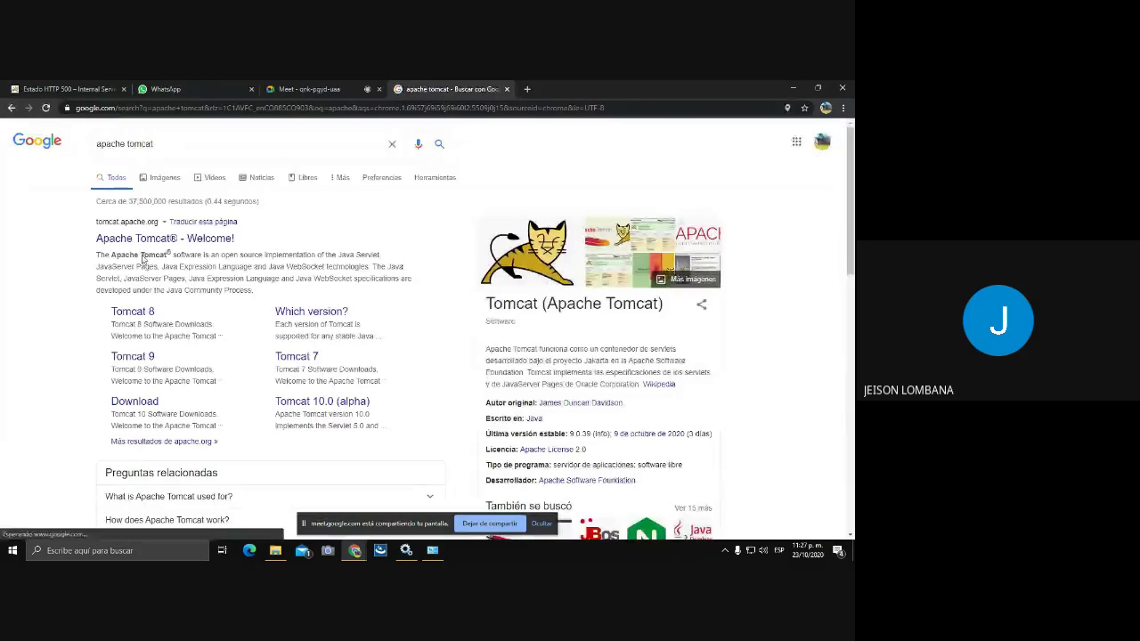
pyautogui.click(141, 241)
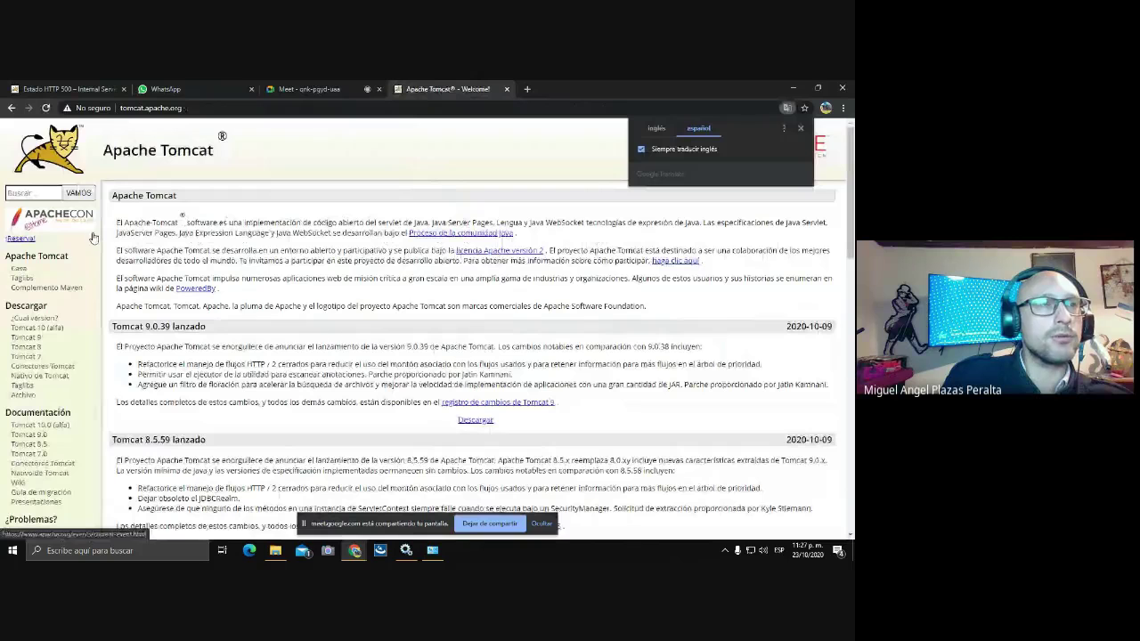
# - Download the 32-bit/64-bit Windows Service Installer from the Tomcat 9 download page
pyautogui.click(34, 339)
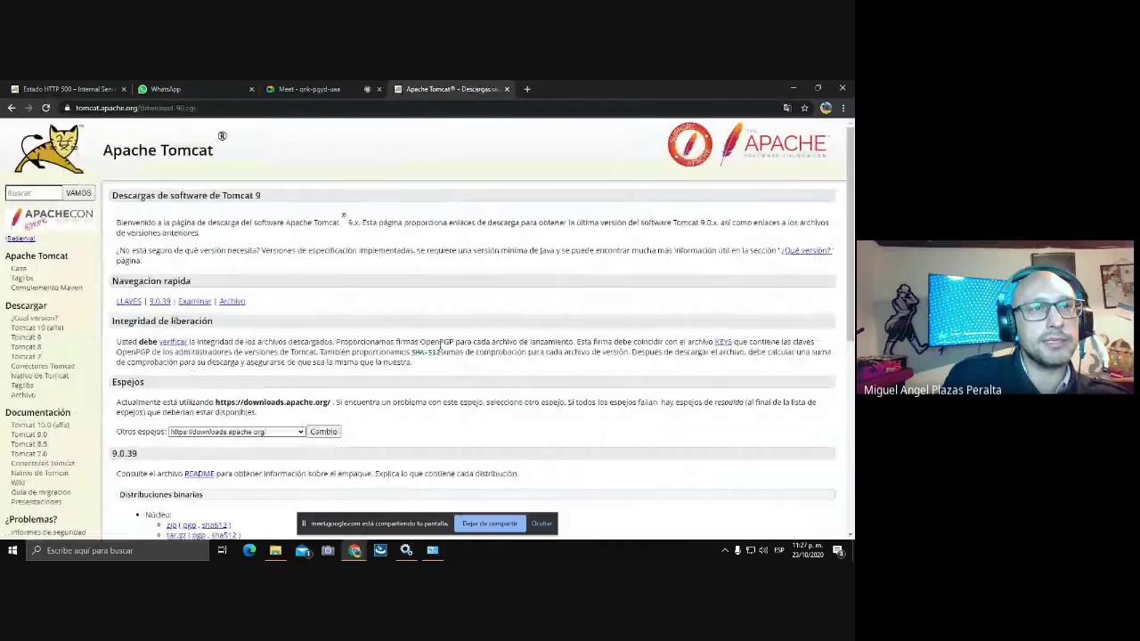
pyautogui.scroll(-3, 440, 345)
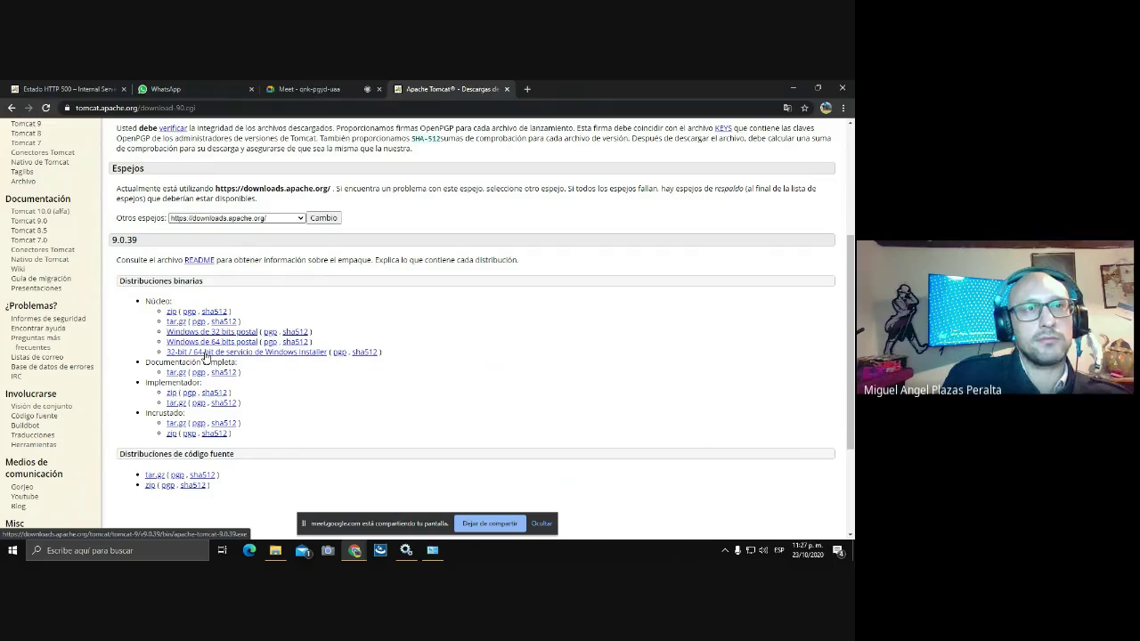
pyautogui.click(204, 356)
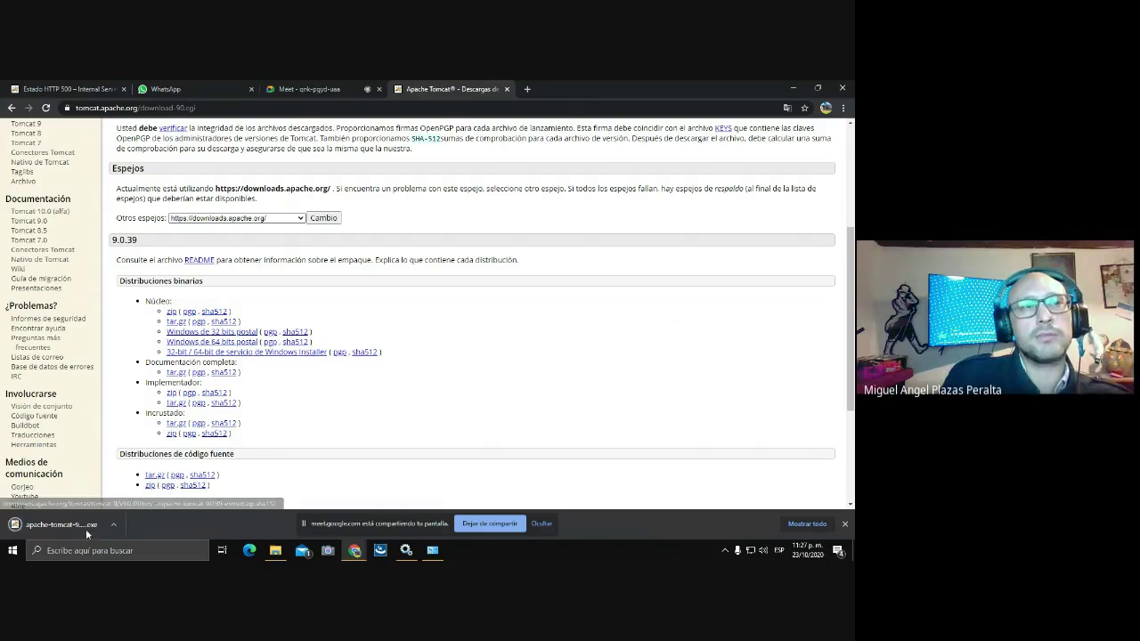
# - Show the downloaded apache-tomcat-9.0.39.exe in Descargas and cut it
pyautogui.click(113, 525)
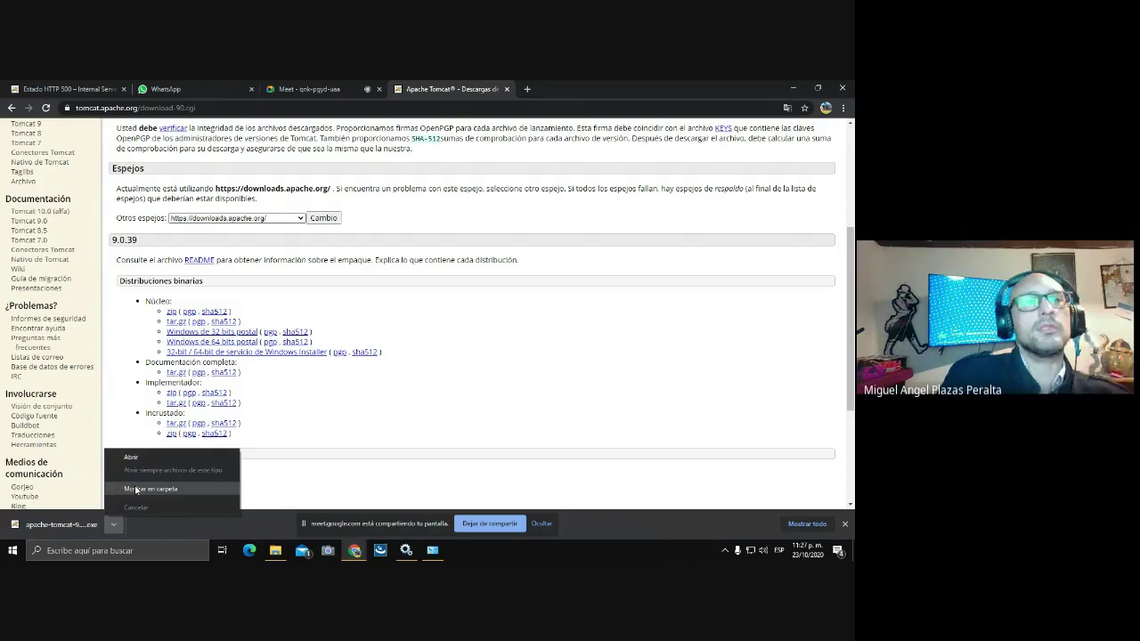
pyautogui.click(135, 488)
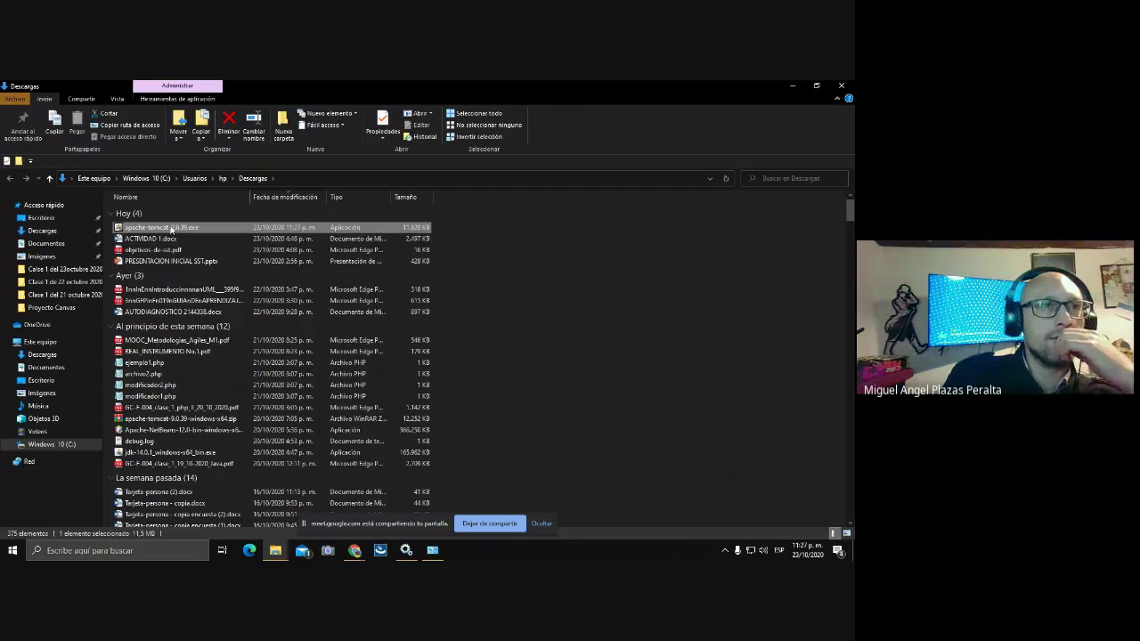
pyautogui.rightClick(171, 229)
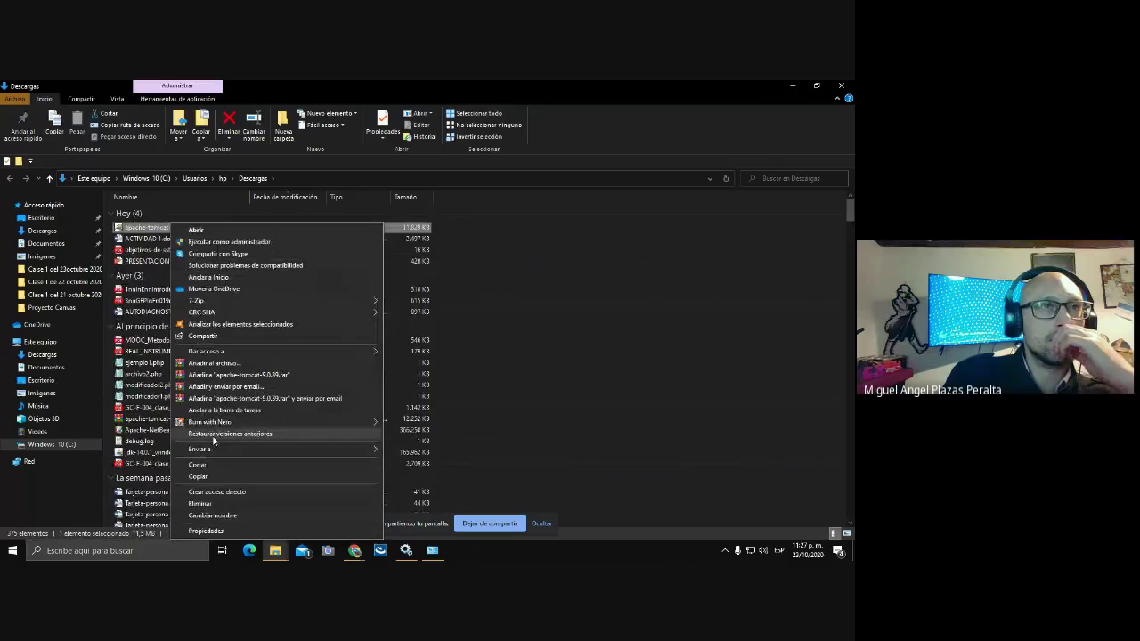
pyautogui.click(202, 464)
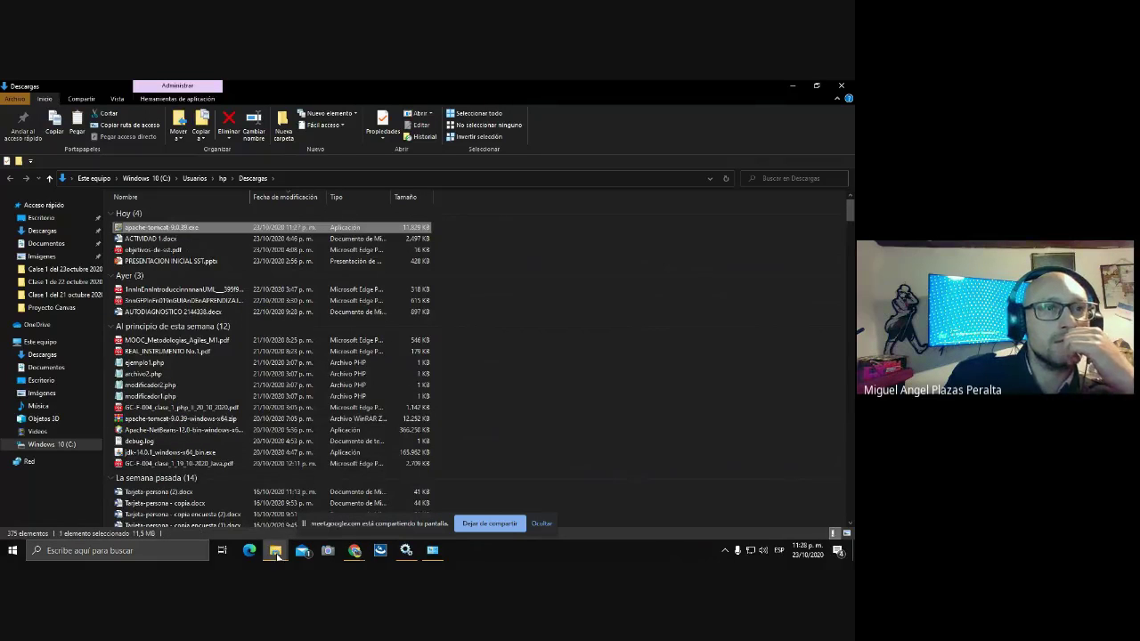
# - Paste the installer into C:\Archivos de programa, granting administrator permission
pyautogui.click(72, 443)
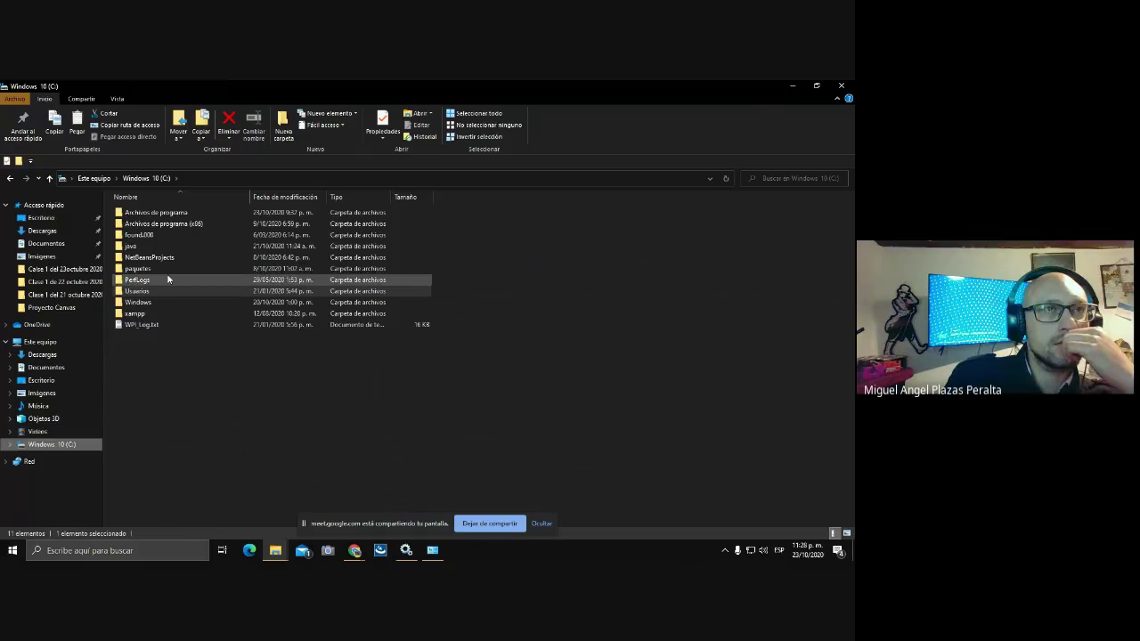
pyautogui.doubleClick(158, 212)
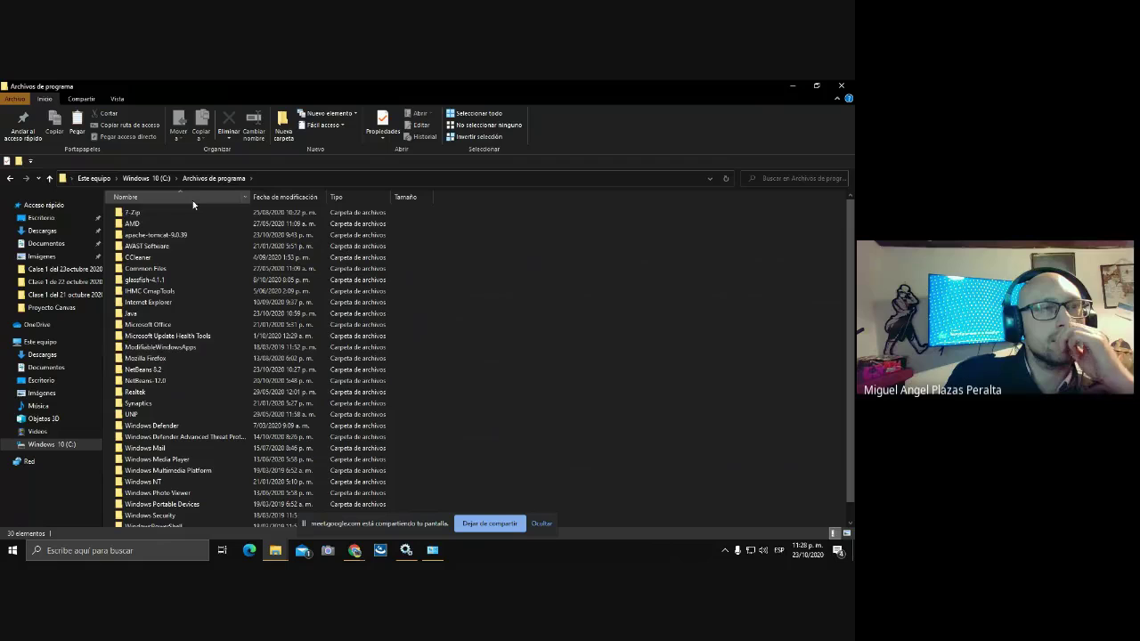
pyautogui.rightClick(503, 245)
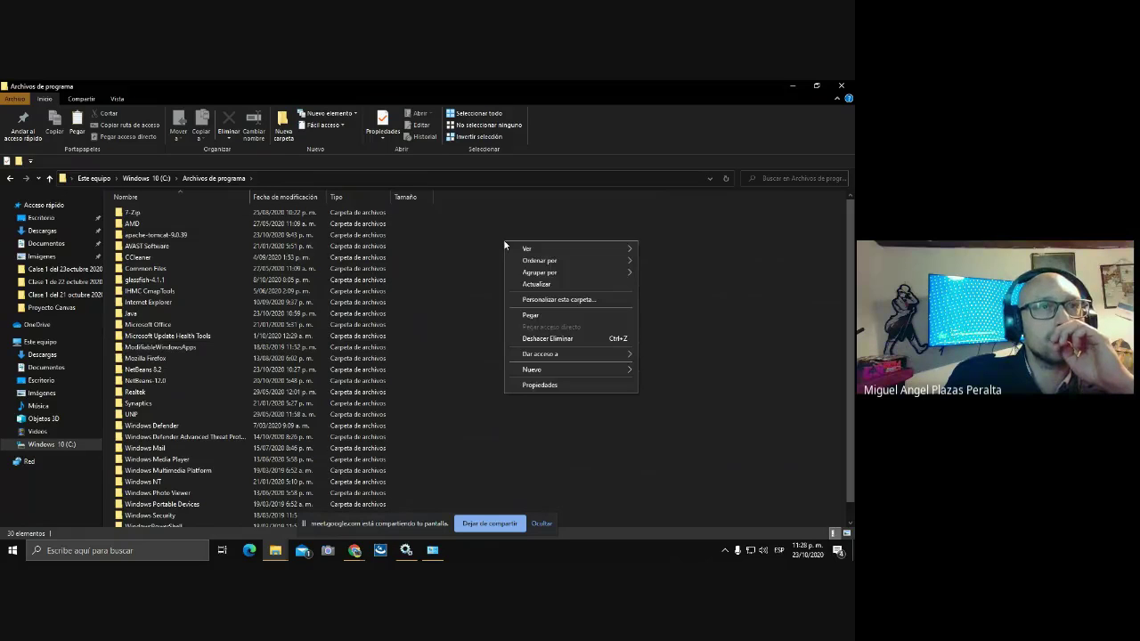
pyautogui.click(531, 316)
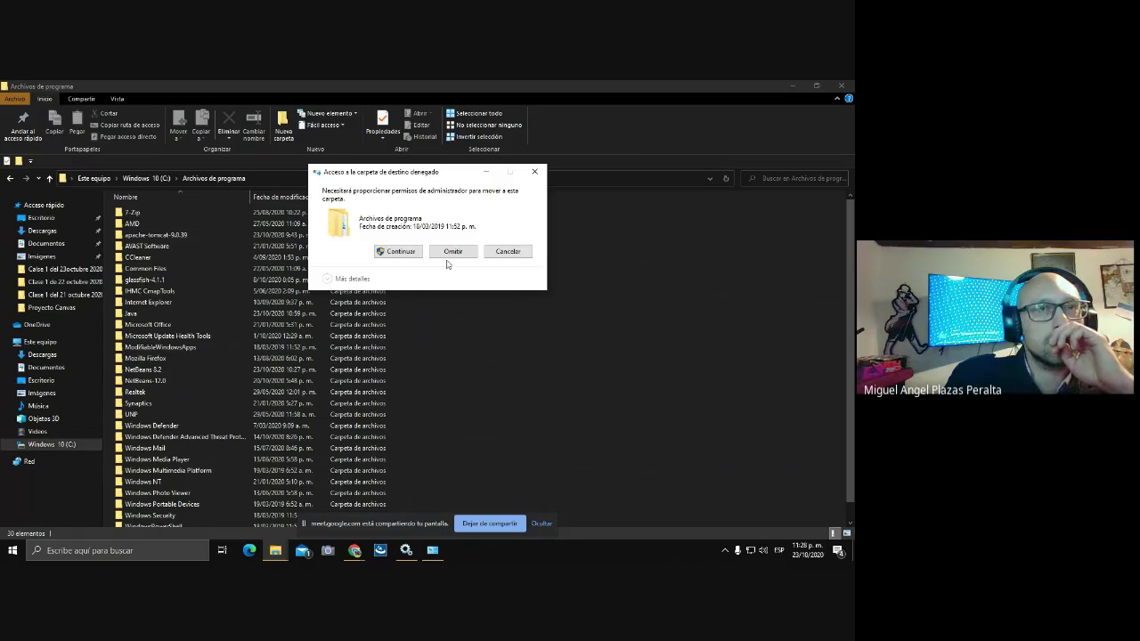
pyautogui.click(401, 252)
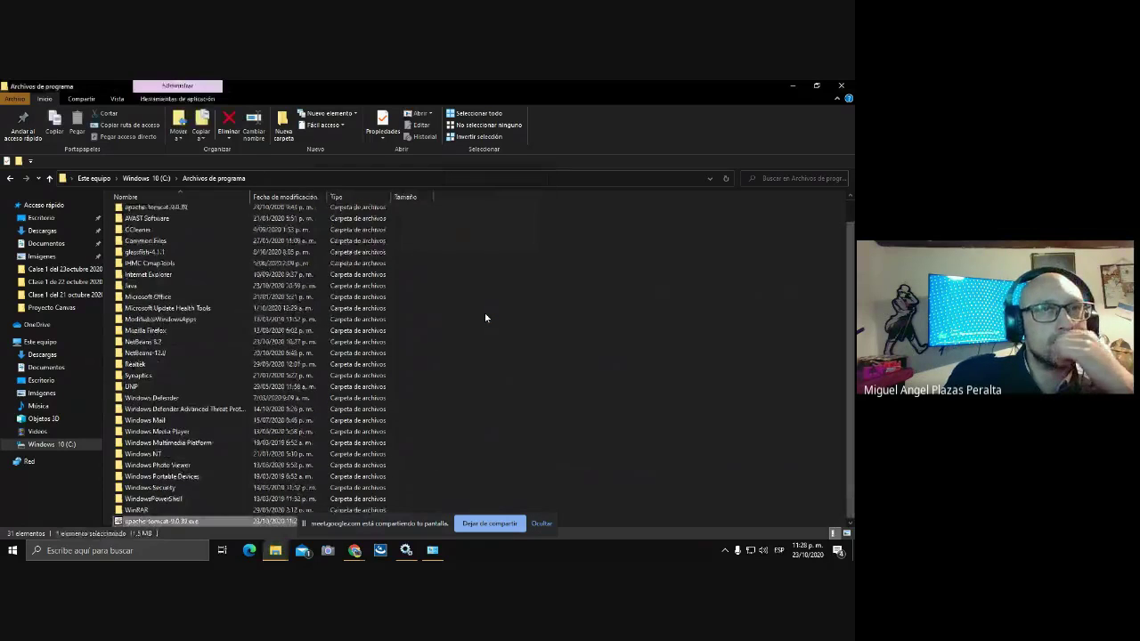
# - Run the Tomcat installer as administrator and accept the Apache license agreement
pyautogui.rightClick(162, 522)
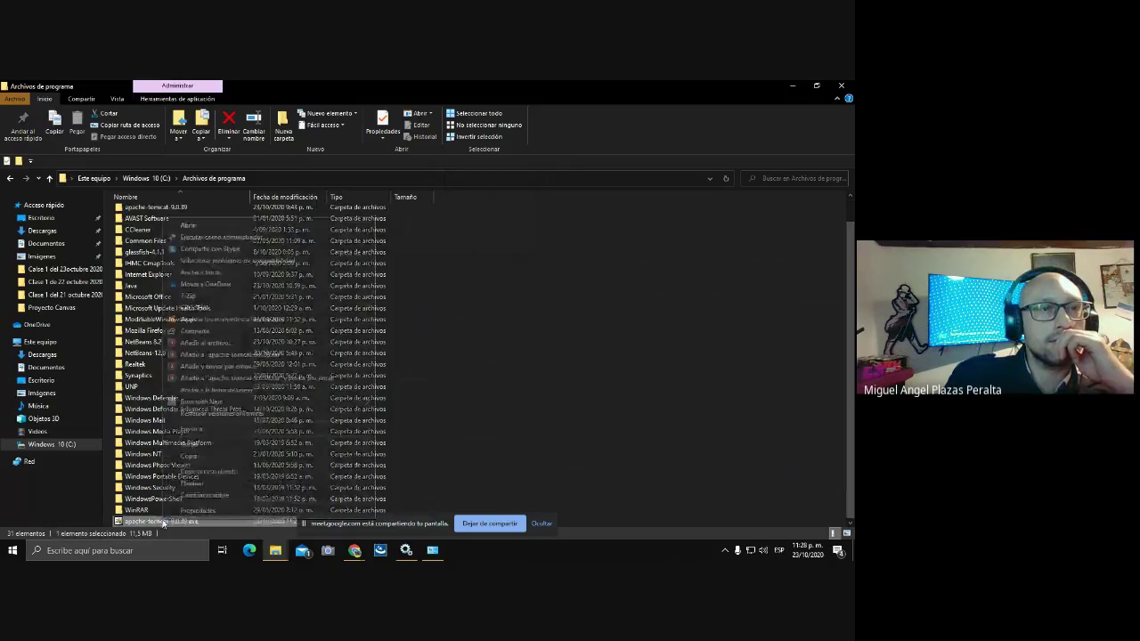
pyautogui.click(224, 238)
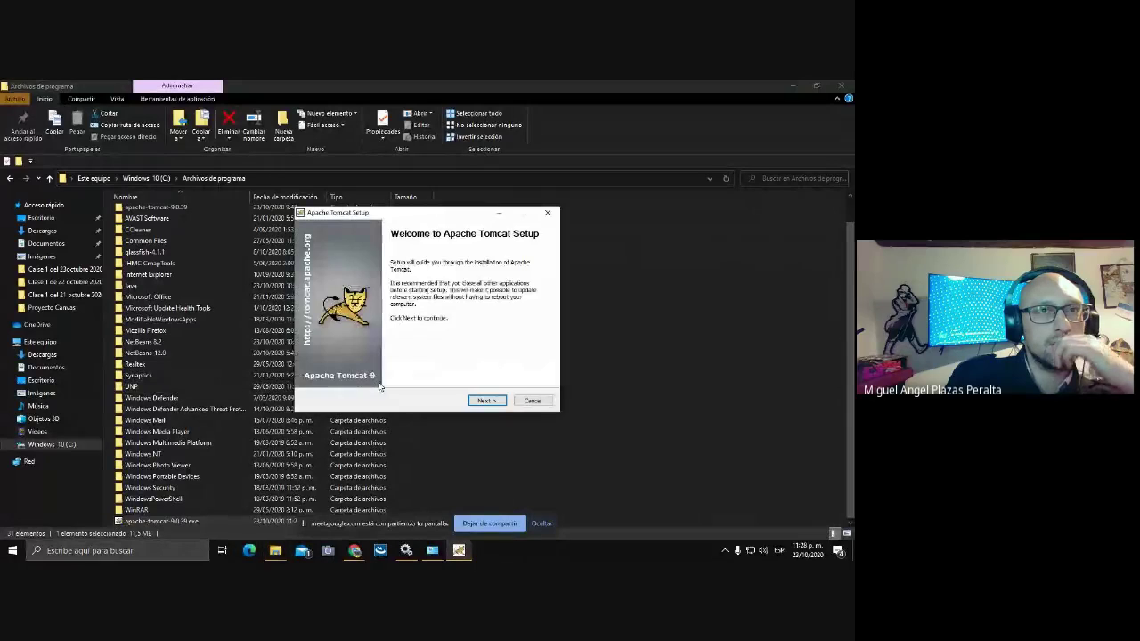
pyautogui.click(486, 401)
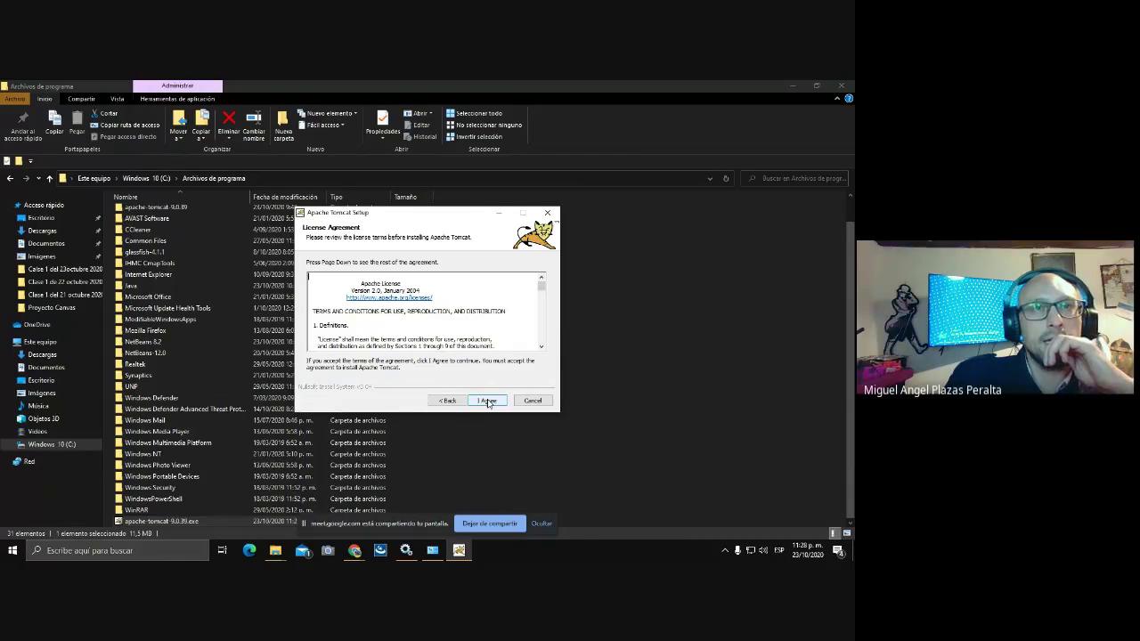
pyautogui.click(488, 402)
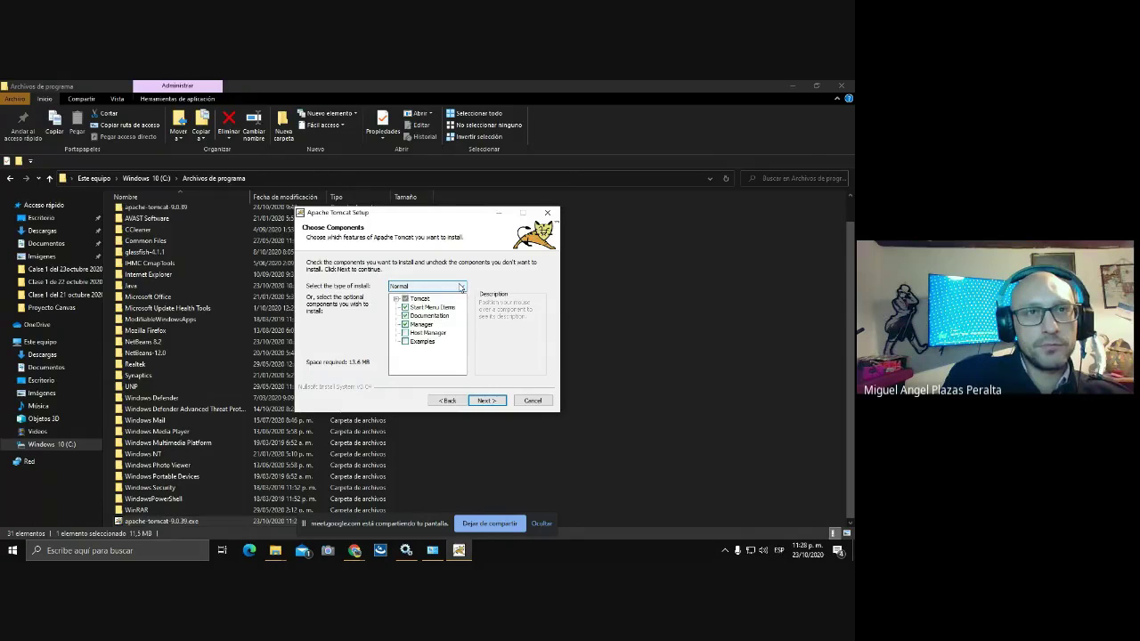
# - Choose the Full install type and continue to Configuration Options
pyautogui.click(461, 287)
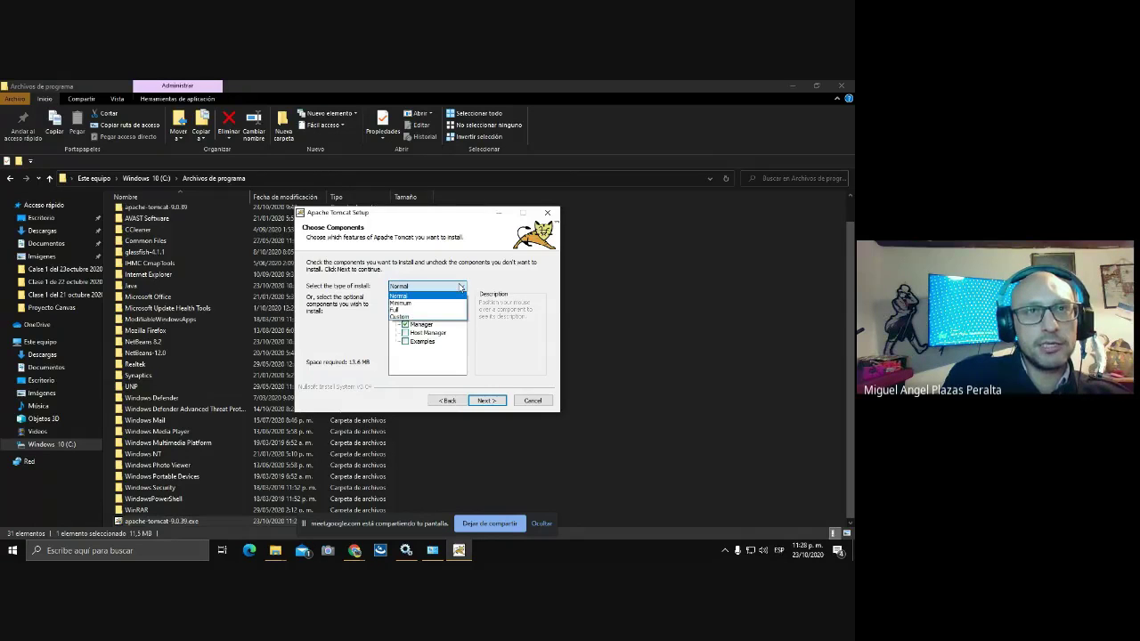
pyautogui.click(407, 309)
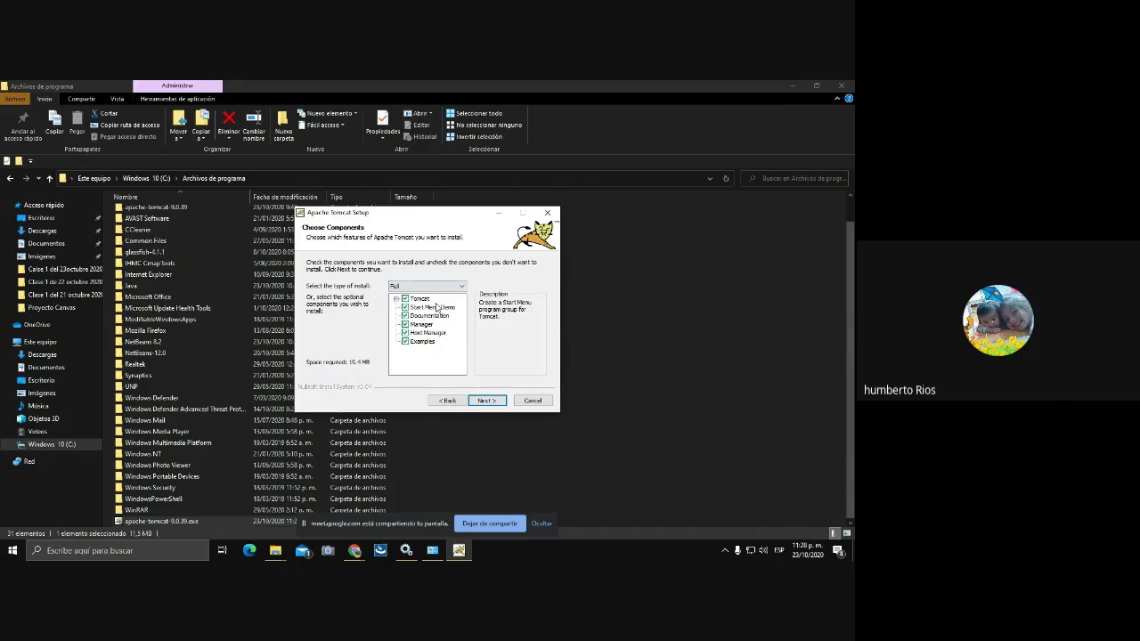
pyautogui.click(485, 401)
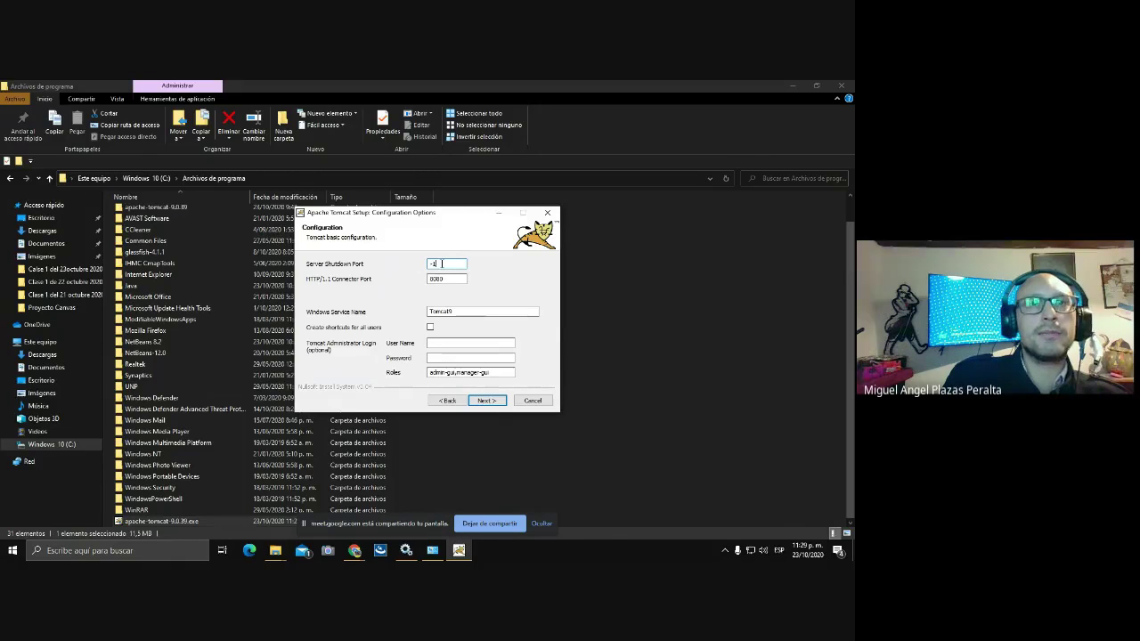
# - Set the server shutdown port to 8085 and create shortcuts for all users
pyautogui.press('BackSpace')
pyautogui.press('BackSpace')
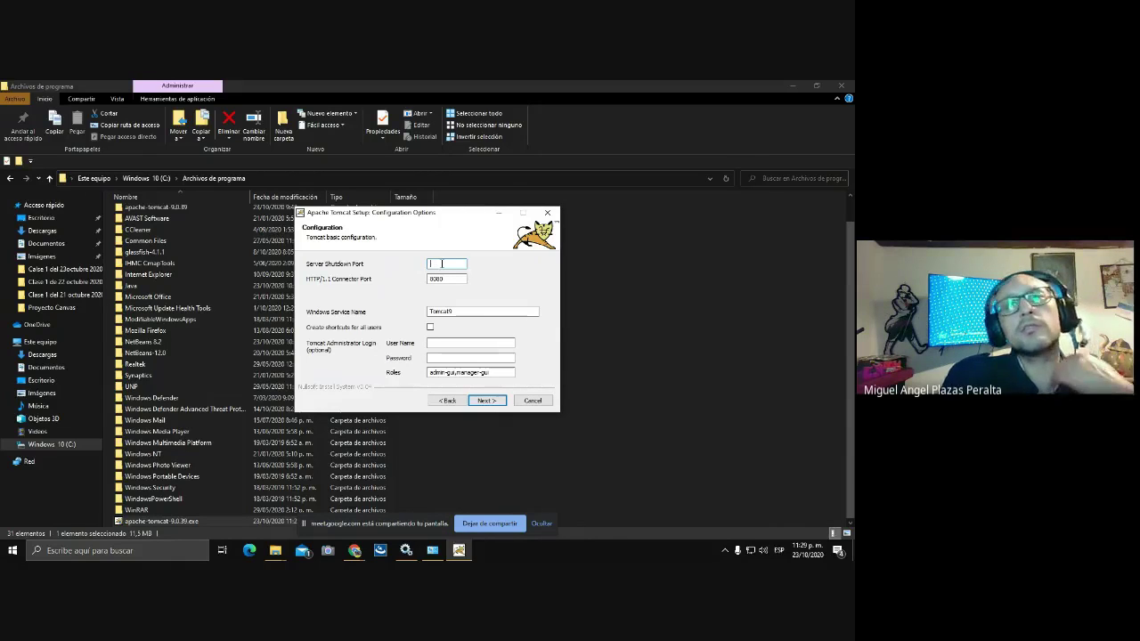
pyautogui.write('80')
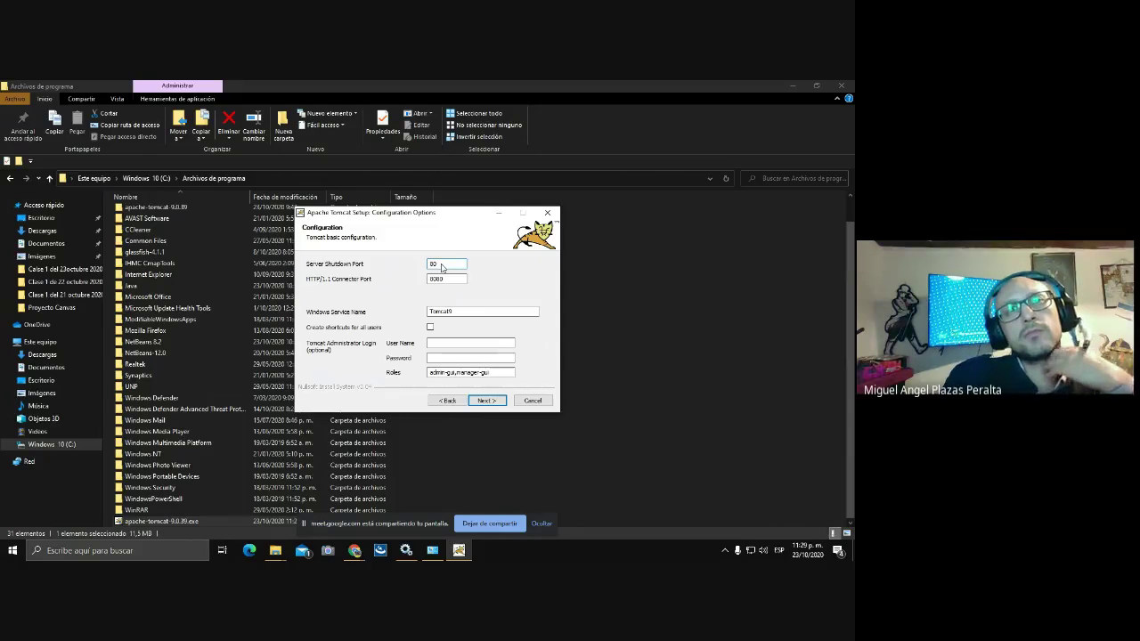
pyautogui.write('85')
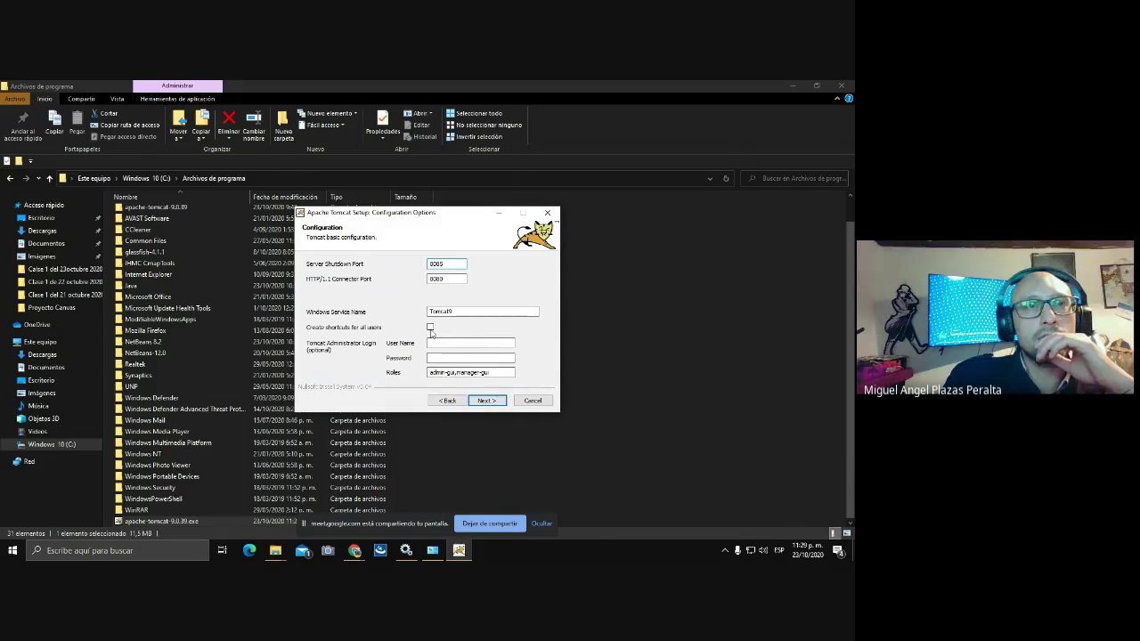
pyautogui.click(431, 328)
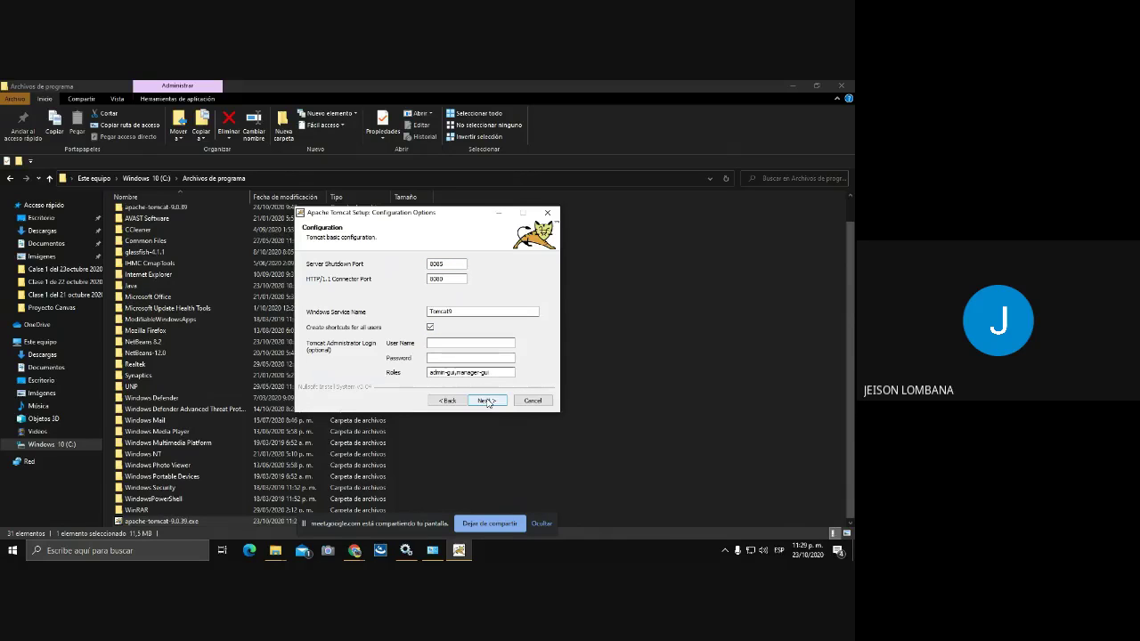
pyautogui.click(453, 312)
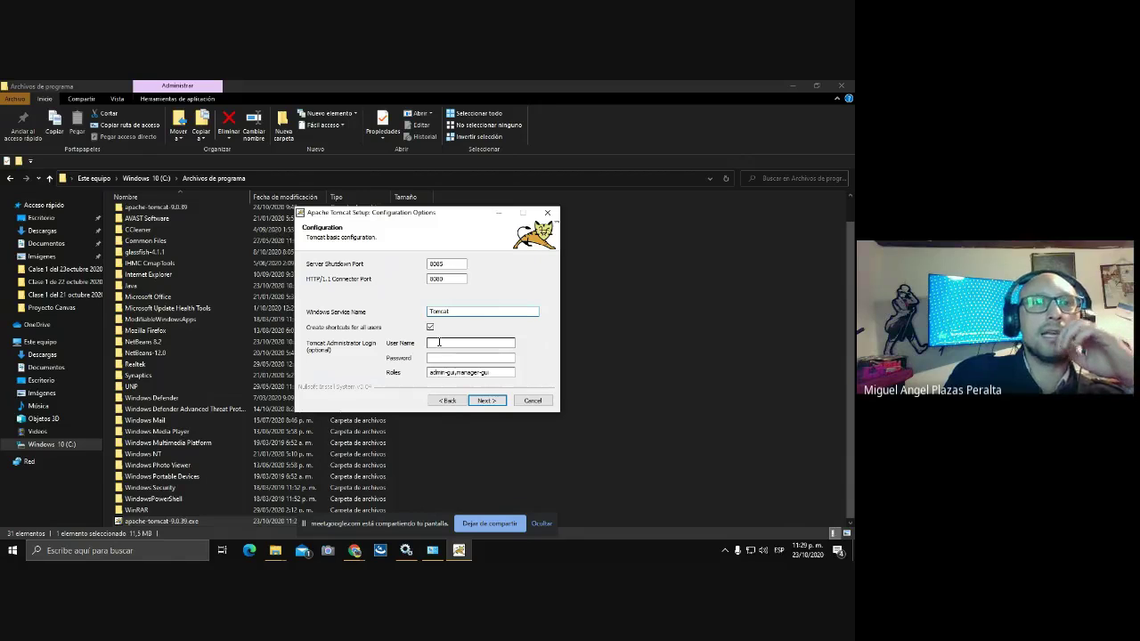
# - Enter the administrator user name and password, then continue to the Java path page
pyautogui.click(439, 343)
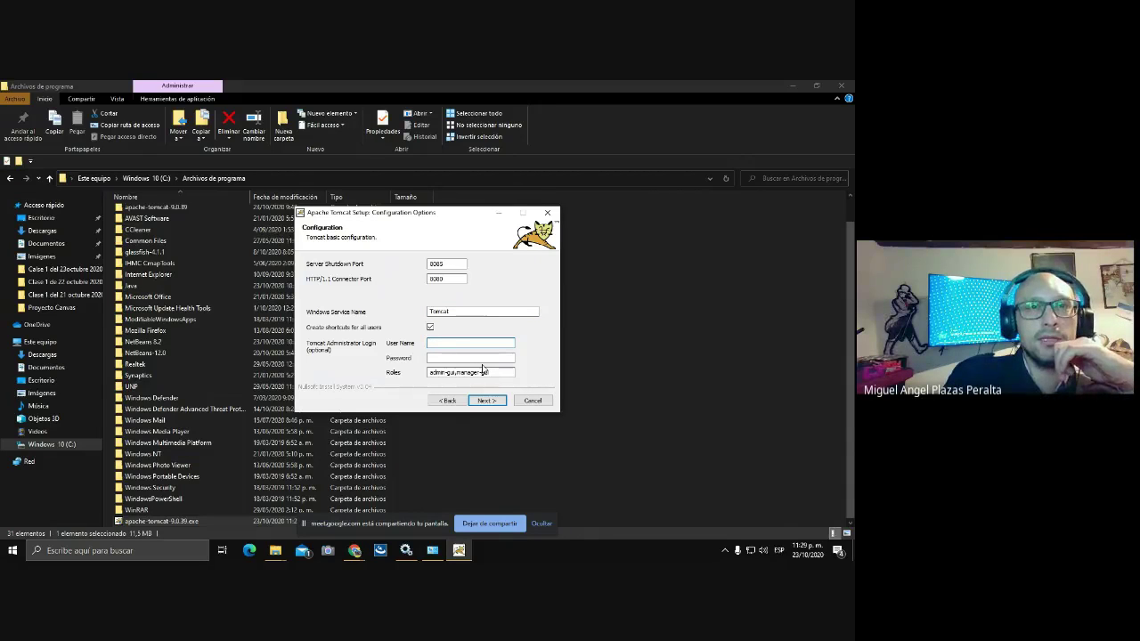
pyautogui.write('adm')
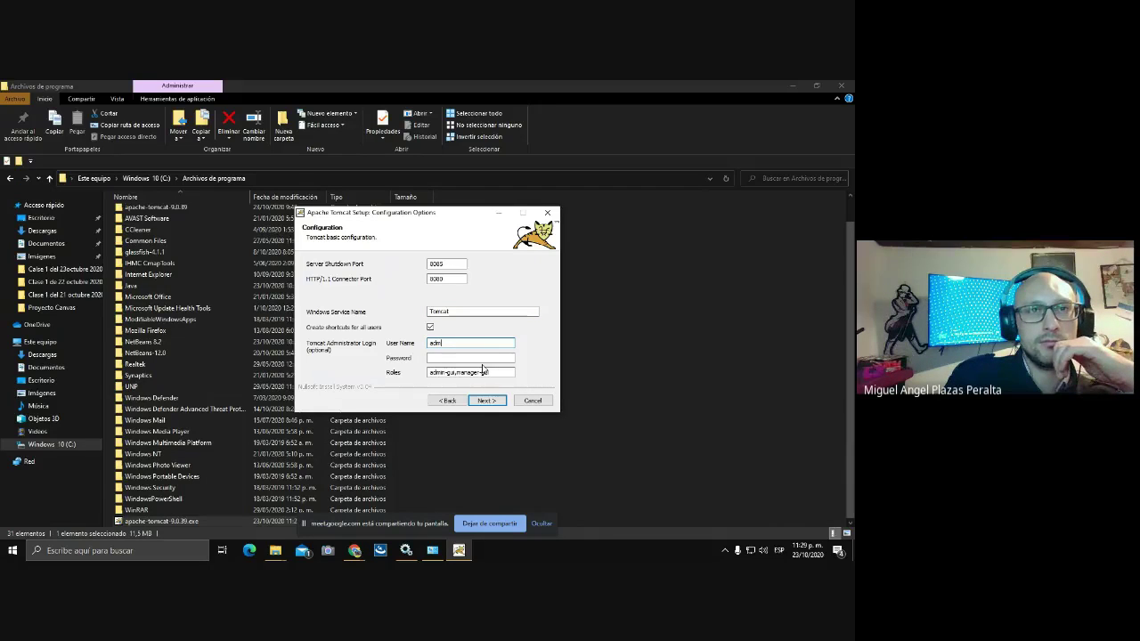
pyautogui.write('in')
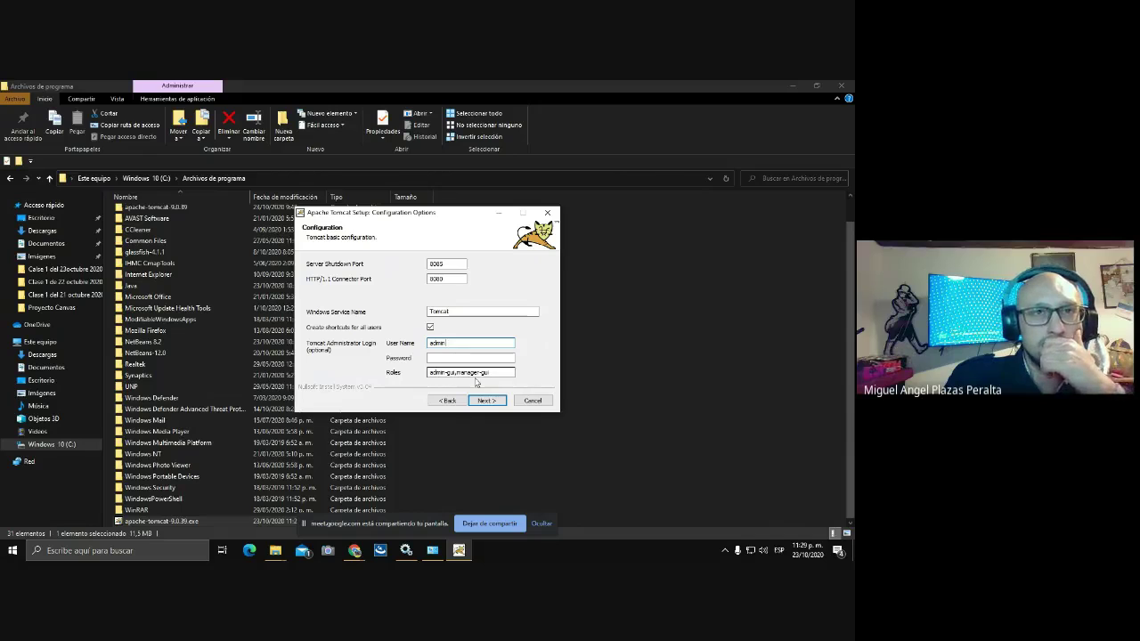
pyautogui.click(451, 357)
pyautogui.write('ad')
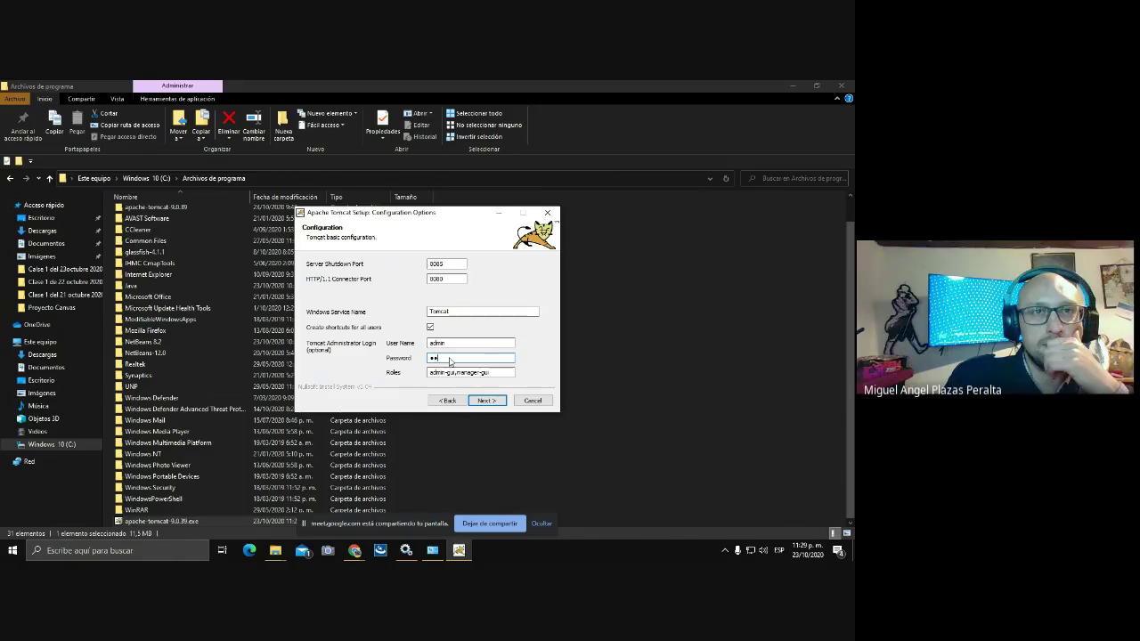
pyautogui.write('mi')
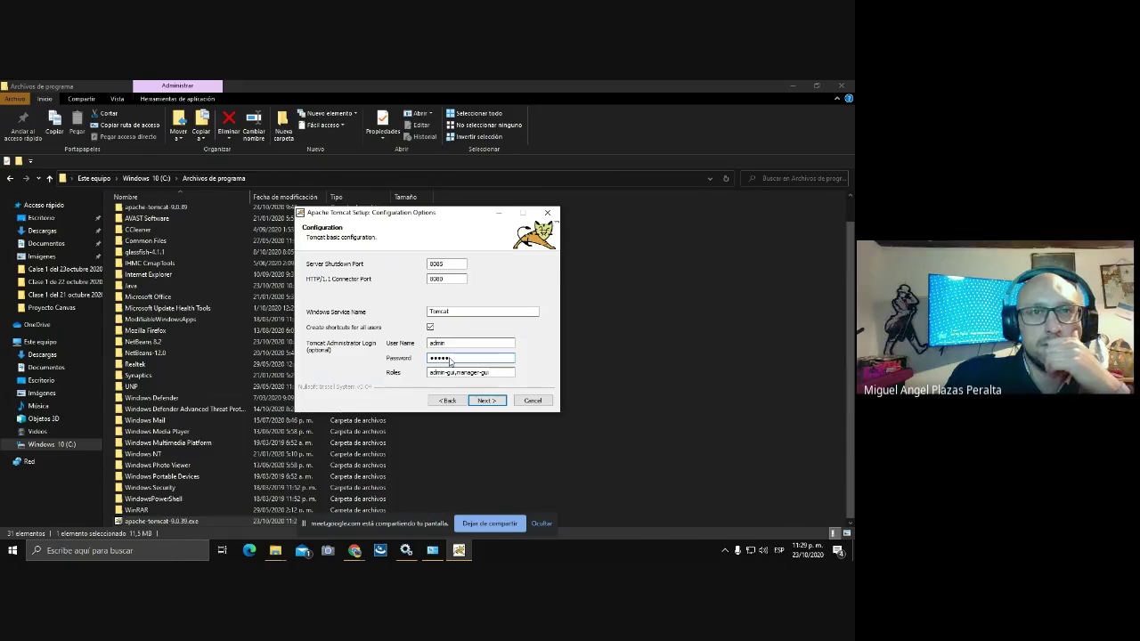
pyautogui.click(485, 401)
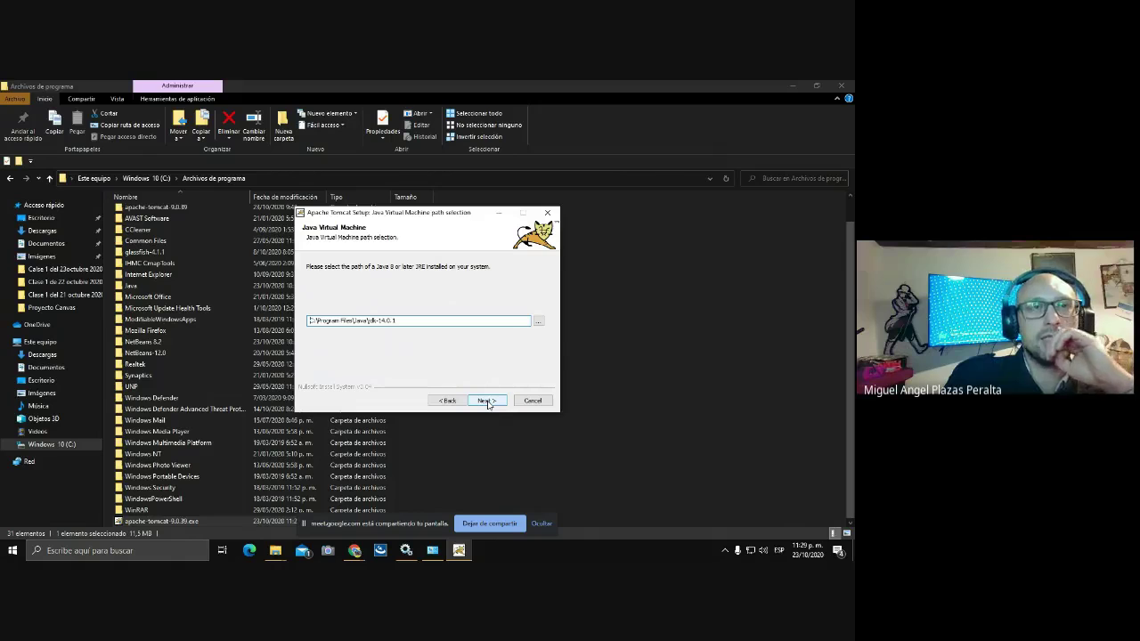
# - Keep the jdk-14.0.1 Java path, install to the default folder, and finish with Tomcat running
pyautogui.click(486, 401)
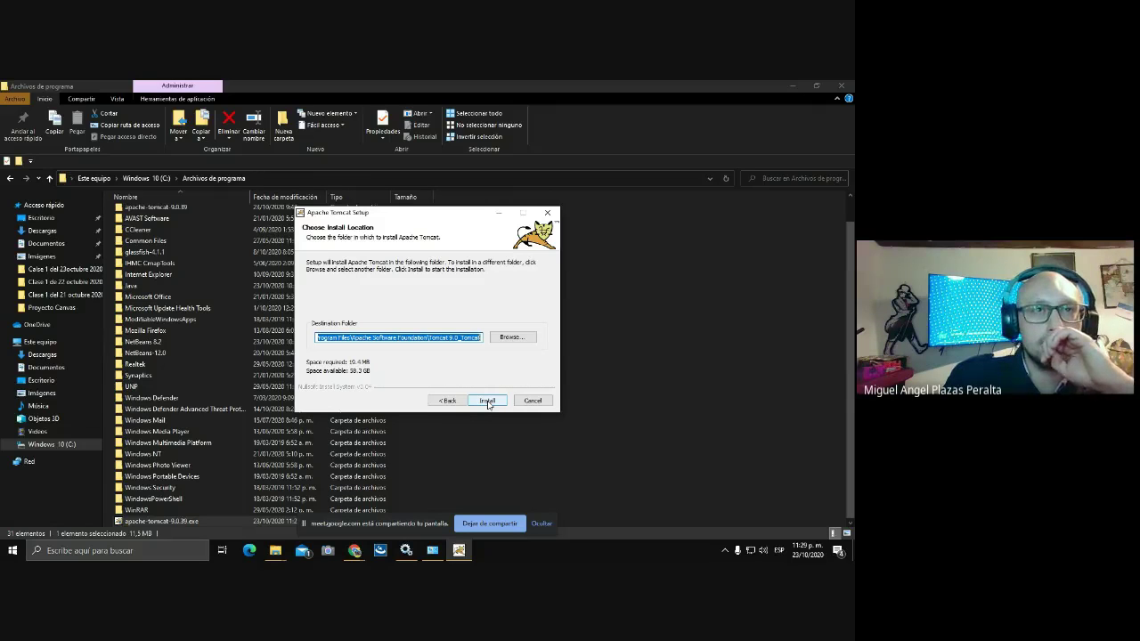
pyautogui.click(487, 402)
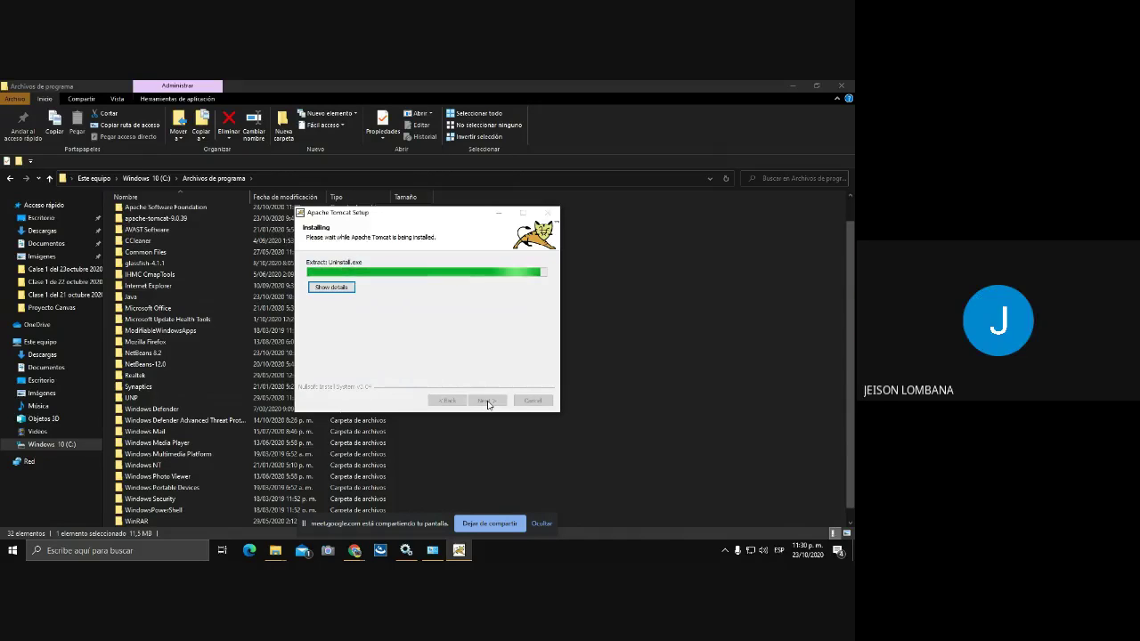
pyautogui.click(487, 401)
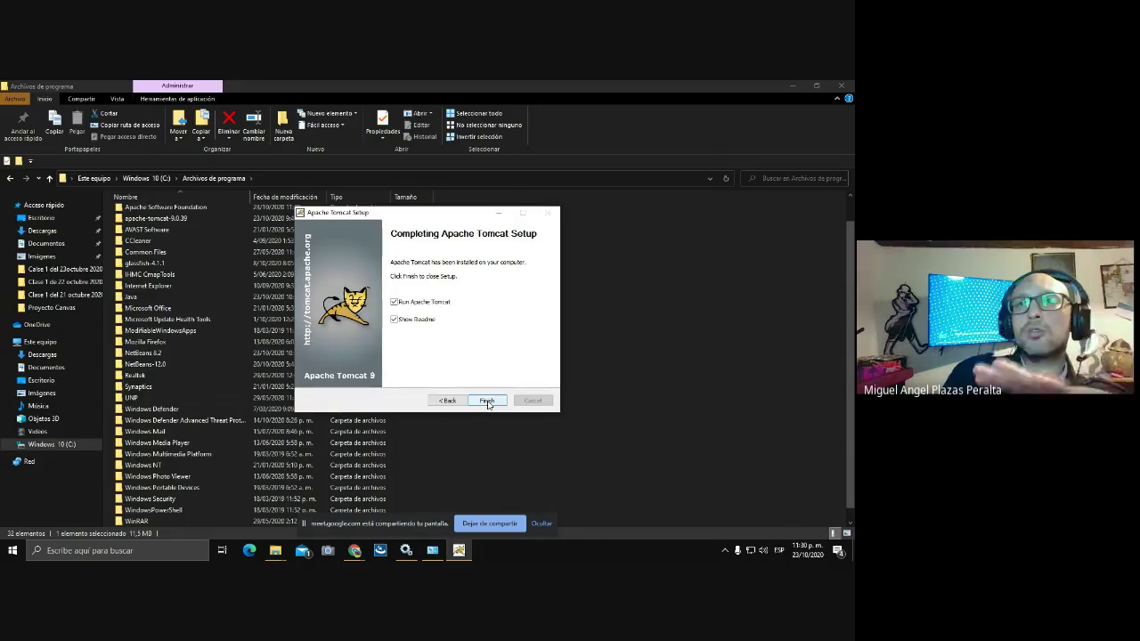
pyautogui.click(487, 401)
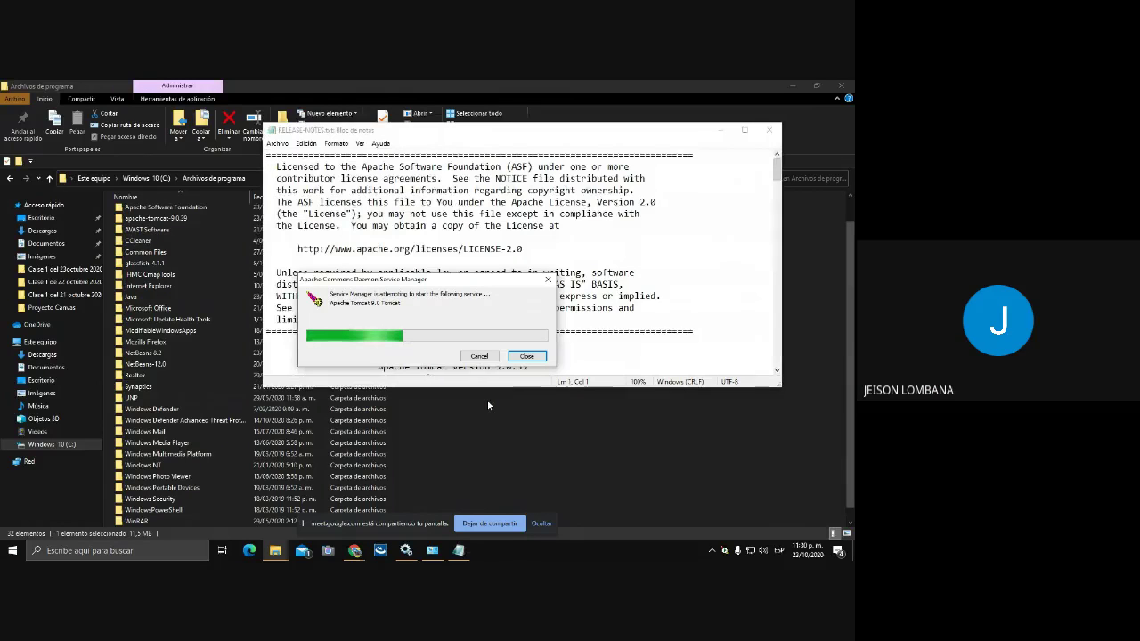
# - Close the release notes, check the tomcat9 service in Services, and open a new Chrome tab
pyautogui.click(488, 405)
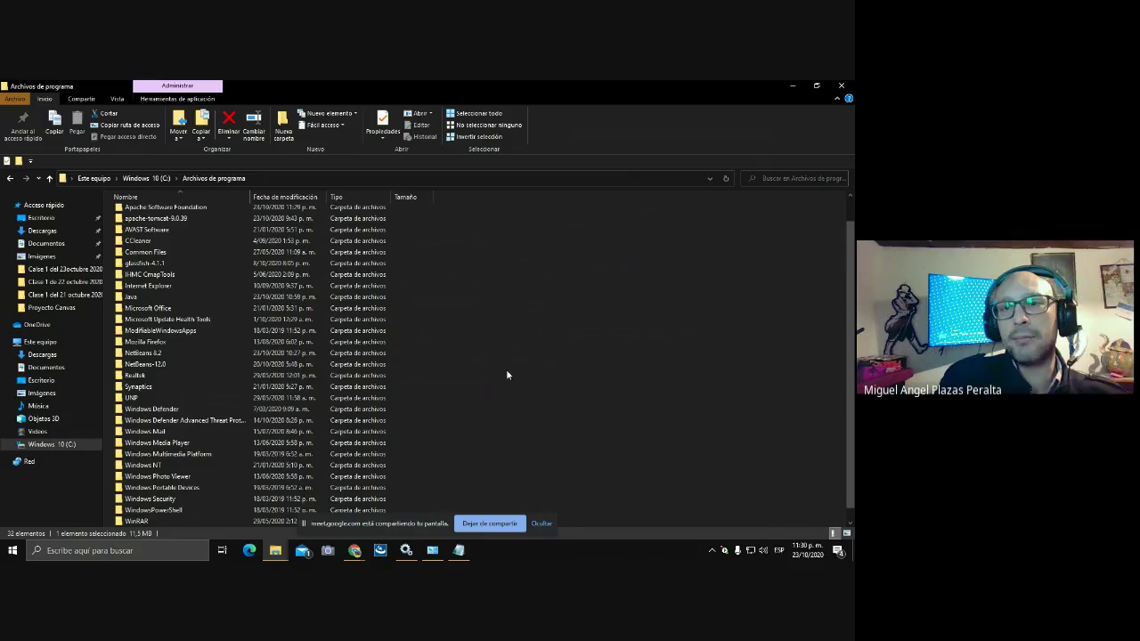
pyautogui.click(405, 552)
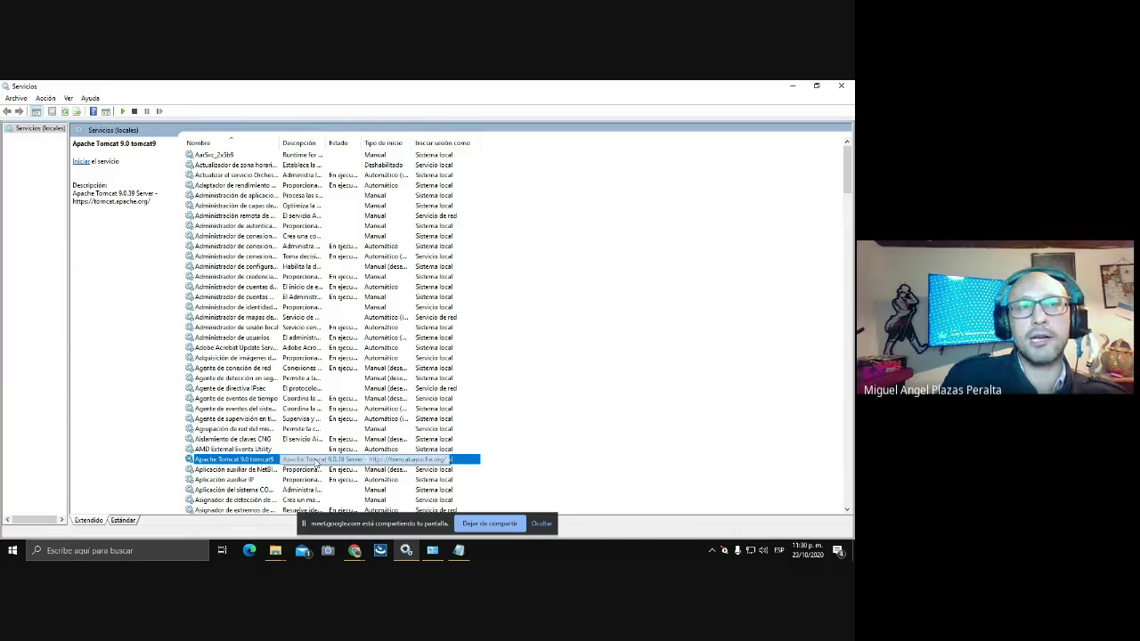
pyautogui.click(355, 552)
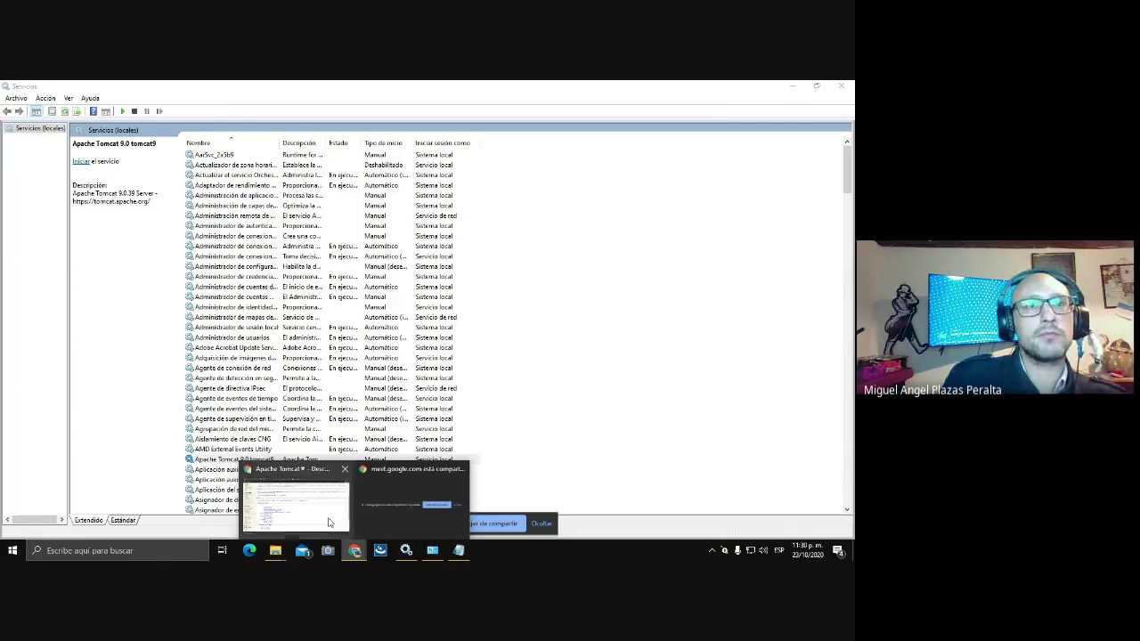
pyautogui.click(328, 522)
pyautogui.click(529, 93)
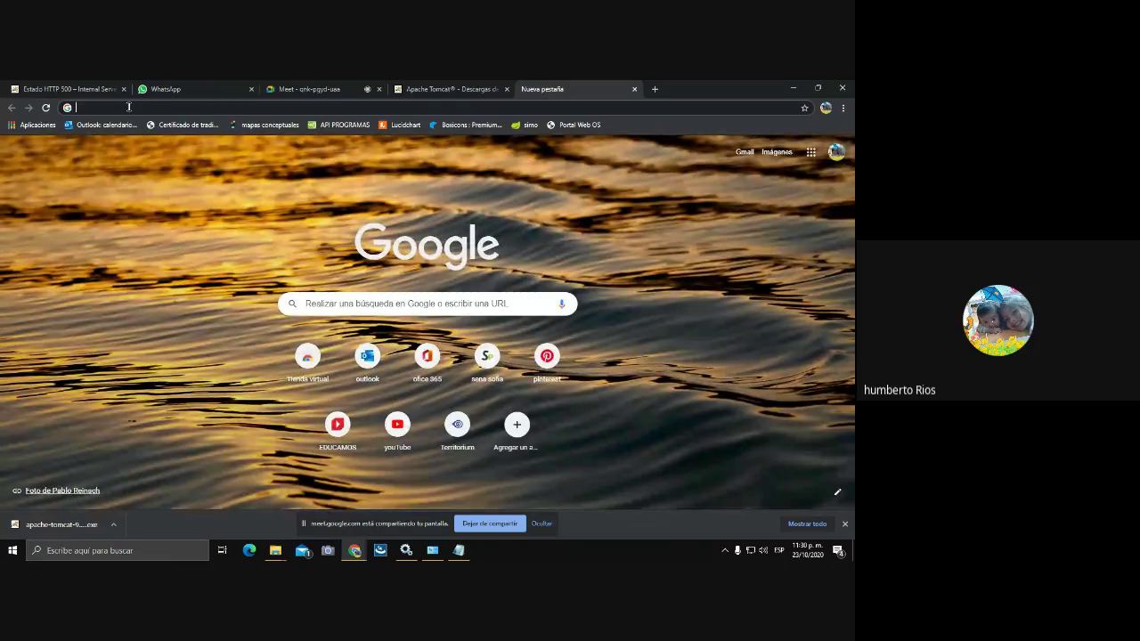
pyautogui.write('ht')
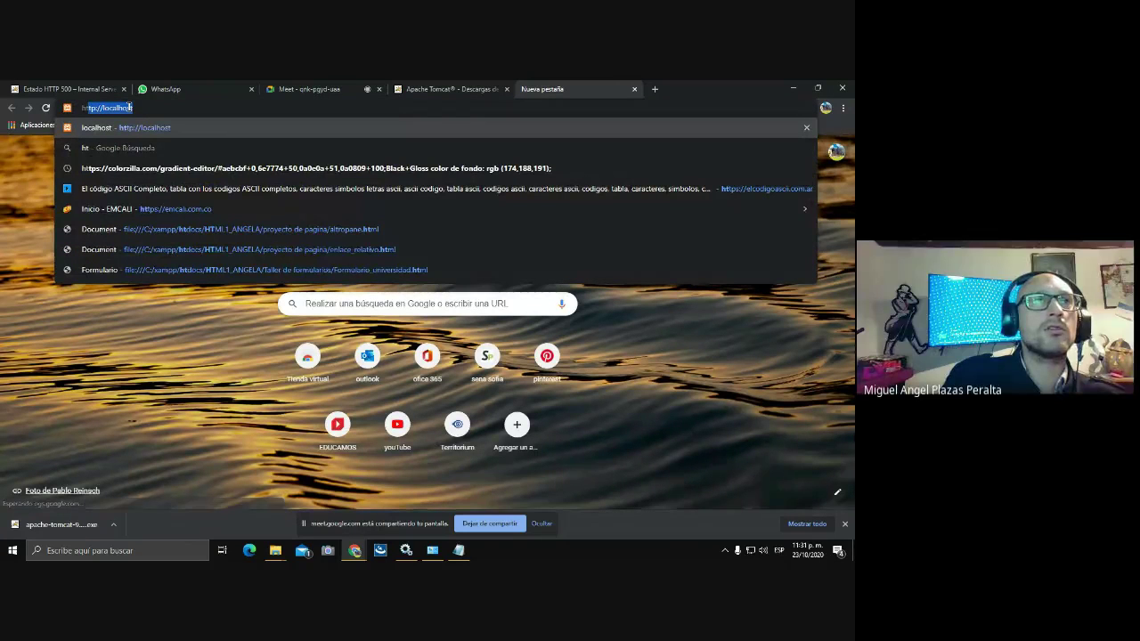
pyautogui.write('tp')
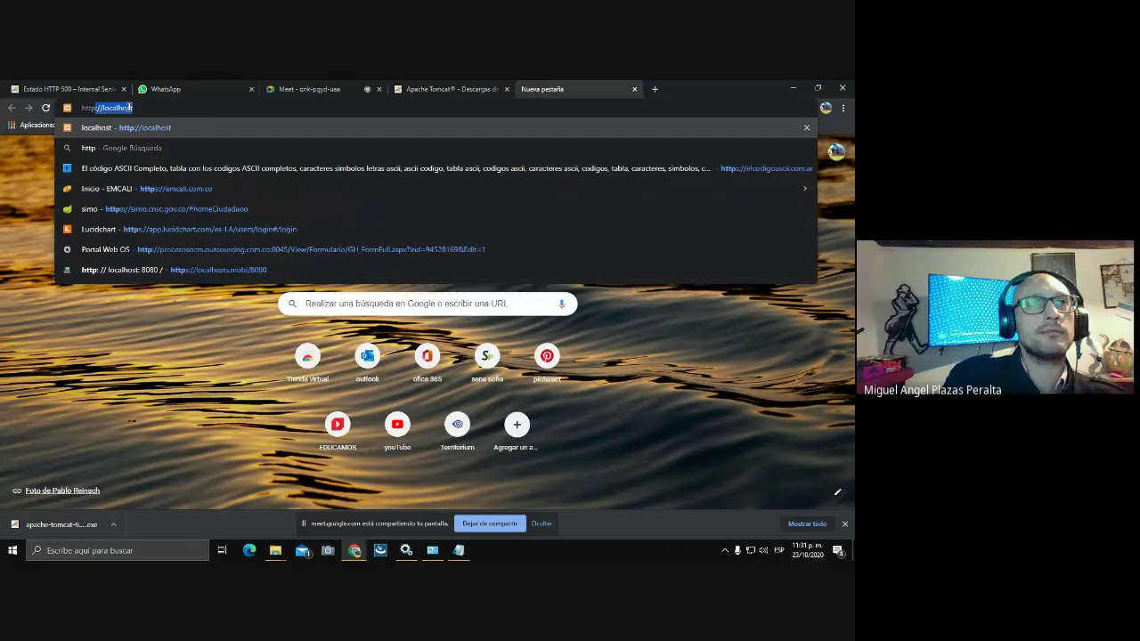
pyautogui.write(':')
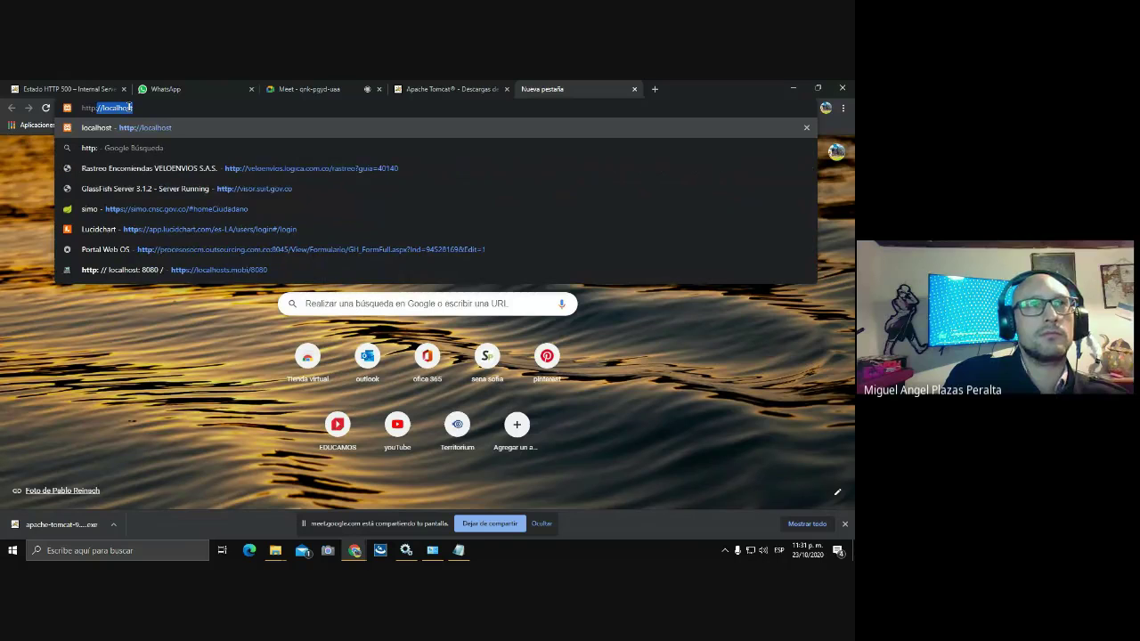
pyautogui.write('//')
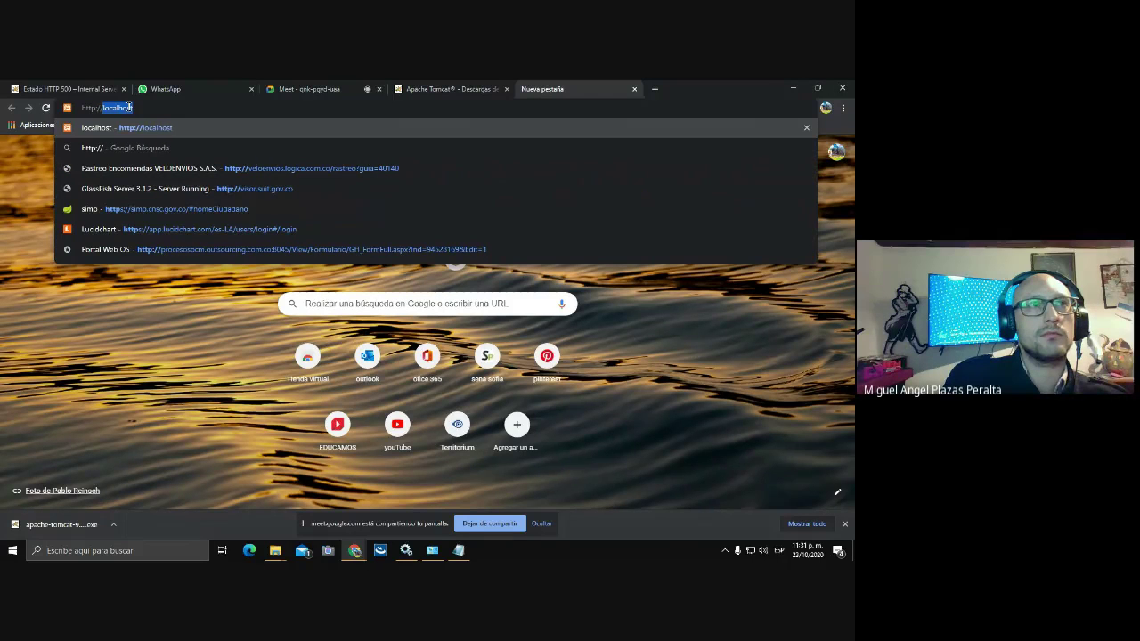
pyautogui.write('localh')
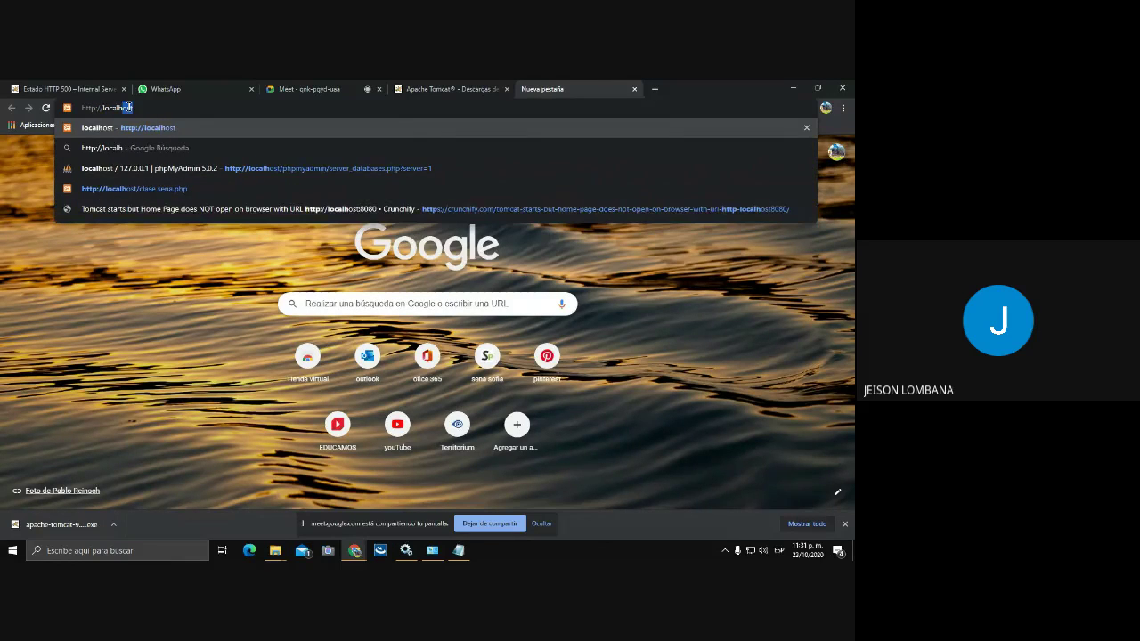
pyautogui.write('ost:')
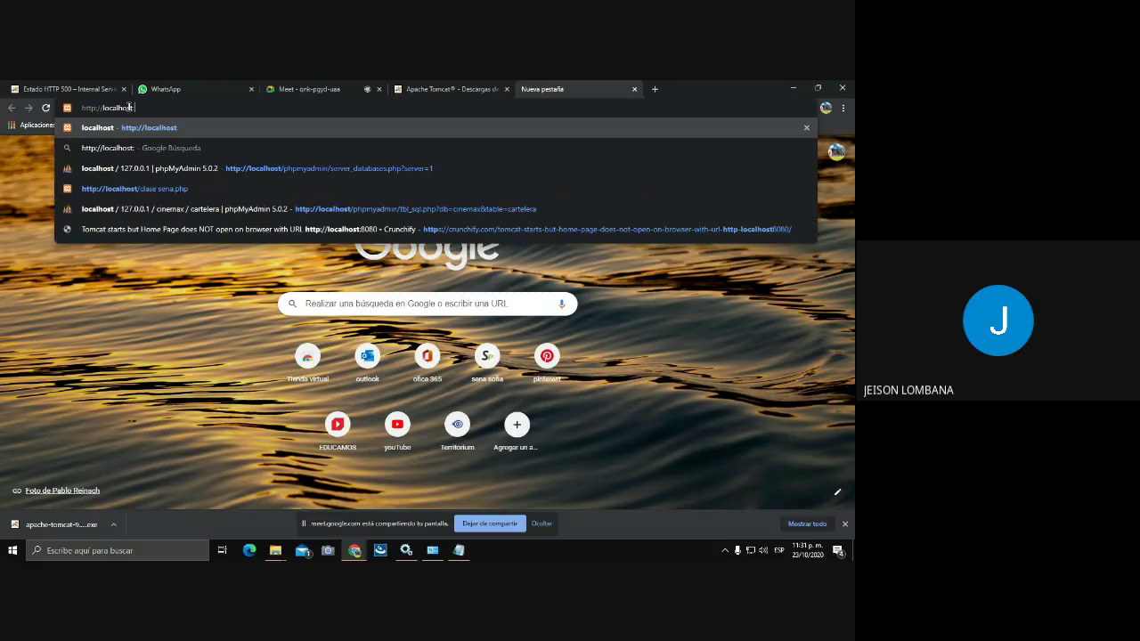
pyautogui.write('80808')
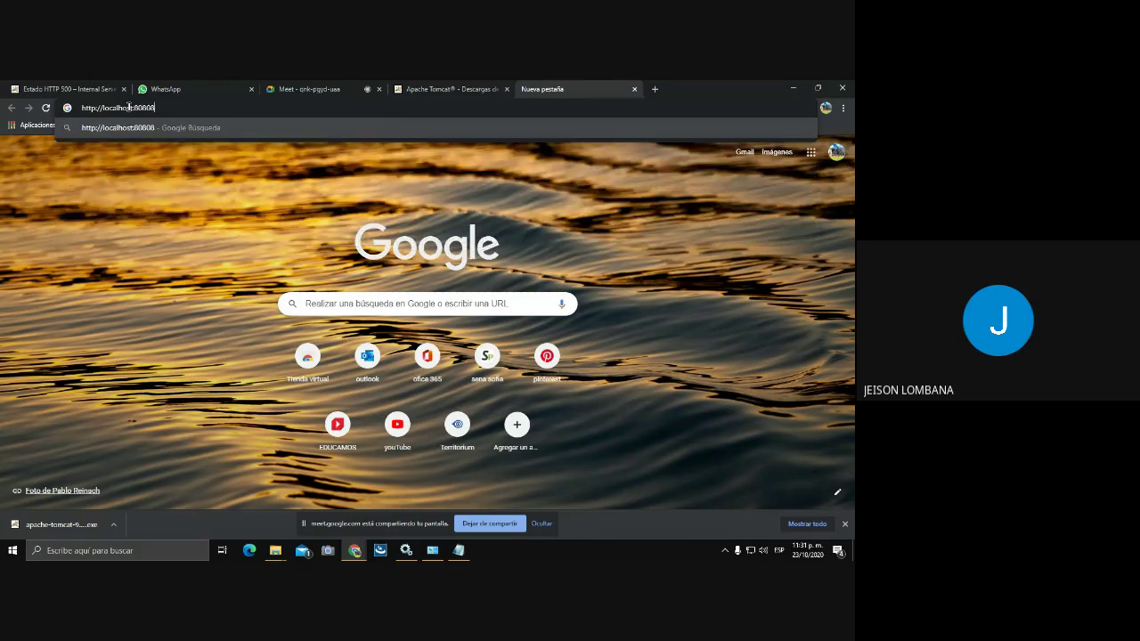
pyautogui.press('BackSpace')
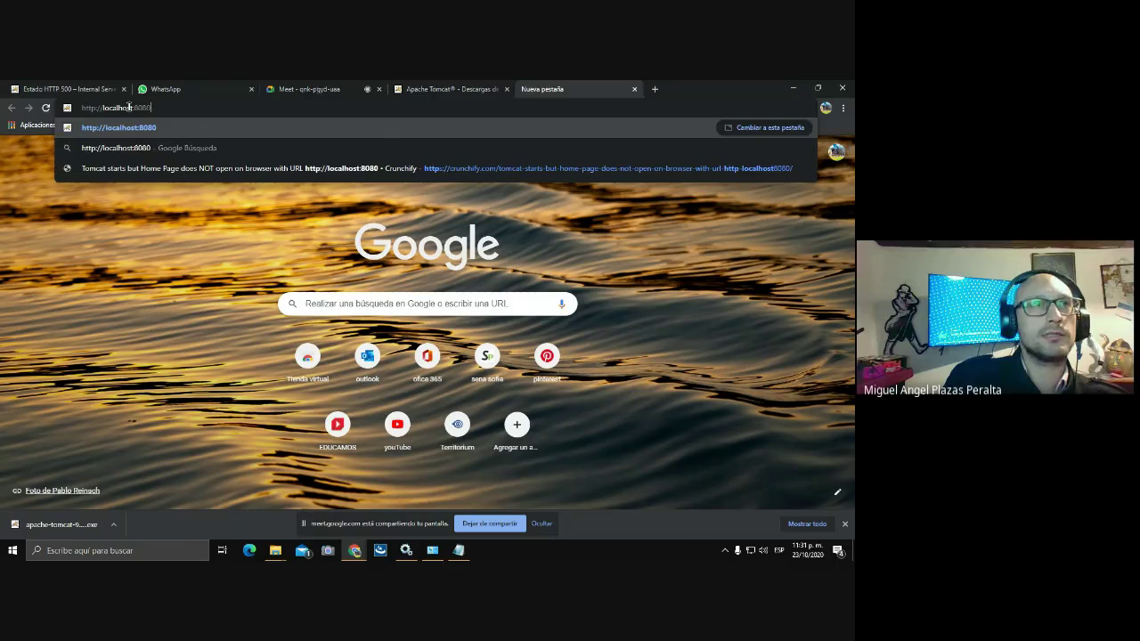
pyautogui.press('Return')
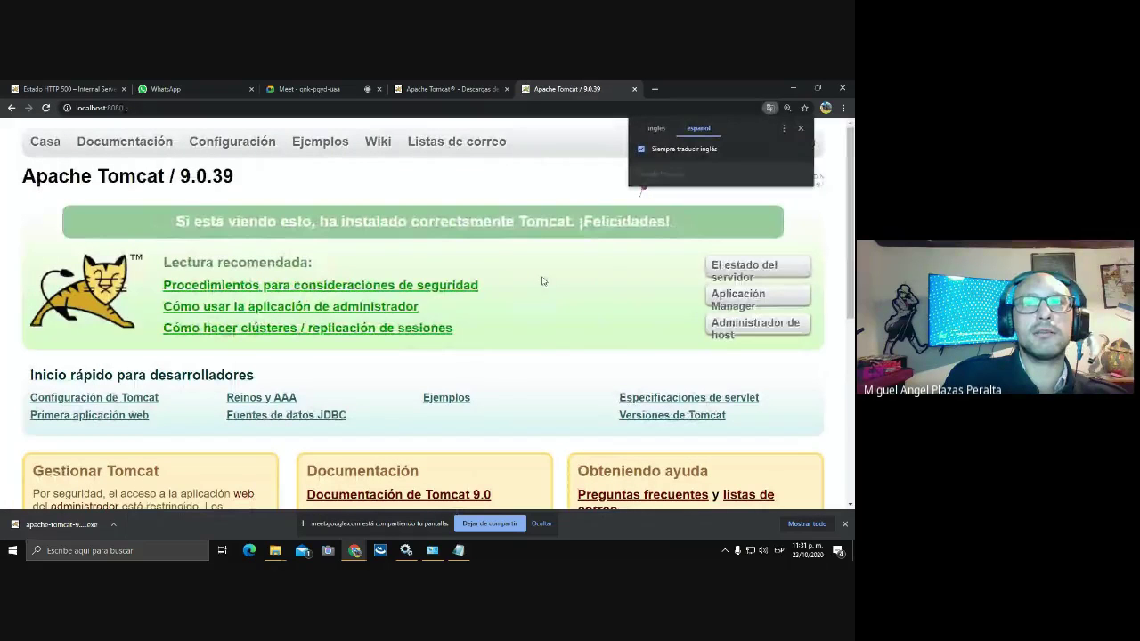
# - Show the page in English, log in to Host Manager, save the credentials, and go back
pyautogui.click(657, 129)
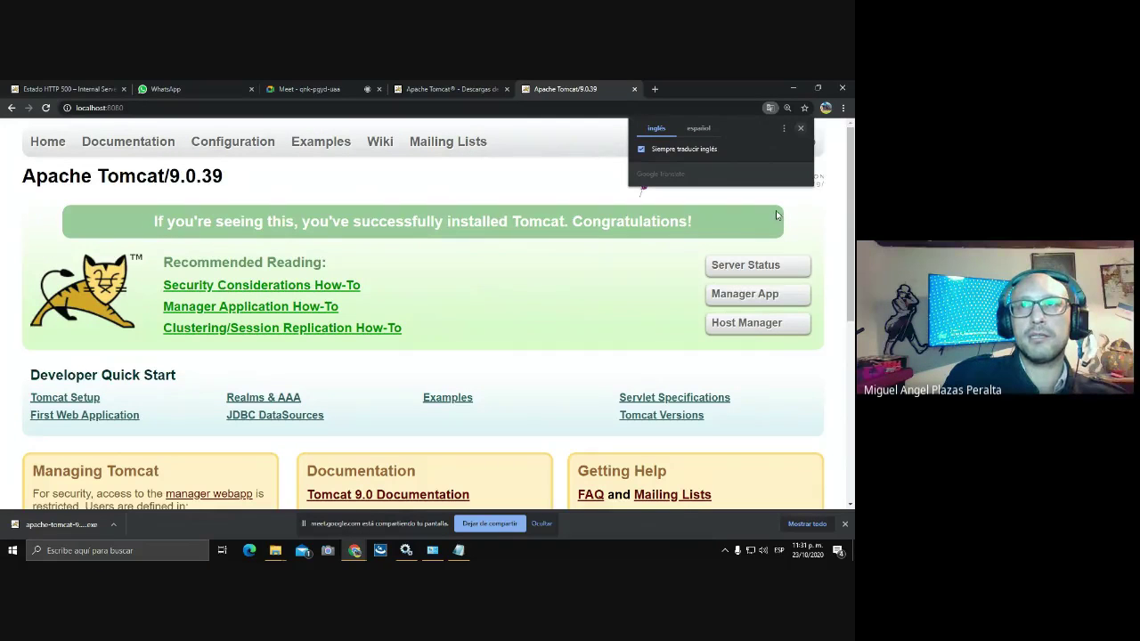
pyautogui.click(748, 326)
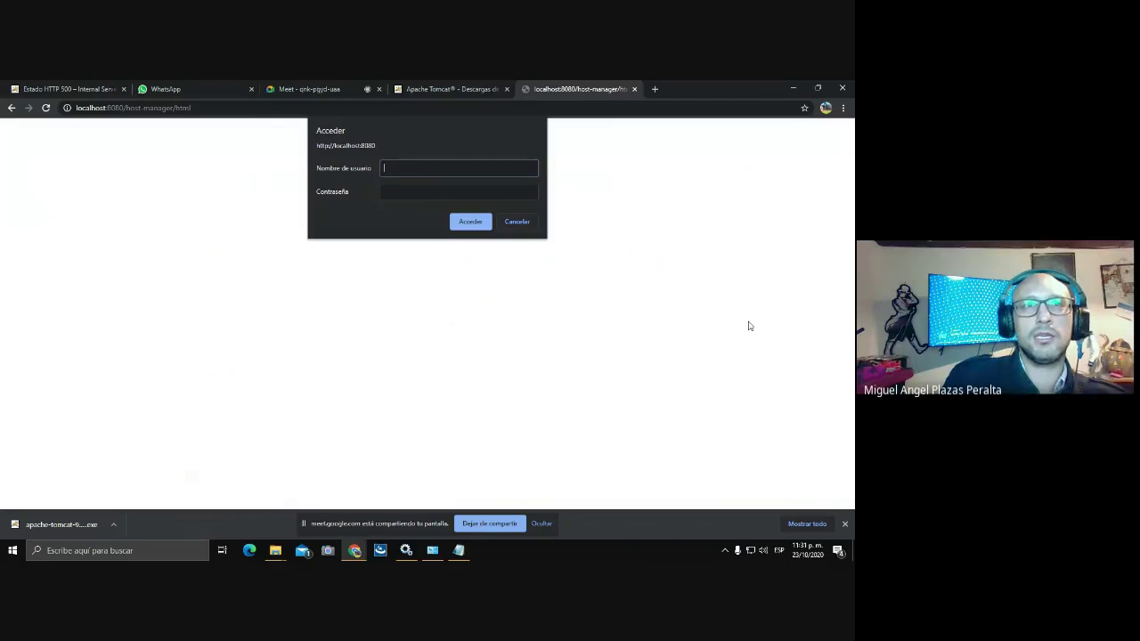
pyautogui.write('admin')
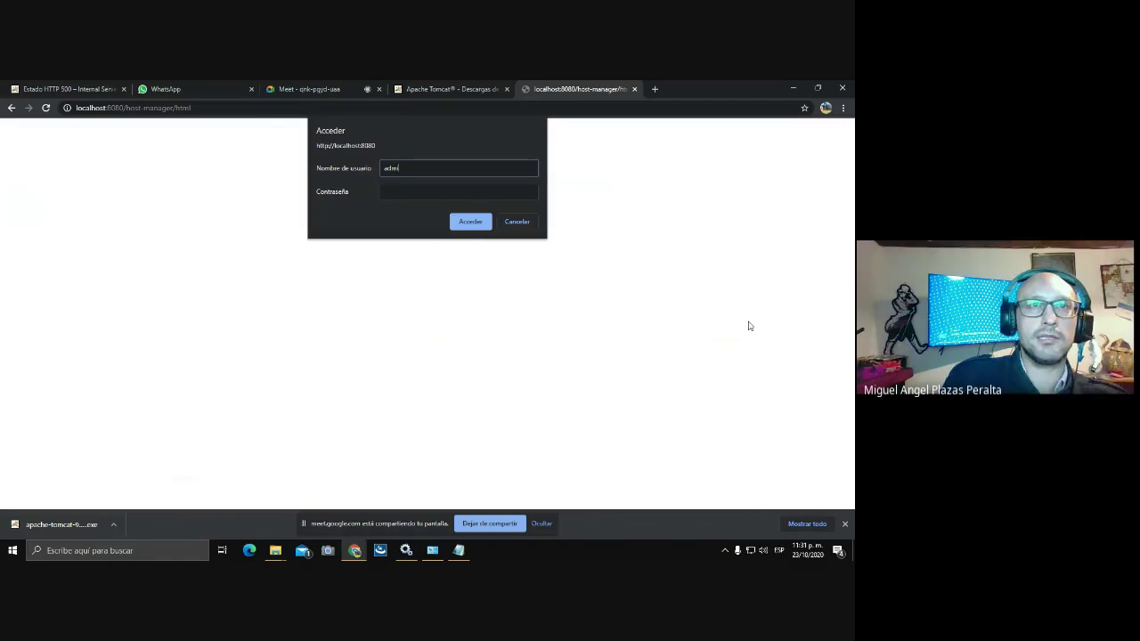
pyautogui.click(397, 188)
pyautogui.write('adm')
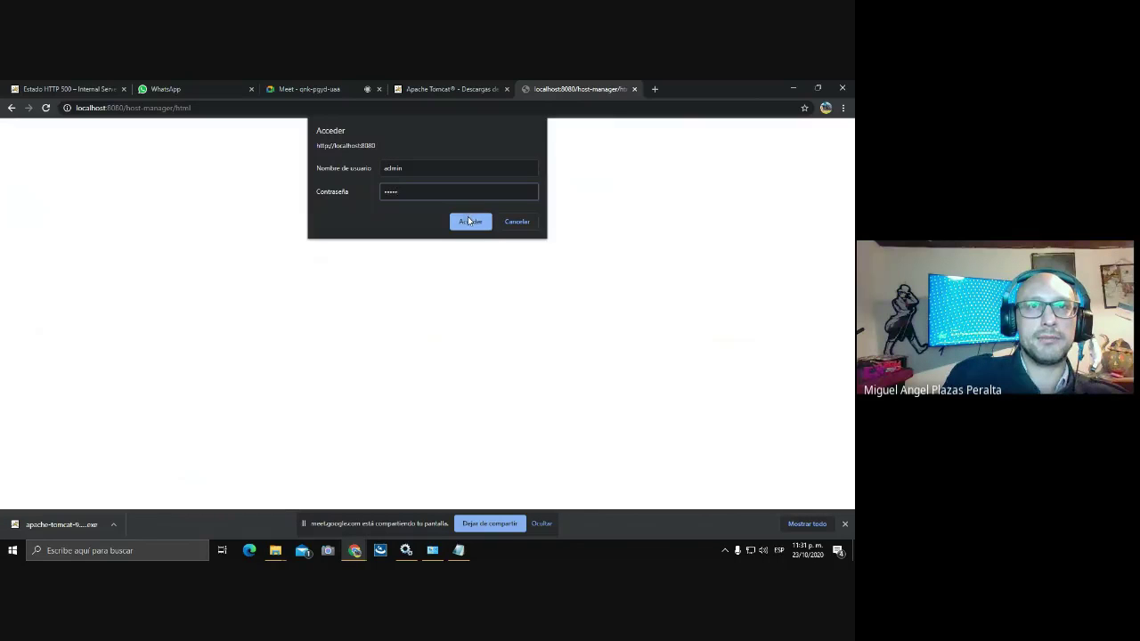
pyautogui.click(469, 221)
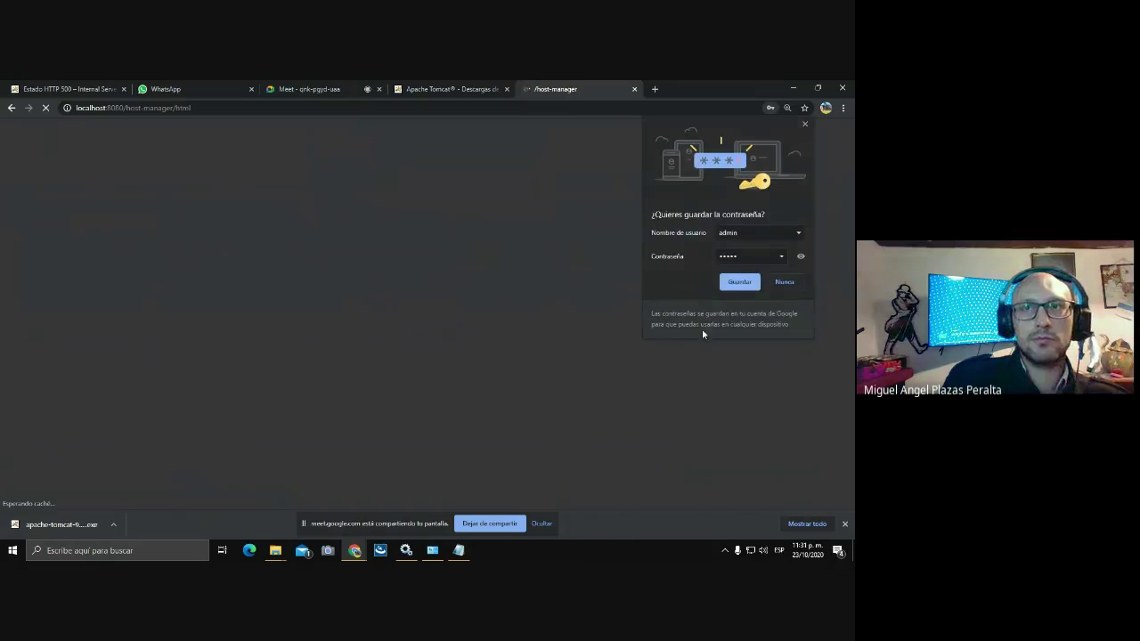
pyautogui.click(735, 282)
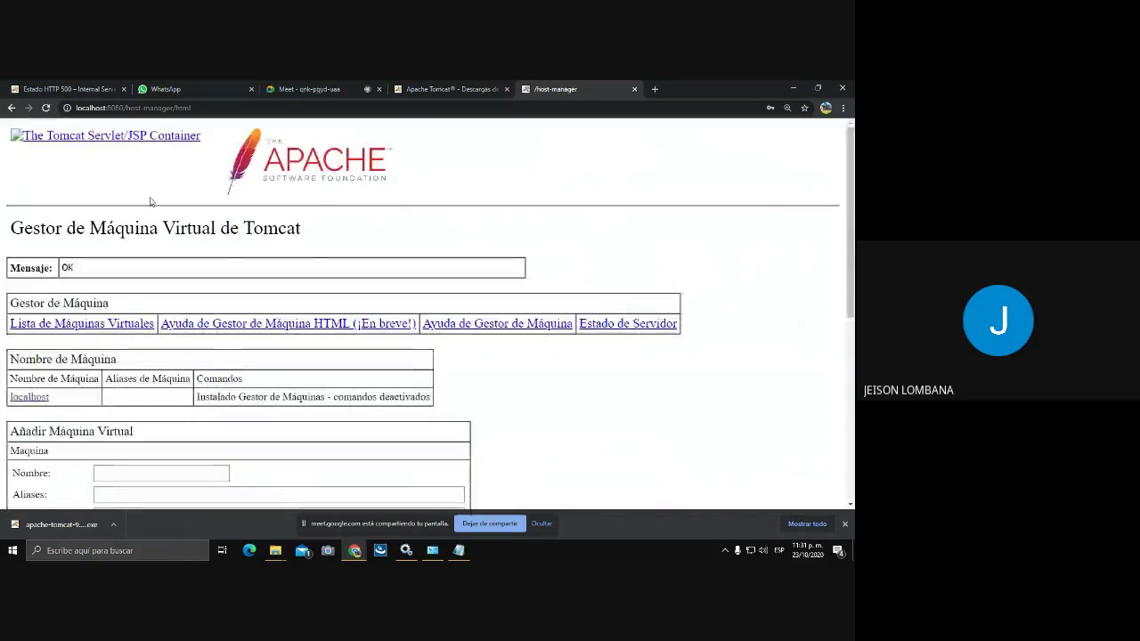
pyautogui.click(10, 108)
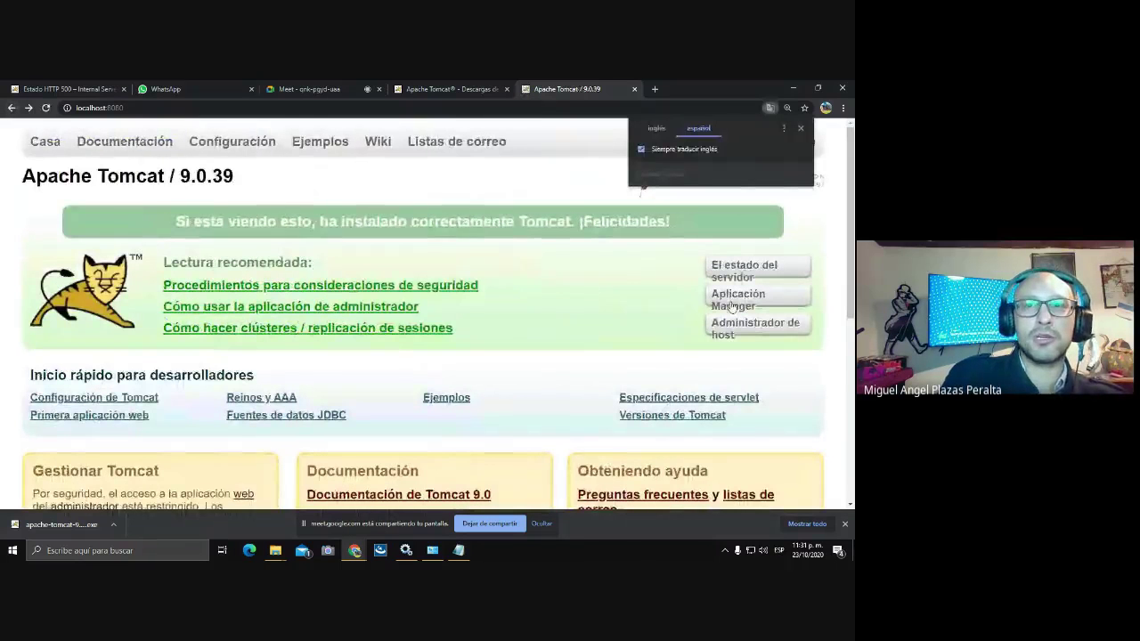
# - Keep the Tomcat page in English and sign in to the Manager App with the manager username and password
pyautogui.click(642, 151)
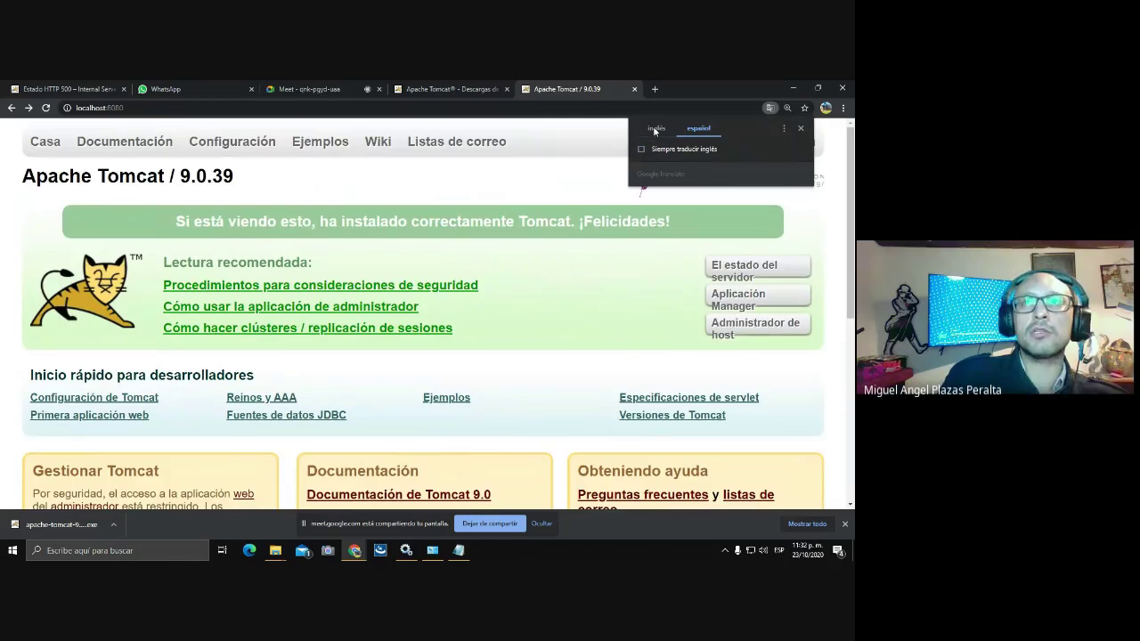
pyautogui.click(655, 131)
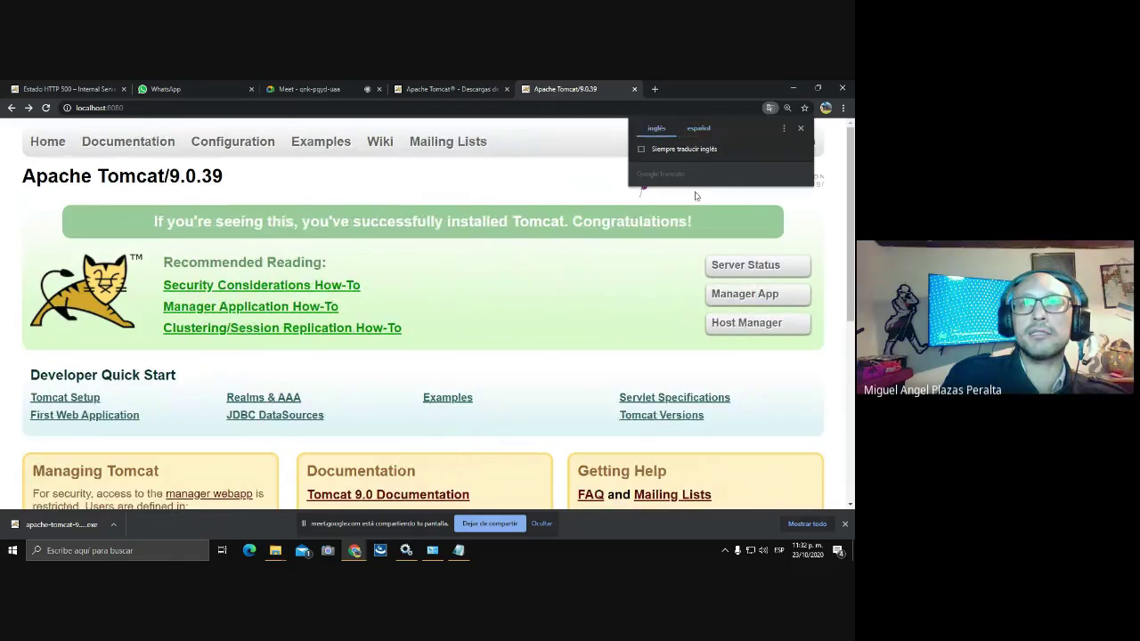
pyautogui.click(732, 297)
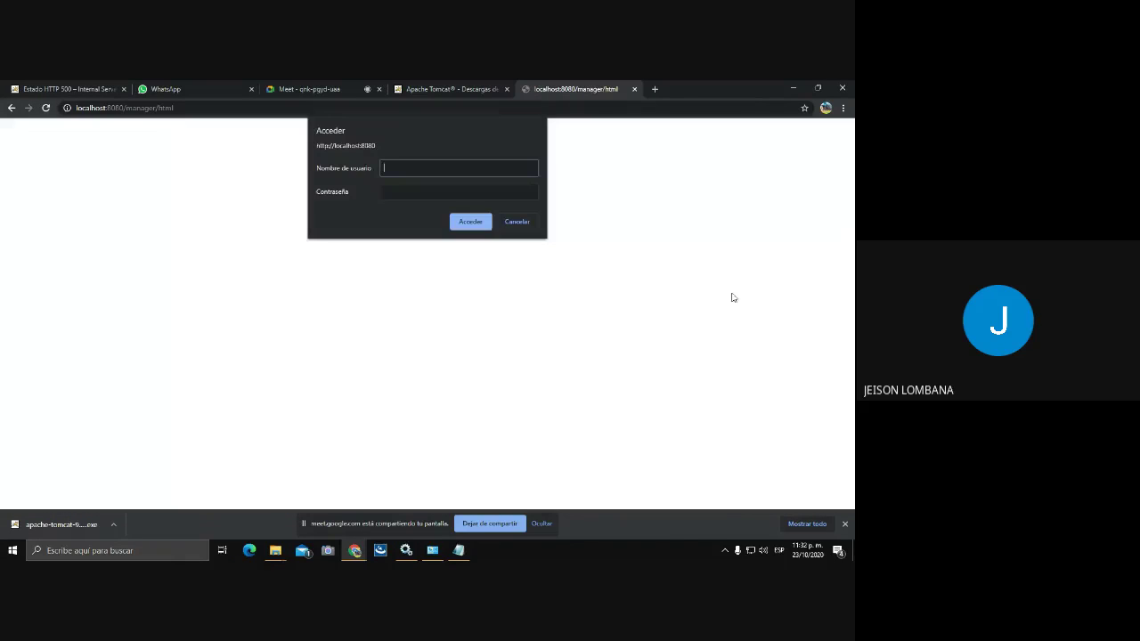
pyautogui.write('admin')
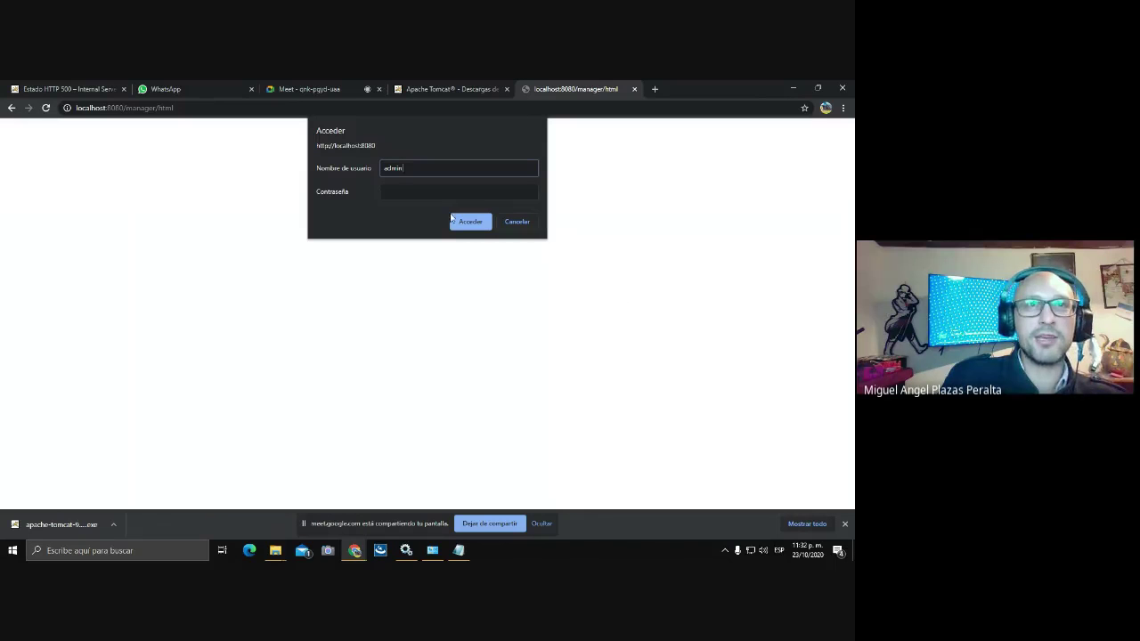
pyautogui.click(399, 191)
pyautogui.write('admin')
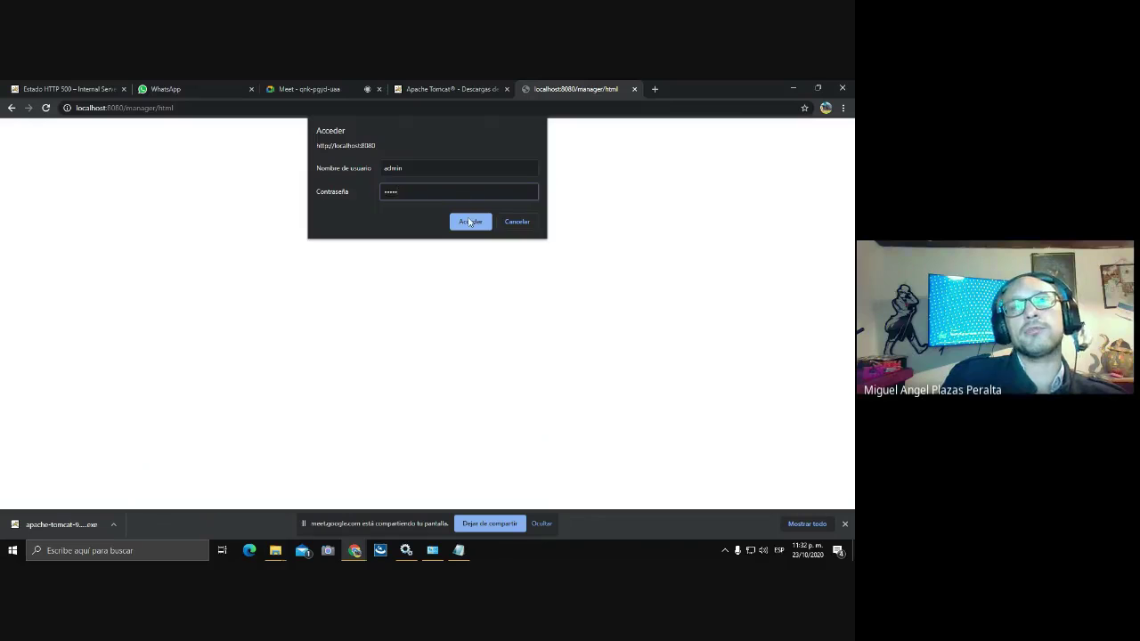
pyautogui.click(470, 221)
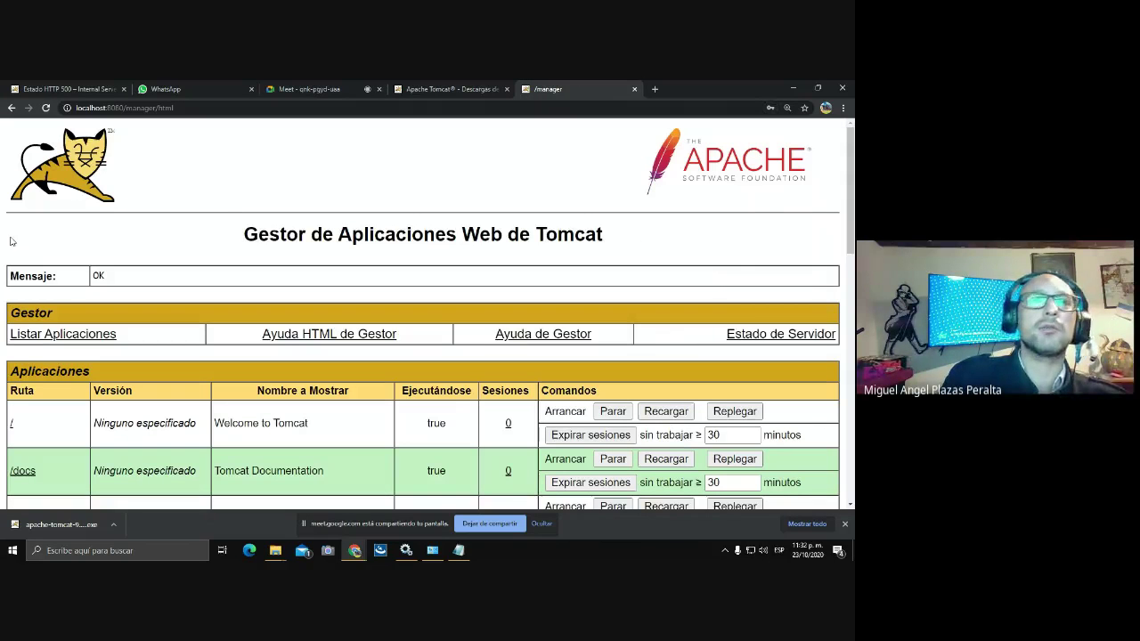
# - View the Server Status page, return to the Tomcat welcome page, and dismiss the translate prompt
pyautogui.click(11, 108)
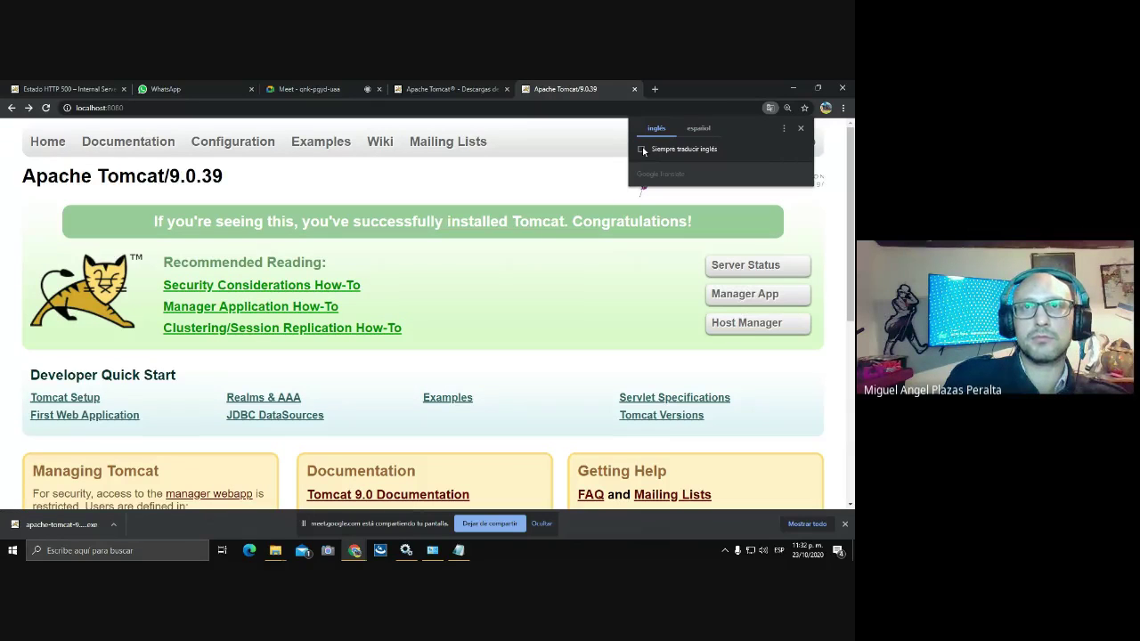
pyautogui.click(737, 266)
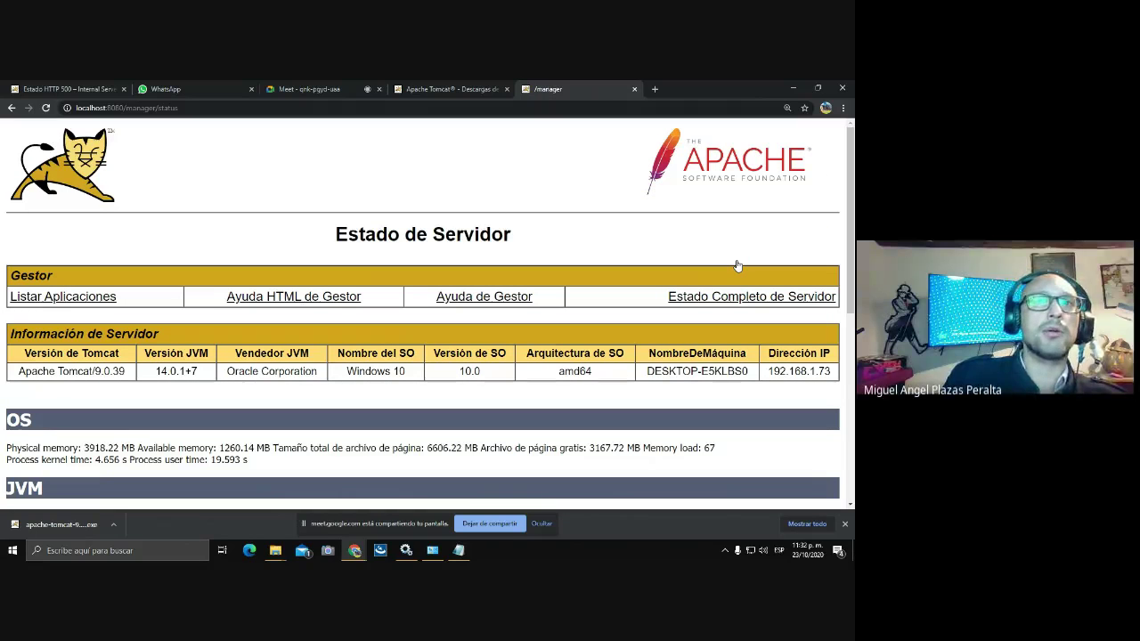
pyautogui.click(13, 107)
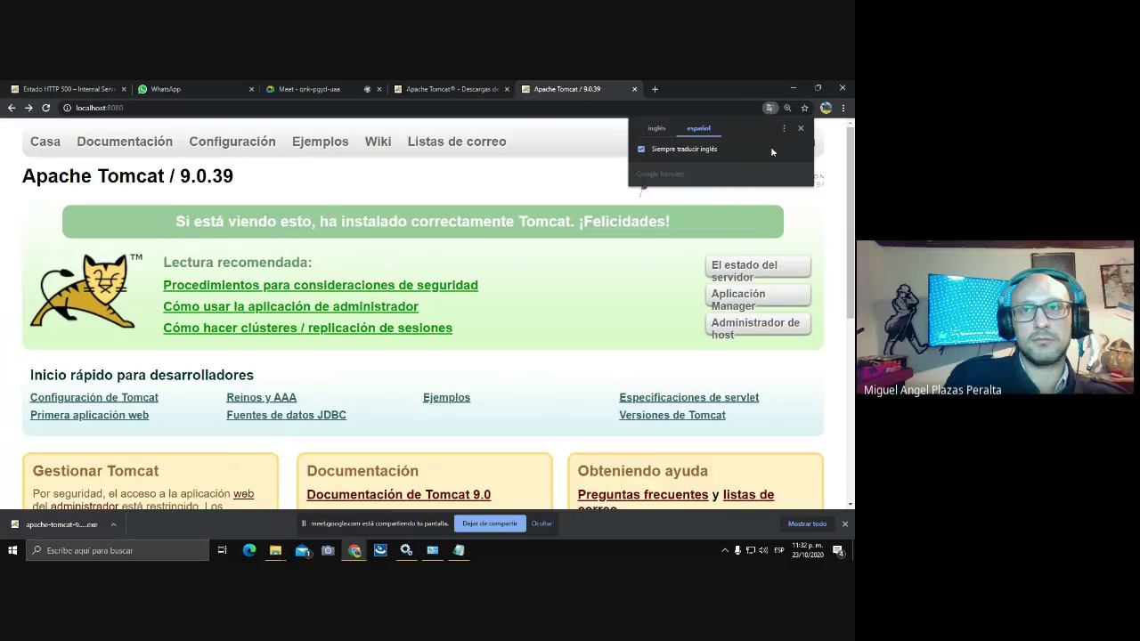
pyautogui.click(790, 86)
# - Bring Services to the front and inspect the Apache Tomcat 9.0 service's menu without choosing an action
pyautogui.click(790, 85)
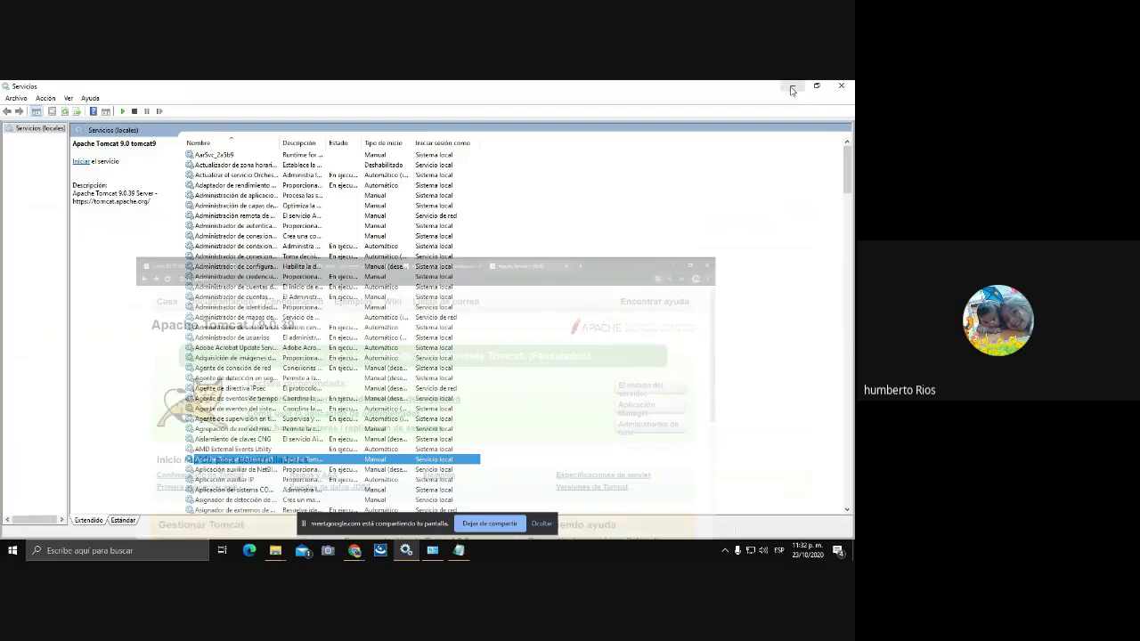
pyautogui.click(788, 86)
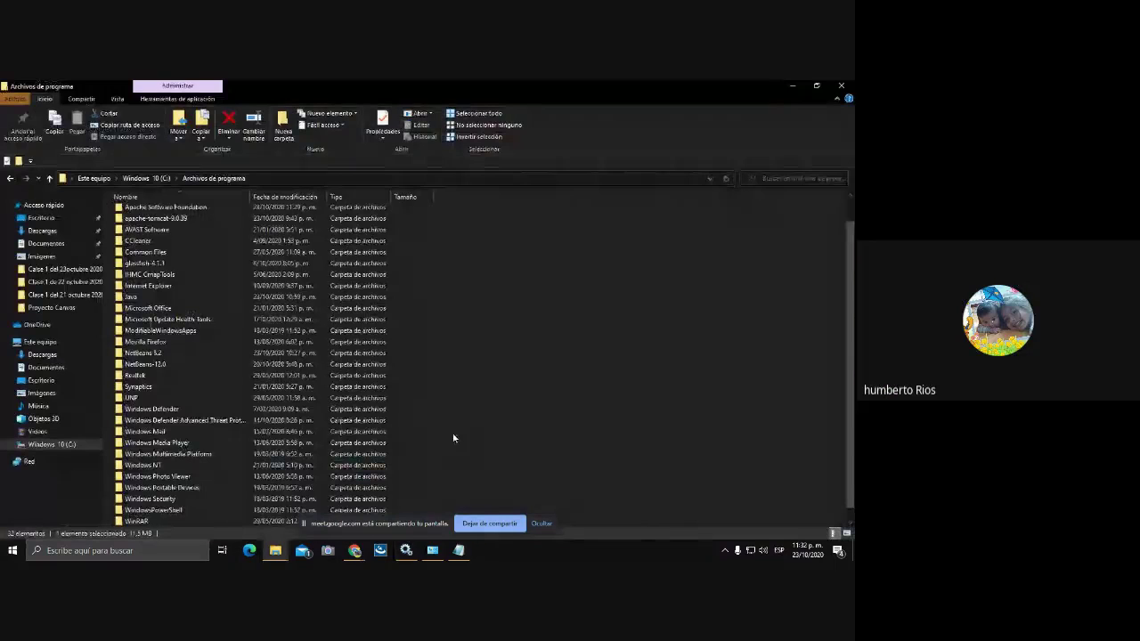
pyautogui.click(406, 551)
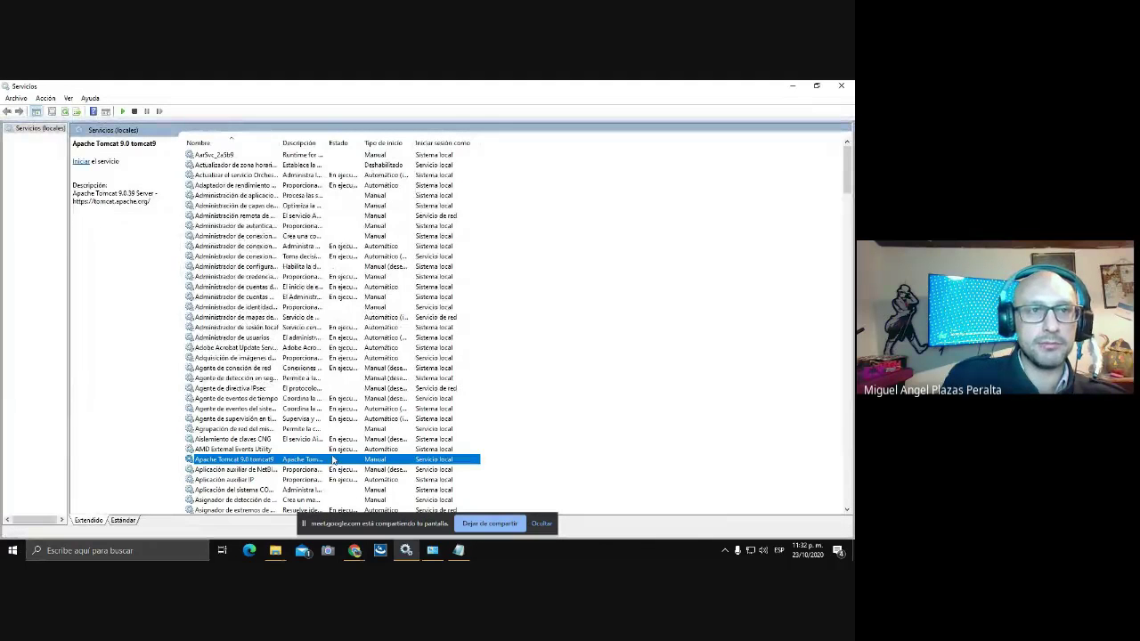
pyautogui.rightClick(334, 459)
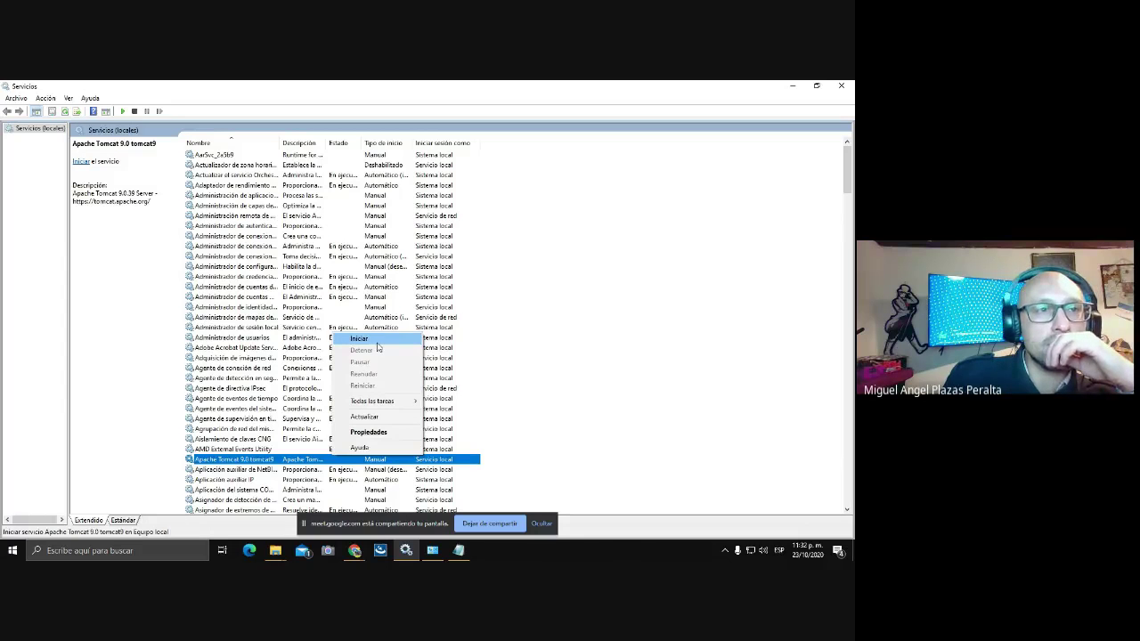
pyautogui.click(617, 365)
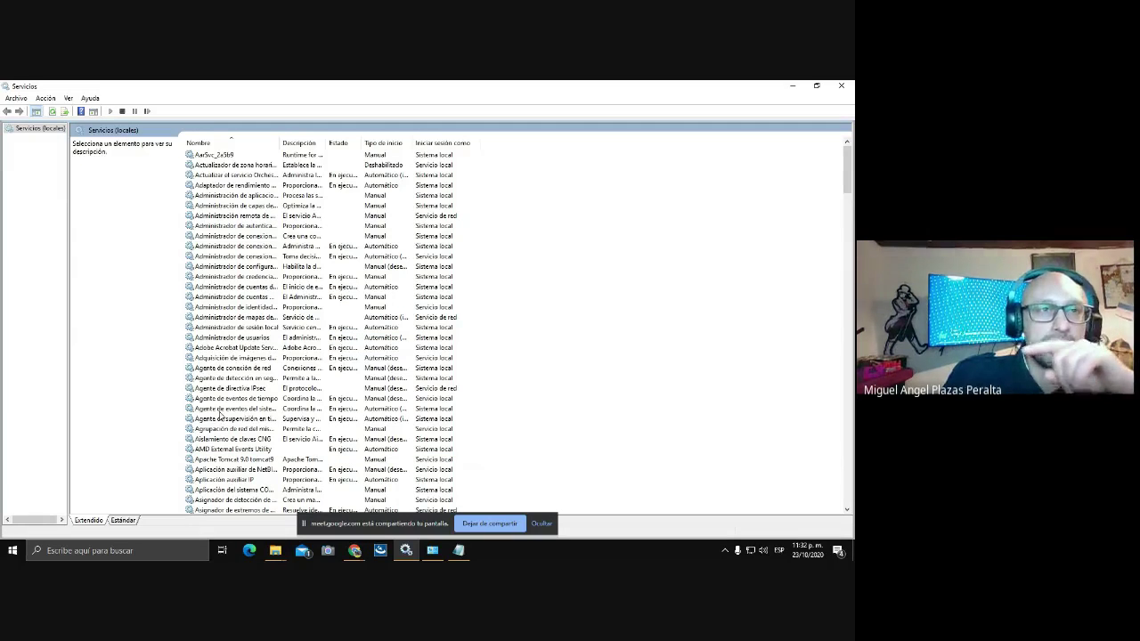
pyautogui.scroll(-1, 301, 450)
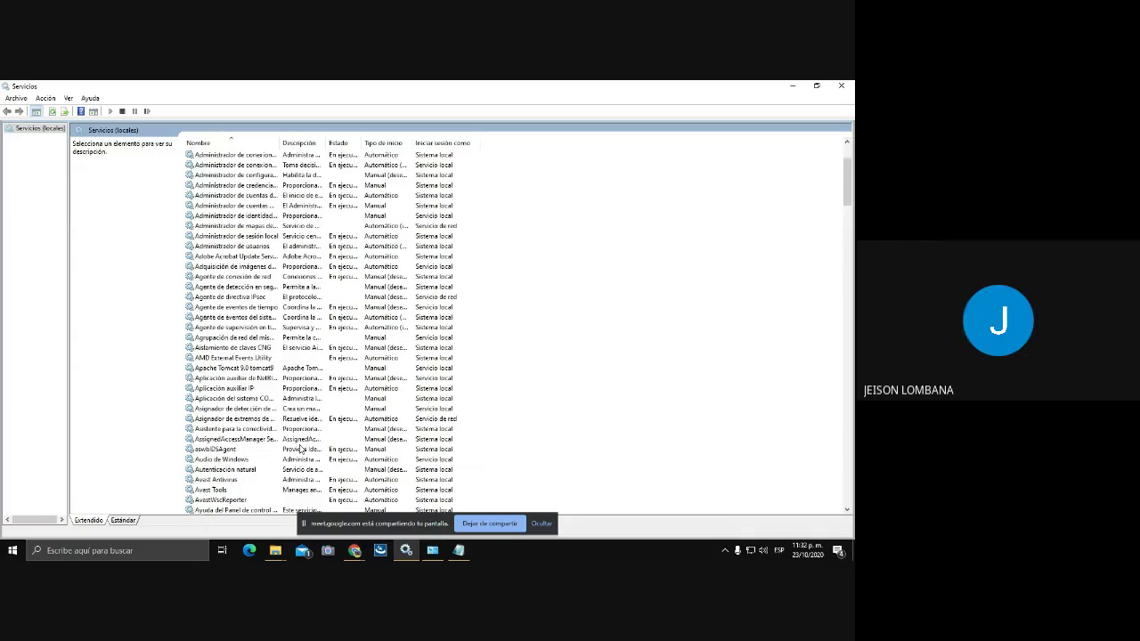
pyautogui.scroll(1, 301, 449)
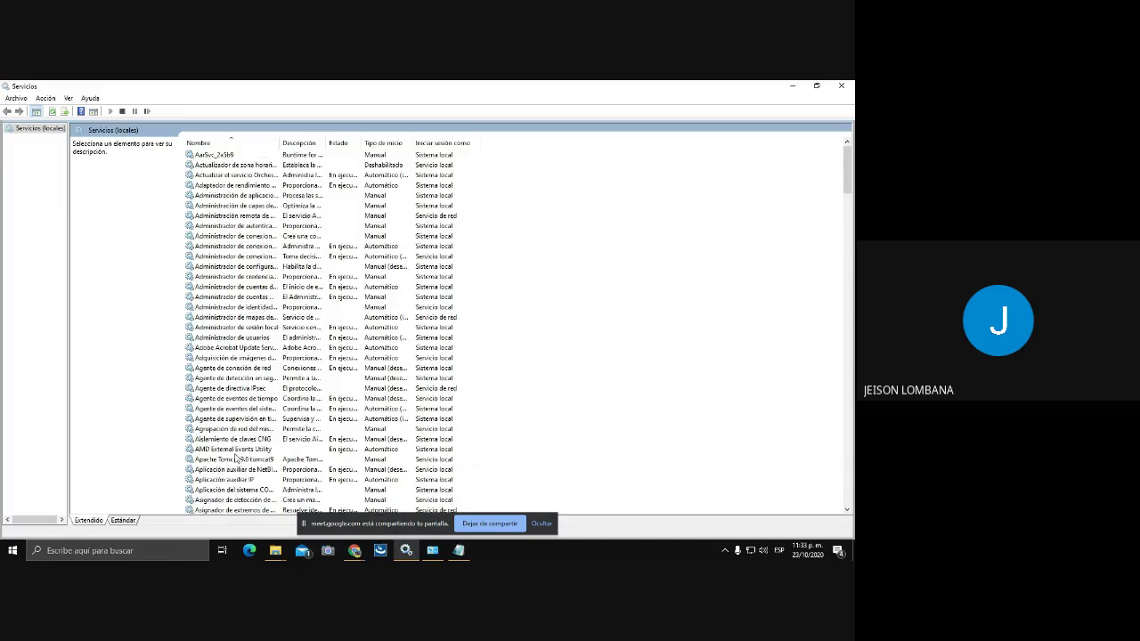
# - Stop the Tomcat service from the Tomcat Monitor tray icon and minimize the Services window
pyautogui.click(724, 552)
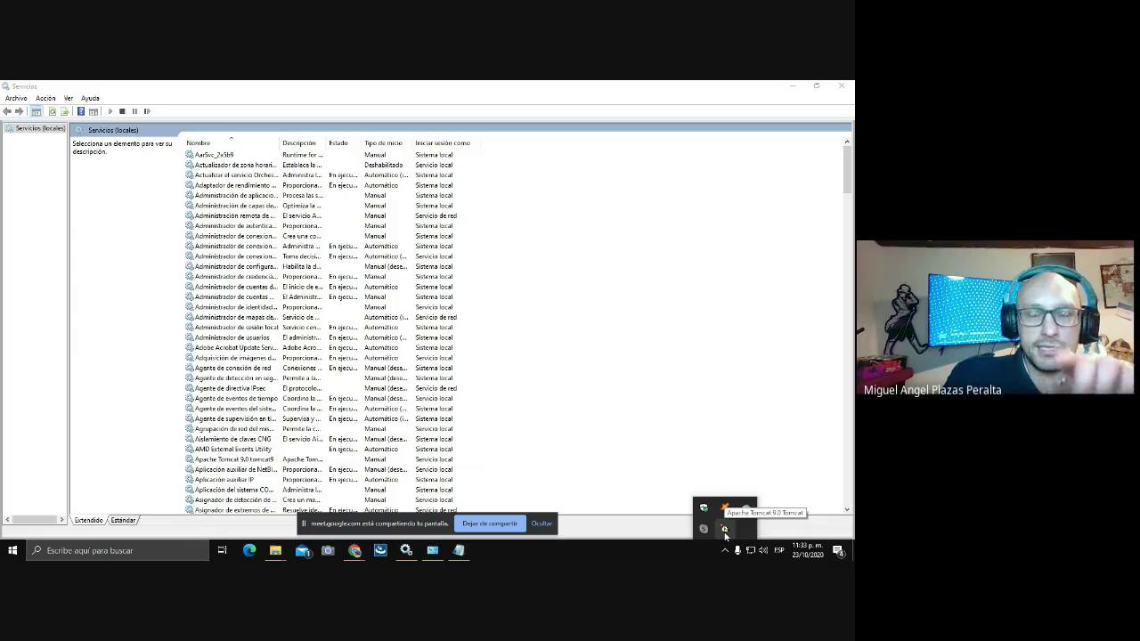
pyautogui.rightClick(725, 532)
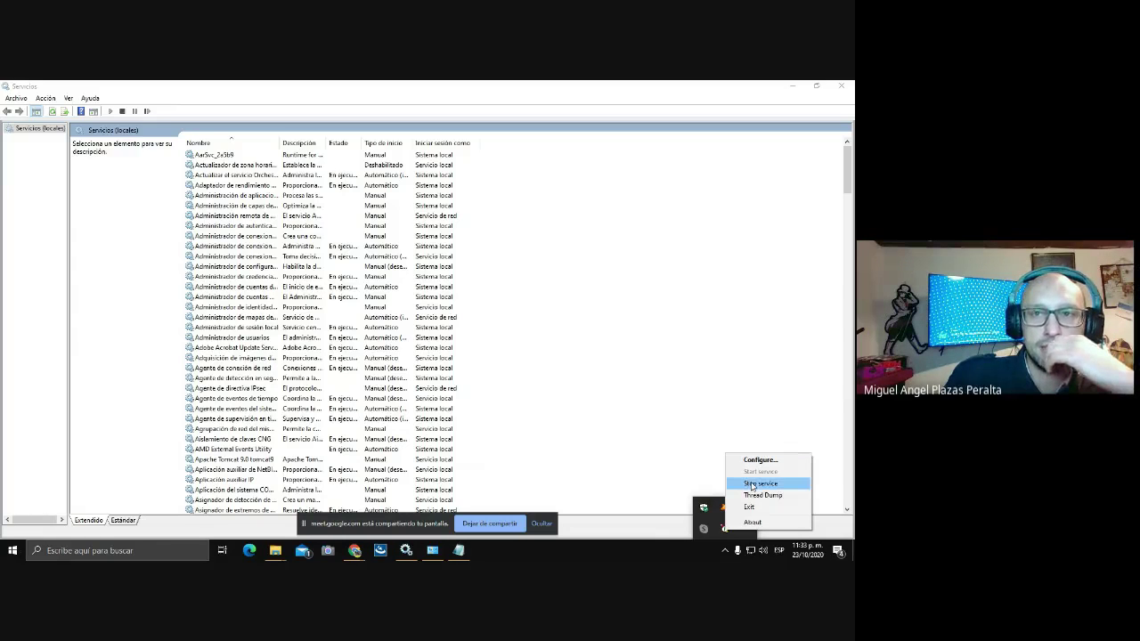
pyautogui.click(751, 483)
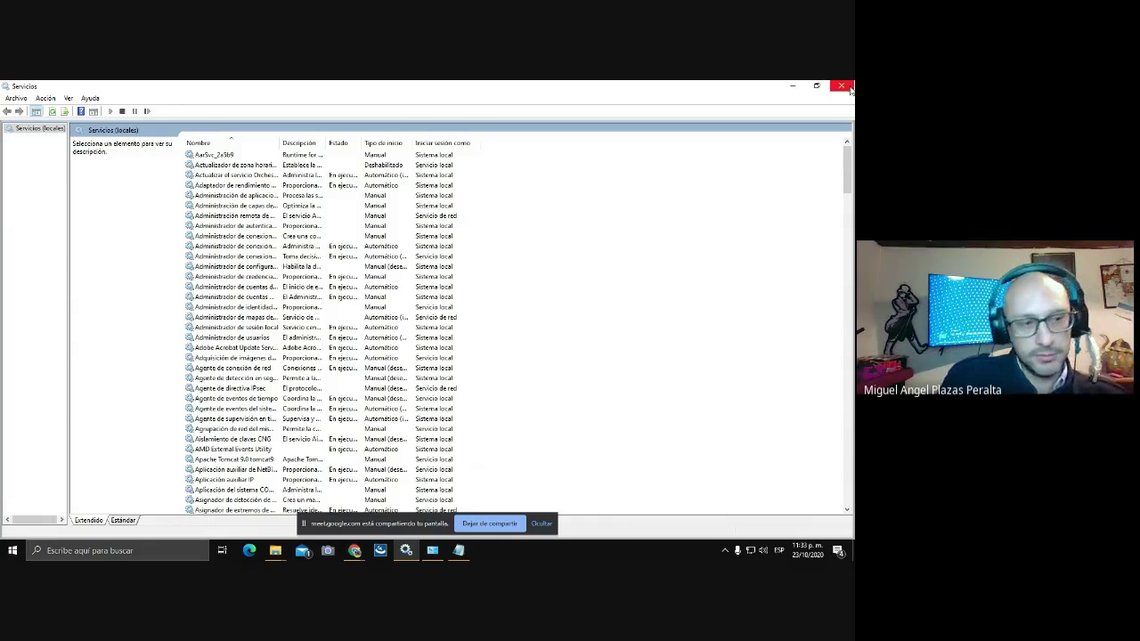
pyautogui.click(792, 87)
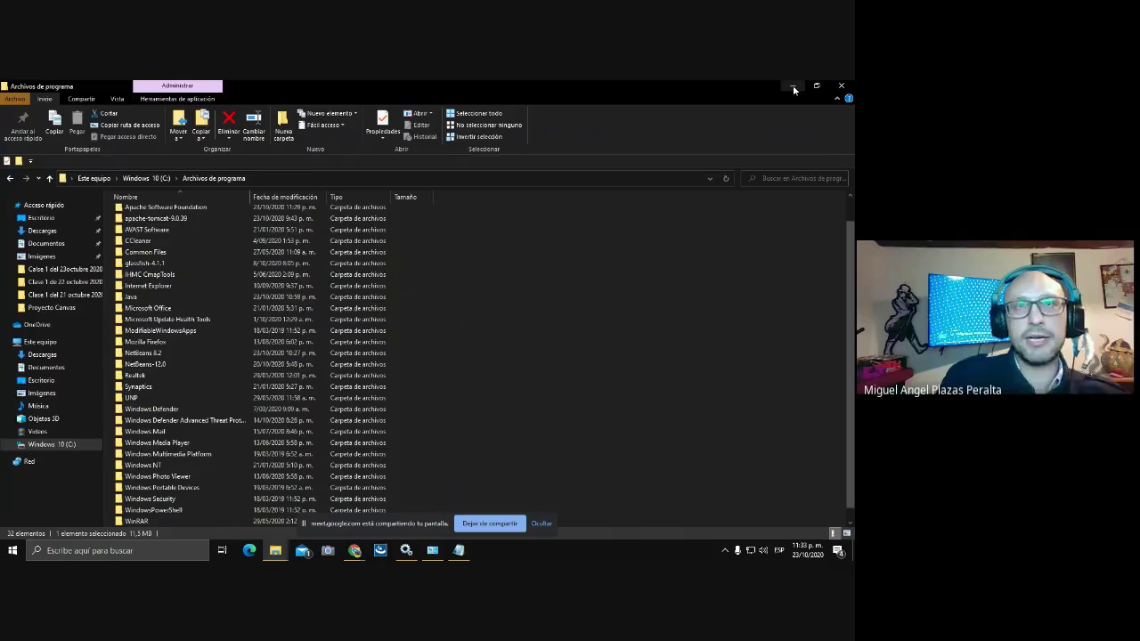
# - Clear the windows to the desktop and open Environment Variables from This PC's advanced system settings
pyautogui.click(792, 87)
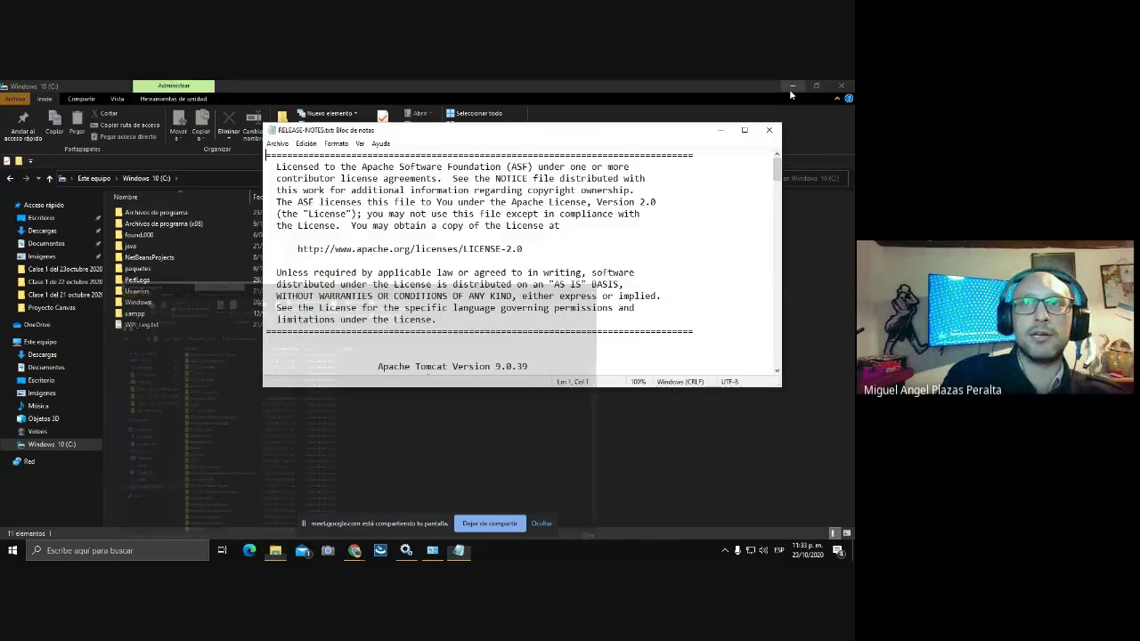
pyautogui.click(722, 130)
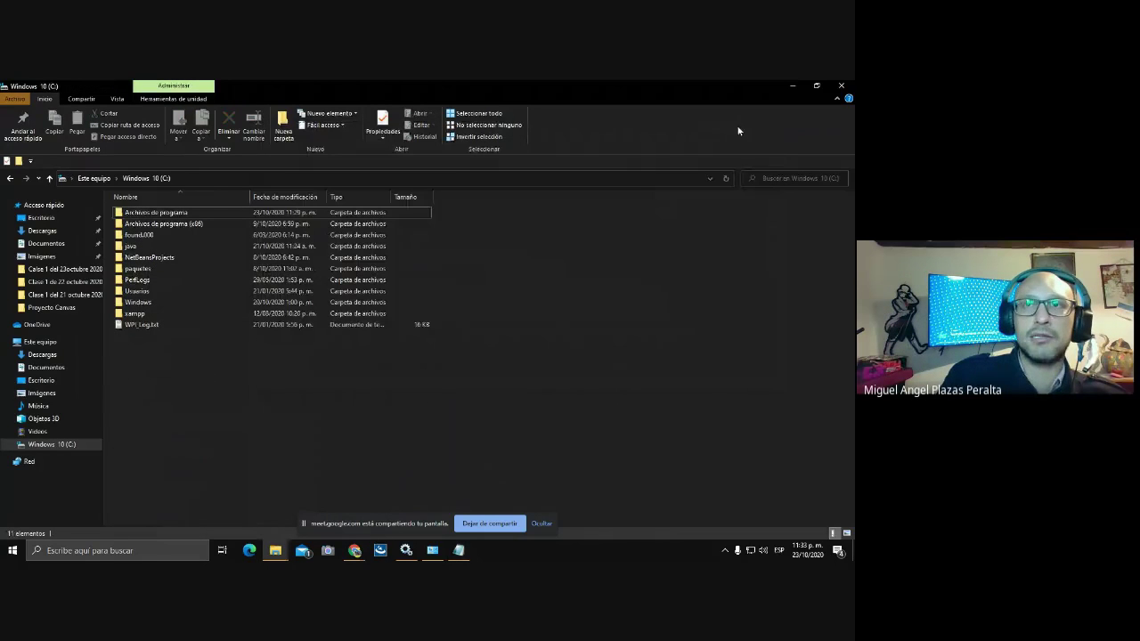
pyautogui.click(792, 87)
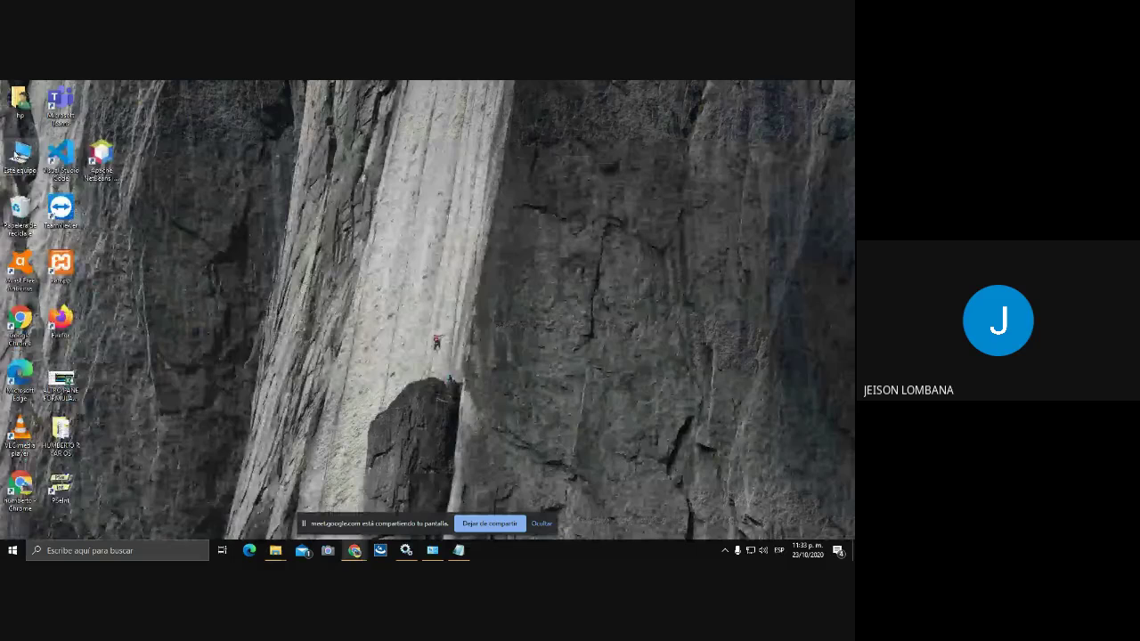
pyautogui.rightClick(16, 153)
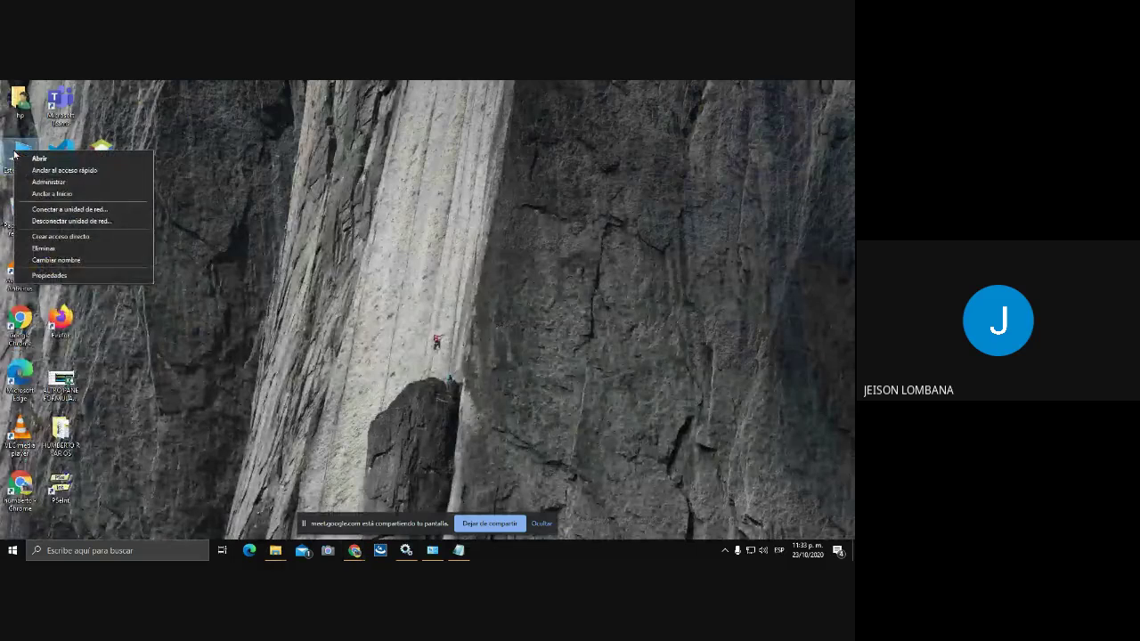
pyautogui.click(64, 276)
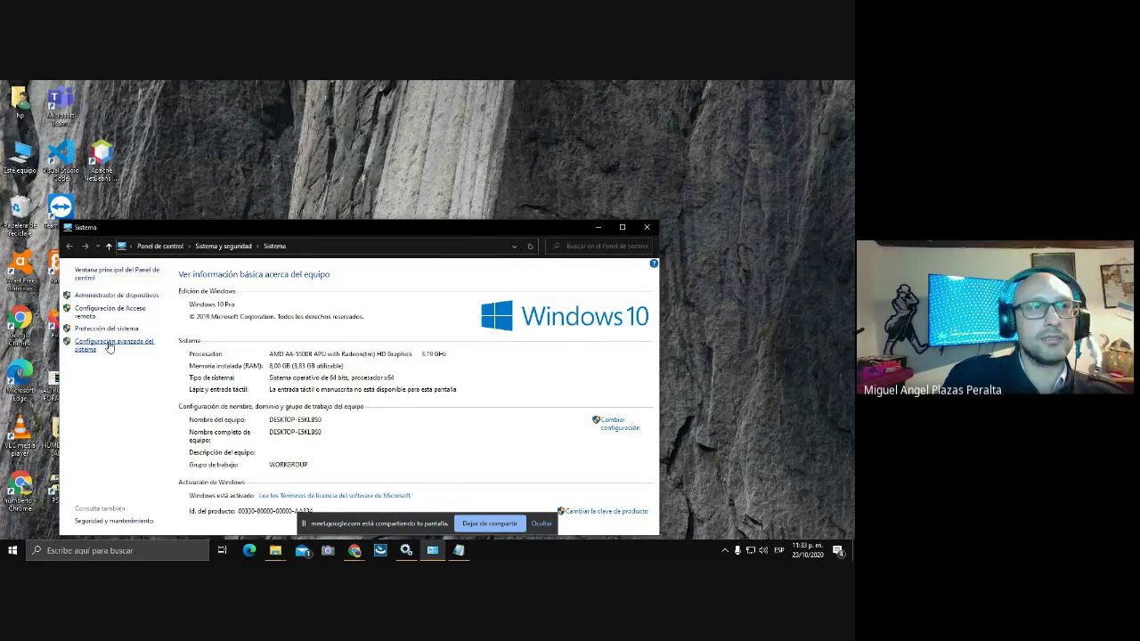
pyautogui.click(109, 347)
pyautogui.click(273, 397)
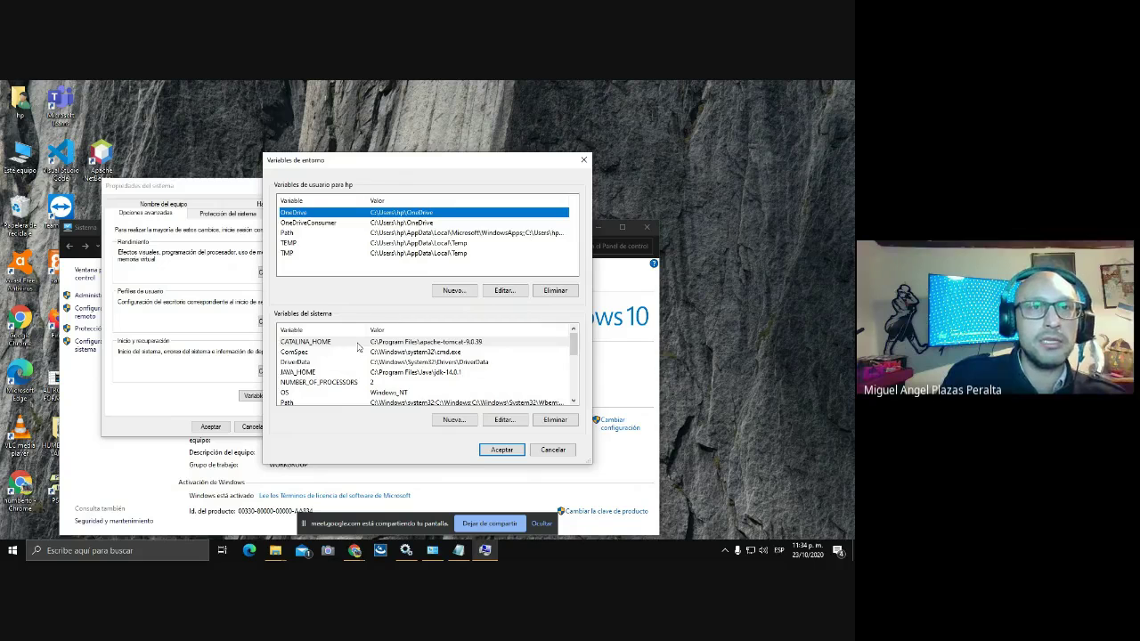
# - Set CATALINA_HOME to C:\Program Files\Apache Software Foundation\Tomcat 9.0_Tomcat by browsing for the folder
pyautogui.click(358, 345)
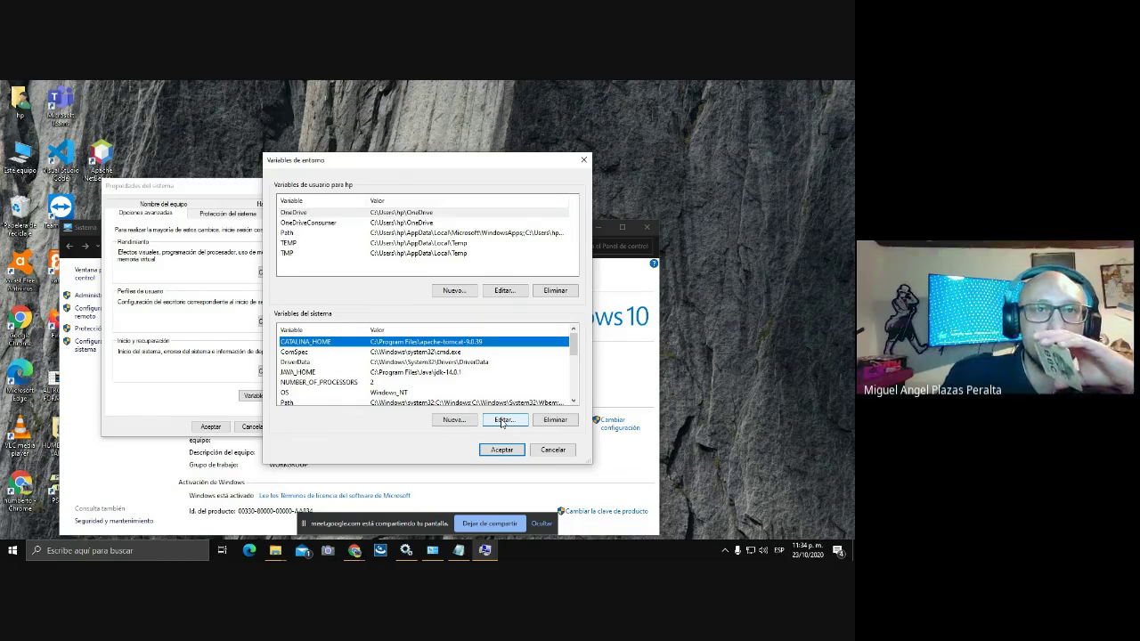
pyautogui.click(502, 423)
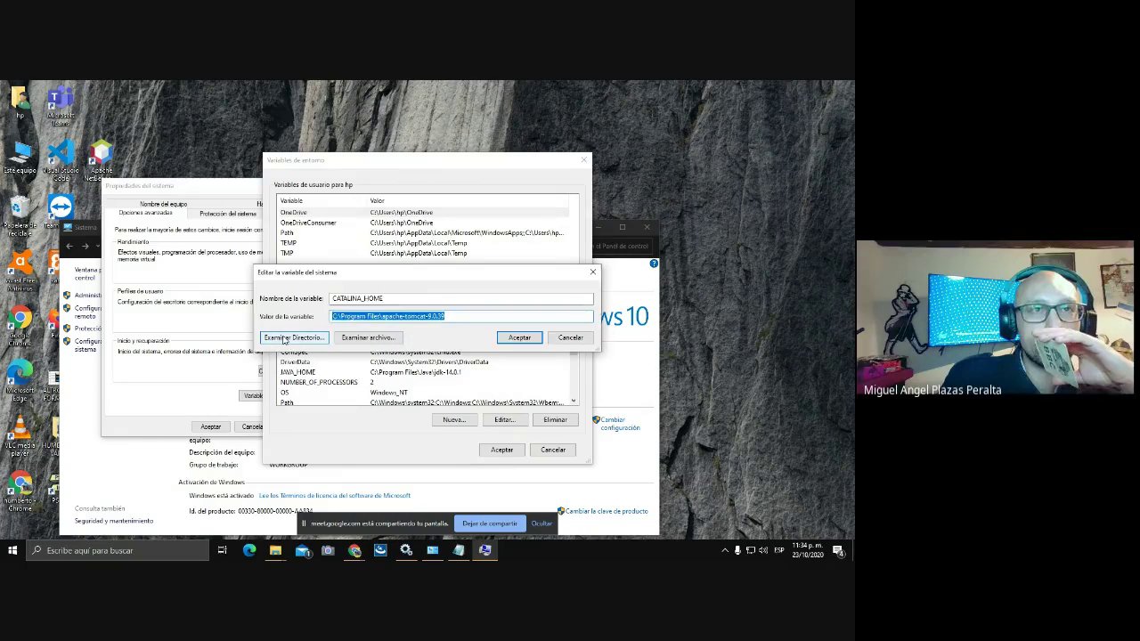
pyautogui.click(283, 339)
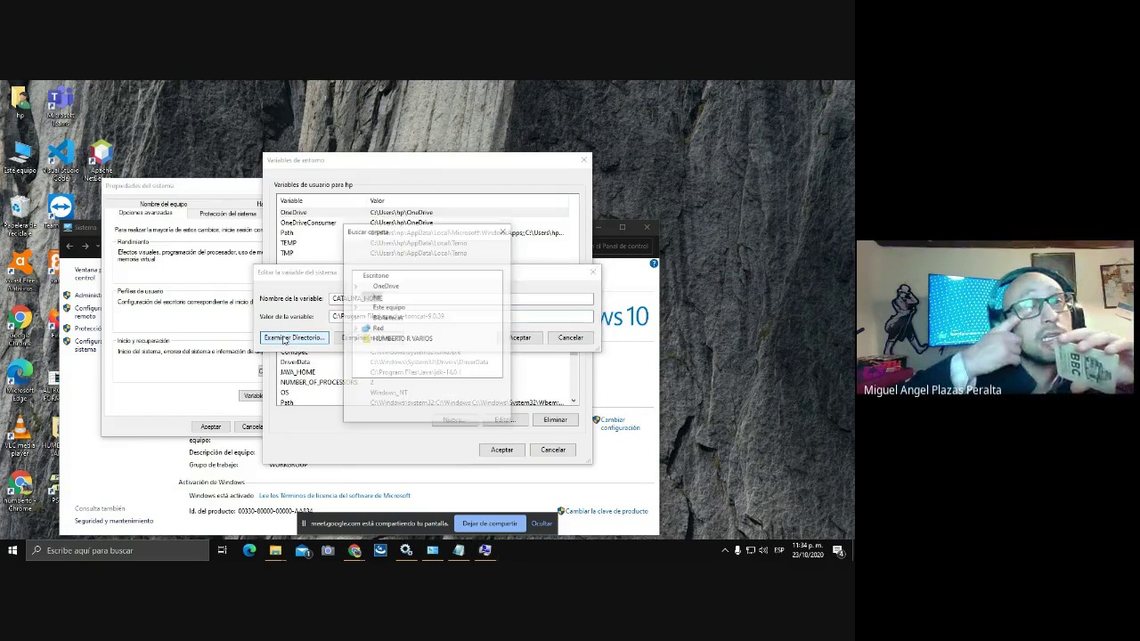
pyautogui.click(354, 307)
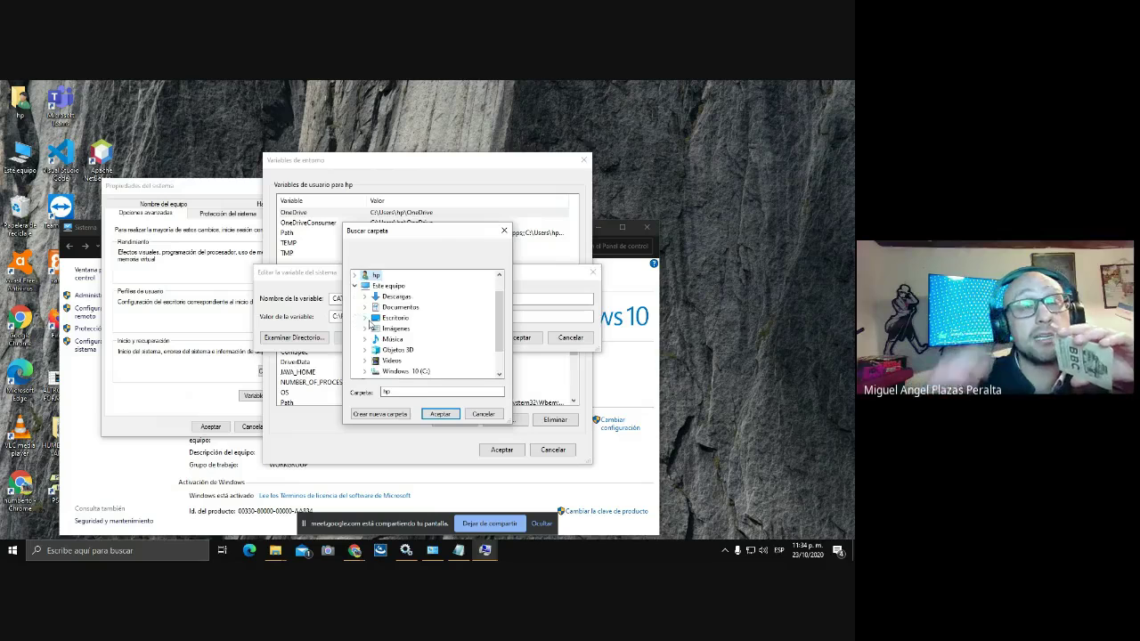
pyautogui.doubleClick(392, 373)
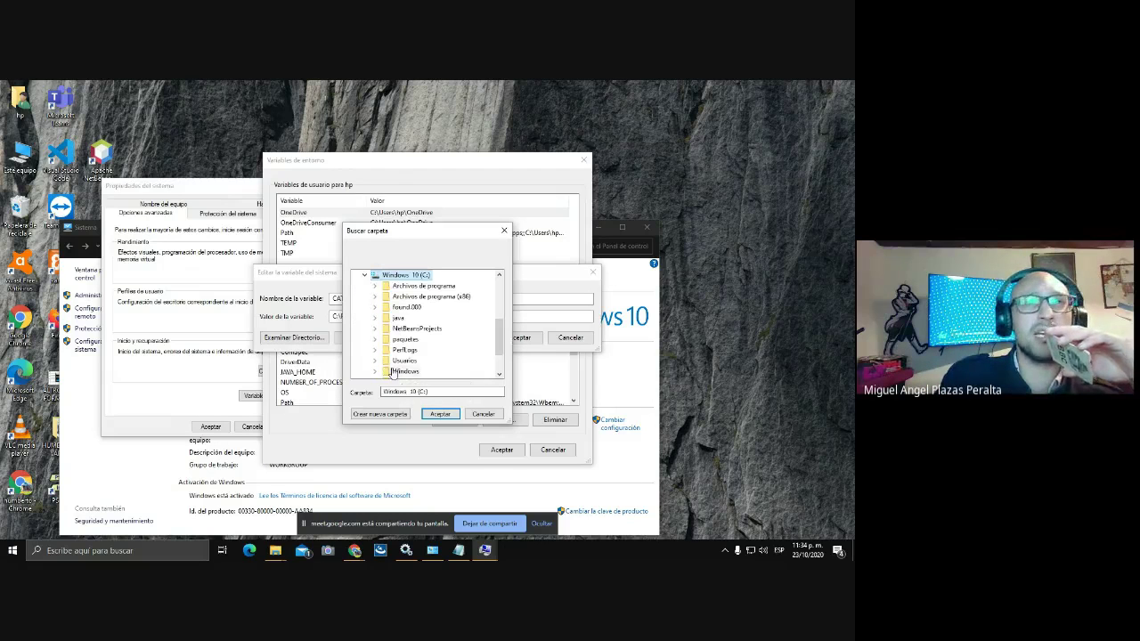
pyautogui.doubleClick(431, 290)
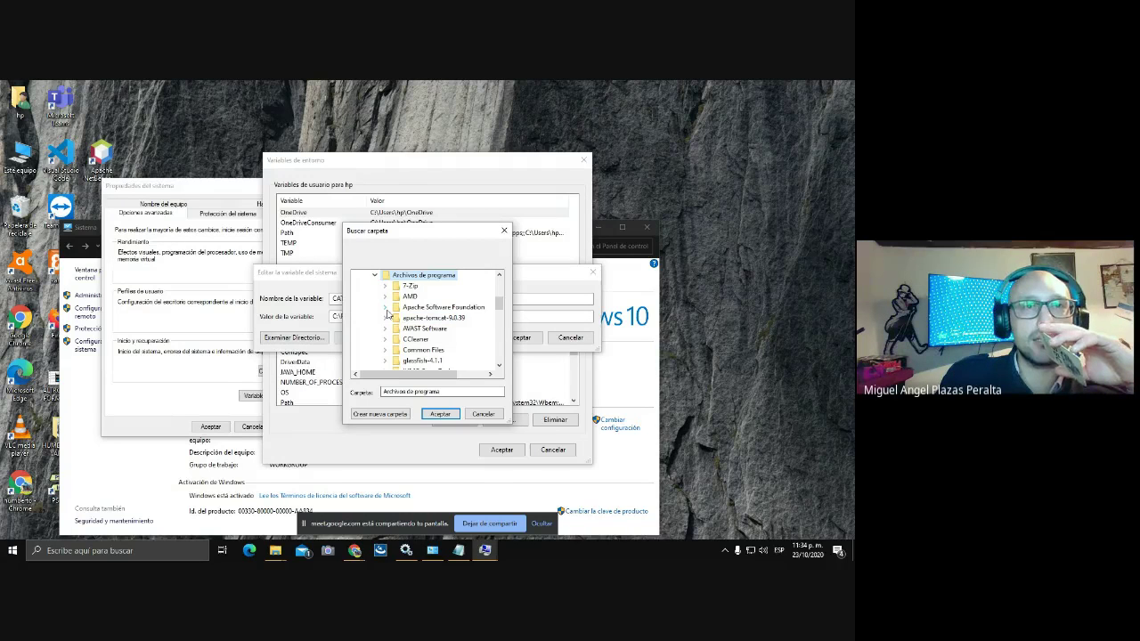
pyautogui.click(385, 307)
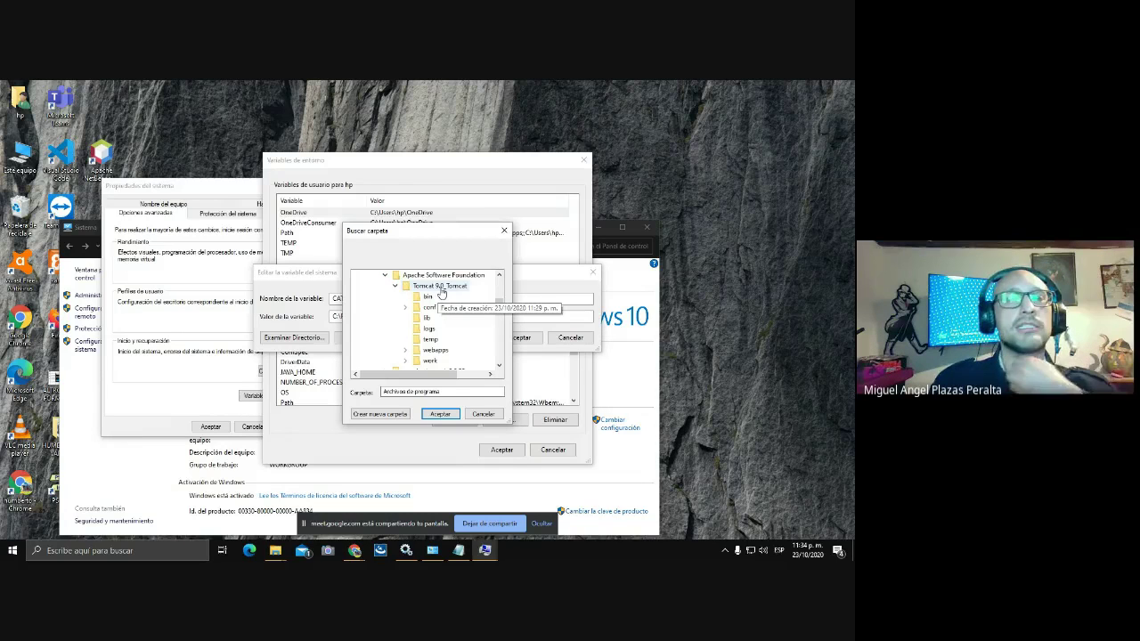
pyautogui.click(440, 286)
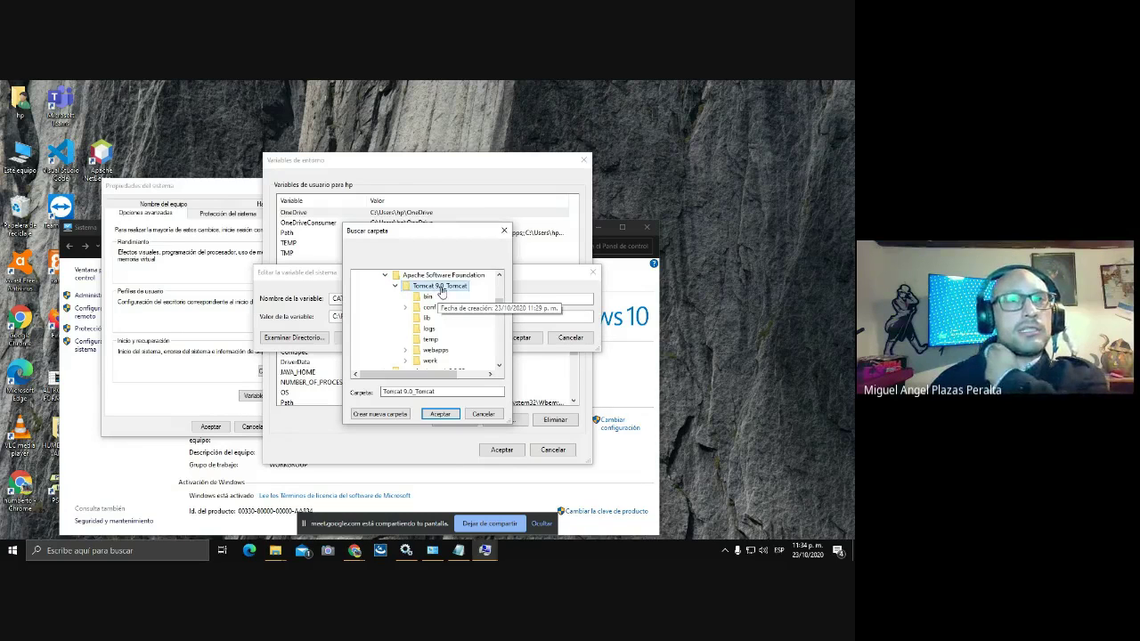
pyautogui.click(440, 415)
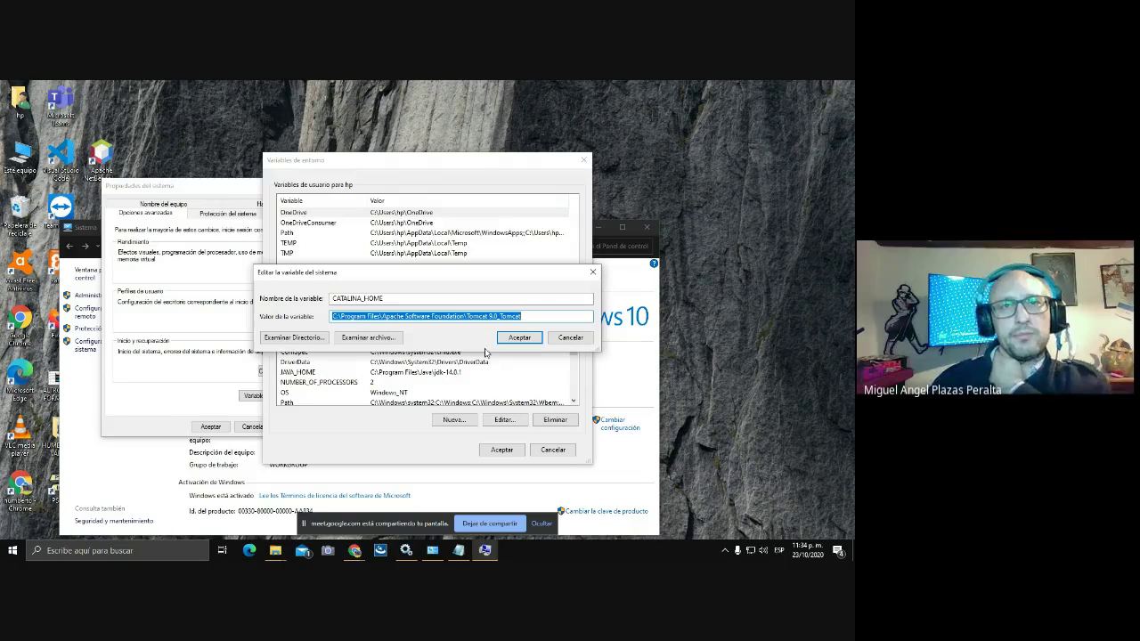
# - Confirm the CATALINA_HOME change in every dialog and close the System window
pyautogui.click(517, 337)
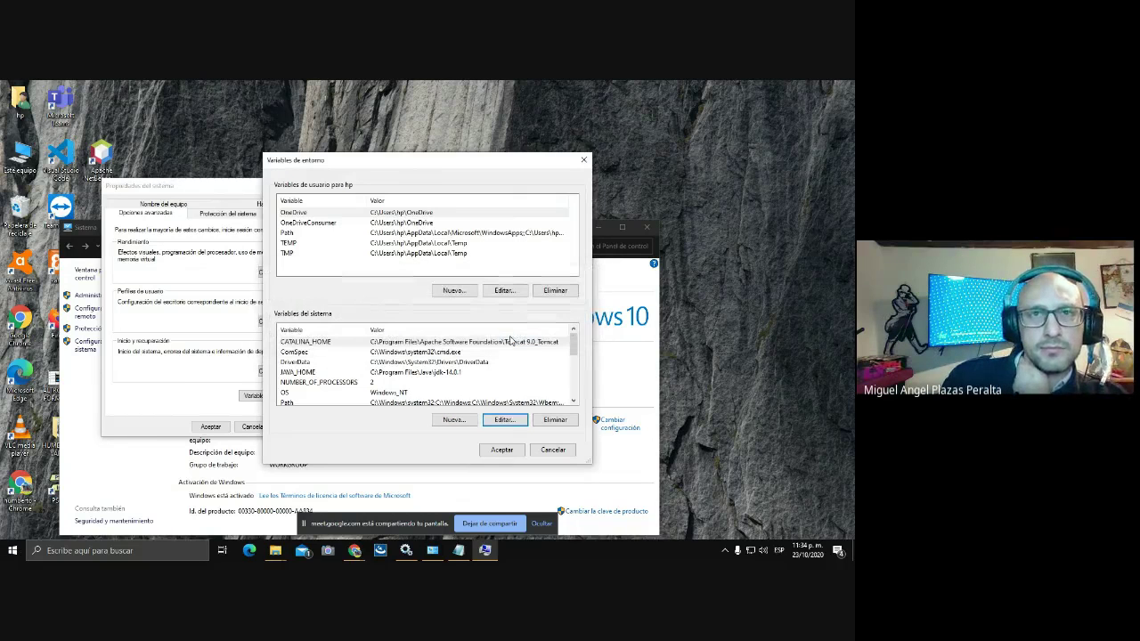
pyautogui.click(505, 451)
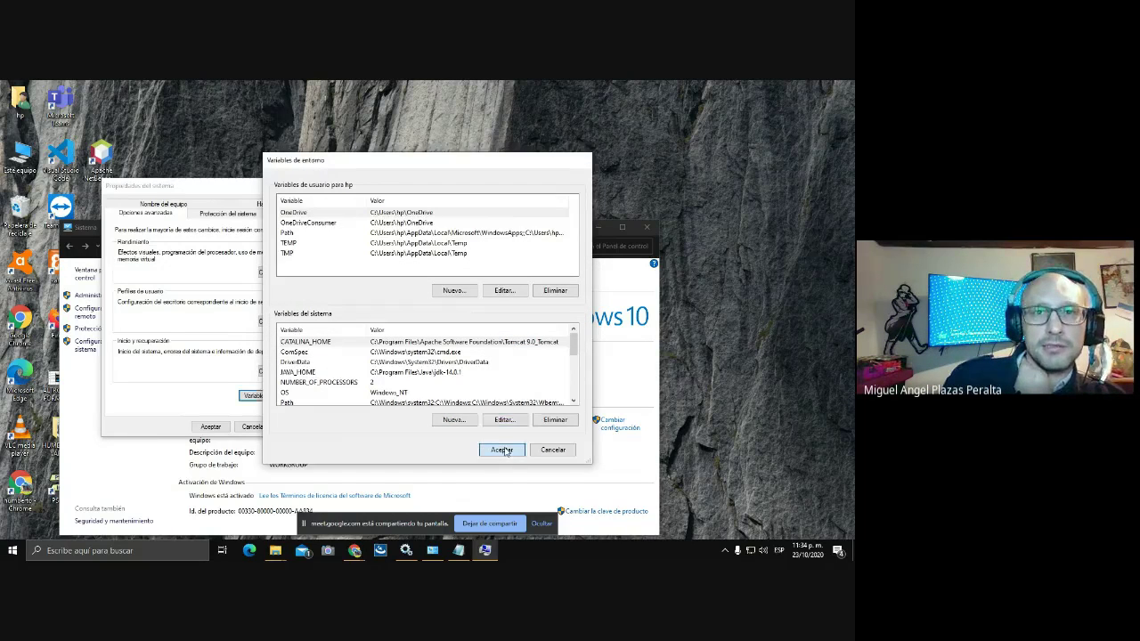
pyautogui.click(210, 427)
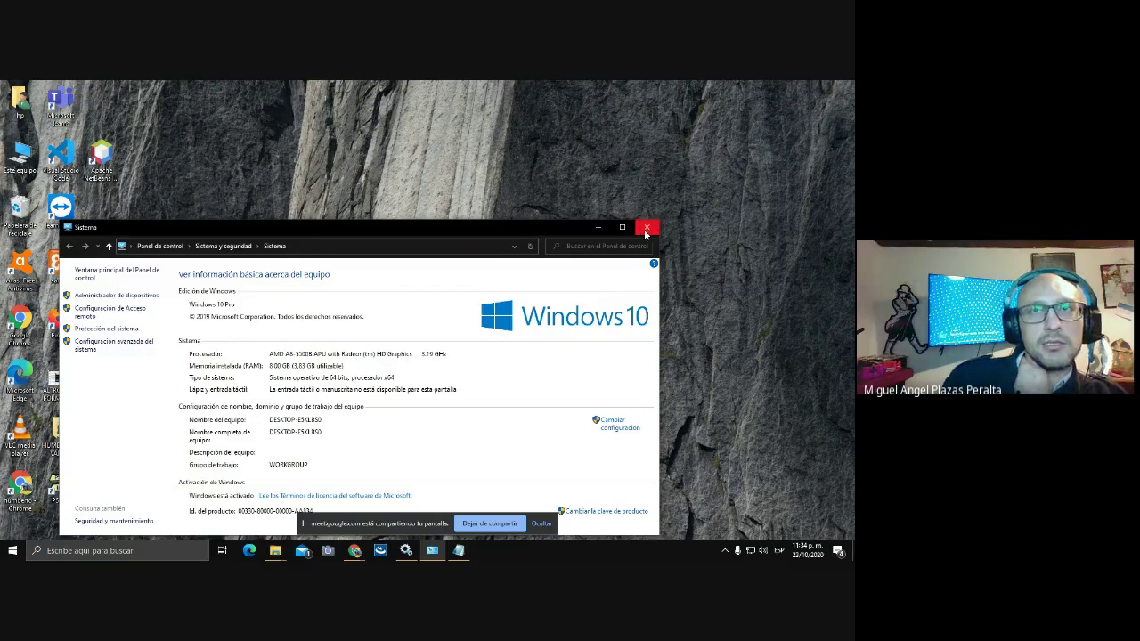
pyautogui.click(646, 229)
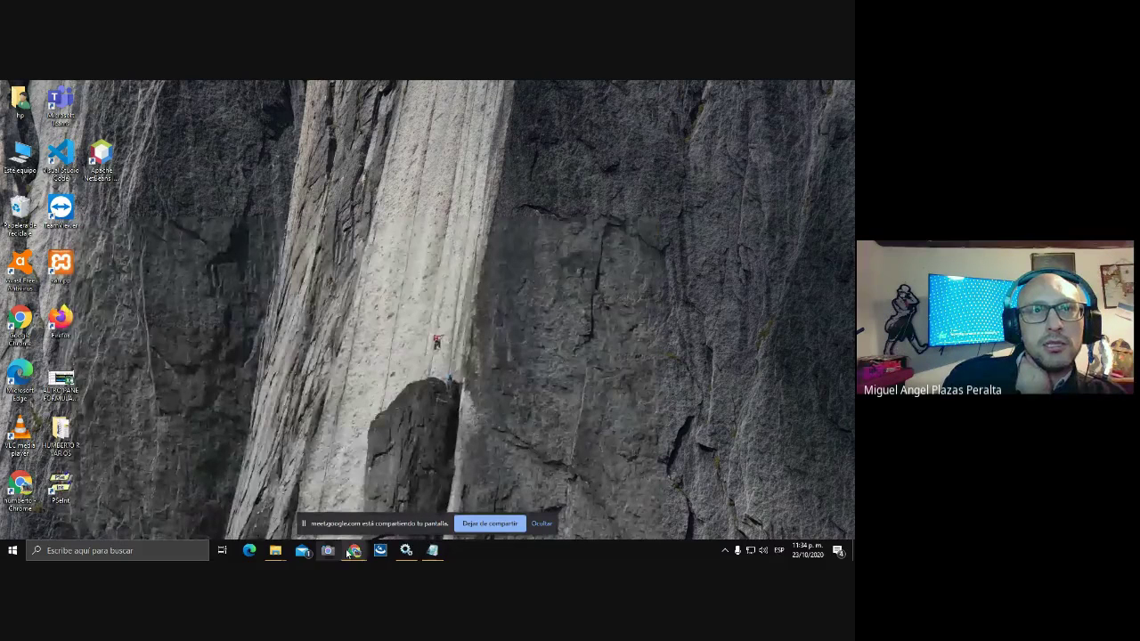
# - Bring up the Tomcat welcome page in Chrome and briefly check the Services list
pyautogui.moveTo(352, 553)
pyautogui.click(352, 508)
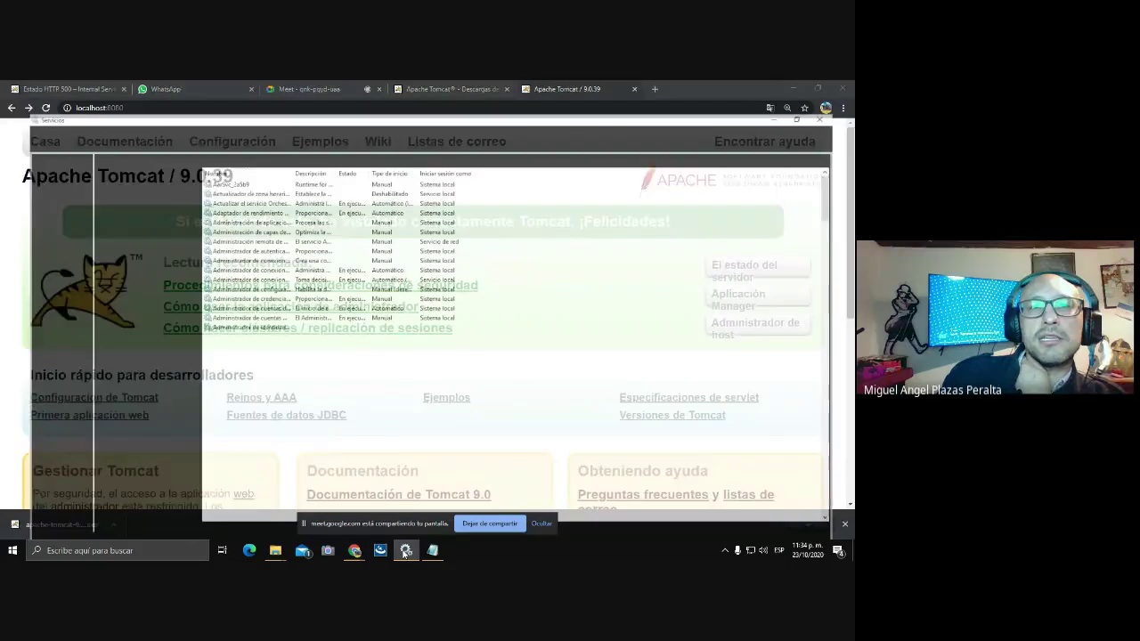
pyautogui.click(406, 550)
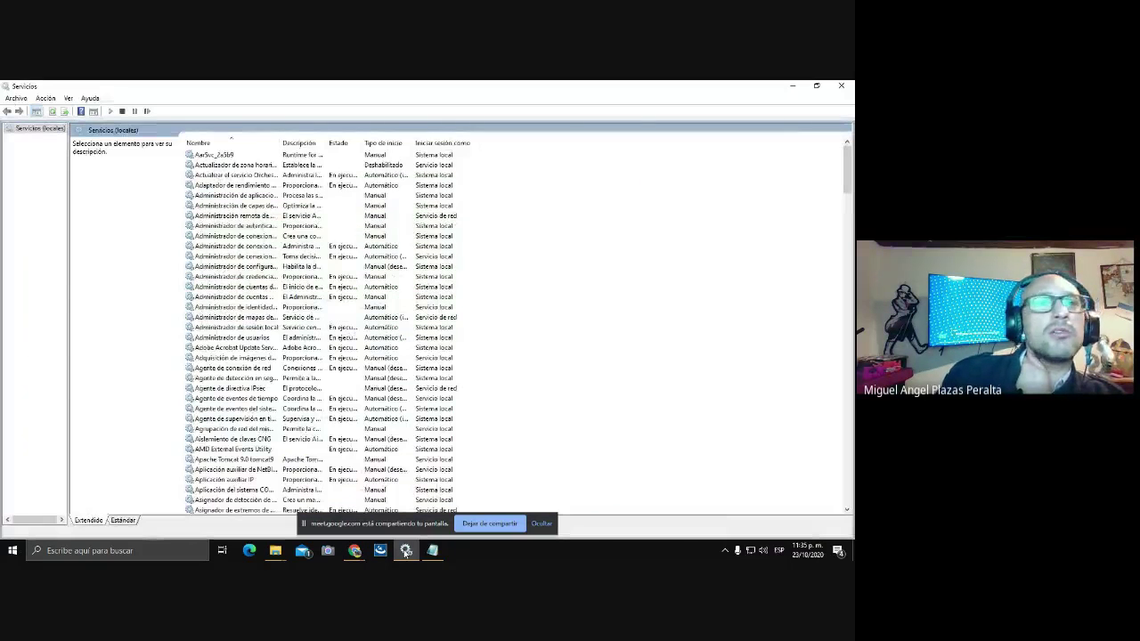
pyautogui.click(406, 550)
pyautogui.click(406, 551)
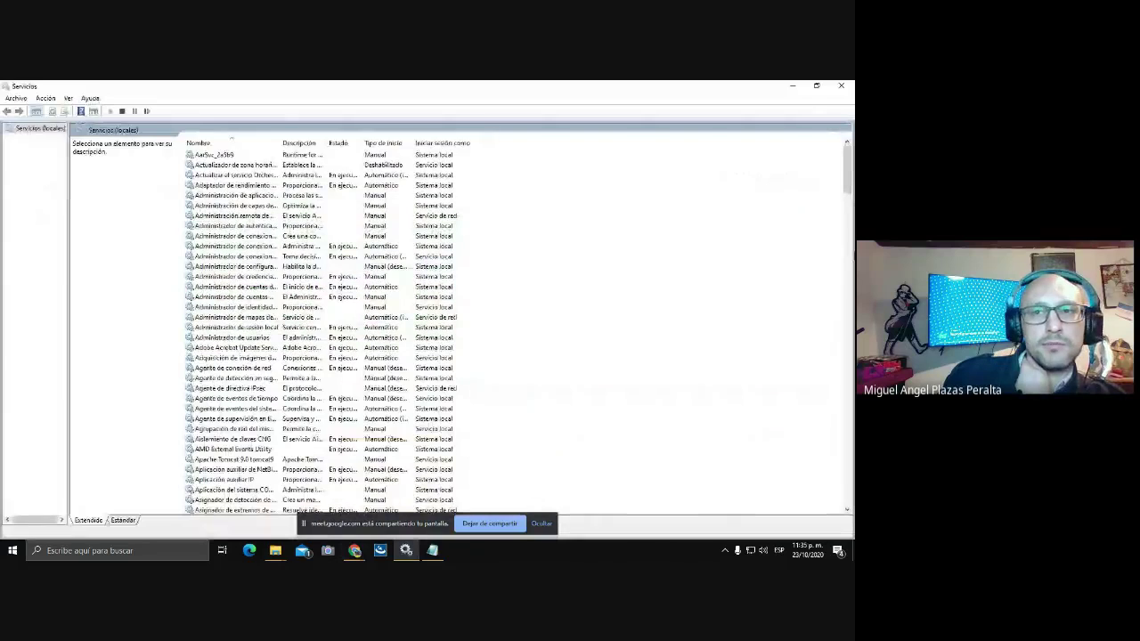
pyautogui.click(406, 550)
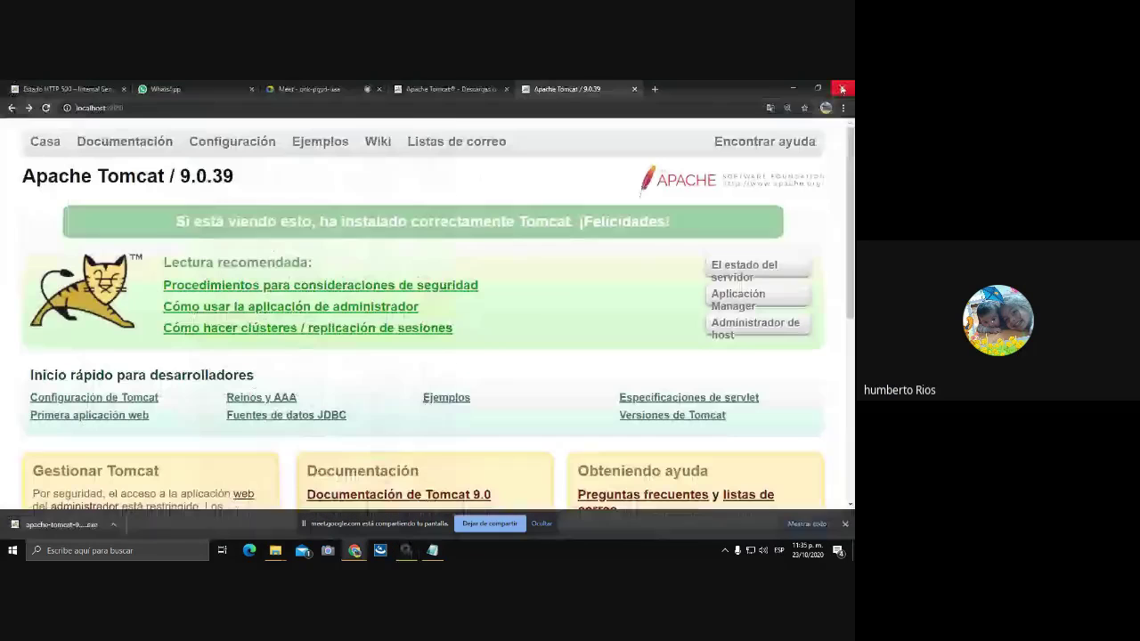
# - Start the Tomcat service from the Tomcat Monitor tray icon, then recheck its state
pyautogui.click(725, 551)
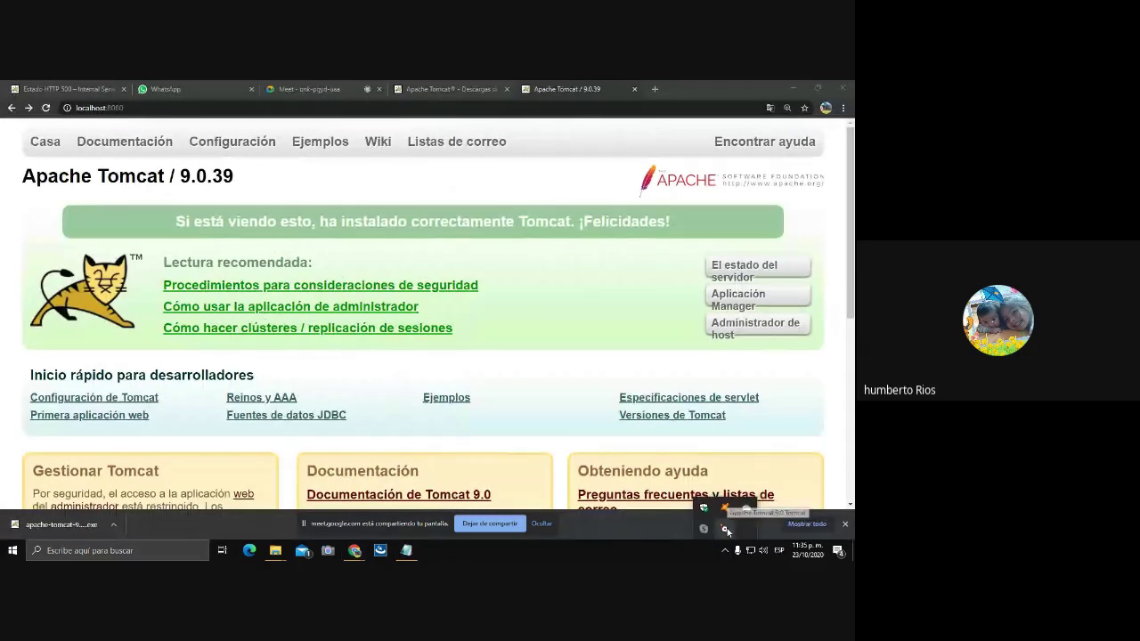
pyautogui.rightClick(726, 529)
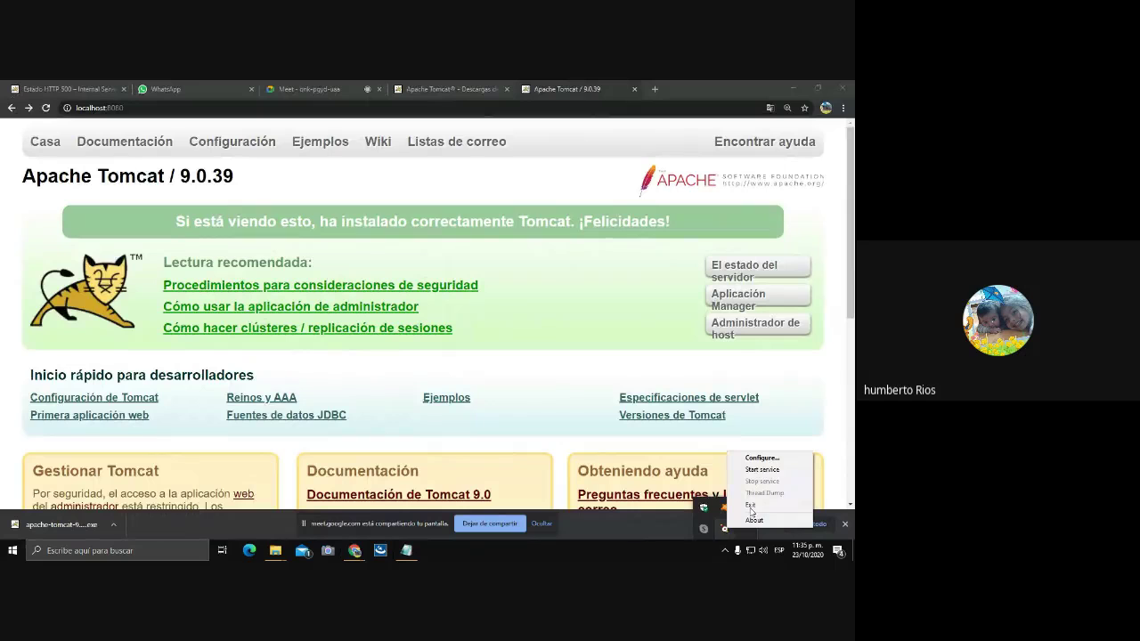
pyautogui.click(761, 469)
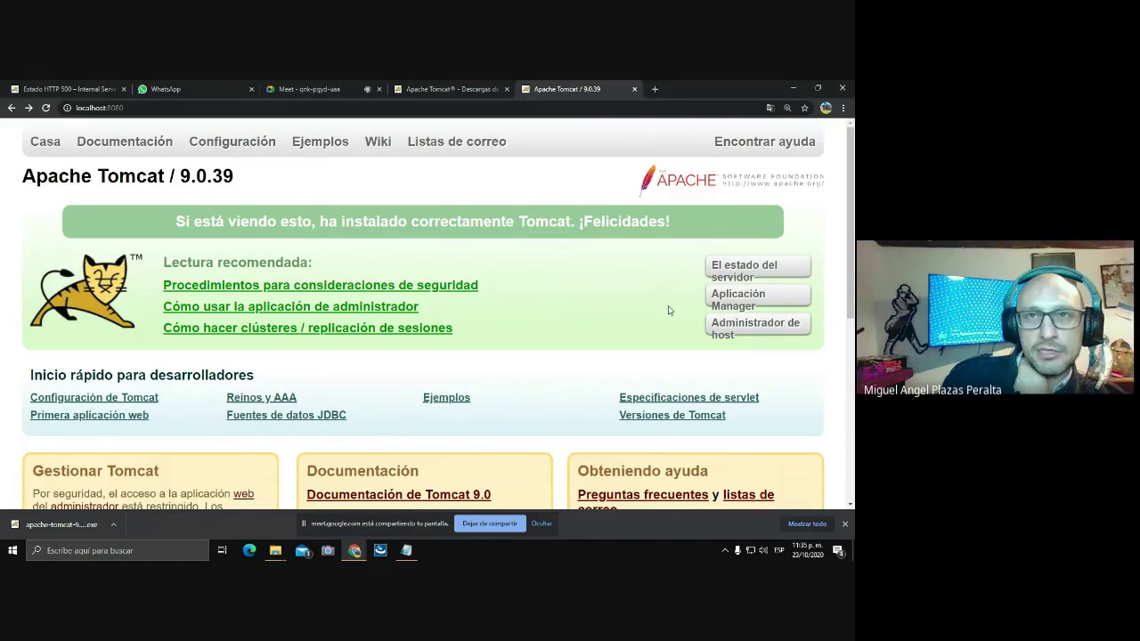
pyautogui.click(725, 551)
pyautogui.rightClick(725, 527)
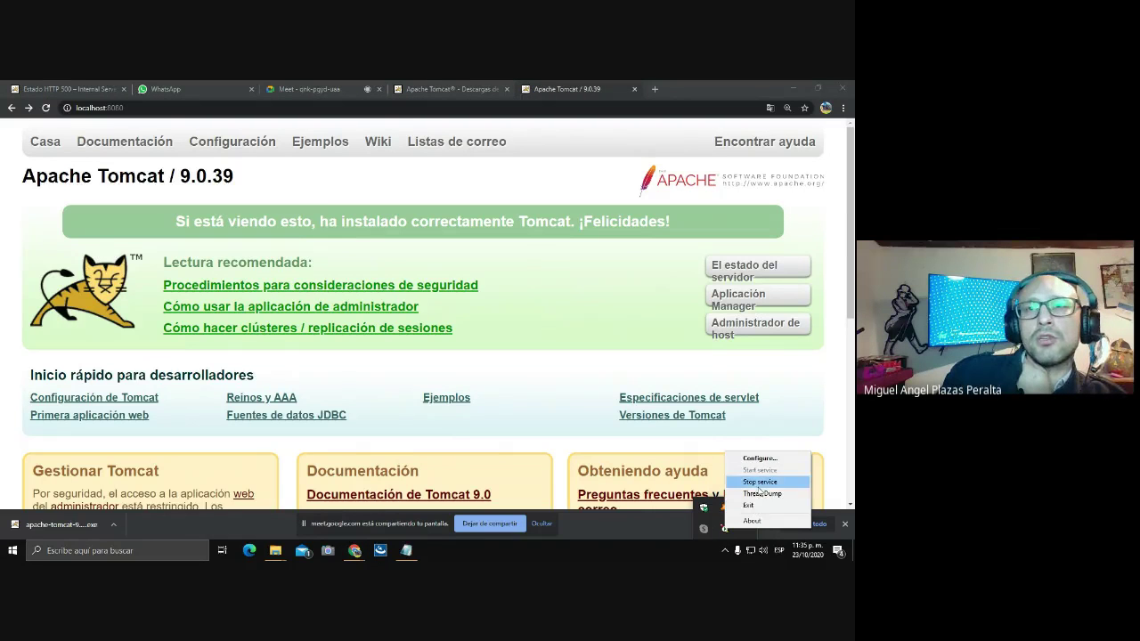
pyautogui.click(626, 370)
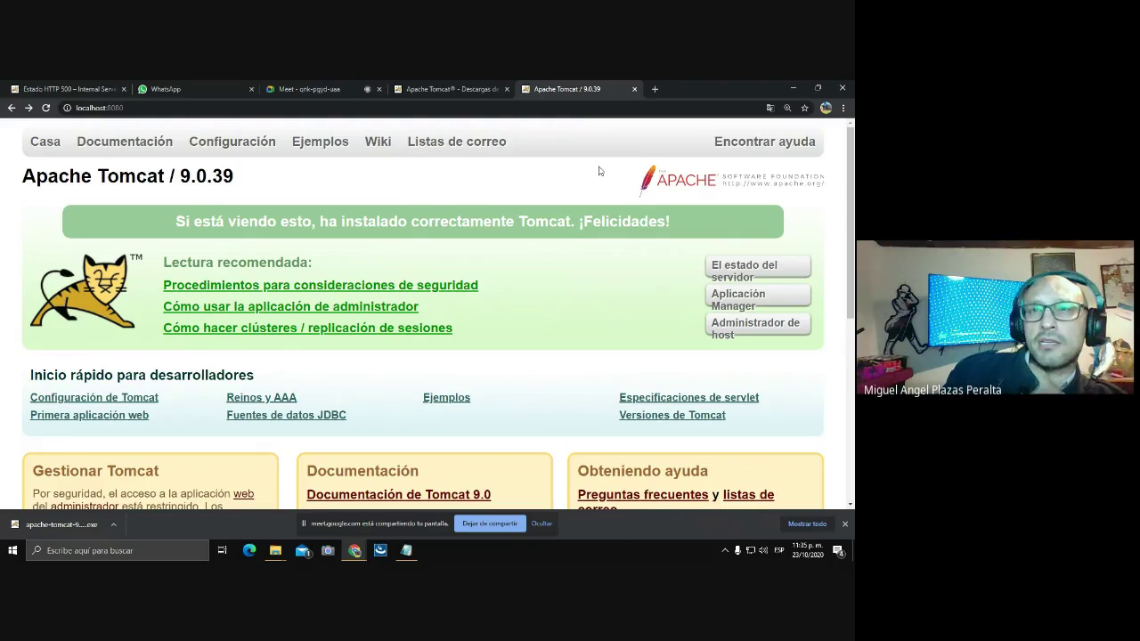
# - Close the Tomcat welcome and download tabs and switch to the Meet browser window
pyautogui.click(634, 89)
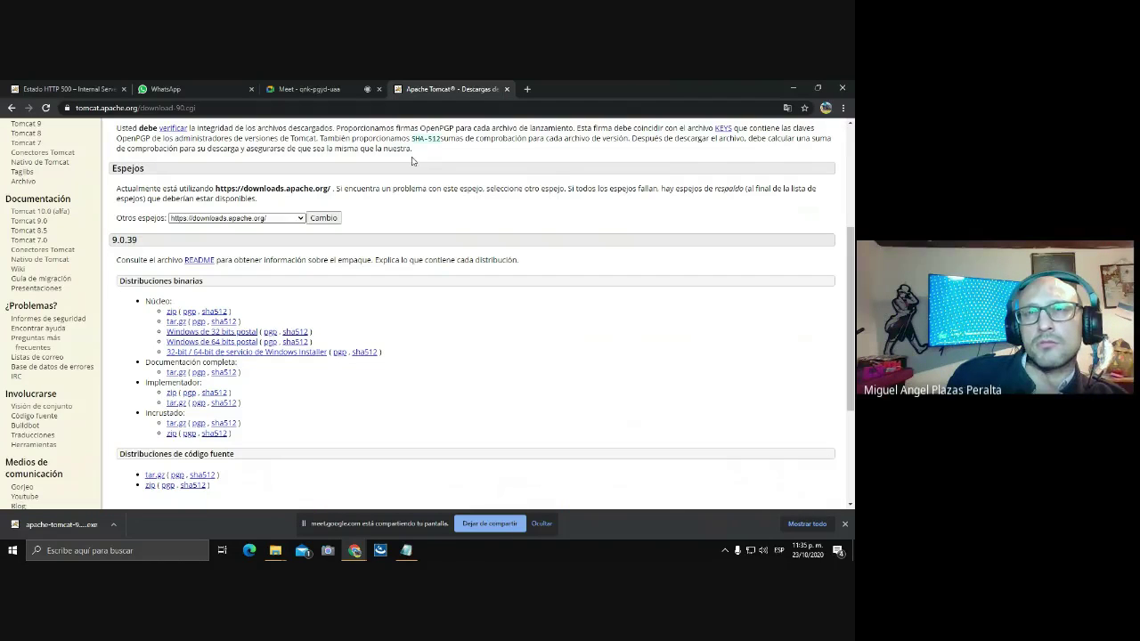
pyautogui.click(506, 90)
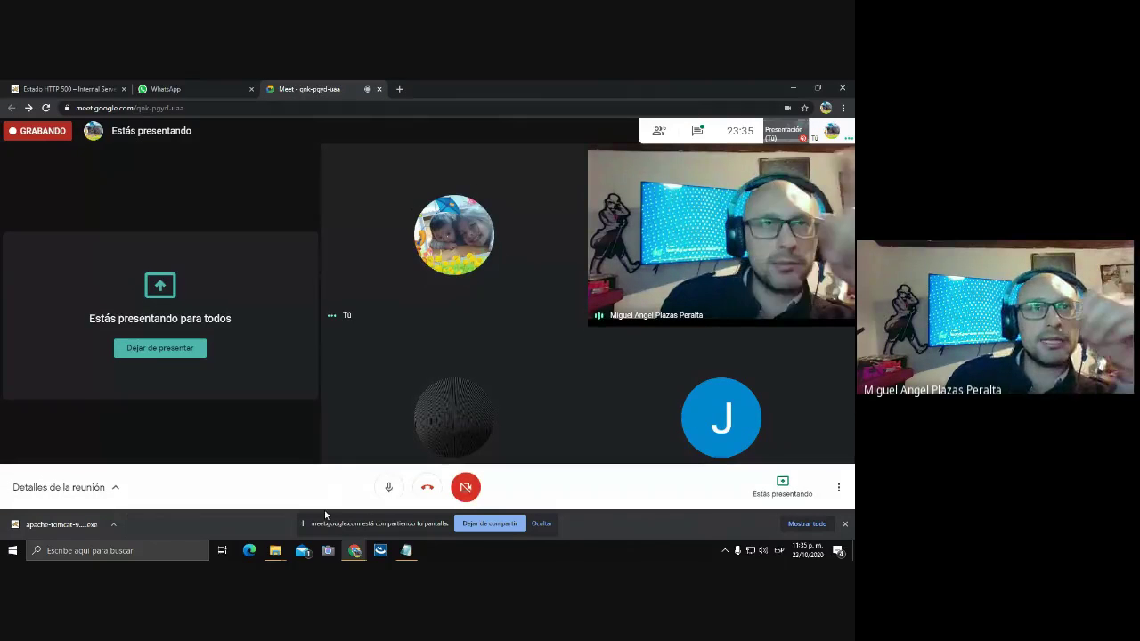
pyautogui.click(356, 552)
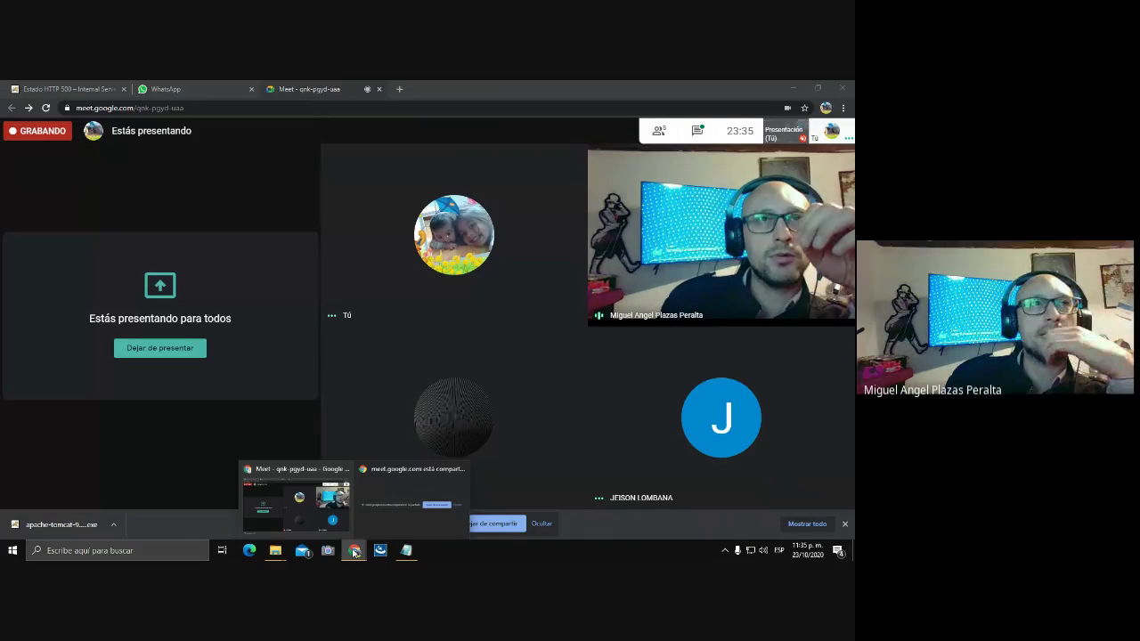
pyautogui.click(298, 501)
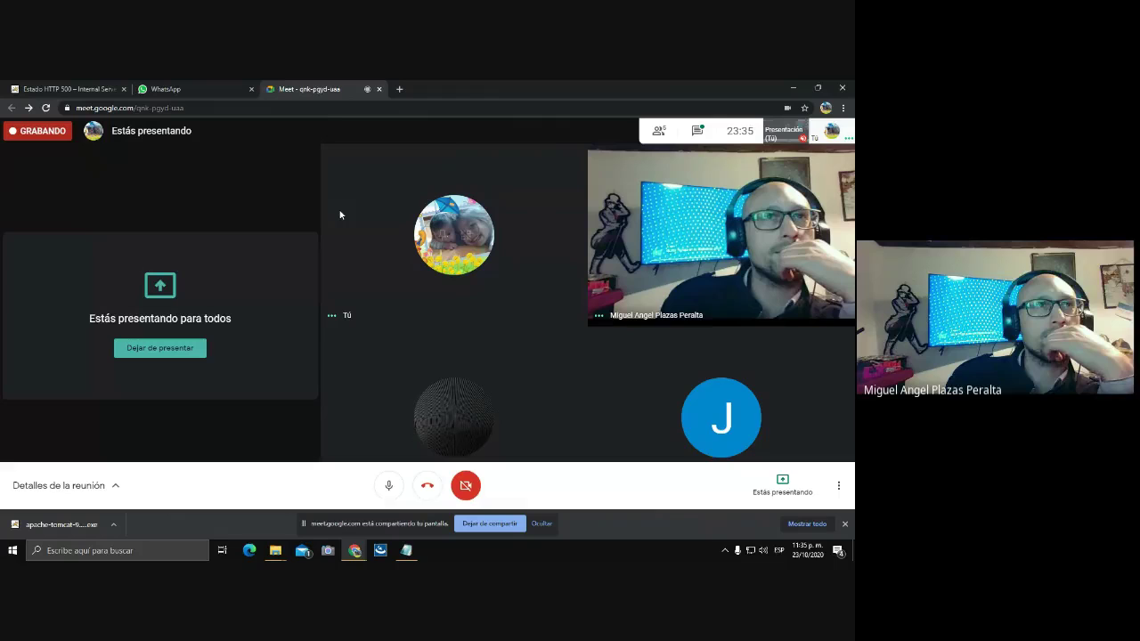
pyautogui.click(399, 89)
pyautogui.click(169, 107)
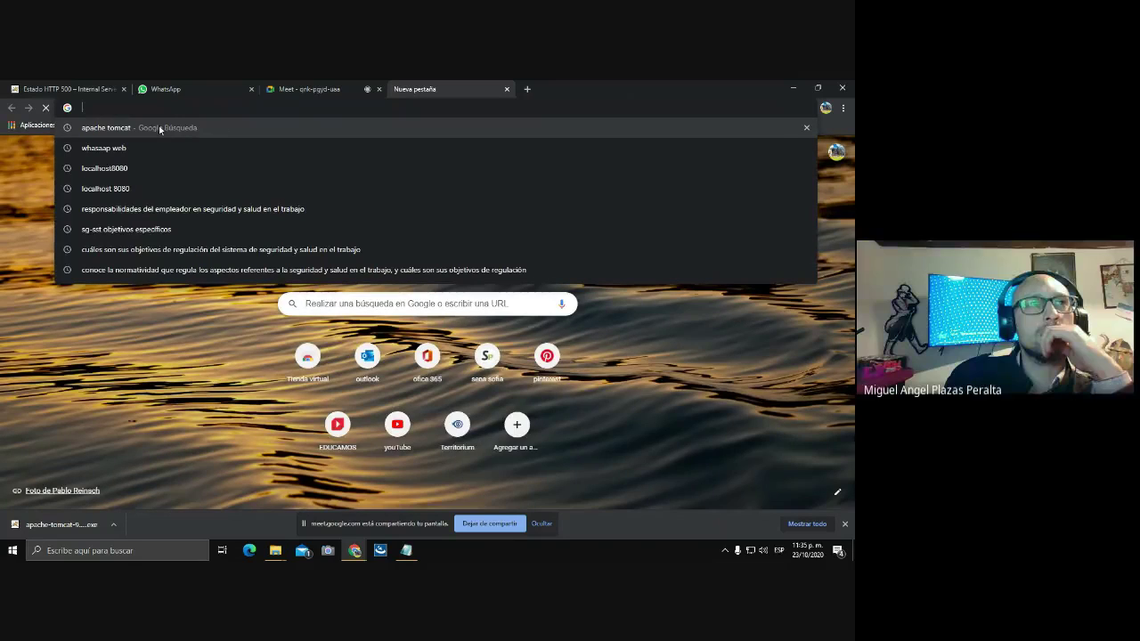
pyautogui.press('Down')
pyautogui.press('Down')
pyautogui.press('Return')
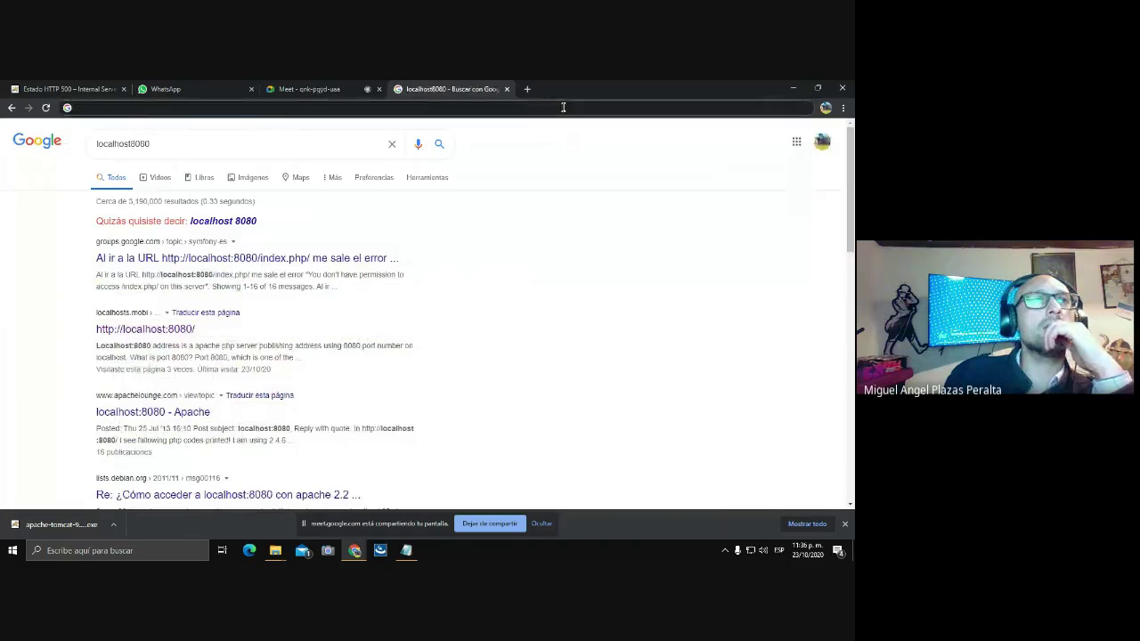
pyautogui.click(563, 107)
pyautogui.write('ht')
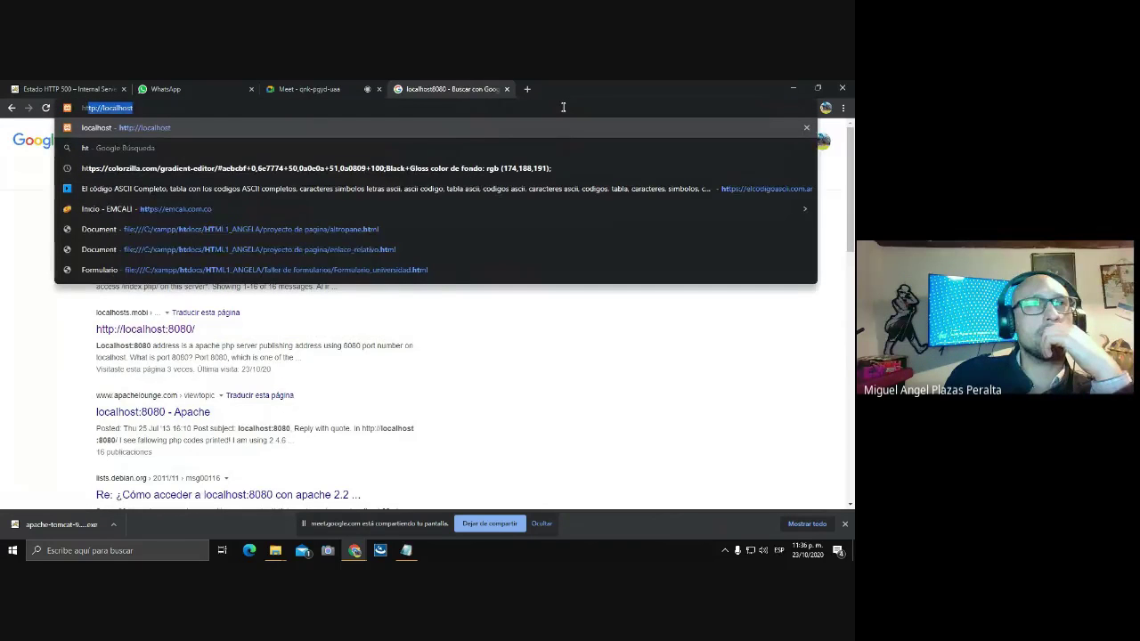
pyautogui.write('tp')
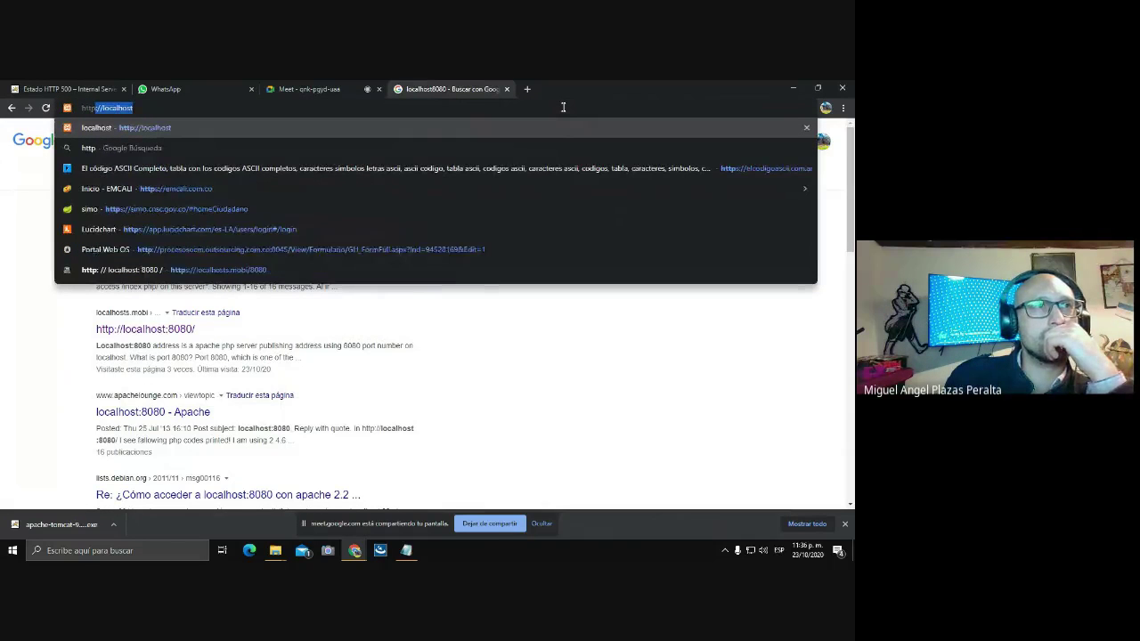
pyautogui.write(':')
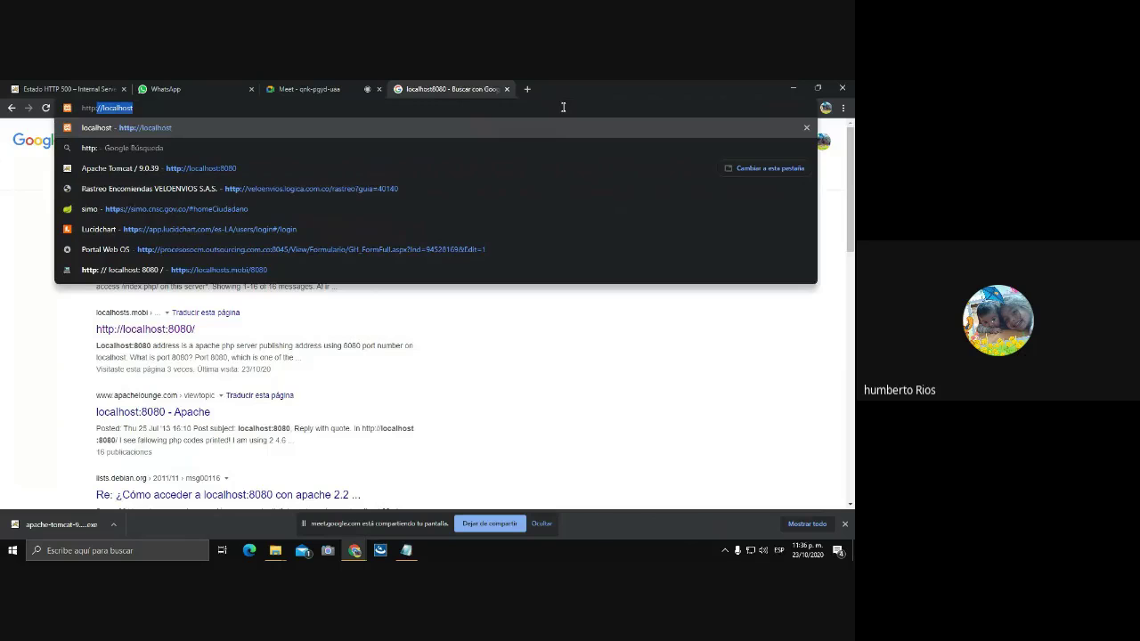
pyautogui.write('//')
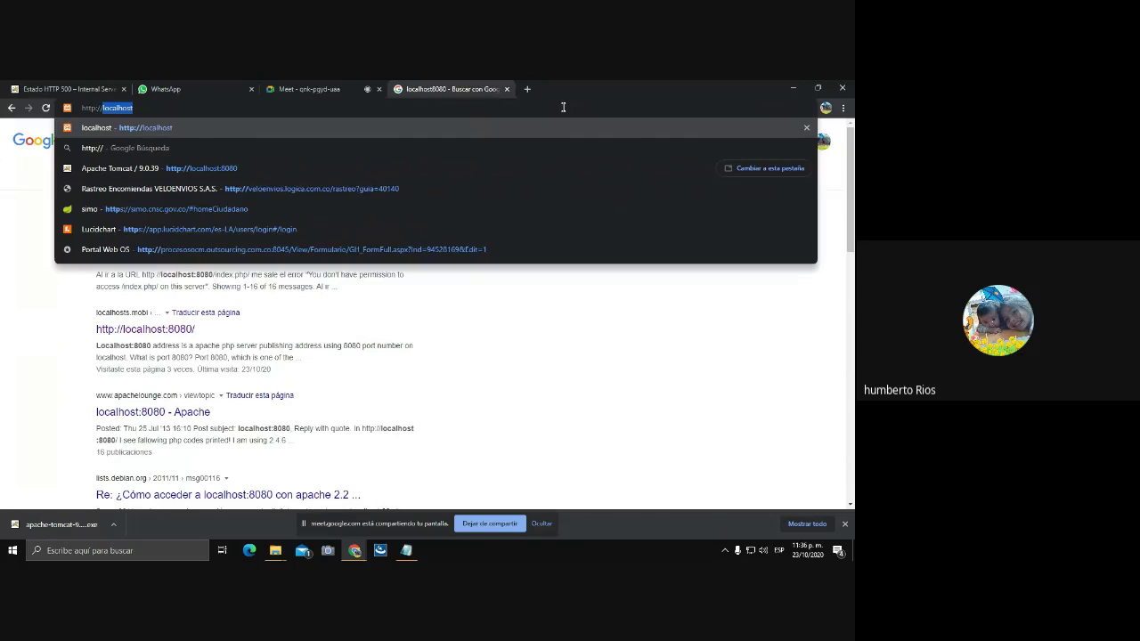
pyautogui.write('loca')
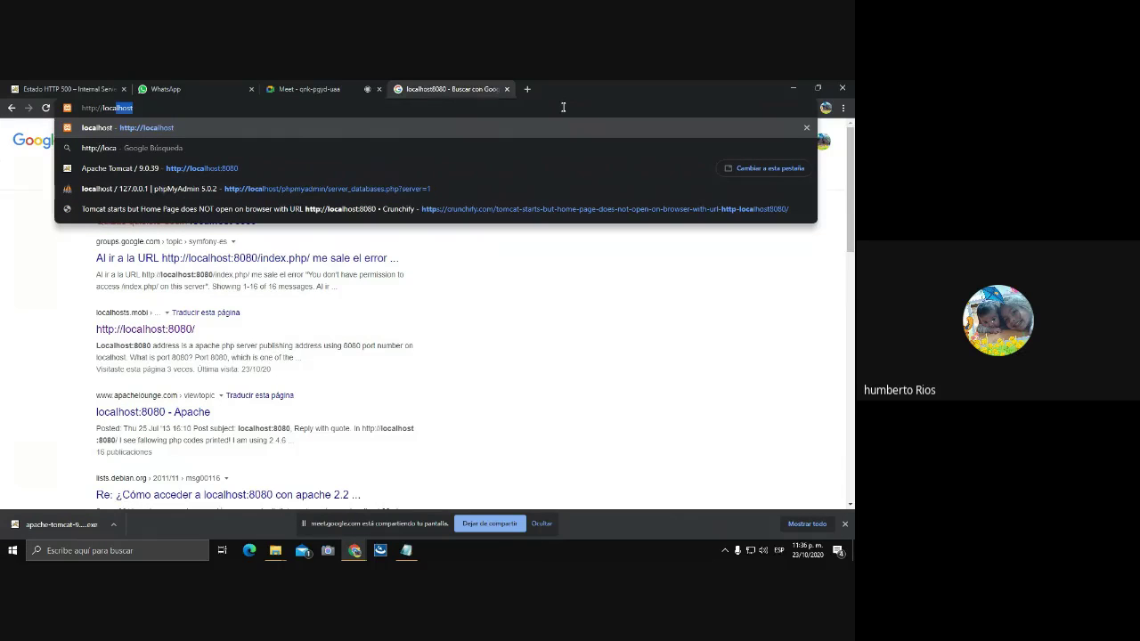